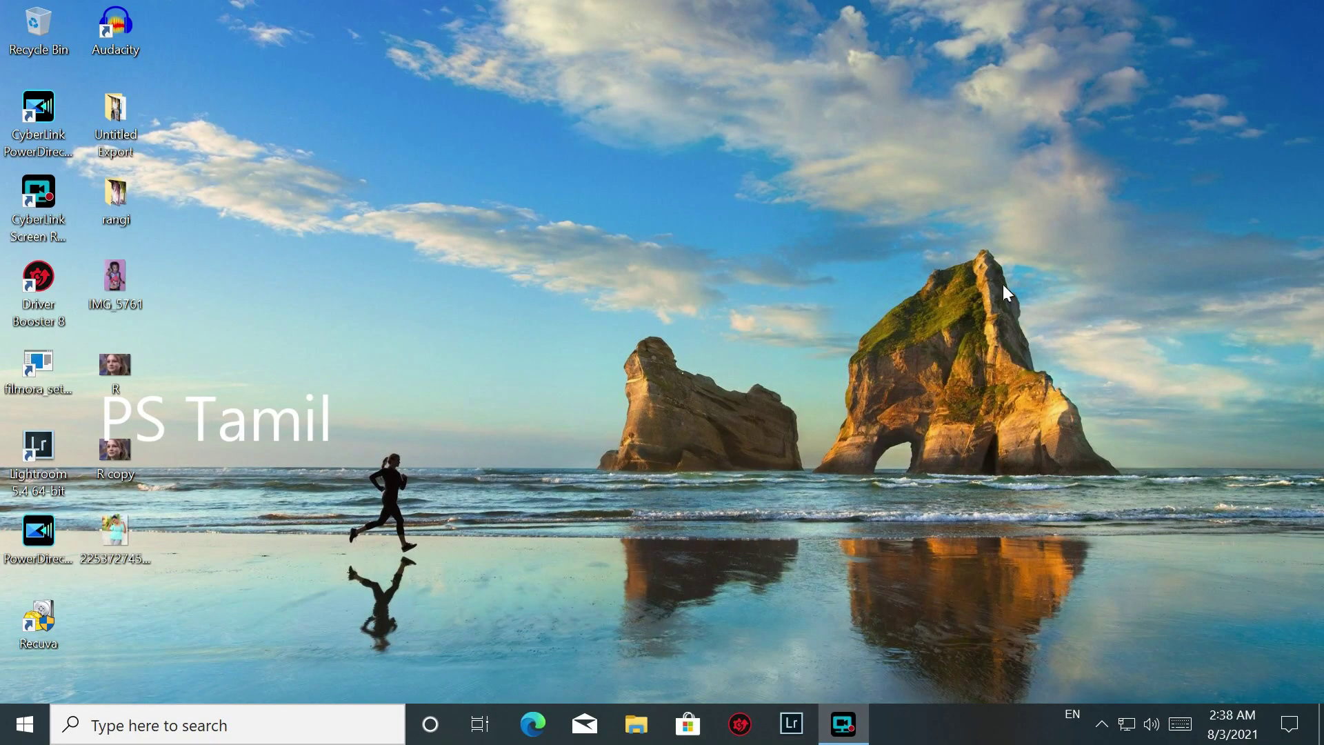
Refresh the Windows desktop repeatedly from its right-click menu
right_click(670, 343)
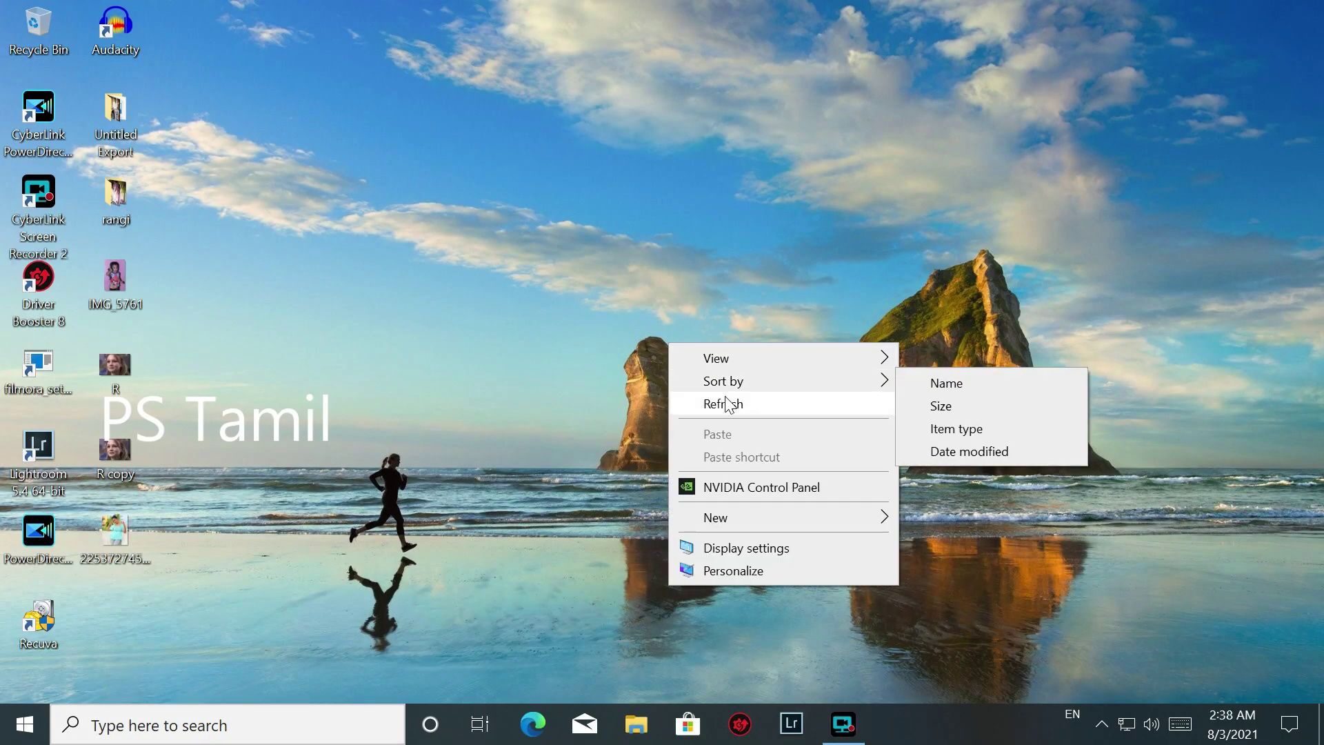
left_click(745, 298)
right_click(720, 271)
left_click(773, 331)
right_click(701, 263)
left_click(733, 337)
right_click(679, 277)
left_click(745, 341)
right_click(726, 279)
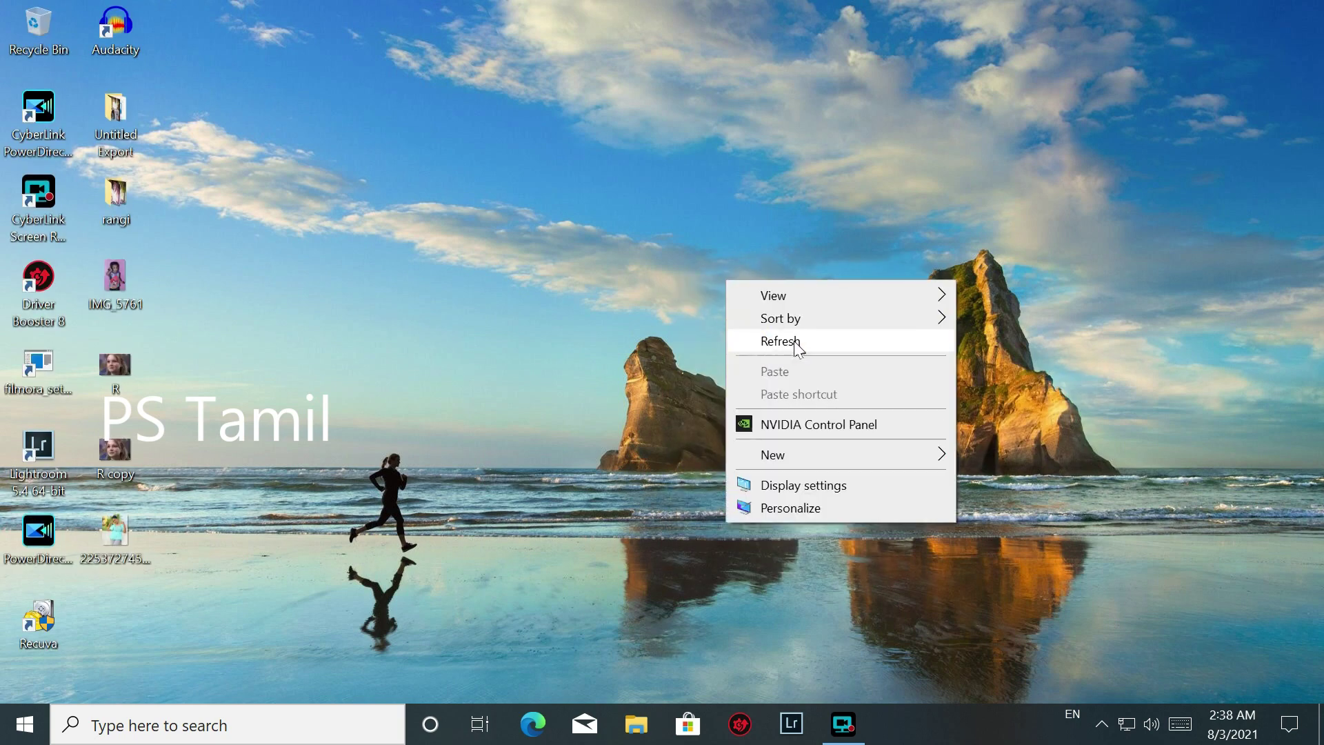
left_click(789, 339)
right_click(723, 285)
left_click(780, 343)
right_click(679, 298)
left_click(731, 356)
Refresh the desktop once more and launch Adobe Photoshop 7.0 from Start search's Recent list
right_click(660, 325)
left_click(715, 387)
left_click(117, 731)
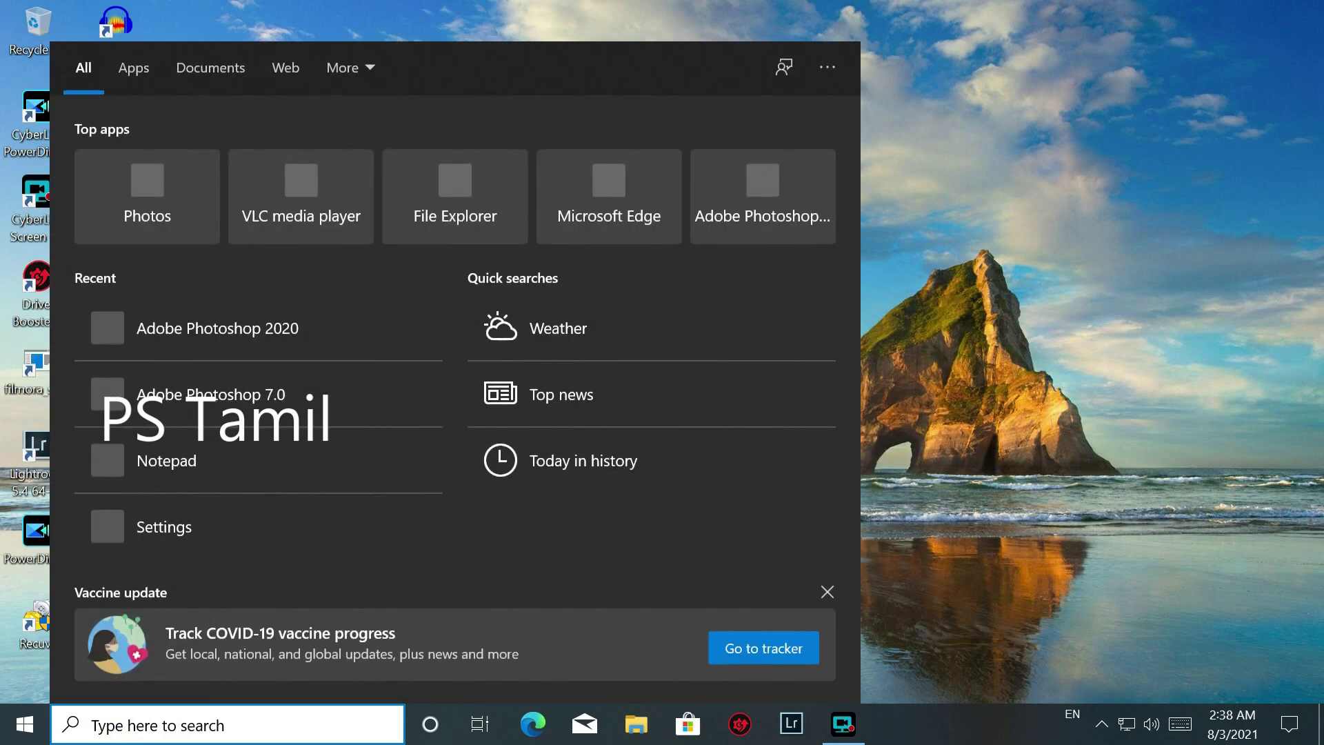
left_click(114, 388)
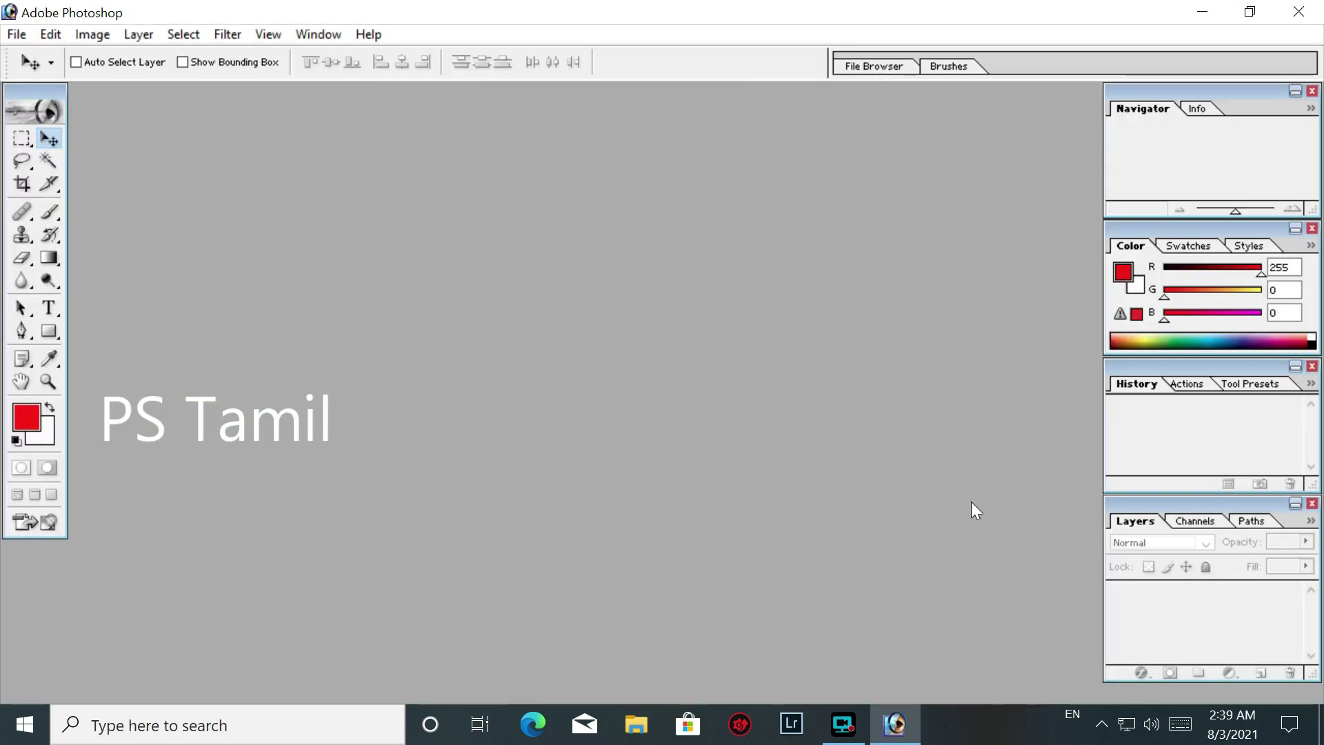
Try opening the woman's photo and the Instagram screenshot together, then dismiss the JPEG parsing error
double_click(728, 376)
left_click(569, 189)
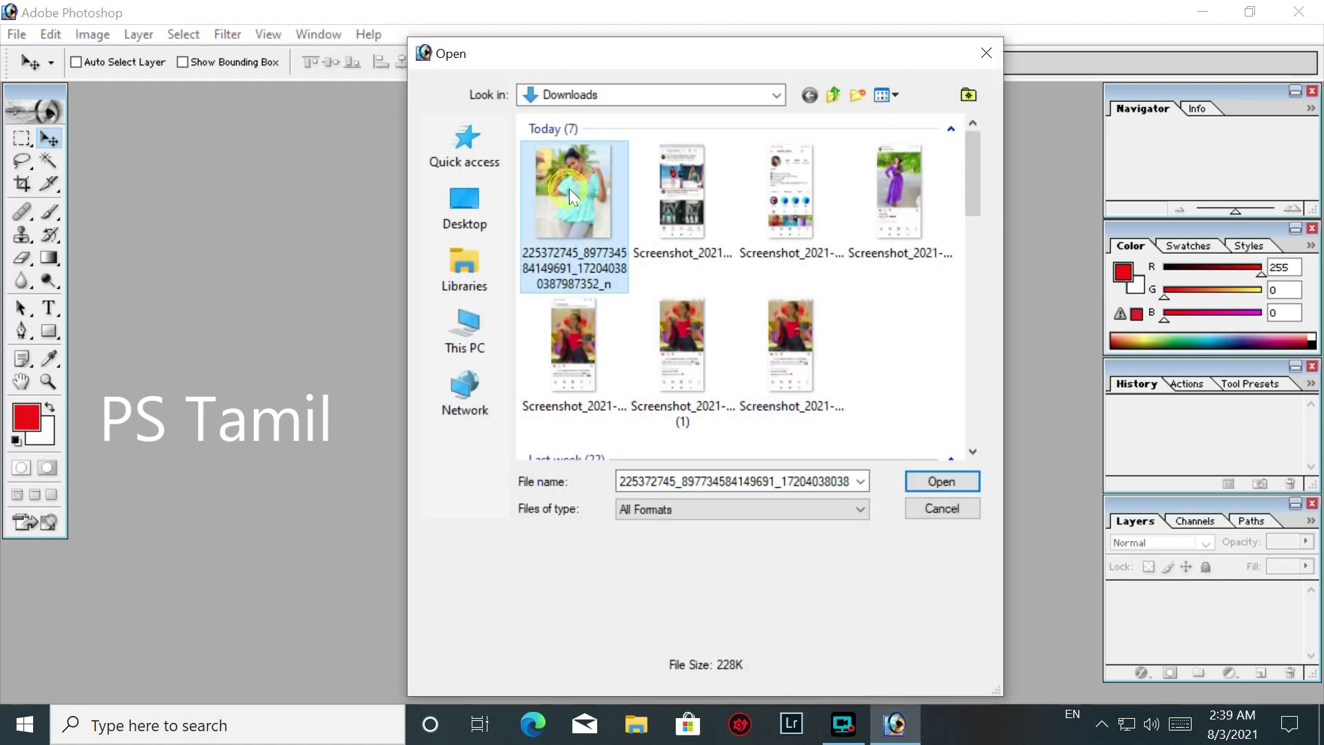
left_click(574, 342)
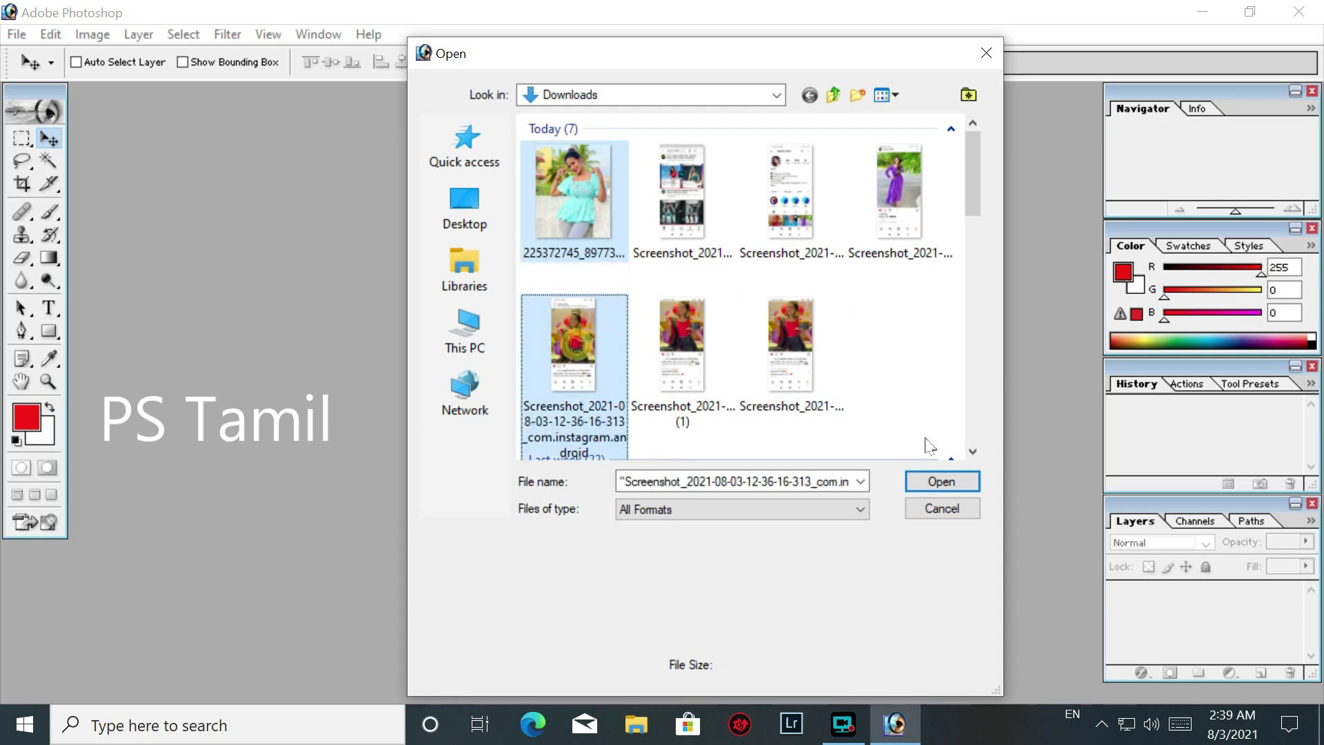
left_click(950, 480)
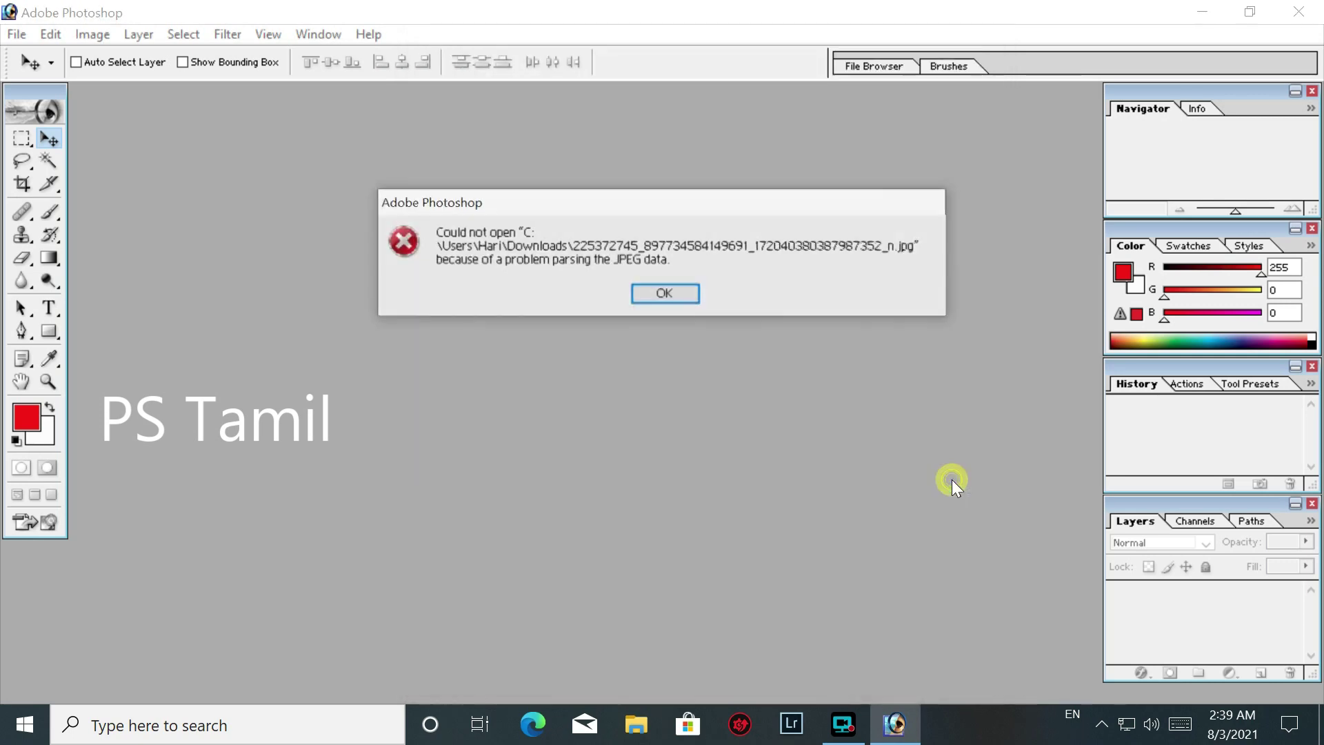
left_click(685, 291)
Open the woman's JPG photo from the Desktop
double_click(706, 365)
left_click(481, 202)
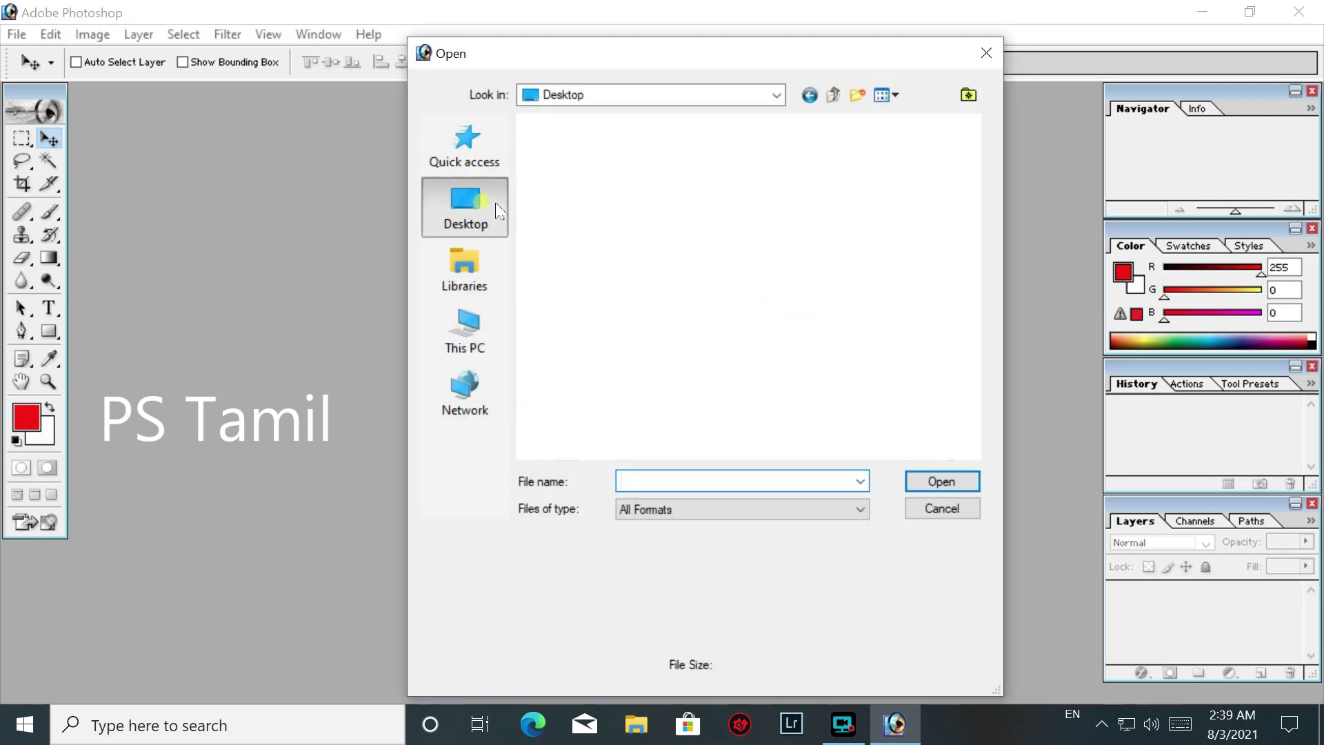
left_click(806, 308)
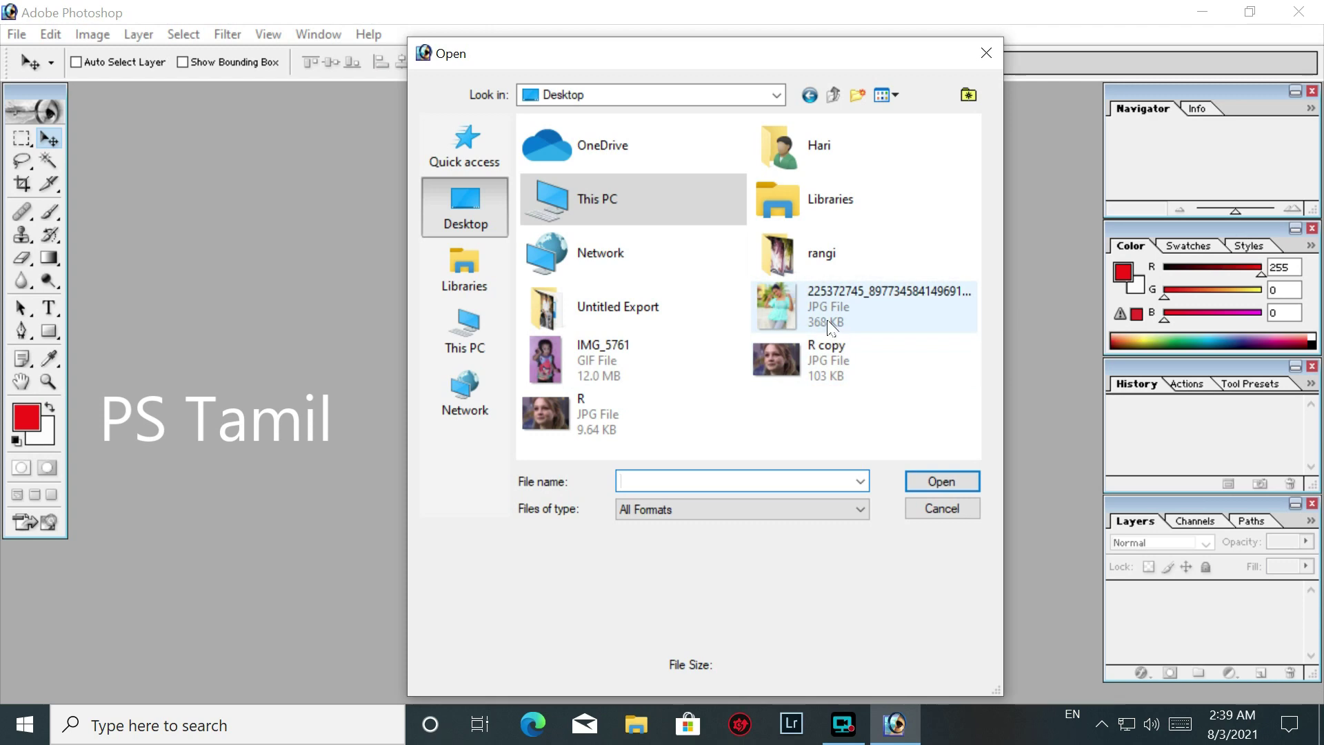
left_click(950, 480)
Open the Instagram screenshot from Downloads and maximize its window
key("ctrl+o")
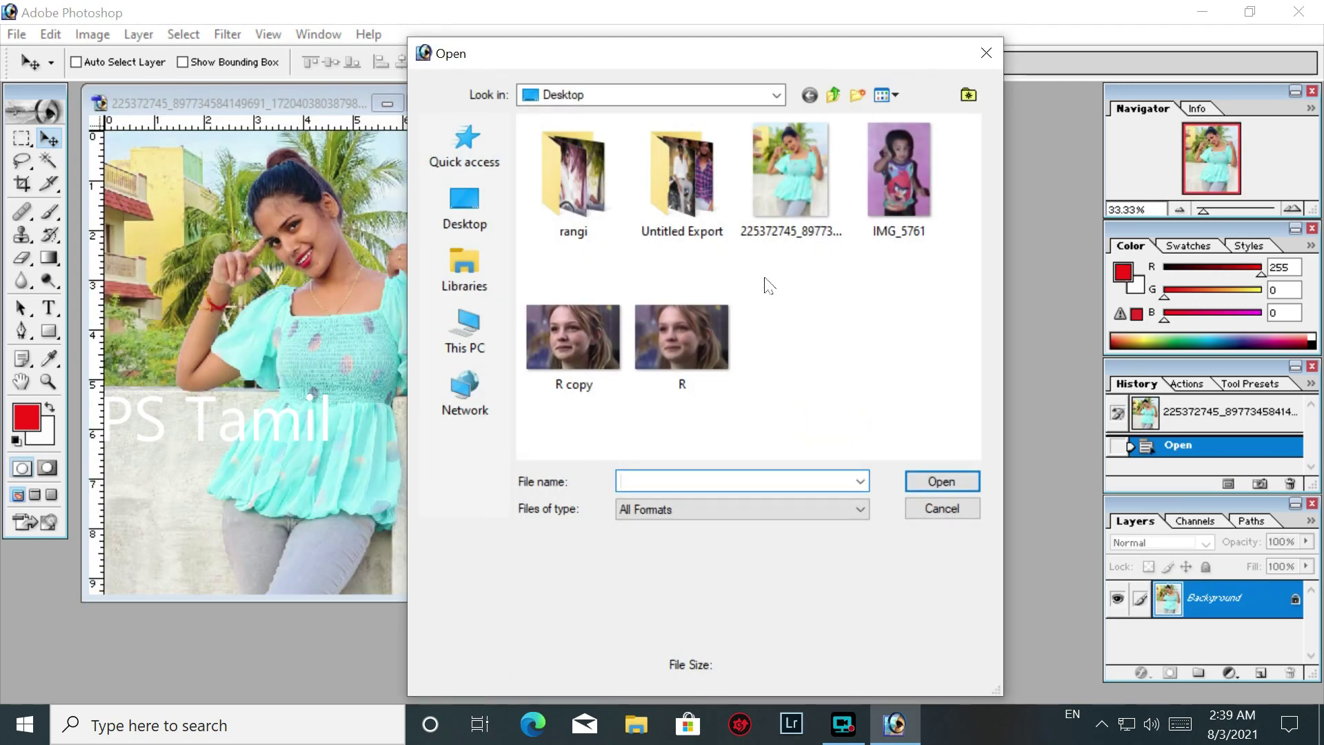
left_click(465, 333)
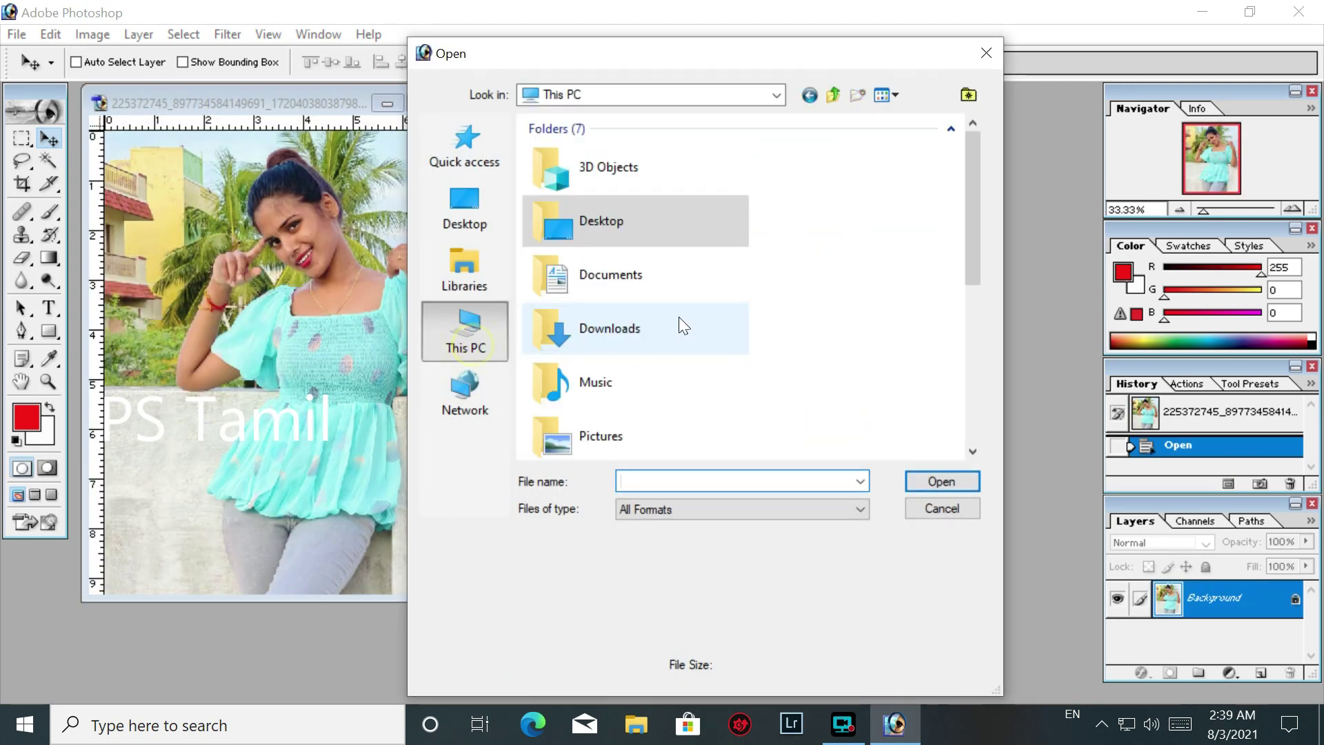
scroll(676, 318, "down", 3)
scroll(631, 345, "up", 3)
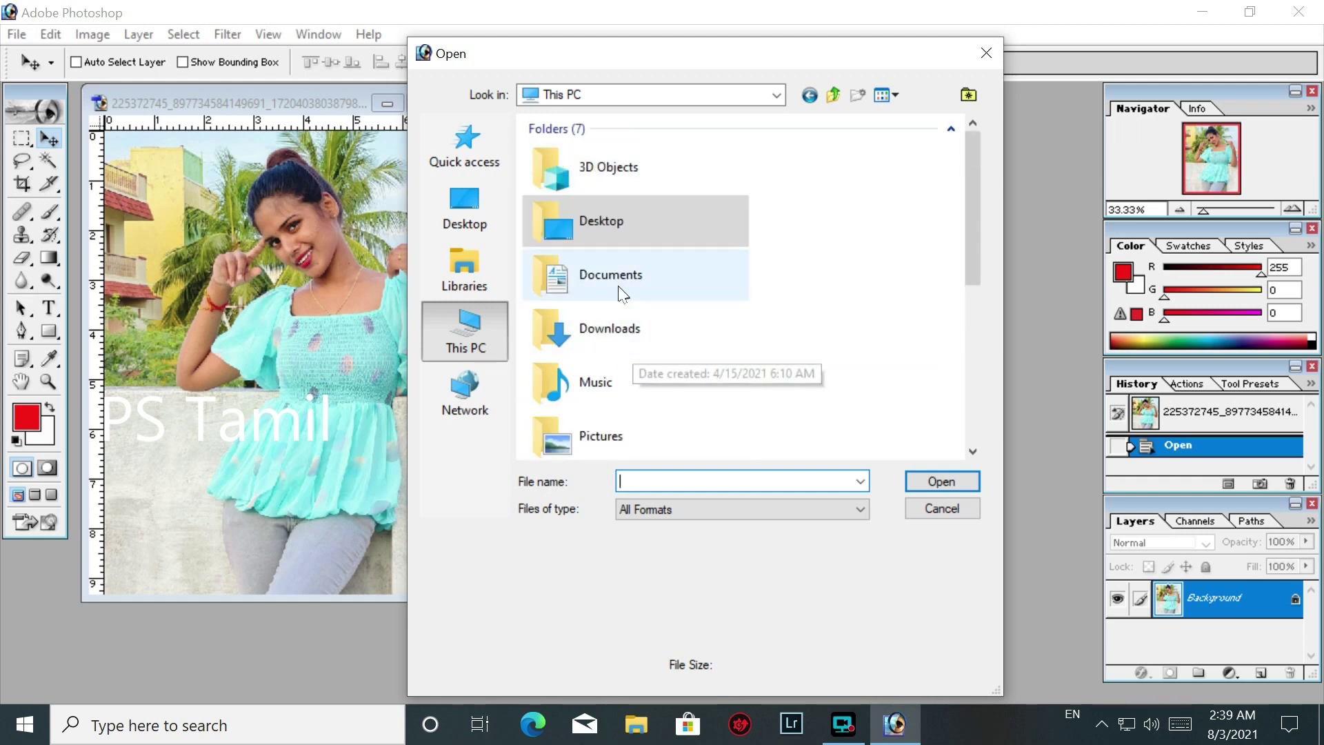
double_click(624, 337)
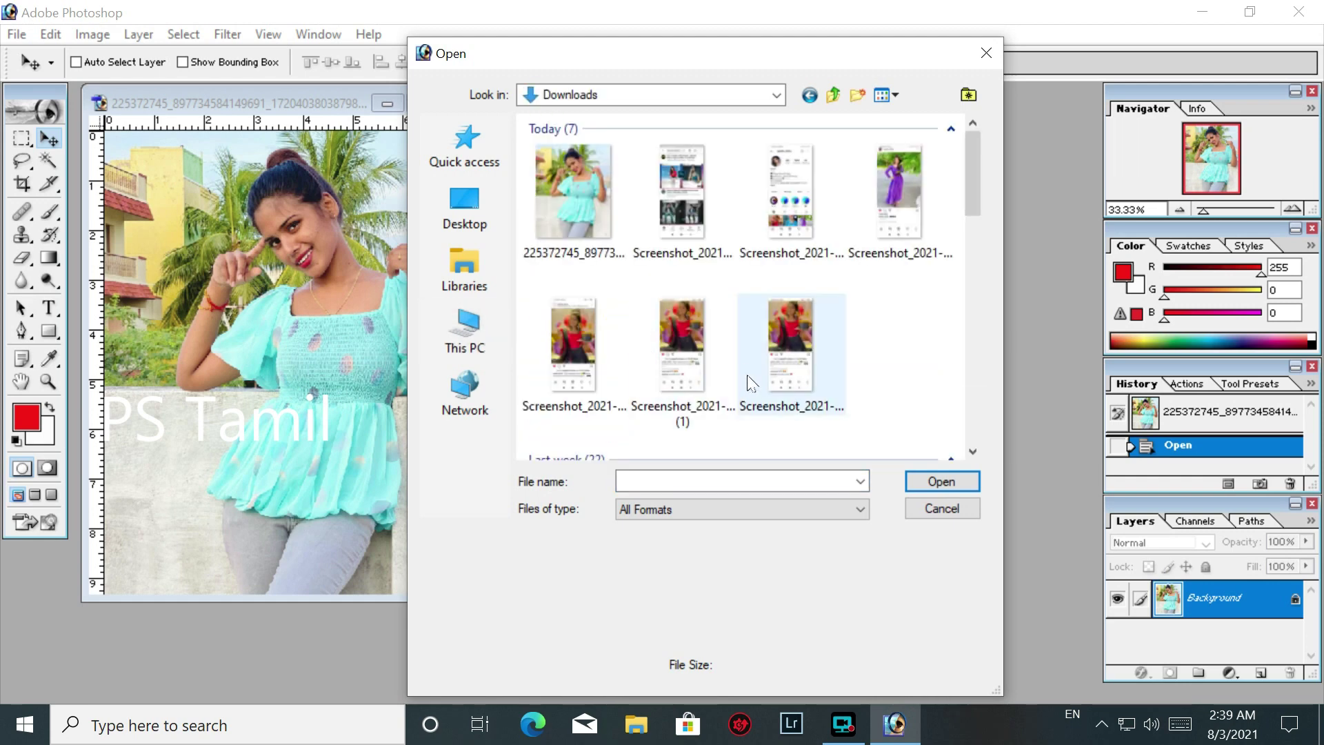
double_click(688, 330)
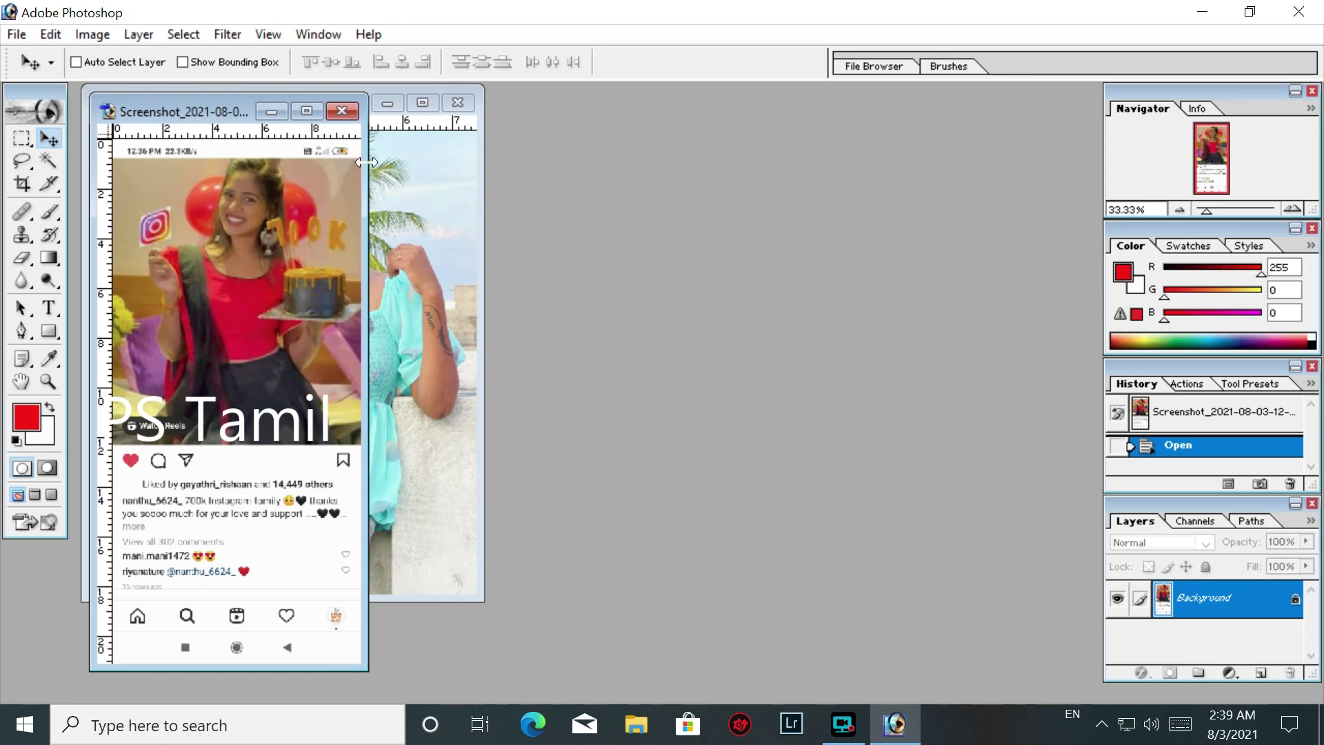
left_click(307, 111)
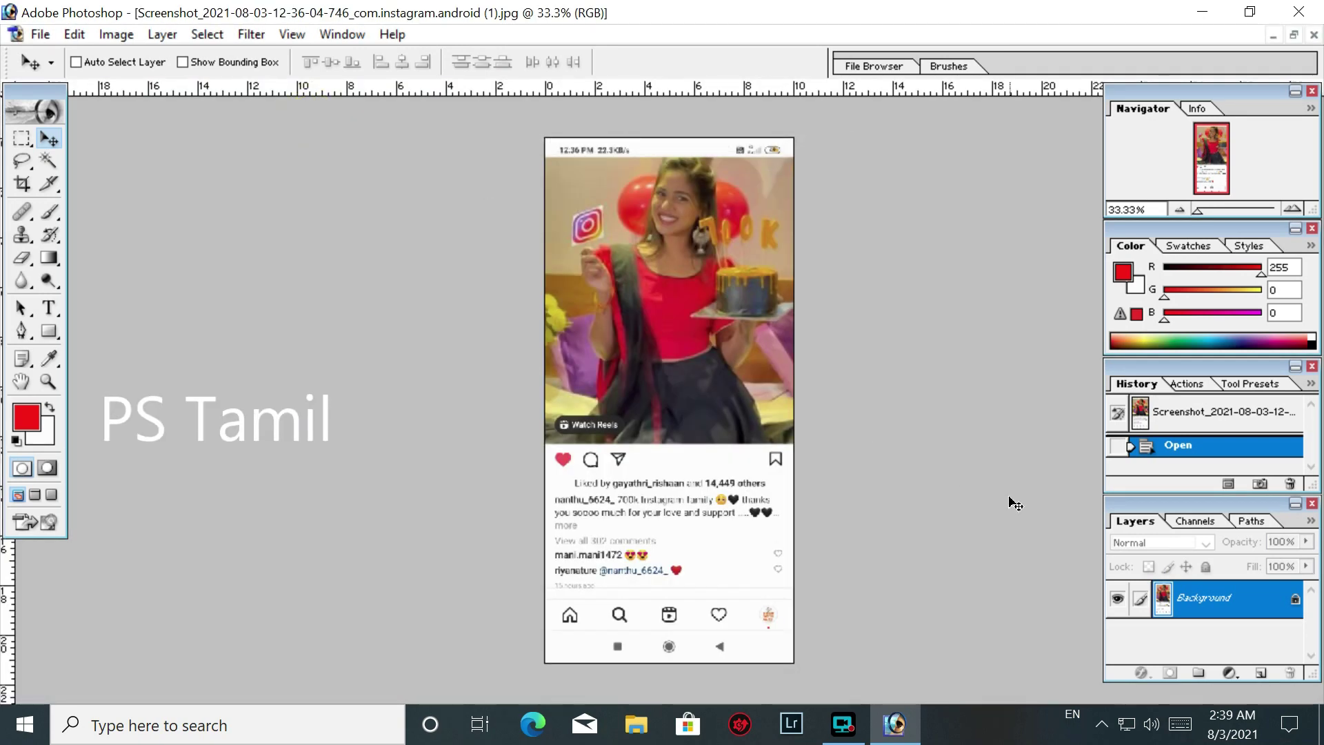
Create a new white 1080 × 1350 px document at 200 ppi
key("ctrl+plus")
key("ctrl+n")
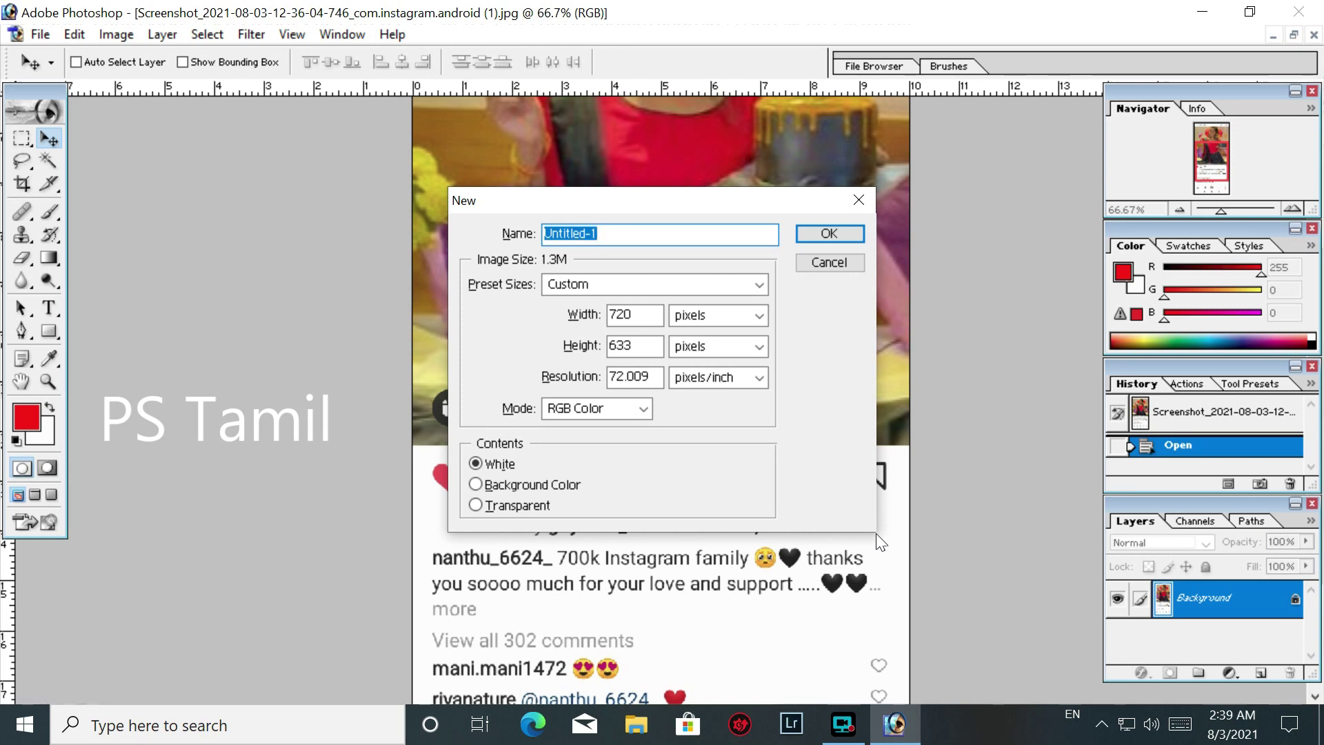
key("Tab")
key("Tab")
type("1080")
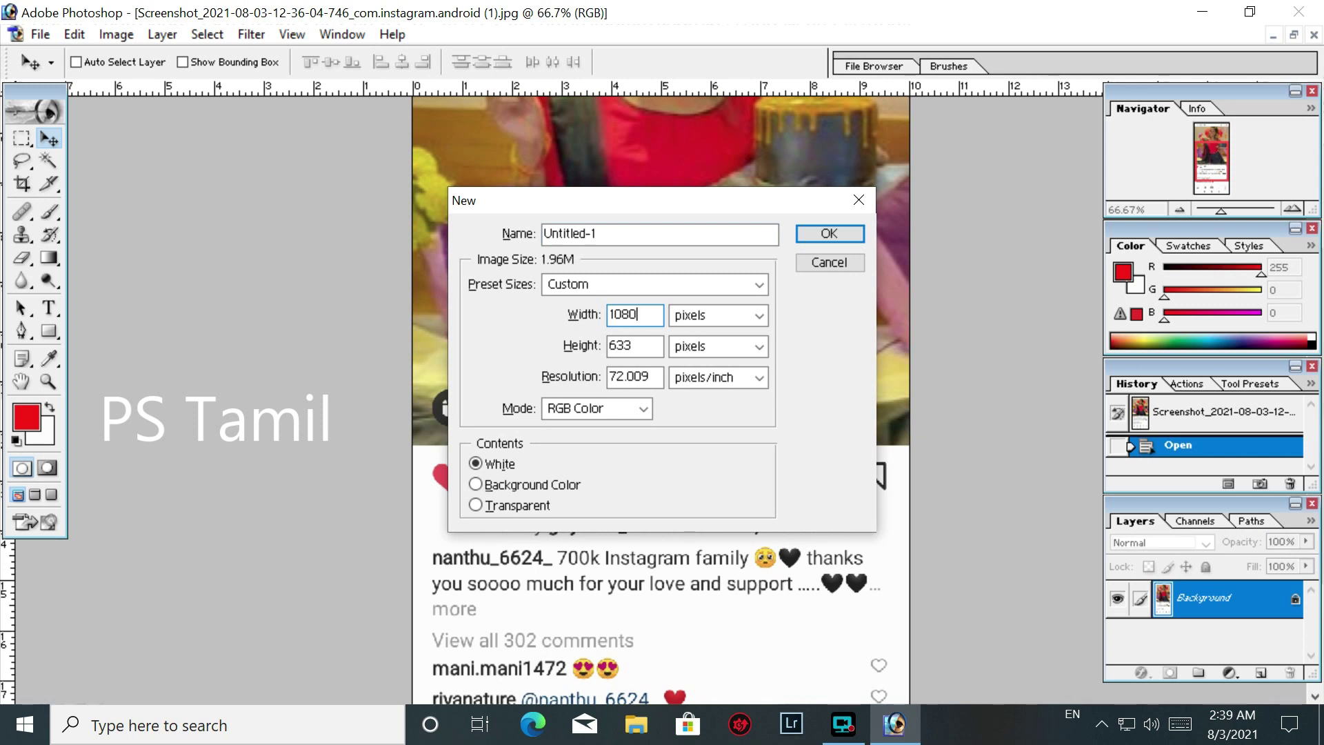
key("Tab")
key("Tab")
type("1350")
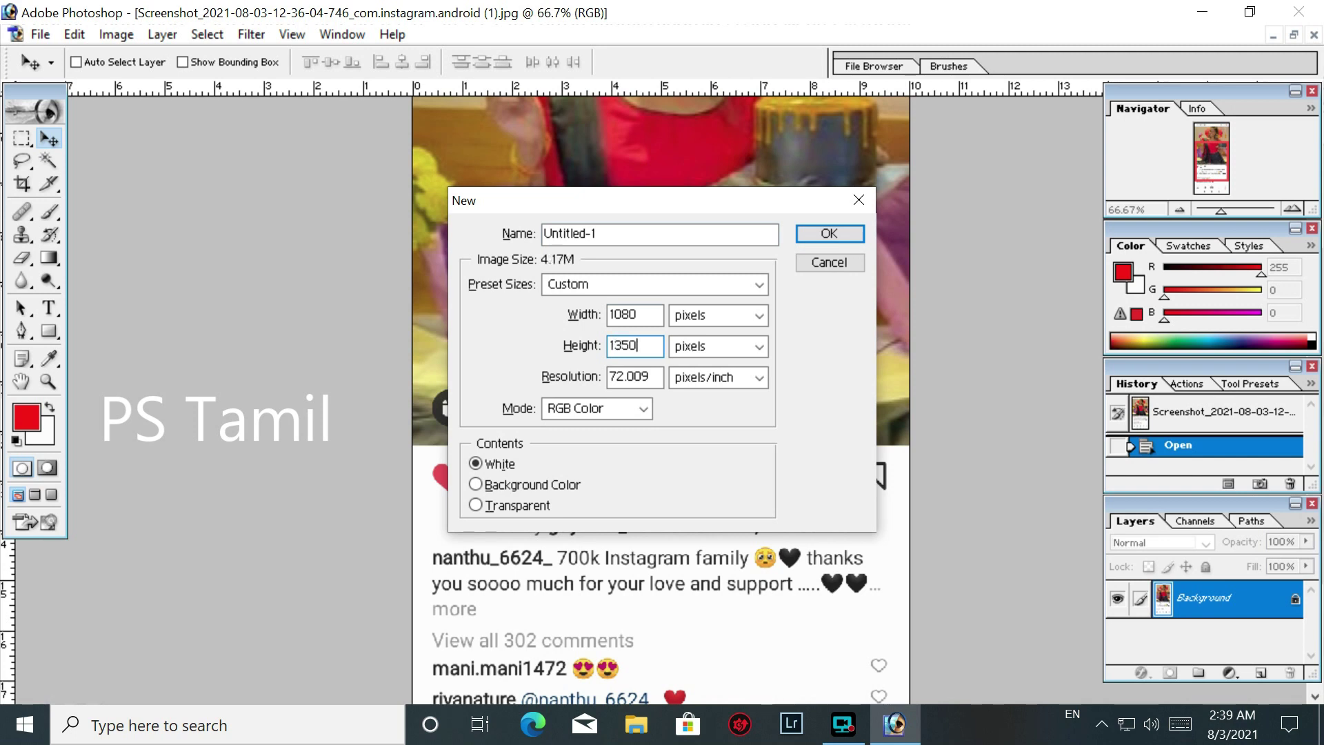
key("Tab")
key("Tab")
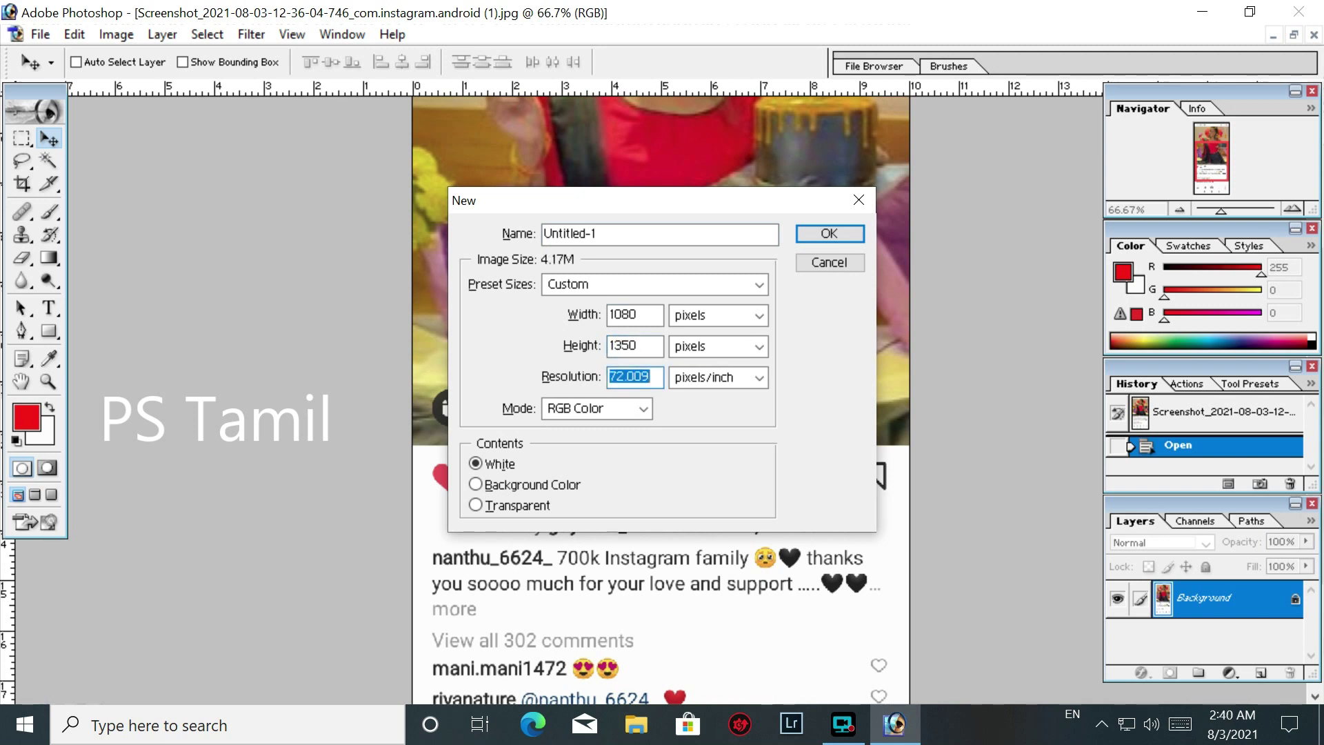
type("0")
key("Return")
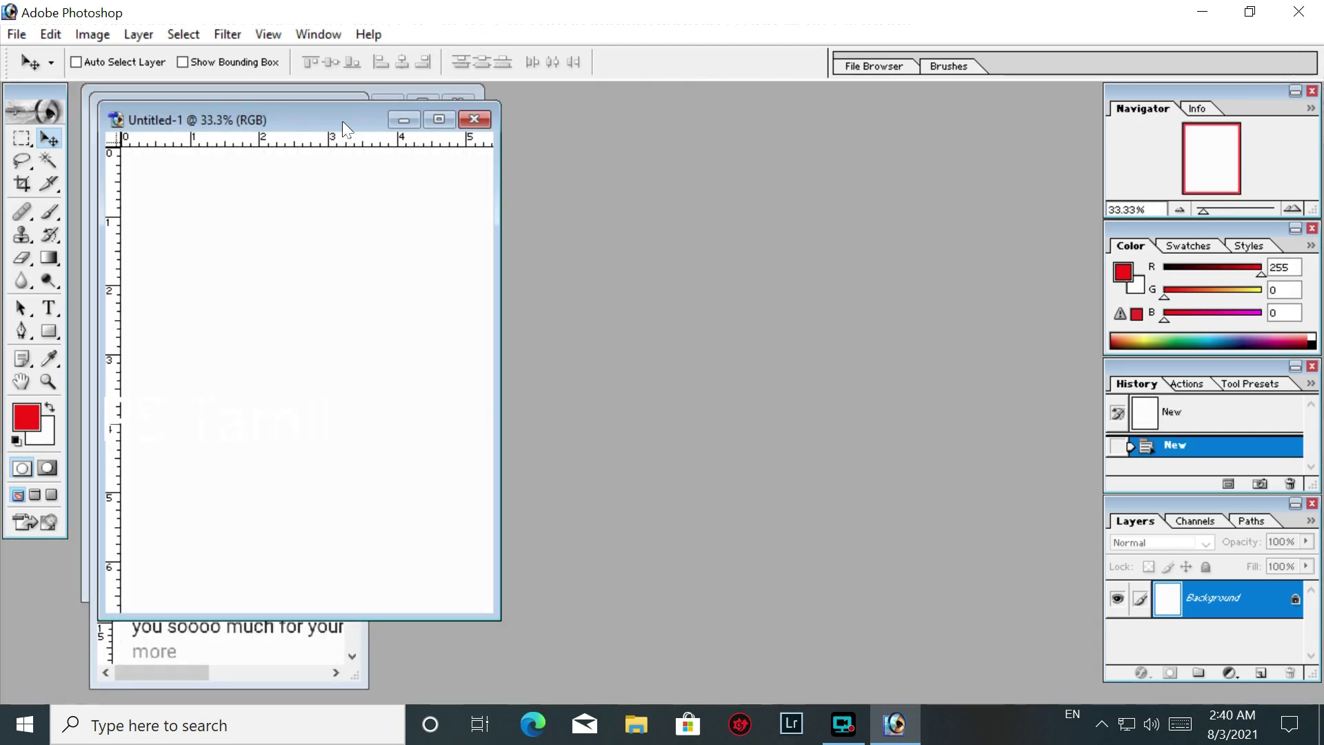
Cut the post's bottom strip with icons and caption out of the Instagram screenshot
left_click_drag(345, 129, 677, 198)
left_click(213, 362)
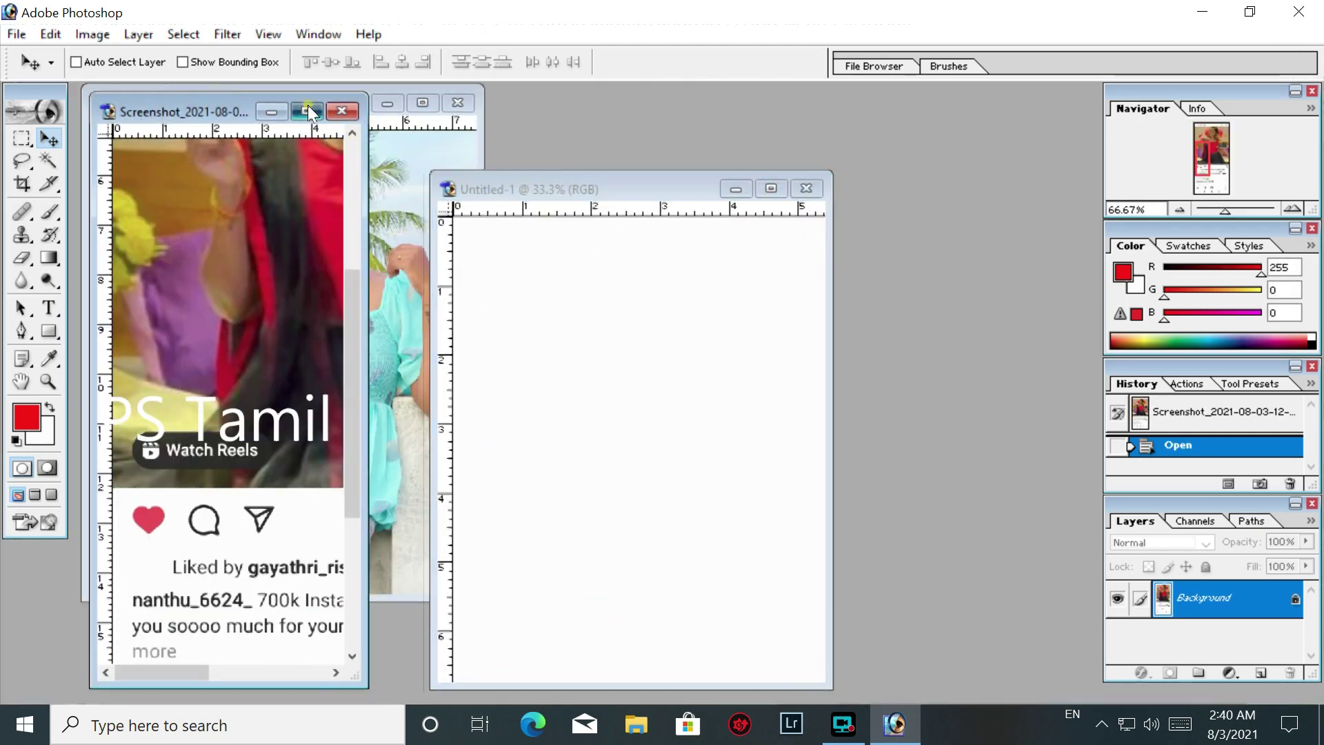
left_click(308, 107)
key("m")
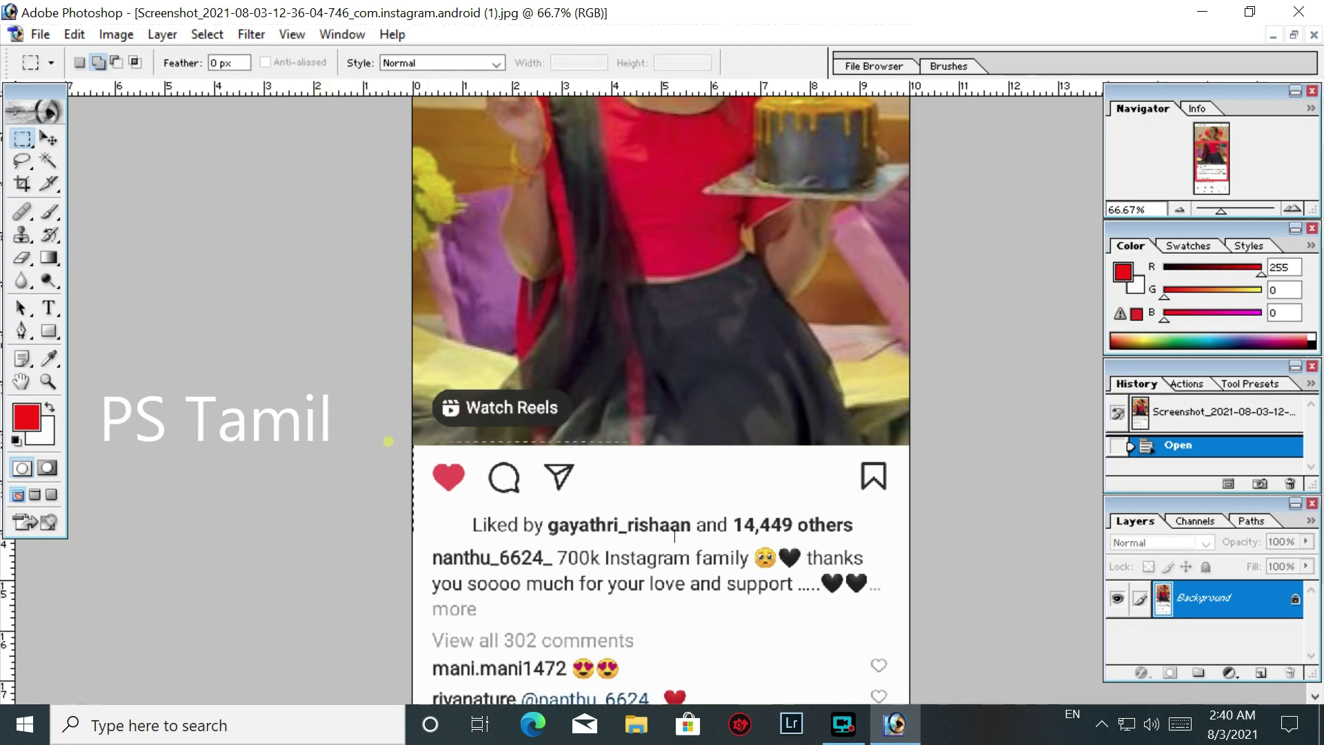
left_click_drag(633, 530, 938, 622)
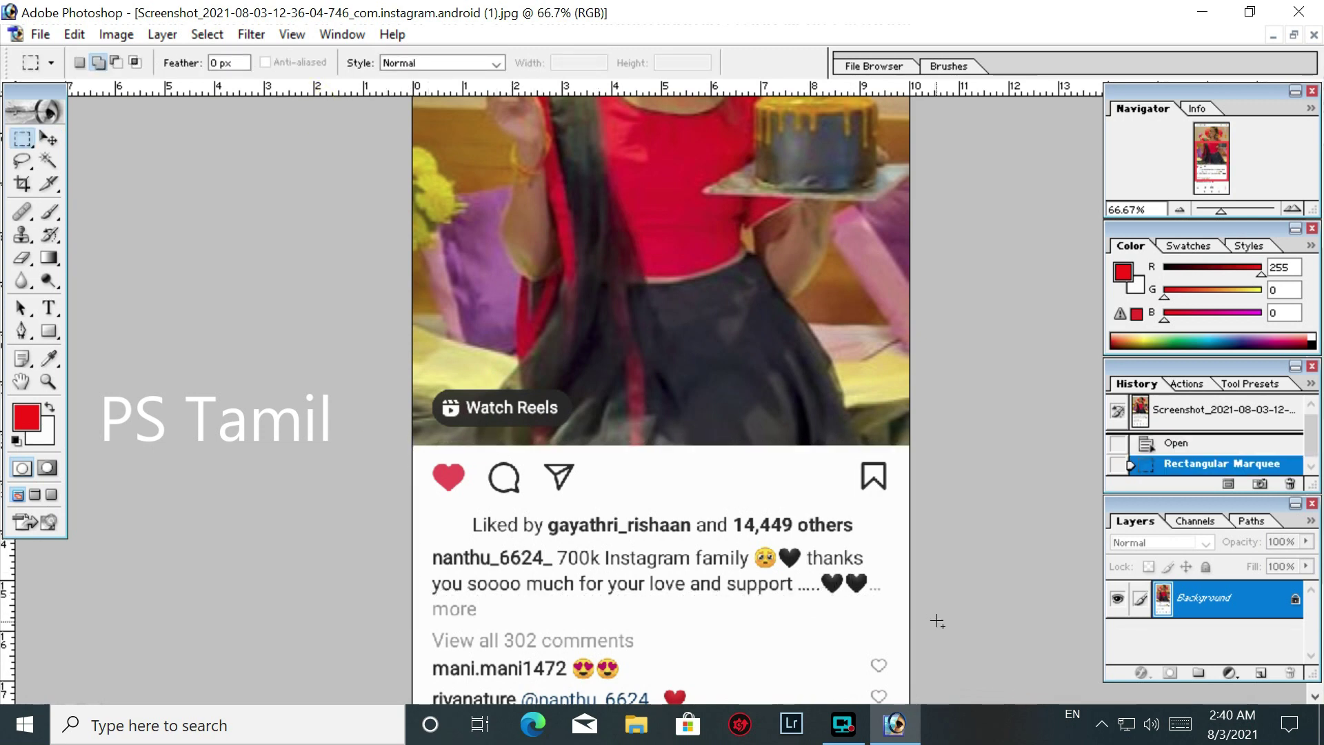
key("ctrl+x")
Paste the strip into Untitled-1, scale it to about 156% and place it at the bottom
key("ctrl+Tab")
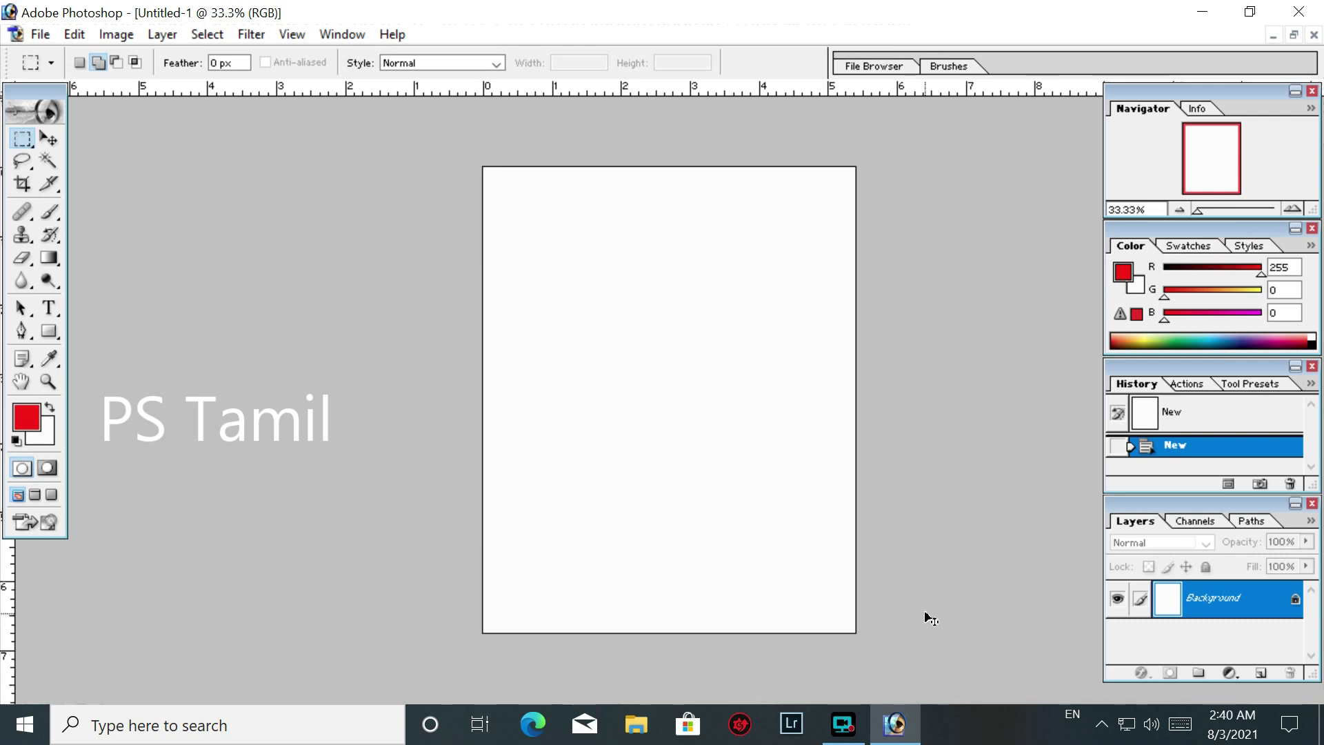
key("ctrl+v")
key("v")
left_click_drag(666, 227, 671, 375)
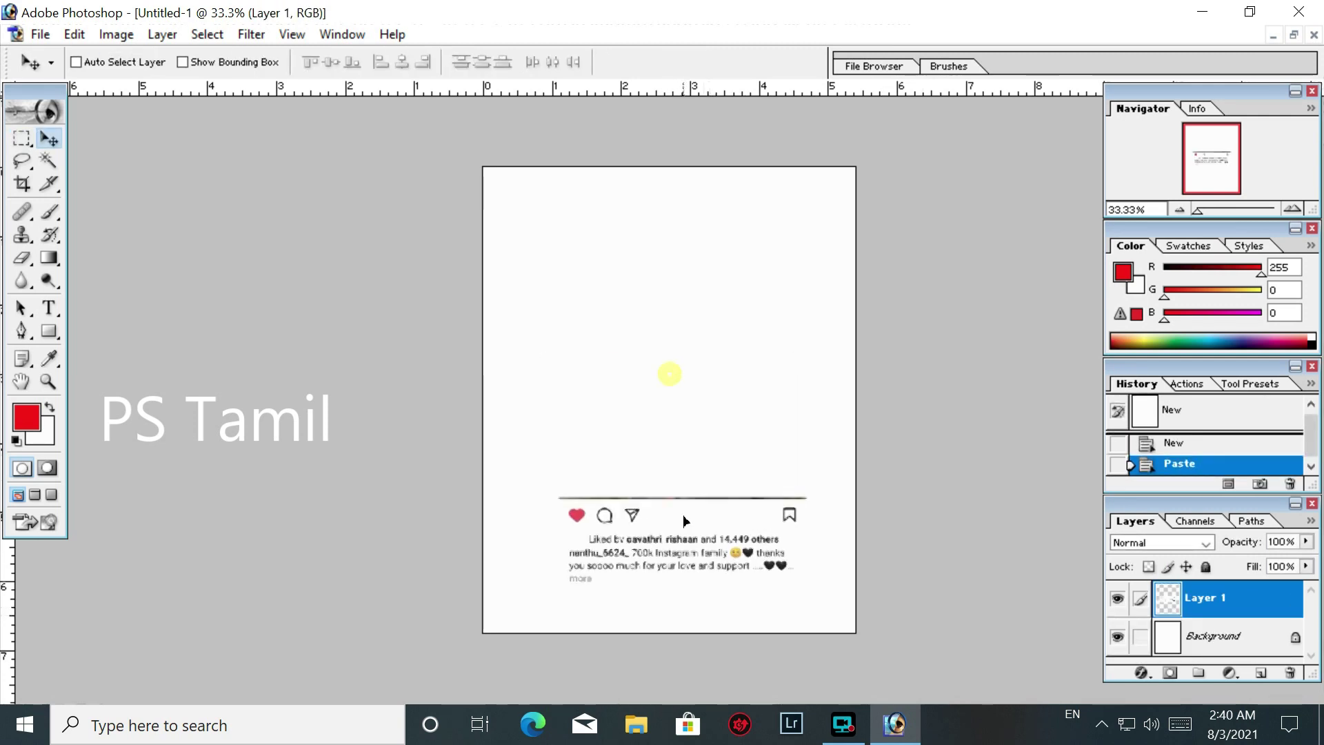
key("ctrl+t")
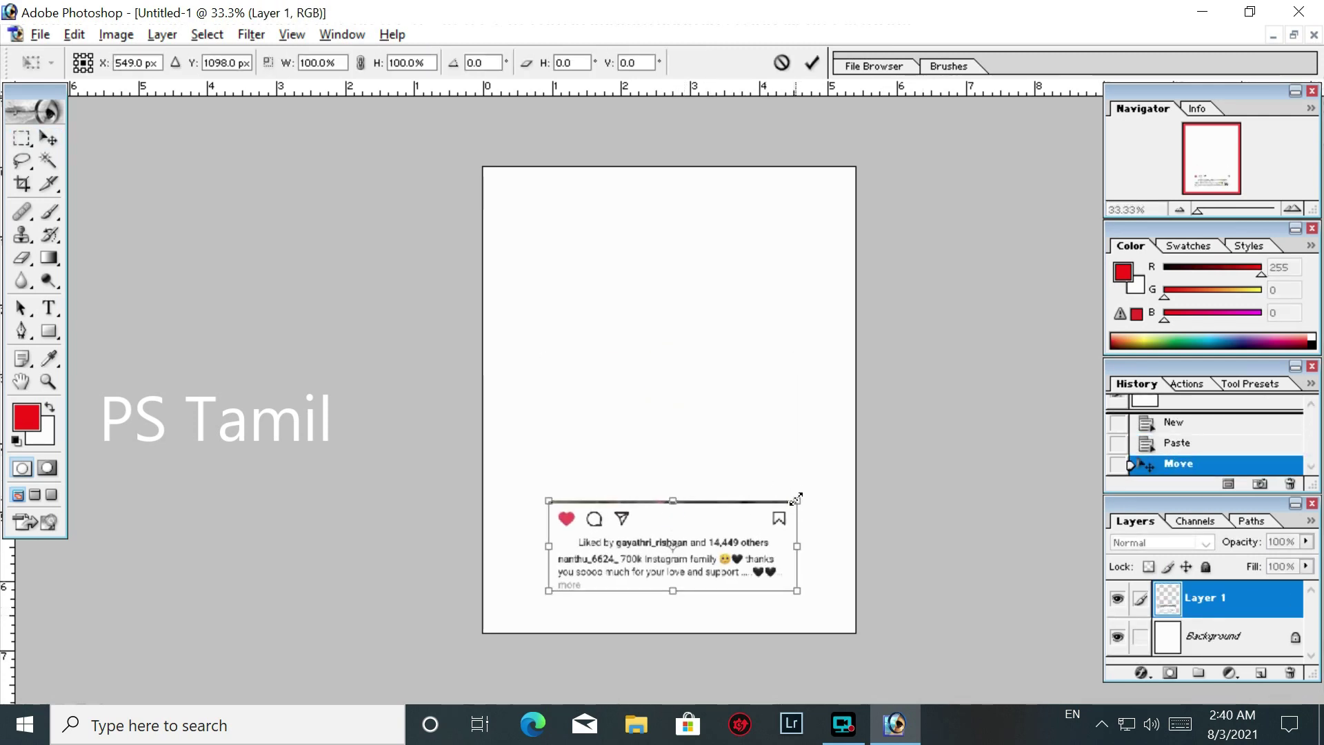
left_click_drag(797, 499, 848, 431)
left_click_drag(812, 511, 812, 535)
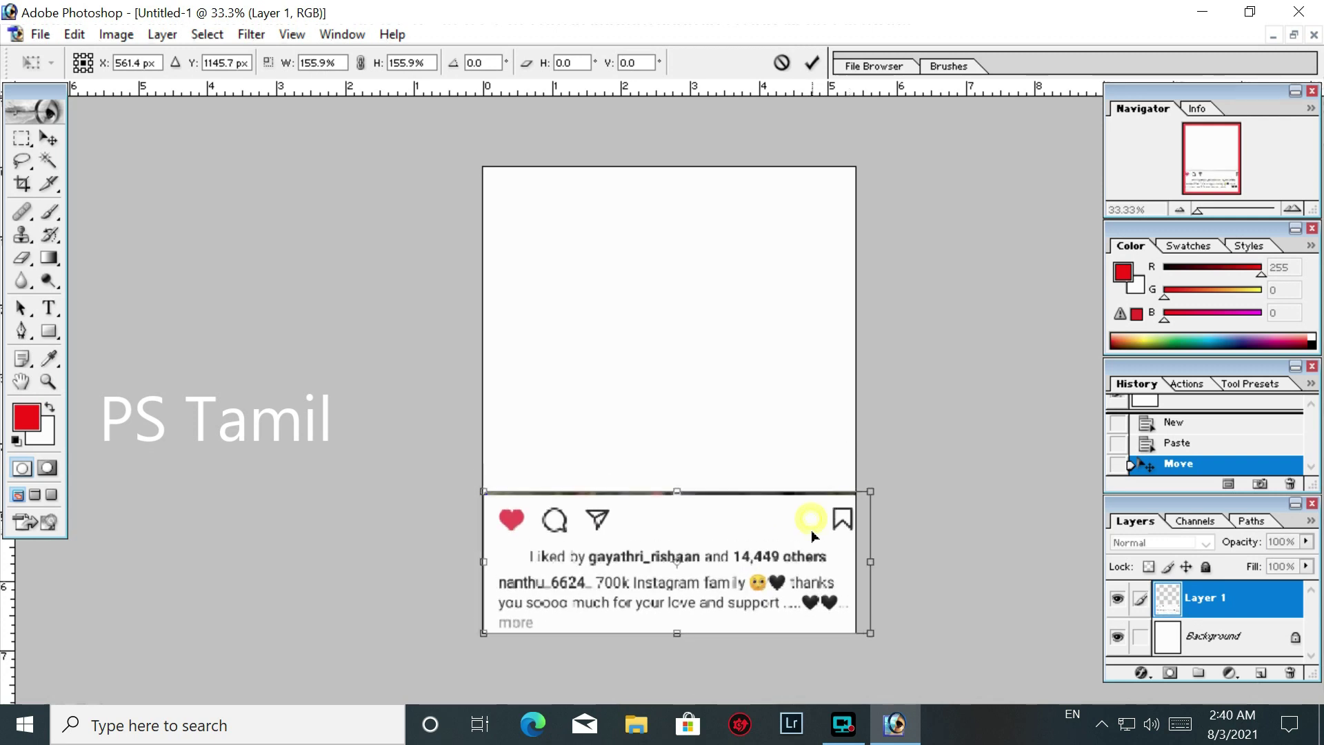
double_click(800, 534)
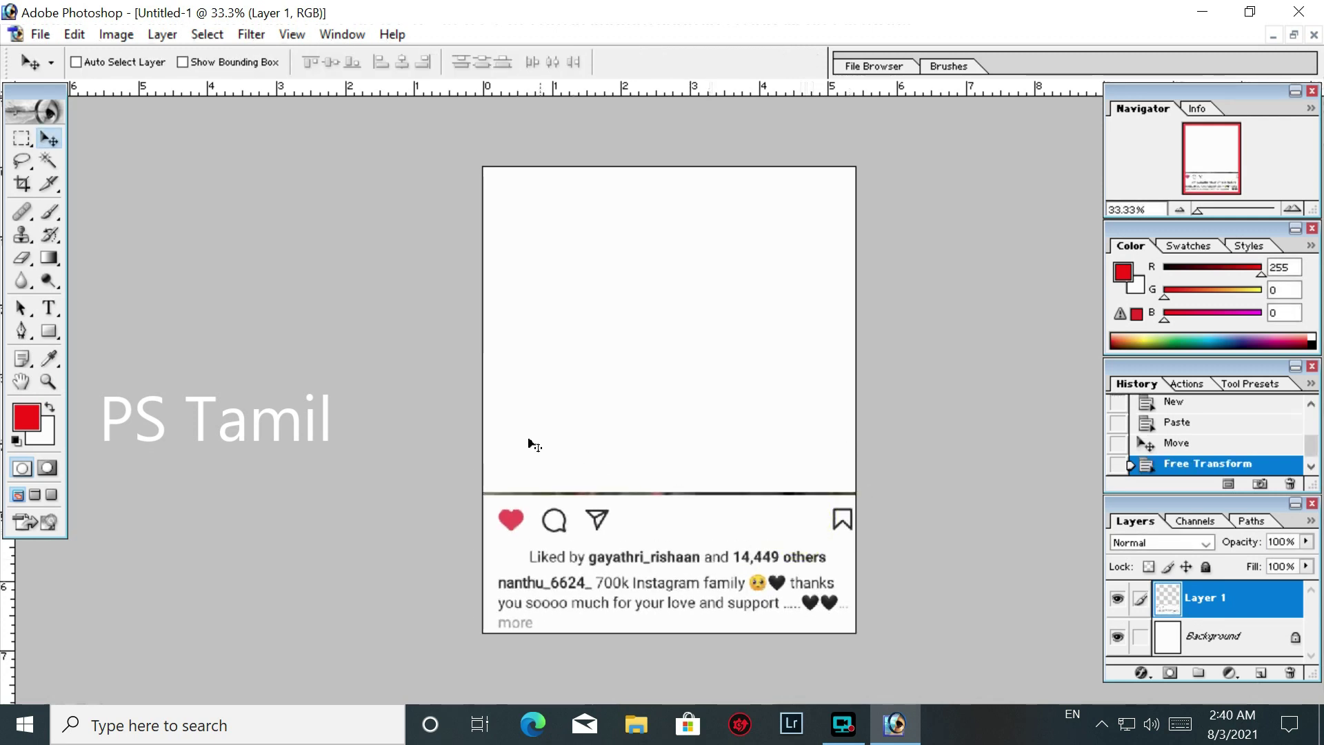
Erase the dark line above the icons and zoom back out to the whole post
key("m")
left_click_drag(447, 445, 555, 482)
left_click_drag(866, 496, 911, 494)
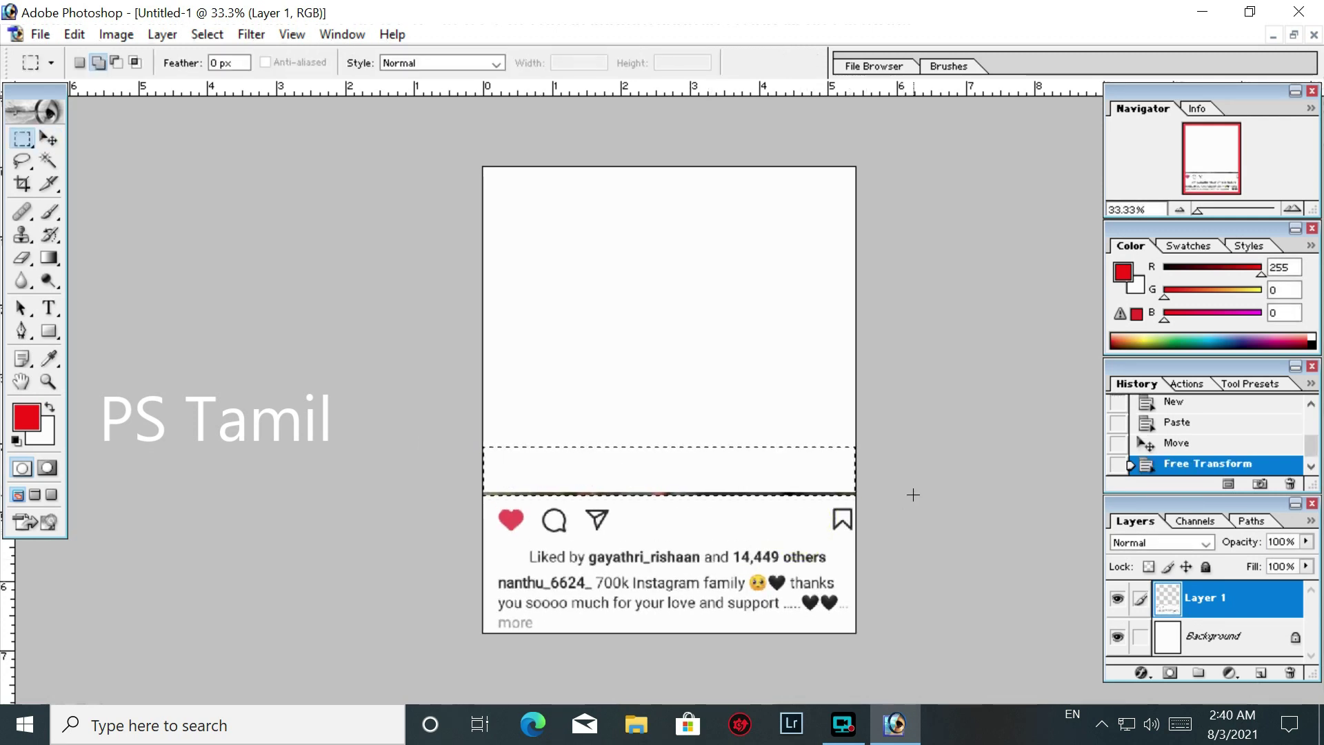
key("Delete")
key("ctrl+d")
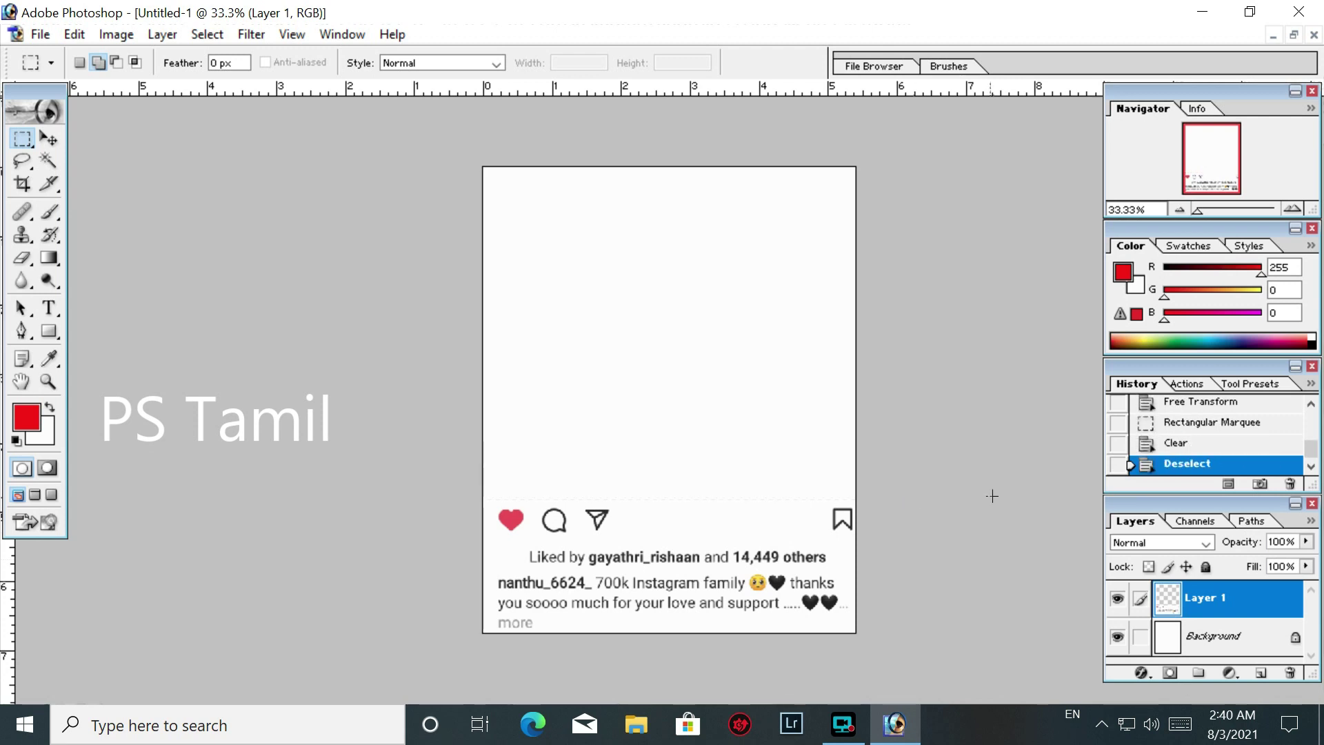
key("ctrl+plus")
key("ctrl+plus")
left_click_drag(993, 497, 848, 201)
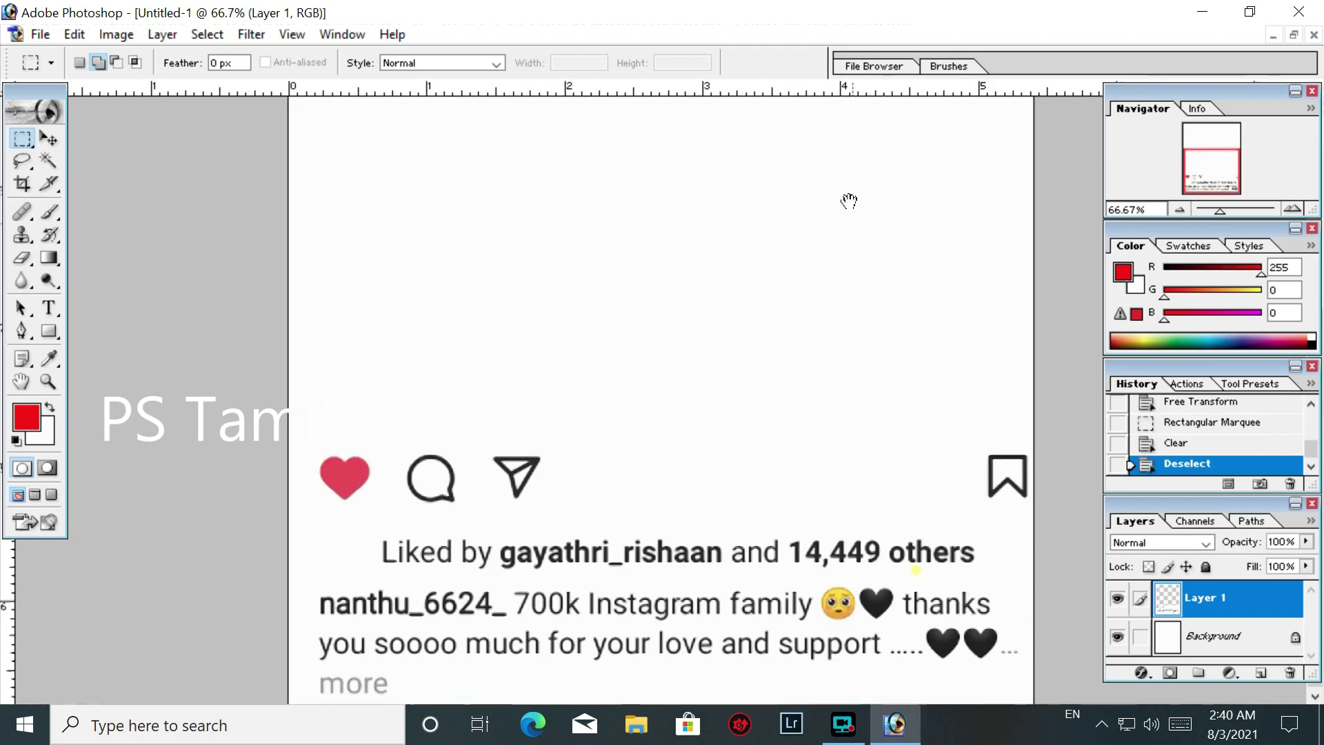
key("ctrl+minus")
key("ctrl+minus")
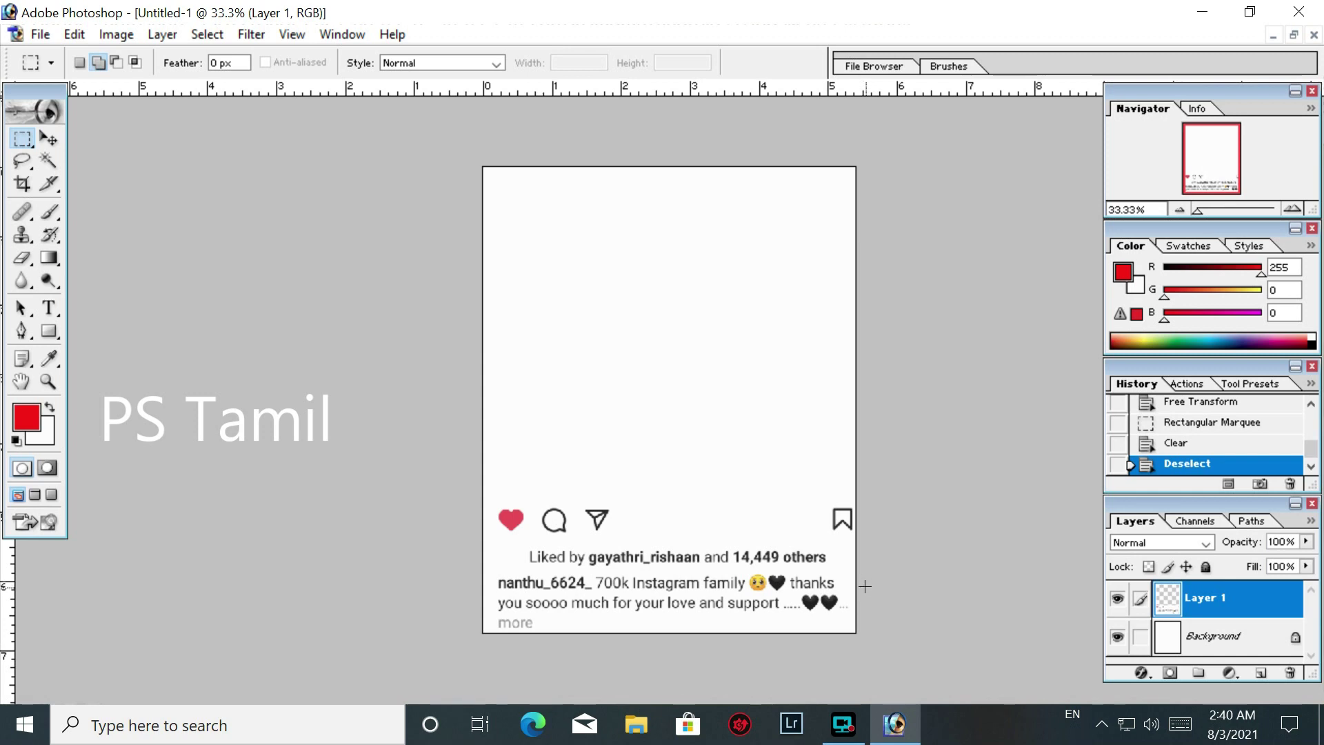
Open the Instagram profile screenshot and maximize its window
key("ctrl+o")
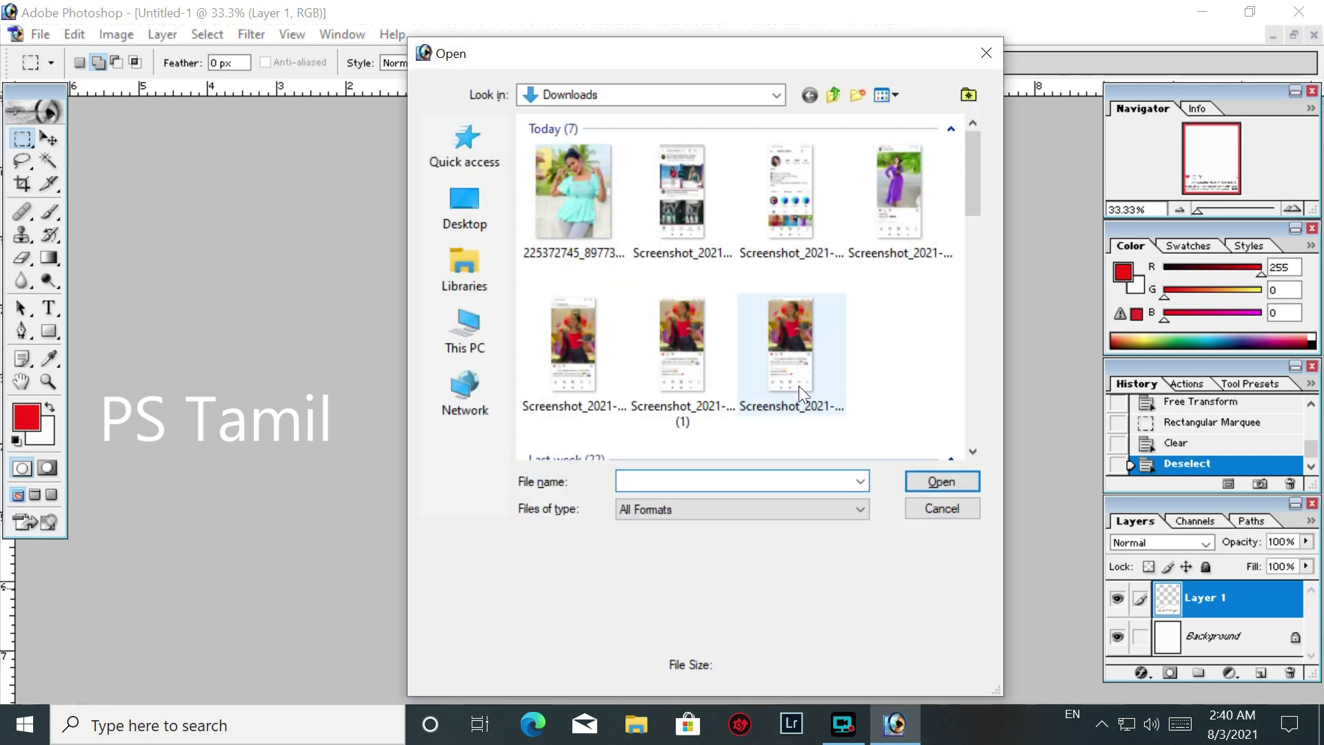
left_click(673, 176)
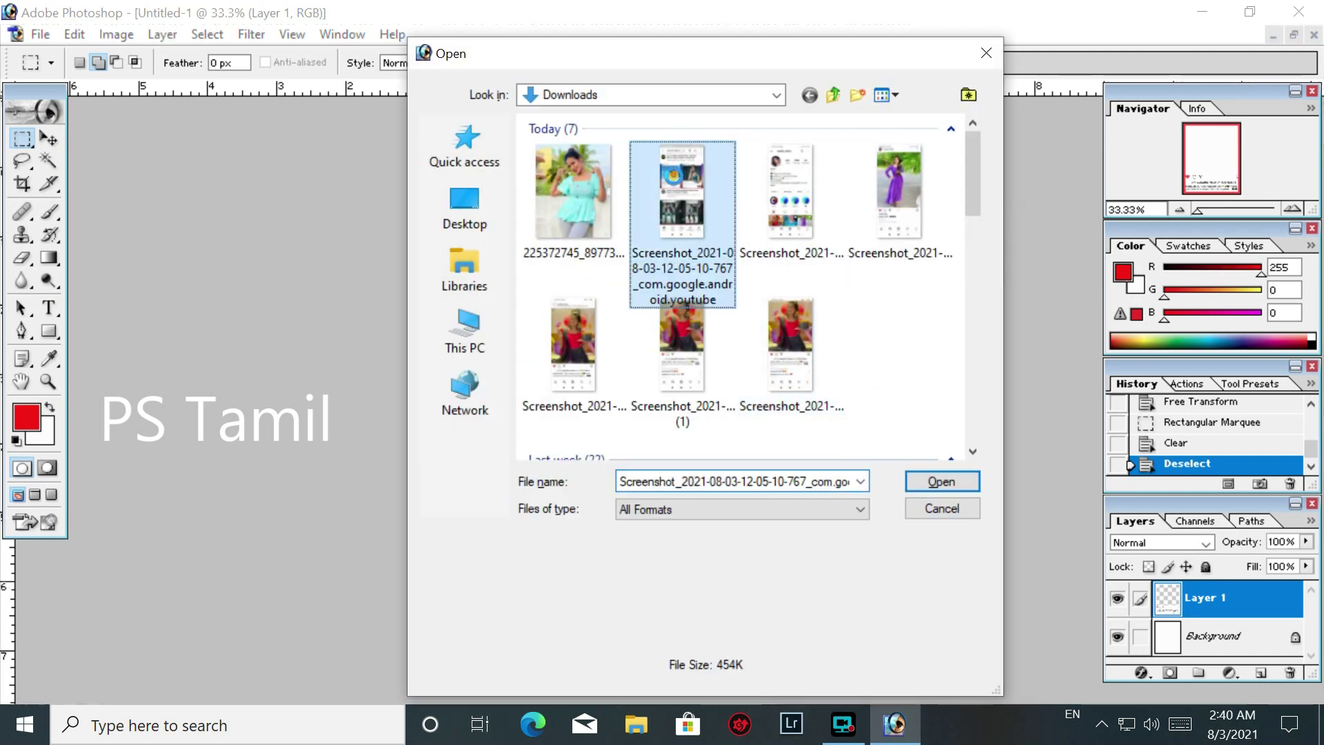
left_click(797, 185)
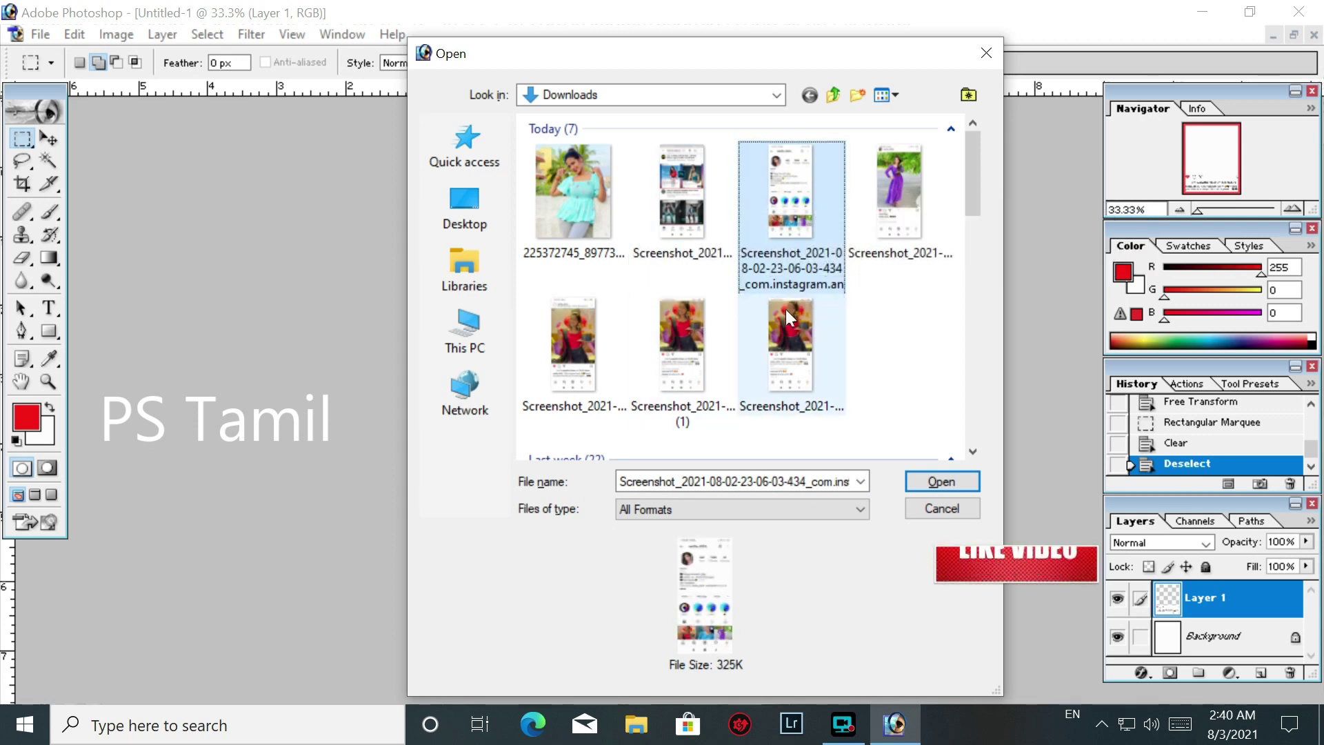
left_click(783, 335)
double_click(782, 331)
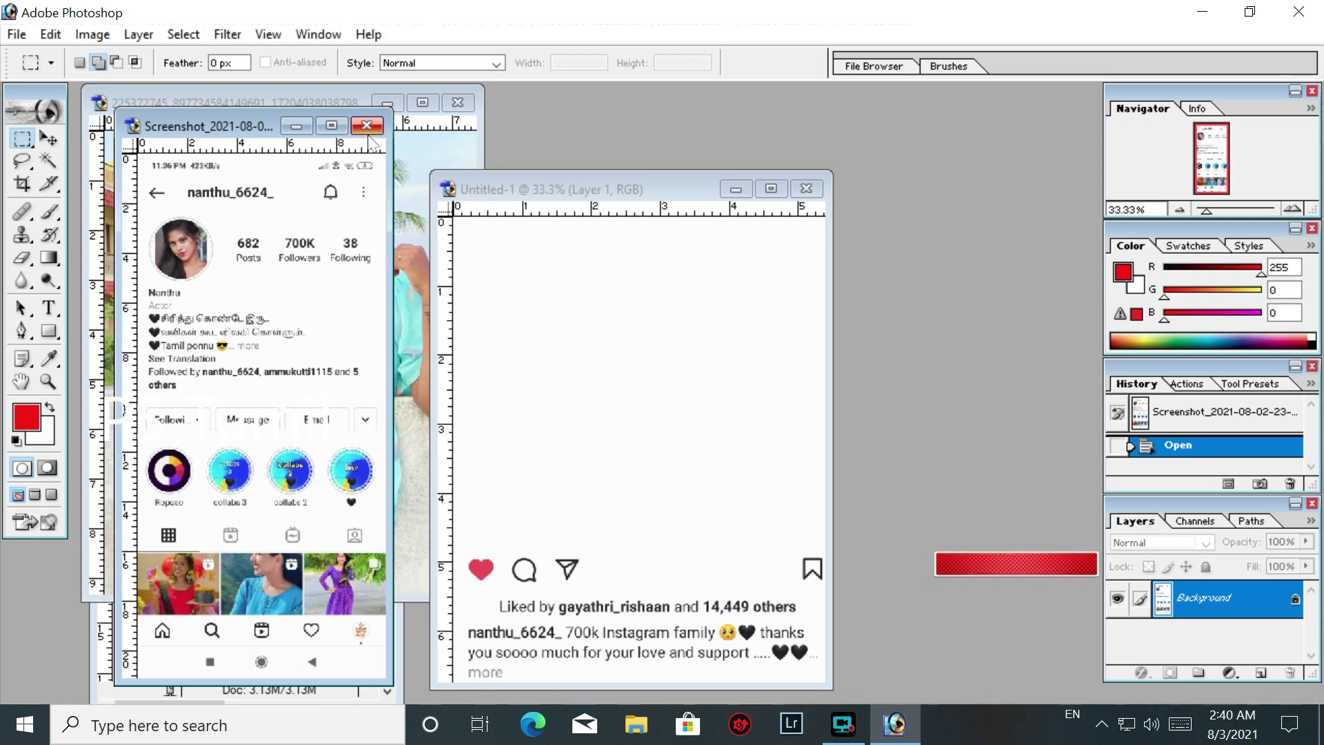
left_click(345, 122)
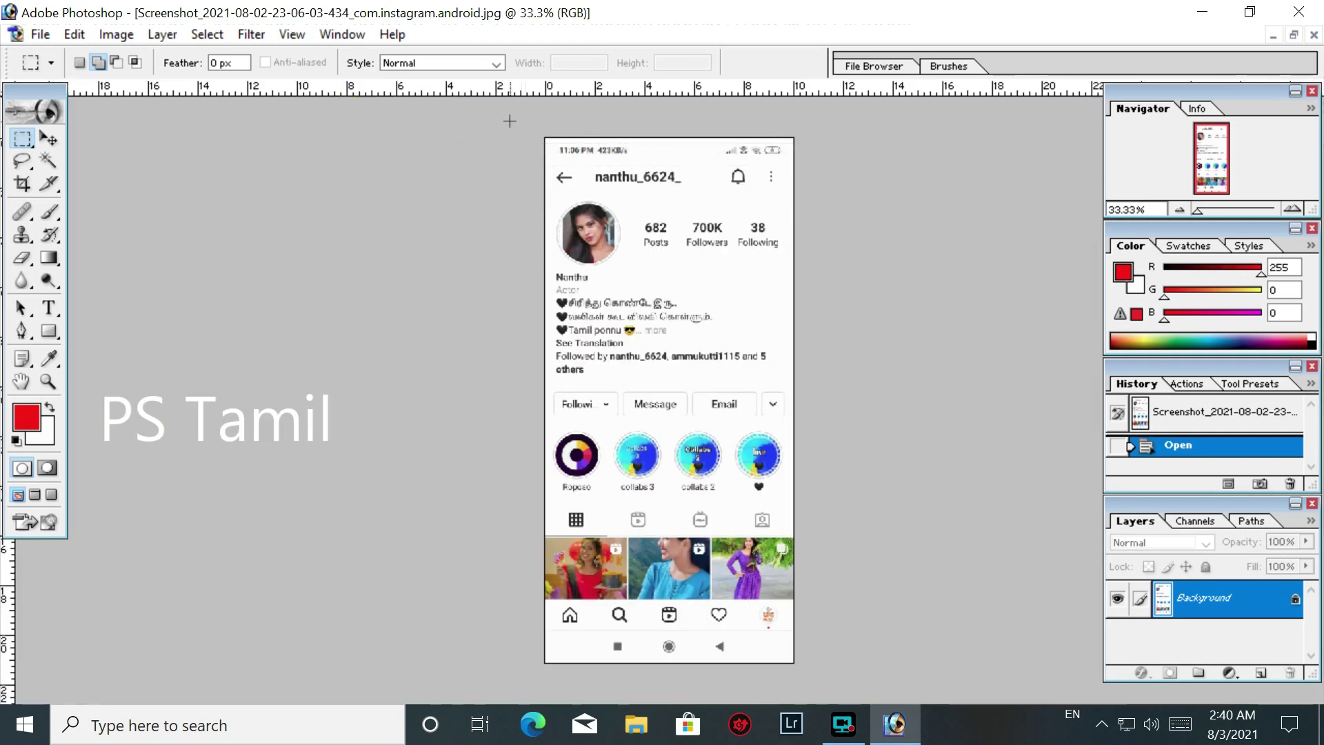
Cut the profile's top header strip and switch back to Untitled-1
left_click_drag(814, 215, 866, 195)
left_click_drag(865, 195, 865, 190)
key("ctrl+x")
key("ctrl+Tab")
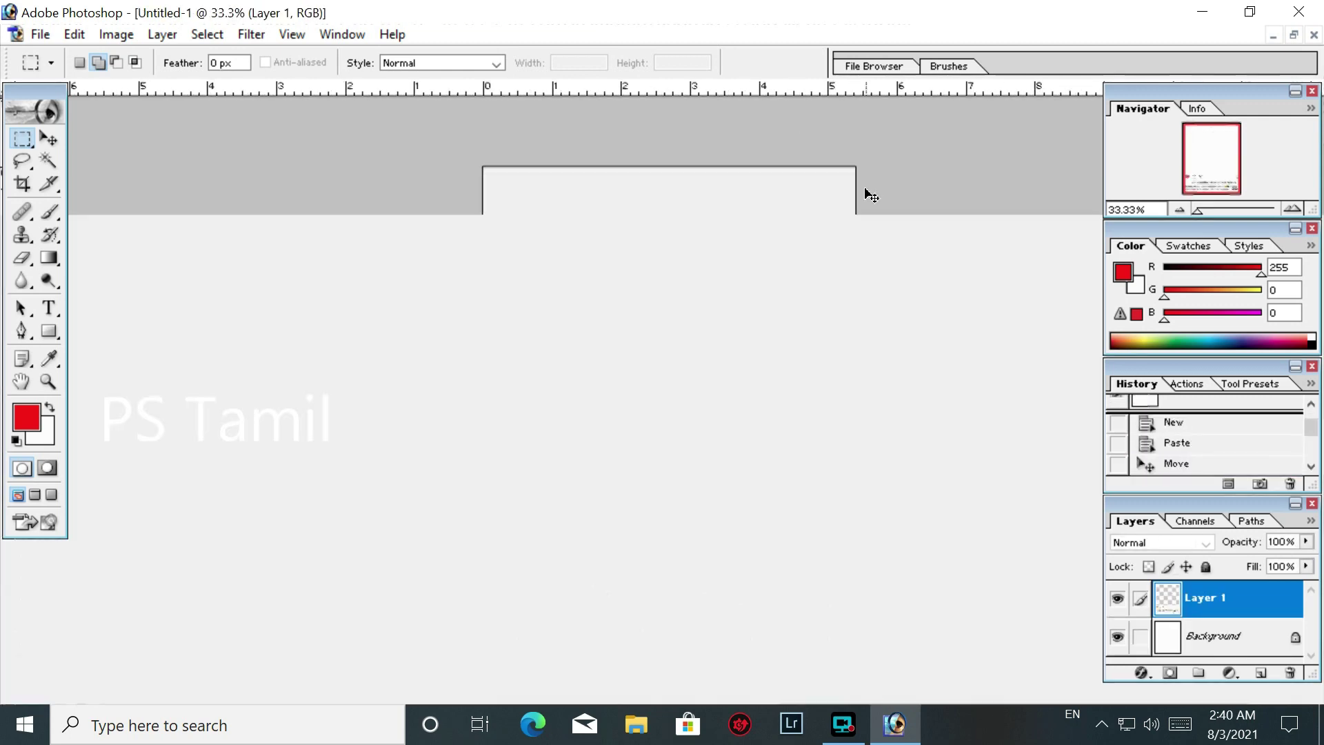
Paste the header at the mockup's top, scale it to about 261% and nudge it left
key("ctrl+v")
key("v")
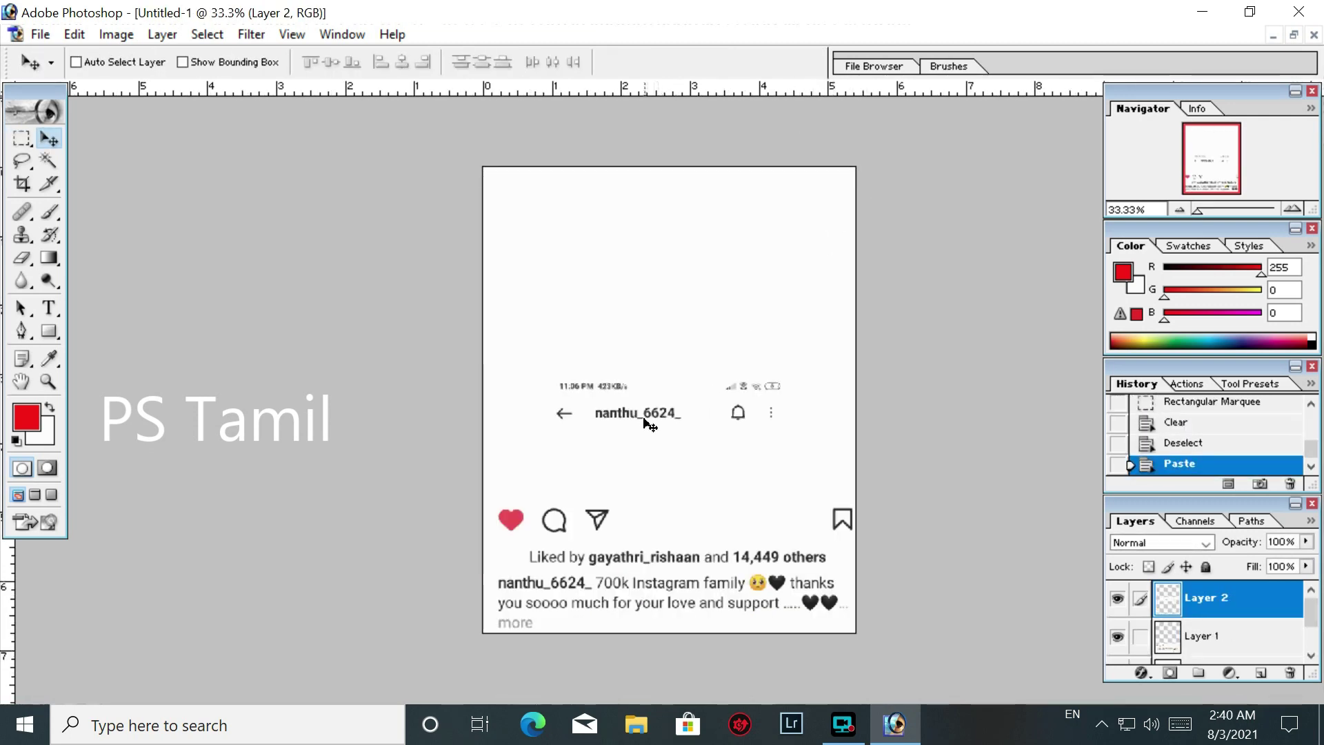
left_click_drag(641, 414, 656, 205)
key("ctrl+t")
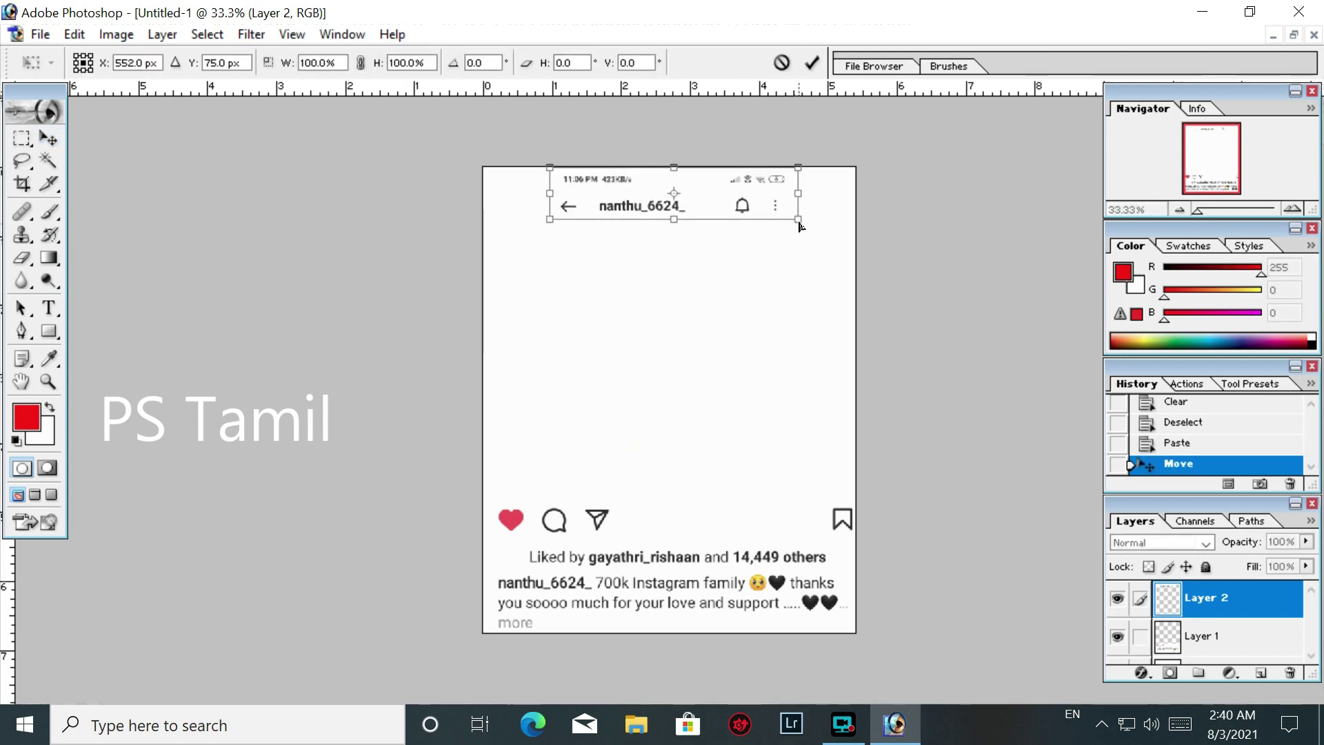
mouse_move(800, 224)
left_mouse_down()
mouse_move(939, 256)
mouse_move(814, 191)
left_mouse_up()
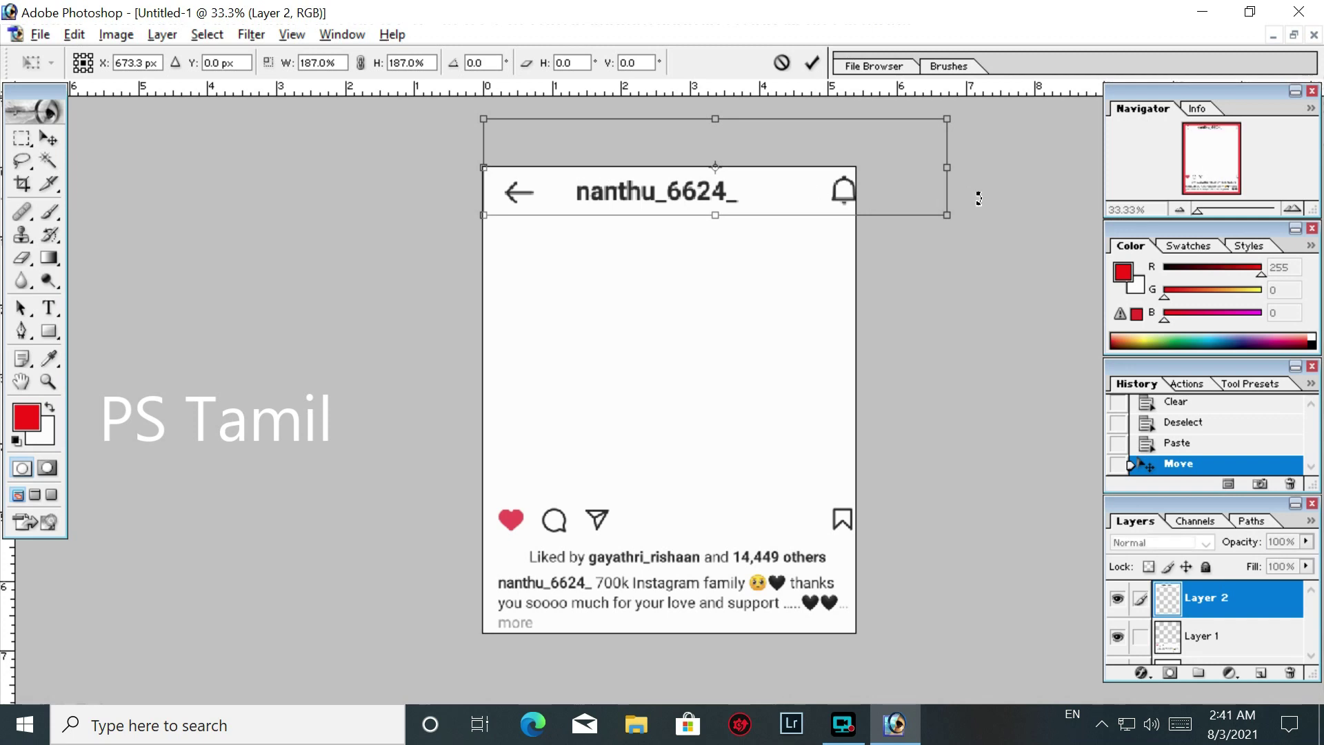
left_click_drag(957, 220, 1022, 225)
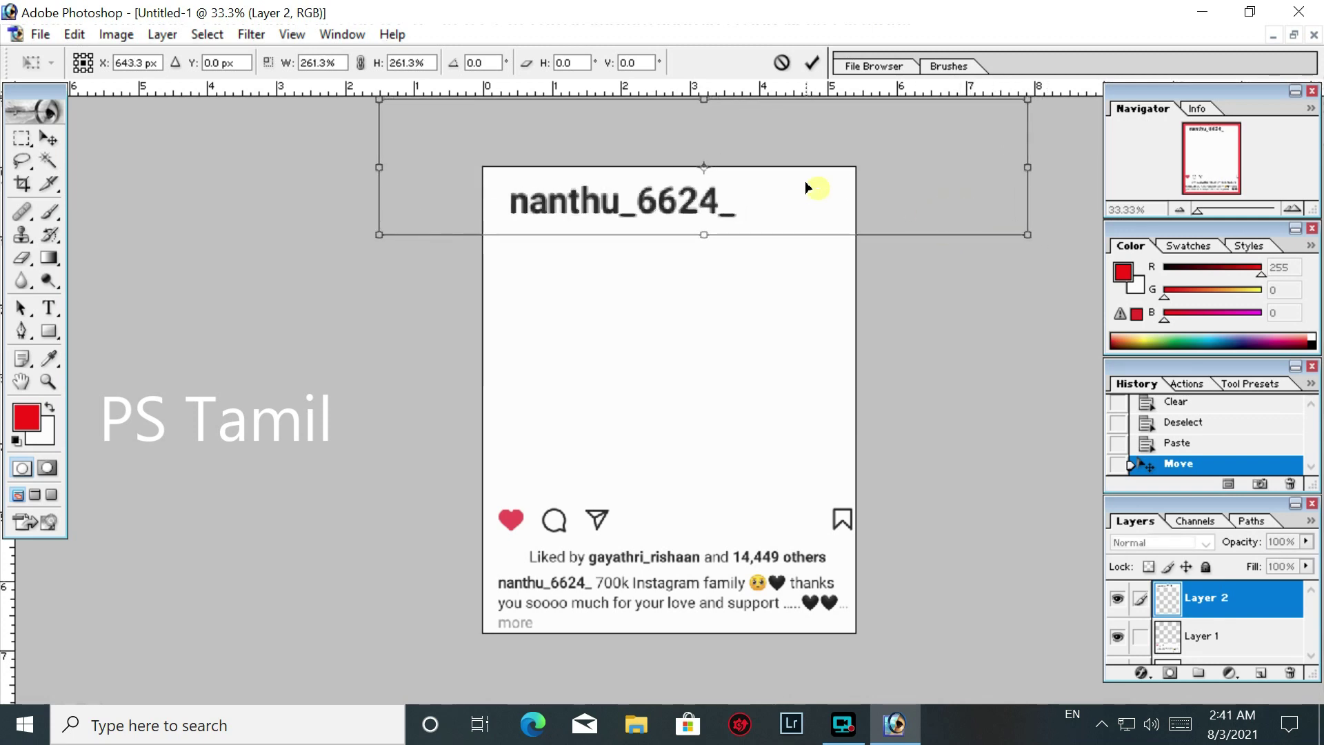
key("Return")
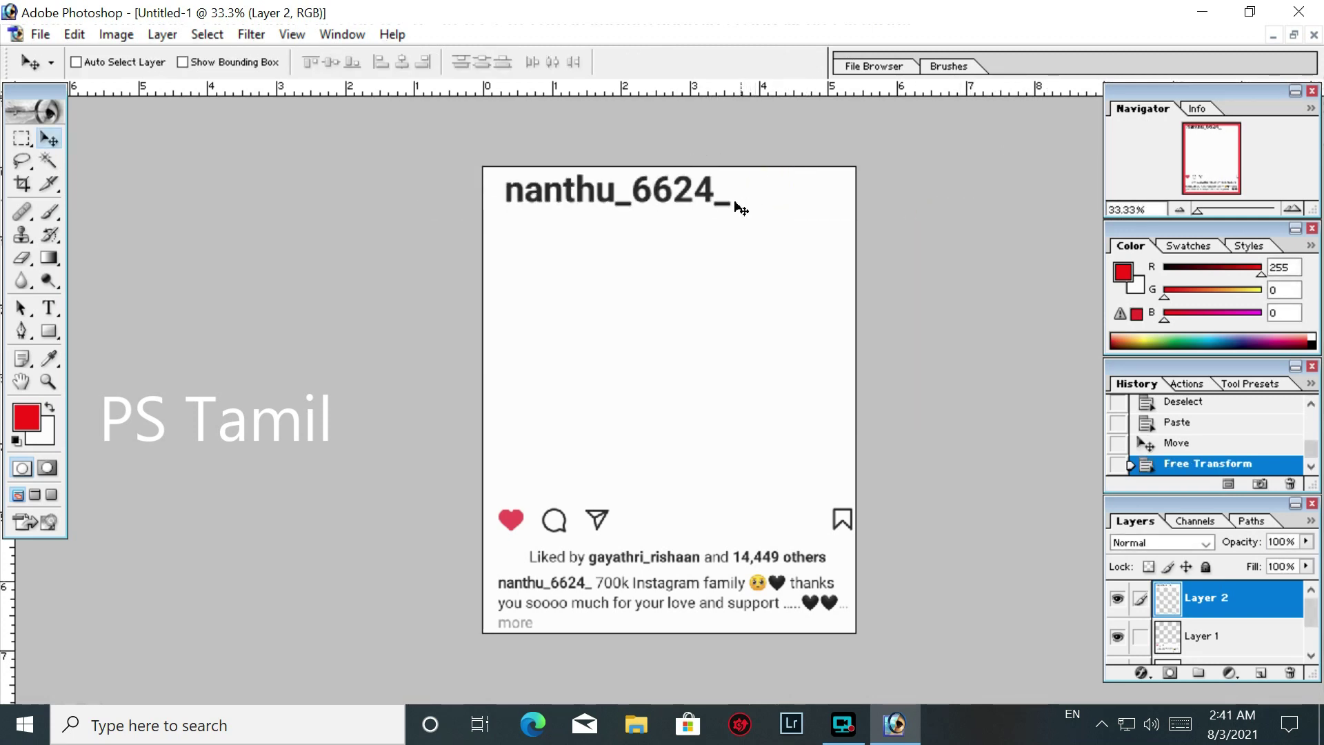
left_click_drag(693, 202, 684, 202)
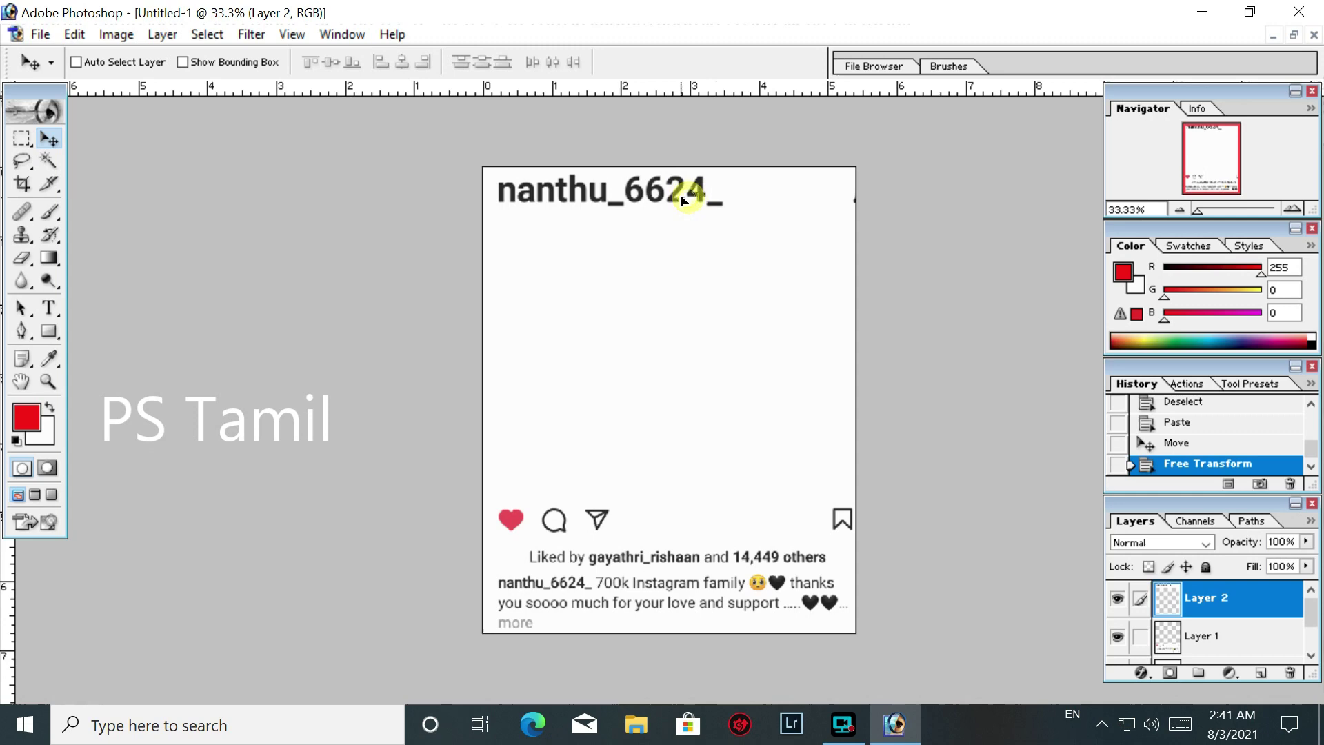
Make the Background layer active and bring the woman's photo to the front, zoomed in
right_click(720, 391)
left_click(742, 406)
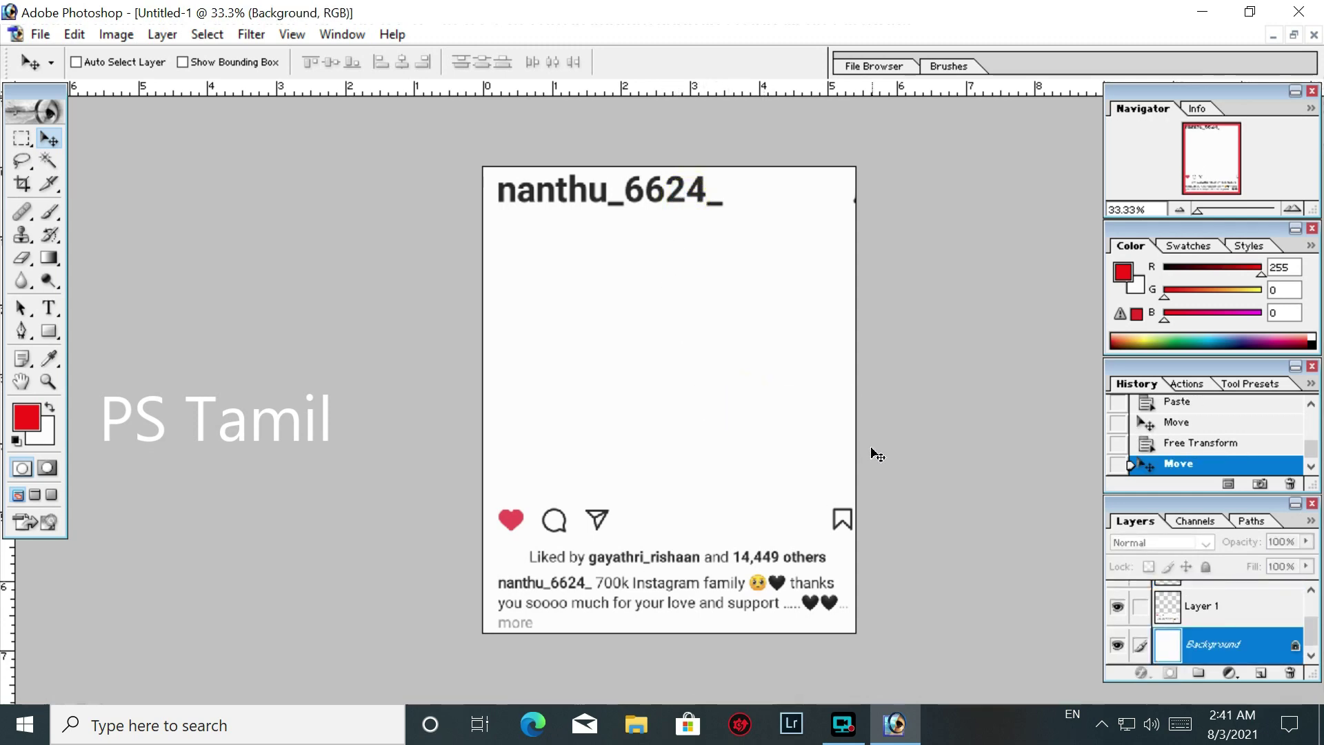
key("ctrl+Tab")
key("ctrl+Tab")
key("ctrl+Tab")
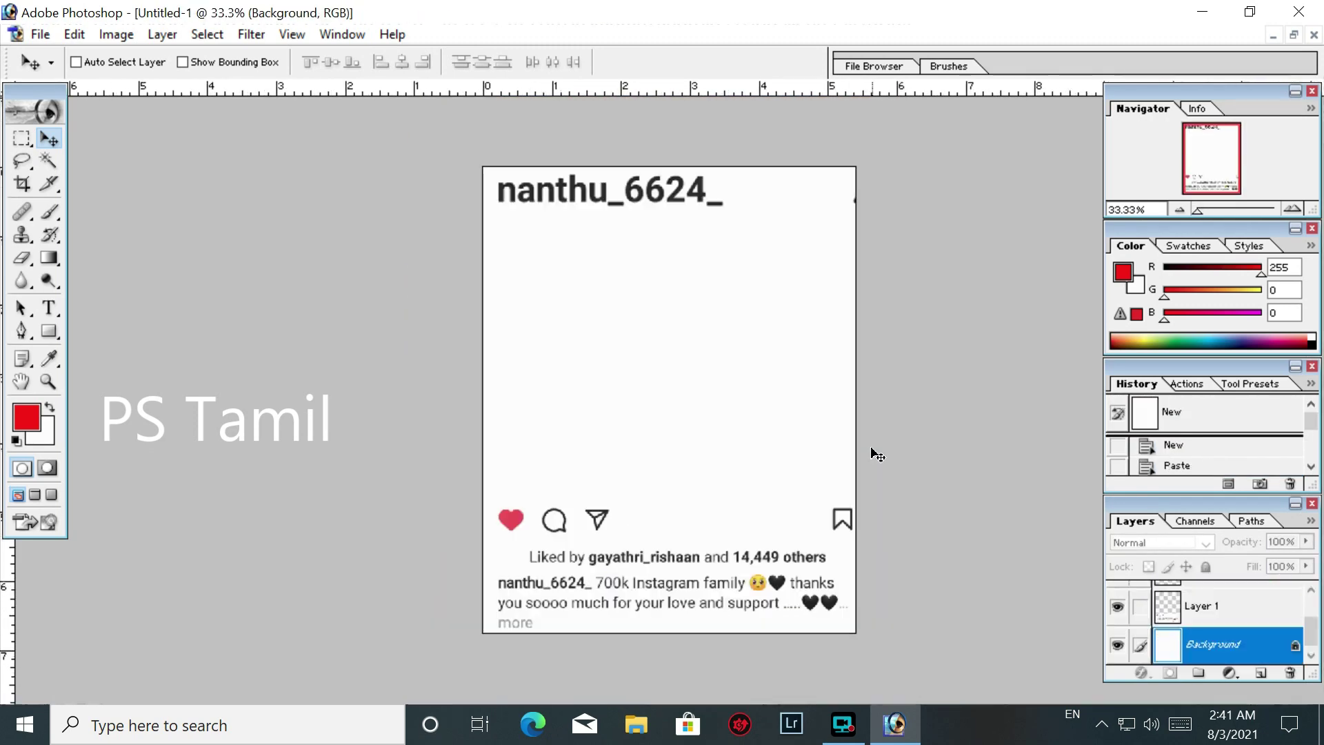
key("ctrl+Tab")
key("ctrl+plus")
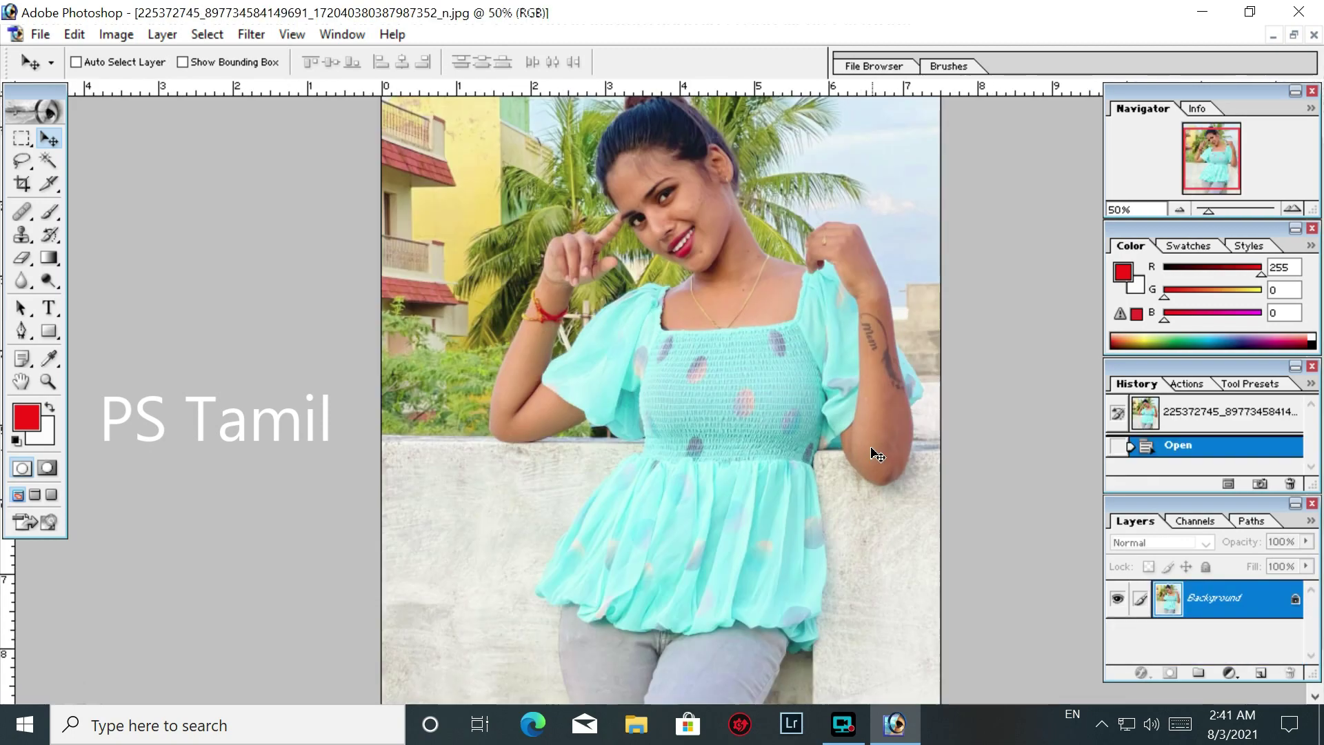
Zoom the photo to 300%, hide palettes, and start a pen path along the arm's lower edge
key("ctrl+plus")
key("Tab")
mouse_move(781, 288)
left_mouse_down()
mouse_move(753, 478)
mouse_move(700, 290)
left_mouse_up()
key("ctrl+plus")
key("ctrl+plus")
left_click_drag(708, 434, 718, 301)
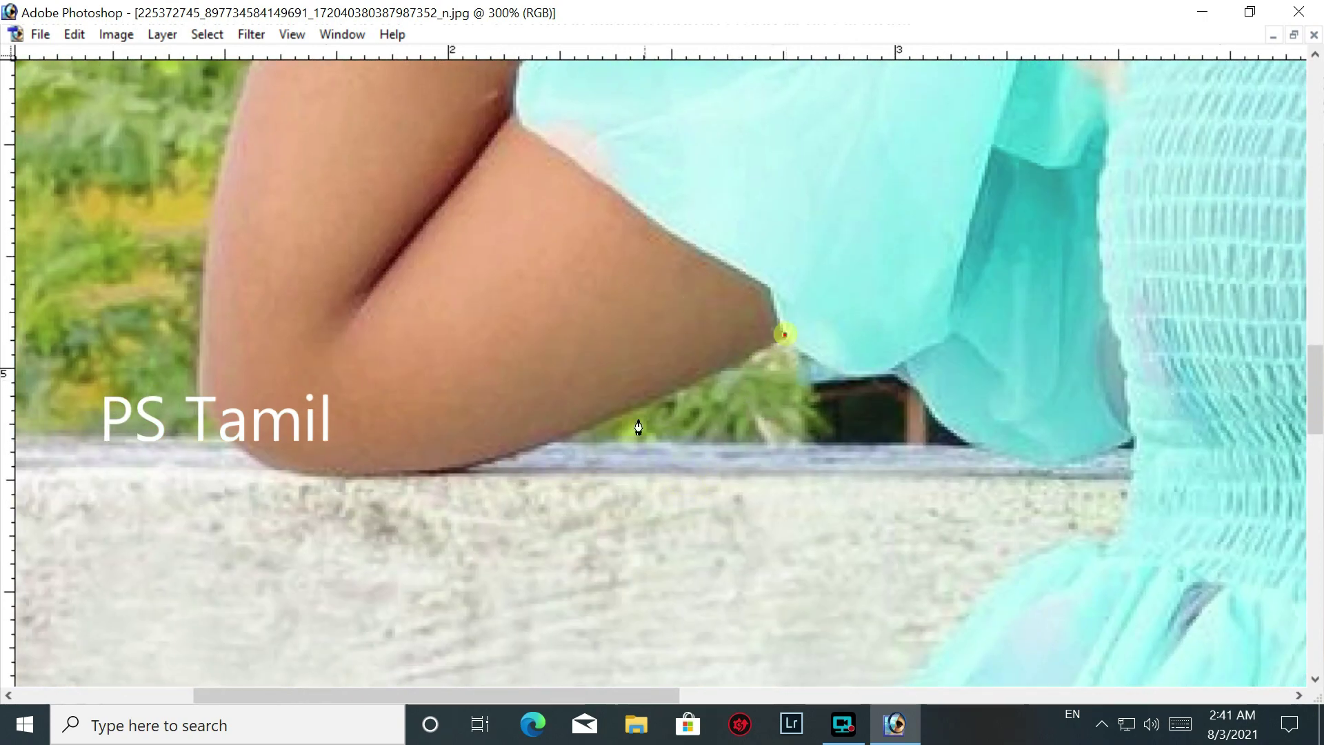
left_click(521, 456)
left_click(470, 467)
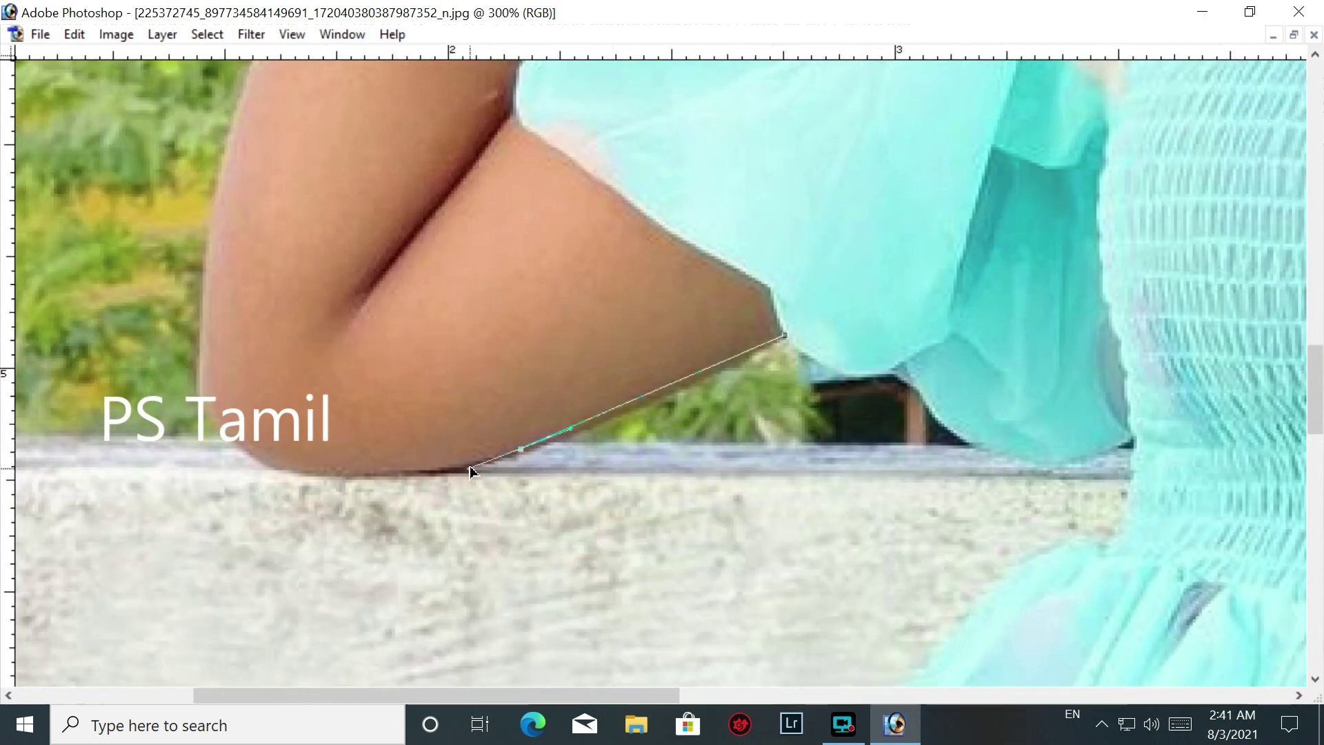
mouse_move(361, 476)
left_mouse_down()
mouse_move(455, 496)
mouse_move(386, 477)
left_mouse_up()
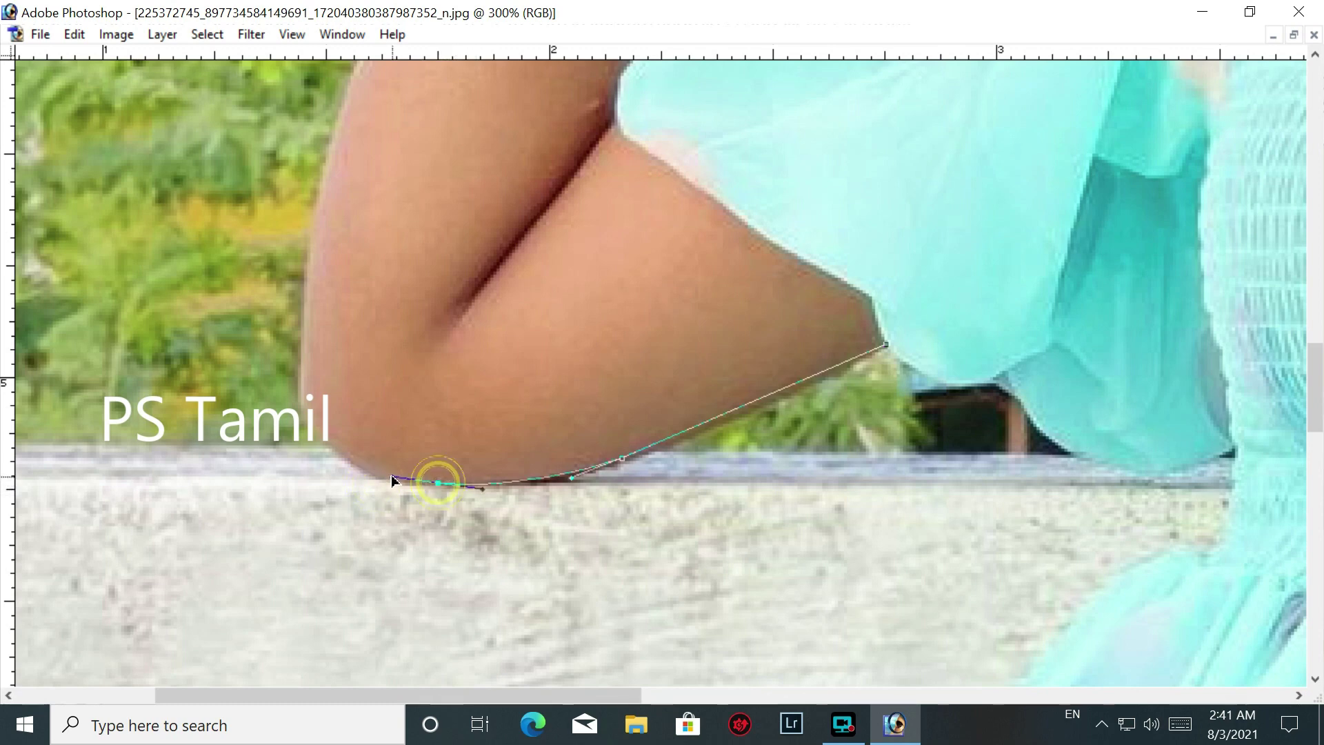
mouse_move(318, 445)
left_mouse_down()
mouse_move(355, 499)
mouse_move(340, 459)
left_mouse_up()
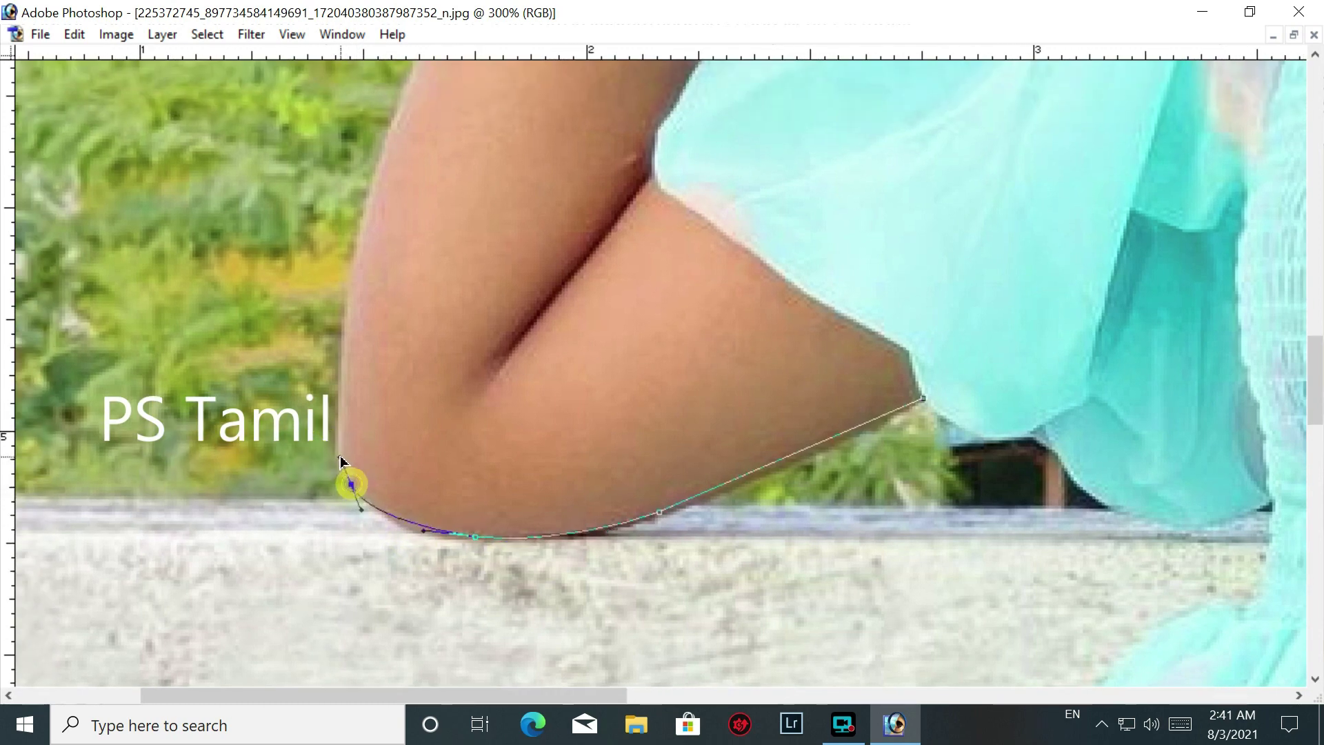
Continue the pen path up the upper arm and forearm to the bracelet
left_click_drag(348, 315, 356, 494)
left_click_drag(397, 342, 402, 349)
left_click_drag(489, 190, 443, 526)
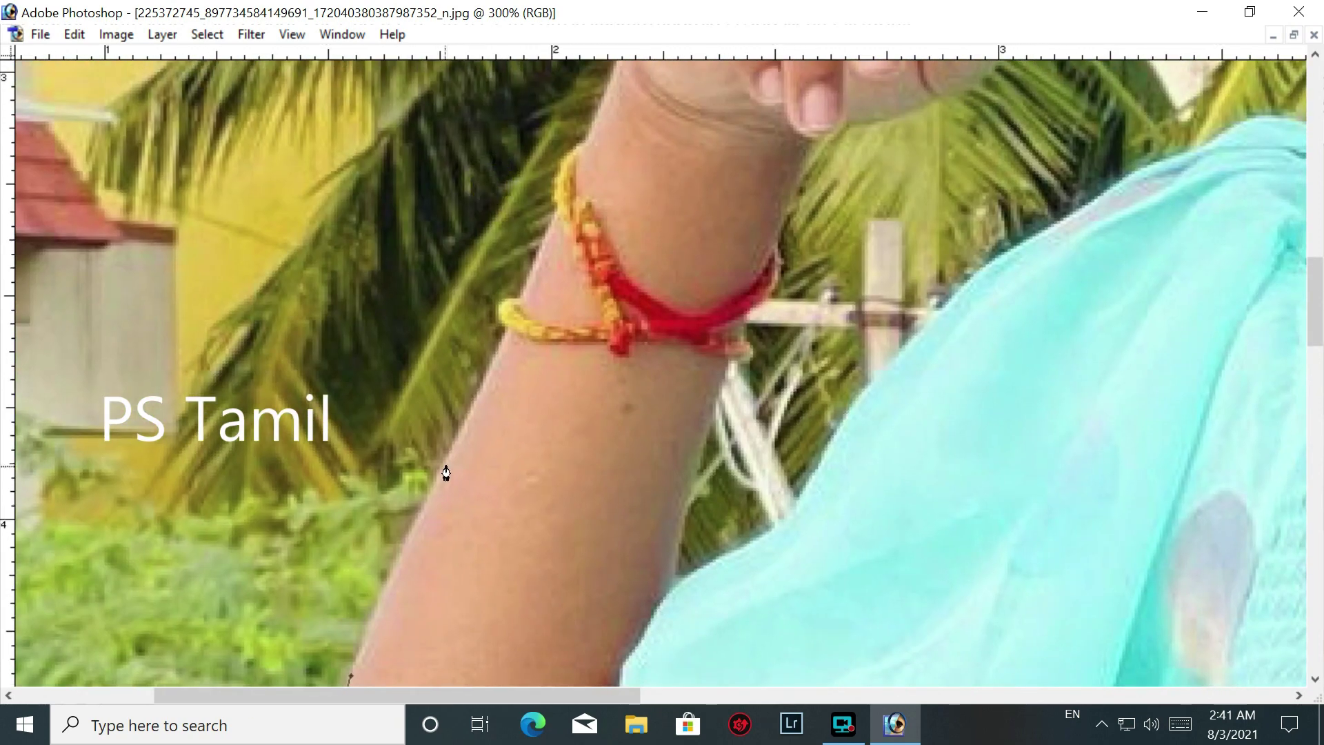
left_click_drag(480, 393, 484, 384)
left_click(503, 314)
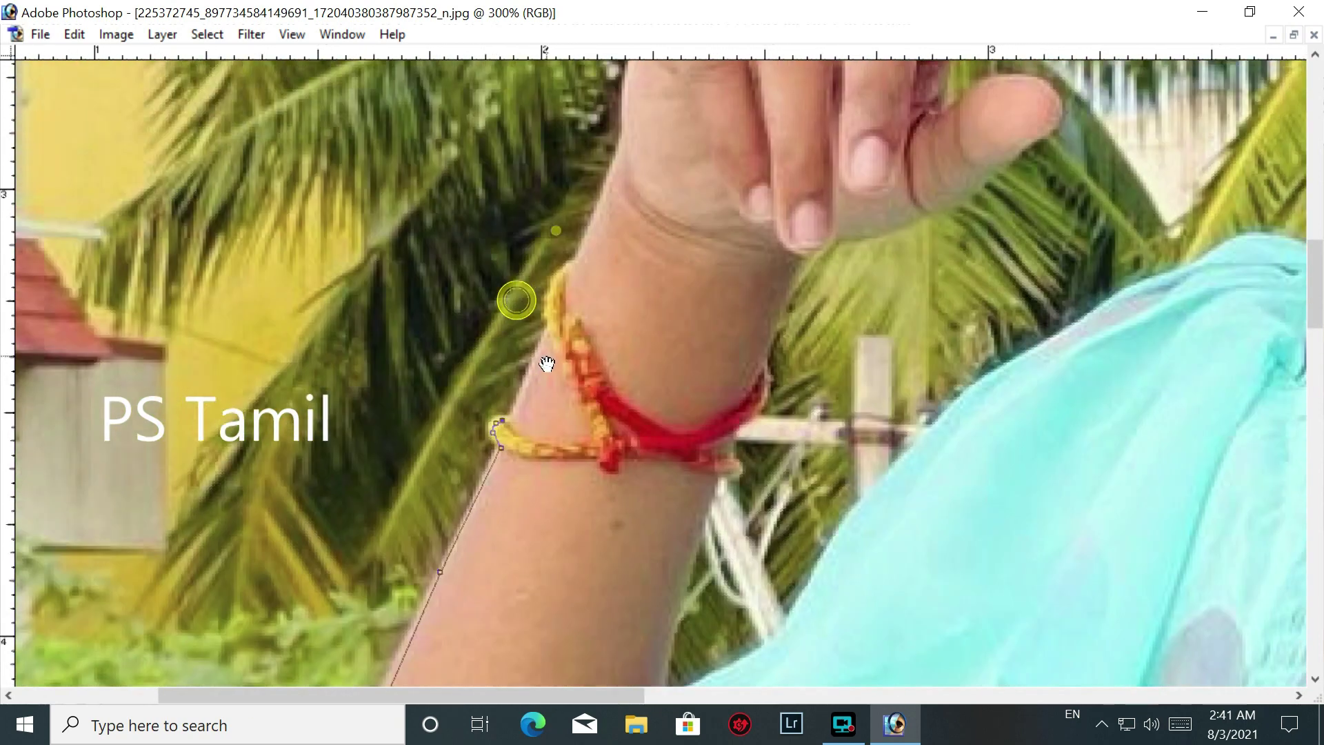
left_click_drag(548, 228, 544, 386)
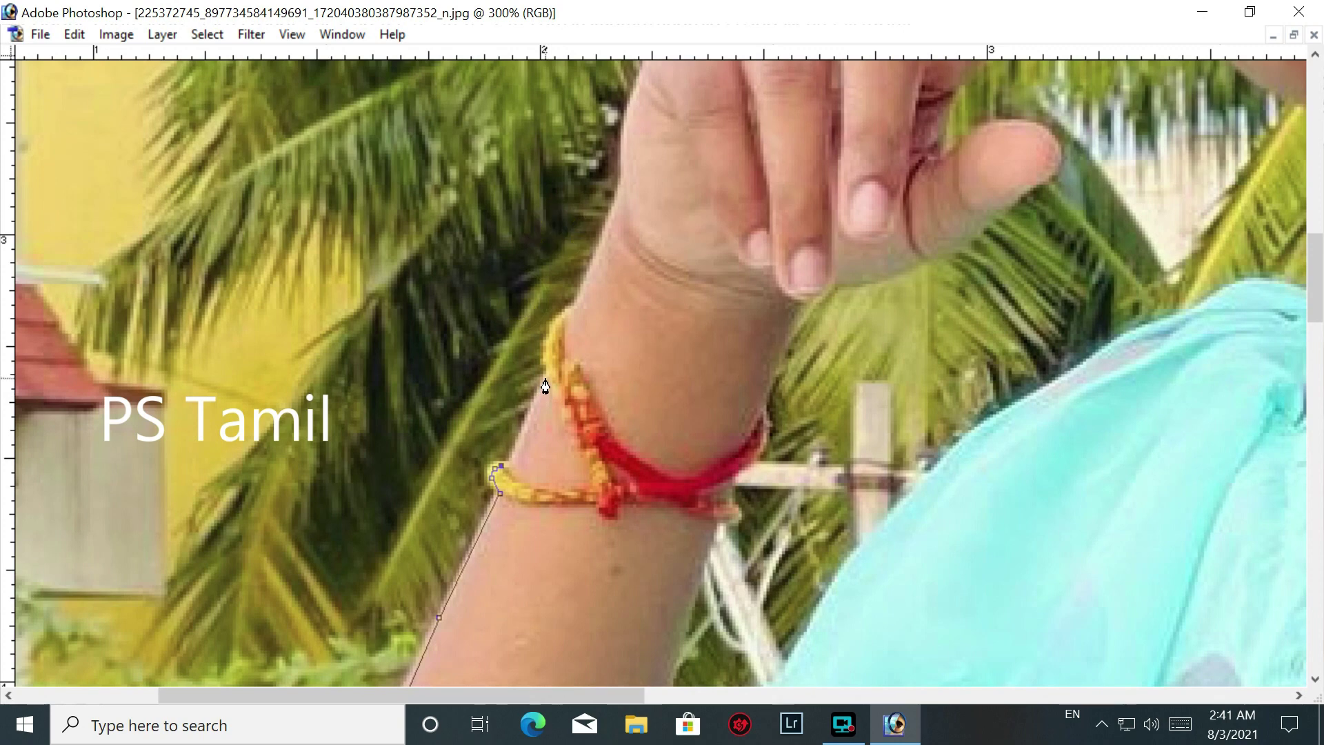
mouse_move(561, 317)
left_mouse_down()
mouse_move(552, 414)
mouse_move(567, 398)
left_mouse_up()
mouse_move(596, 325)
left_mouse_down()
mouse_move(591, 422)
mouse_move(547, 463)
mouse_move(575, 386)
mouse_move(520, 448)
mouse_move(478, 469)
mouse_move(498, 466)
left_mouse_up()
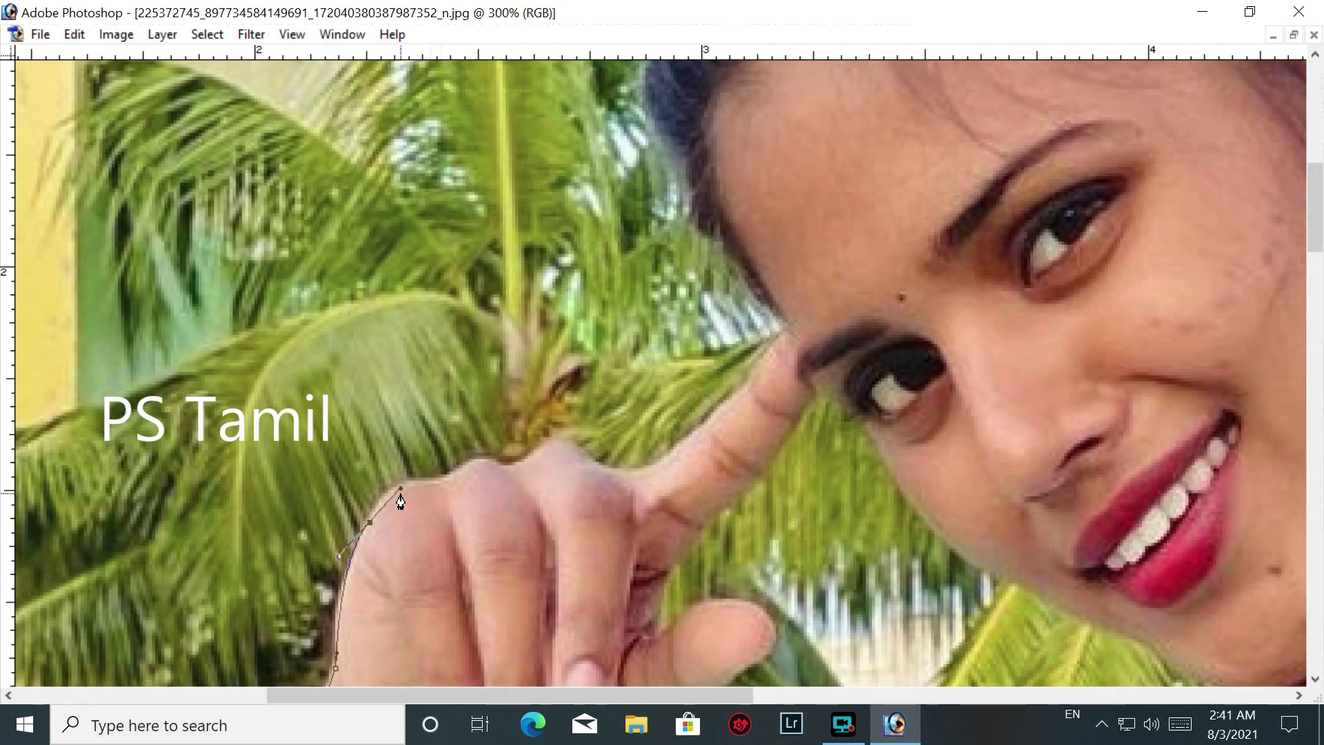
Trace the hand and pointing finger up to the fingertip
left_click_drag(349, 581, 422, 466)
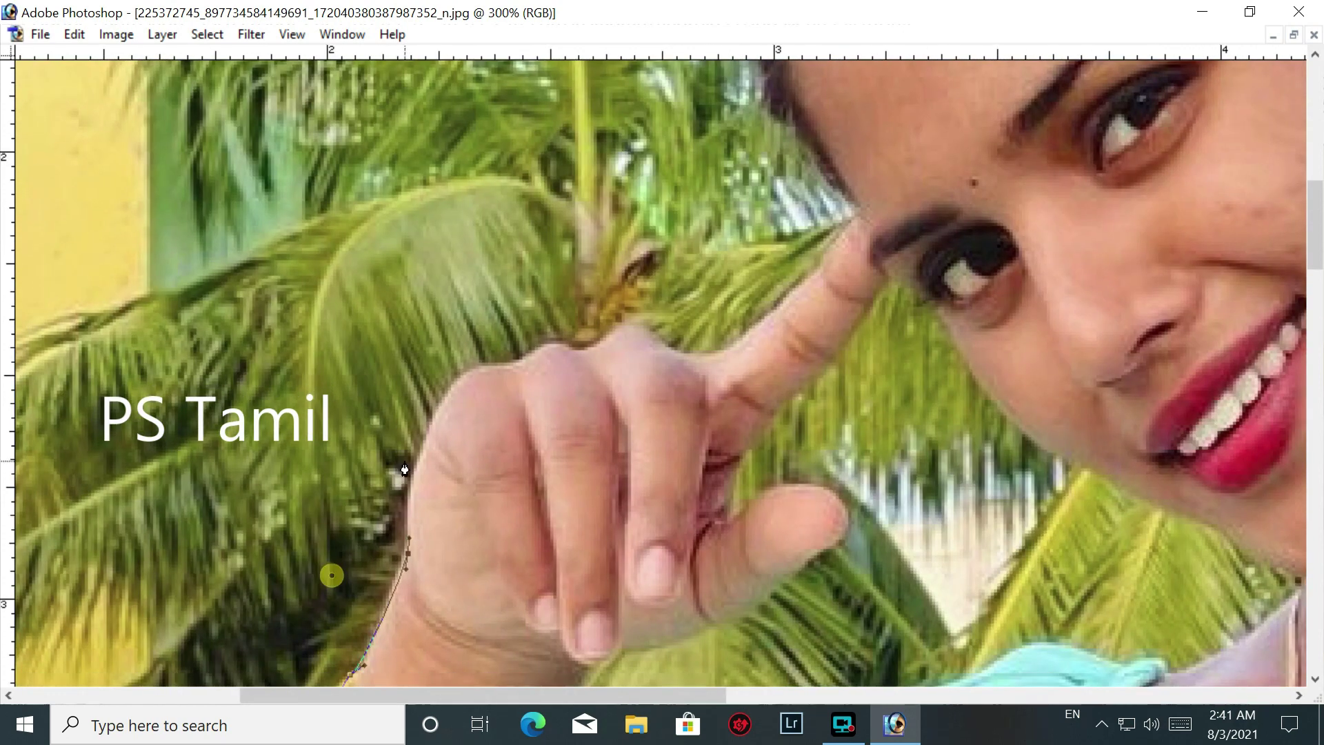
left_click(436, 413)
left_click_drag(476, 379, 408, 481)
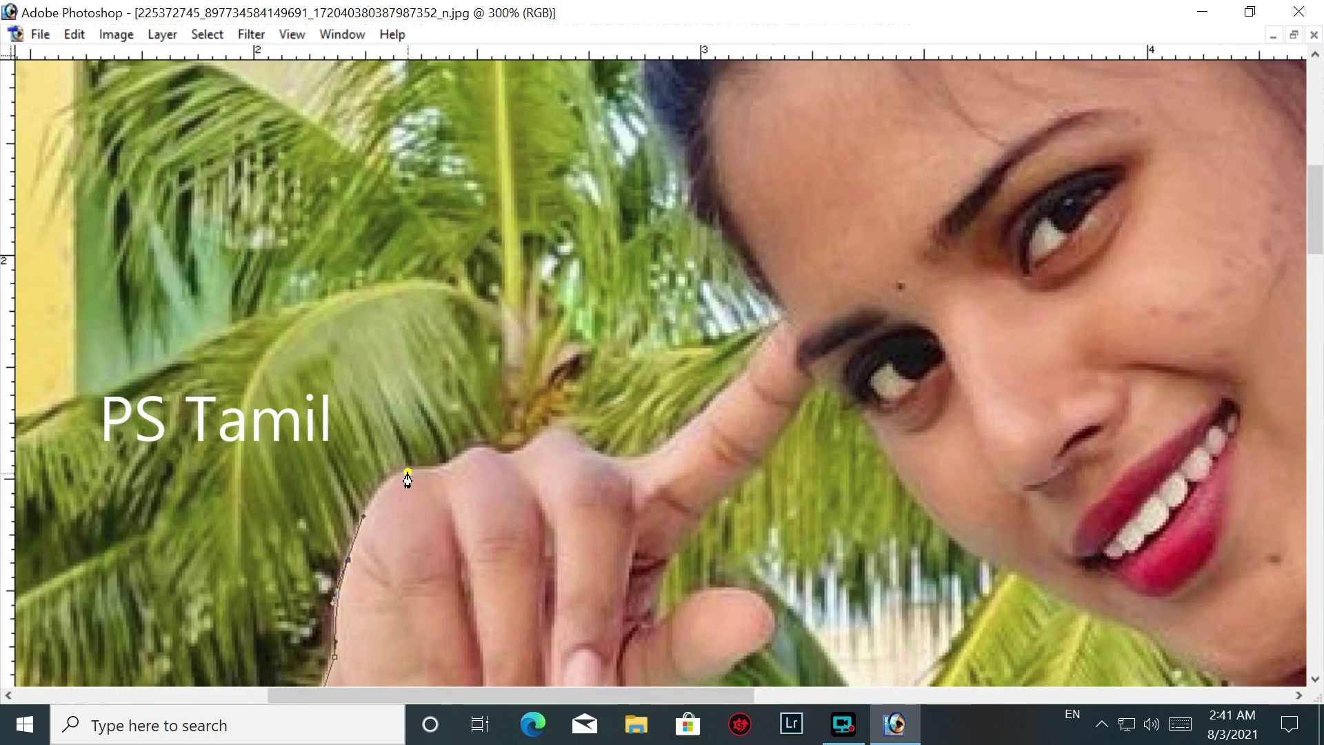
left_click_drag(480, 457, 406, 496)
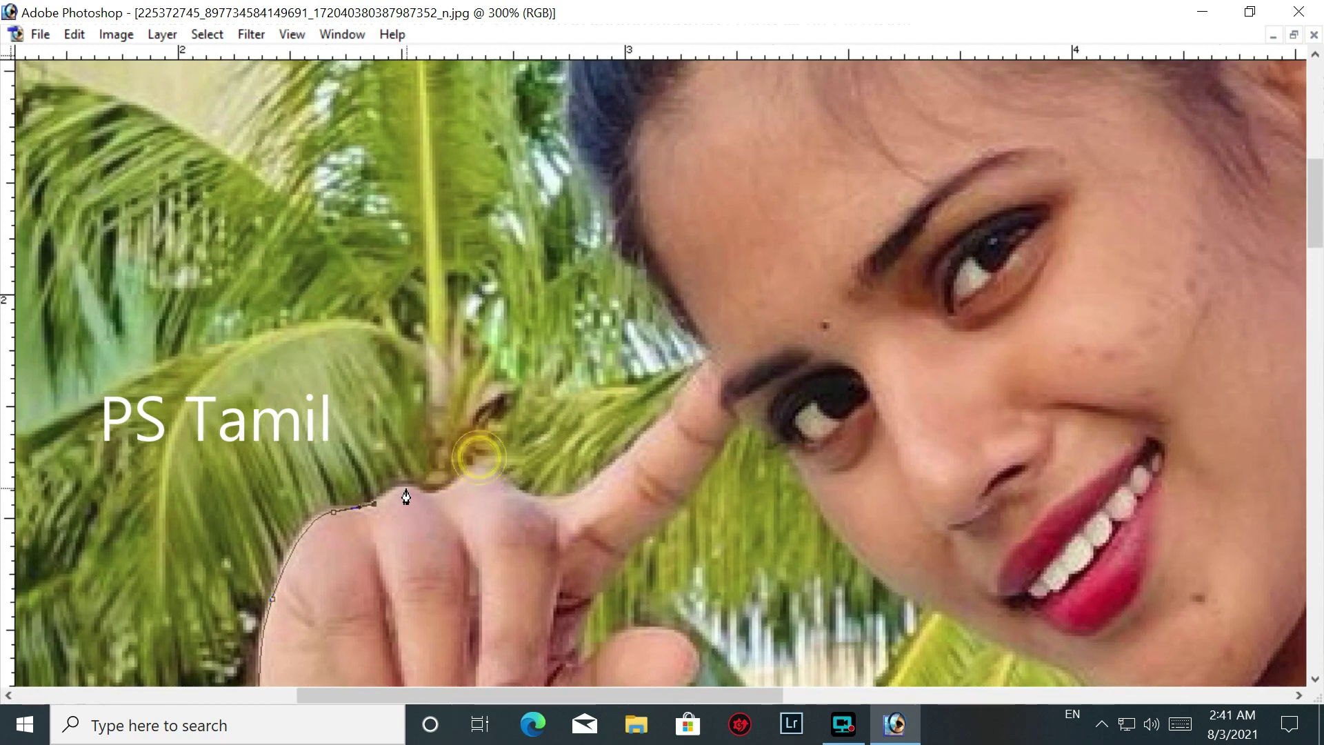
left_click(433, 496)
mouse_move(511, 470)
left_mouse_down()
mouse_move(430, 511)
mouse_move(448, 527)
left_mouse_up()
left_click(486, 529)
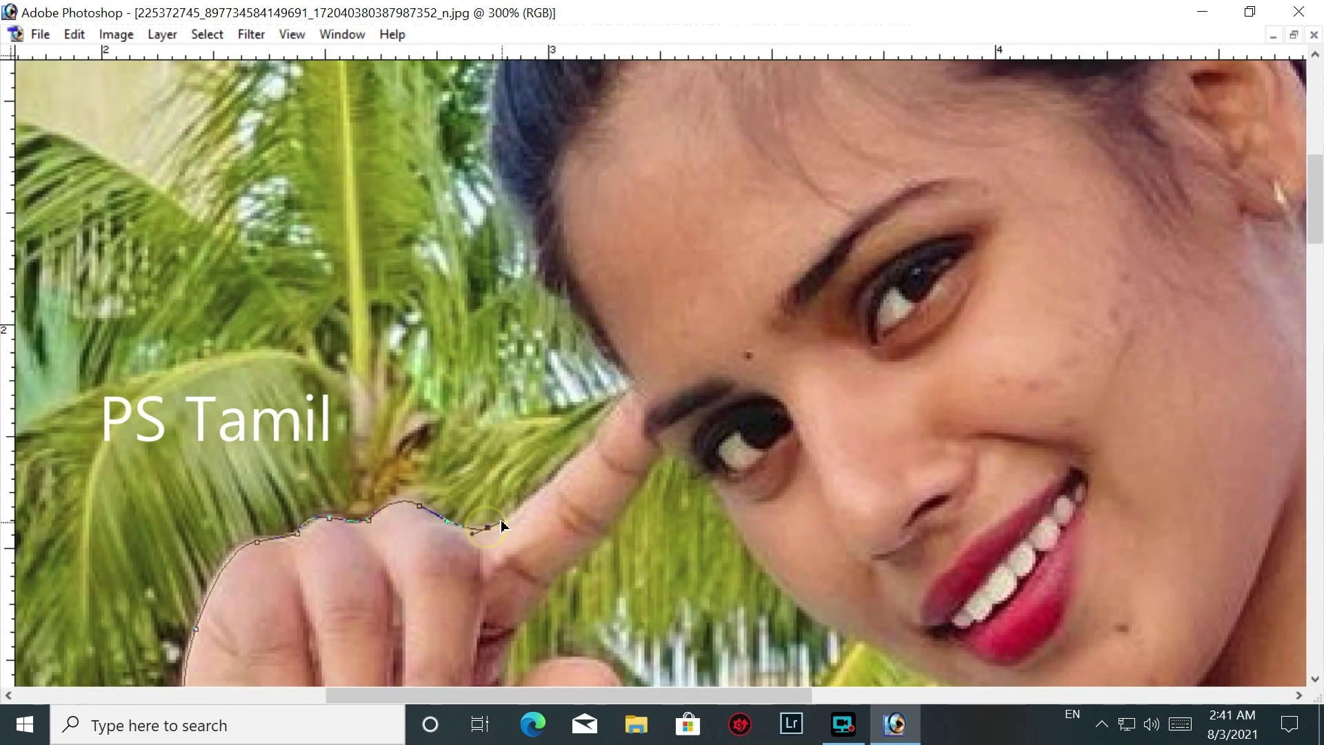
mouse_move(549, 472)
left_mouse_down()
mouse_move(503, 540)
mouse_move(539, 513)
mouse_move(556, 529)
left_mouse_up()
left_click(545, 514)
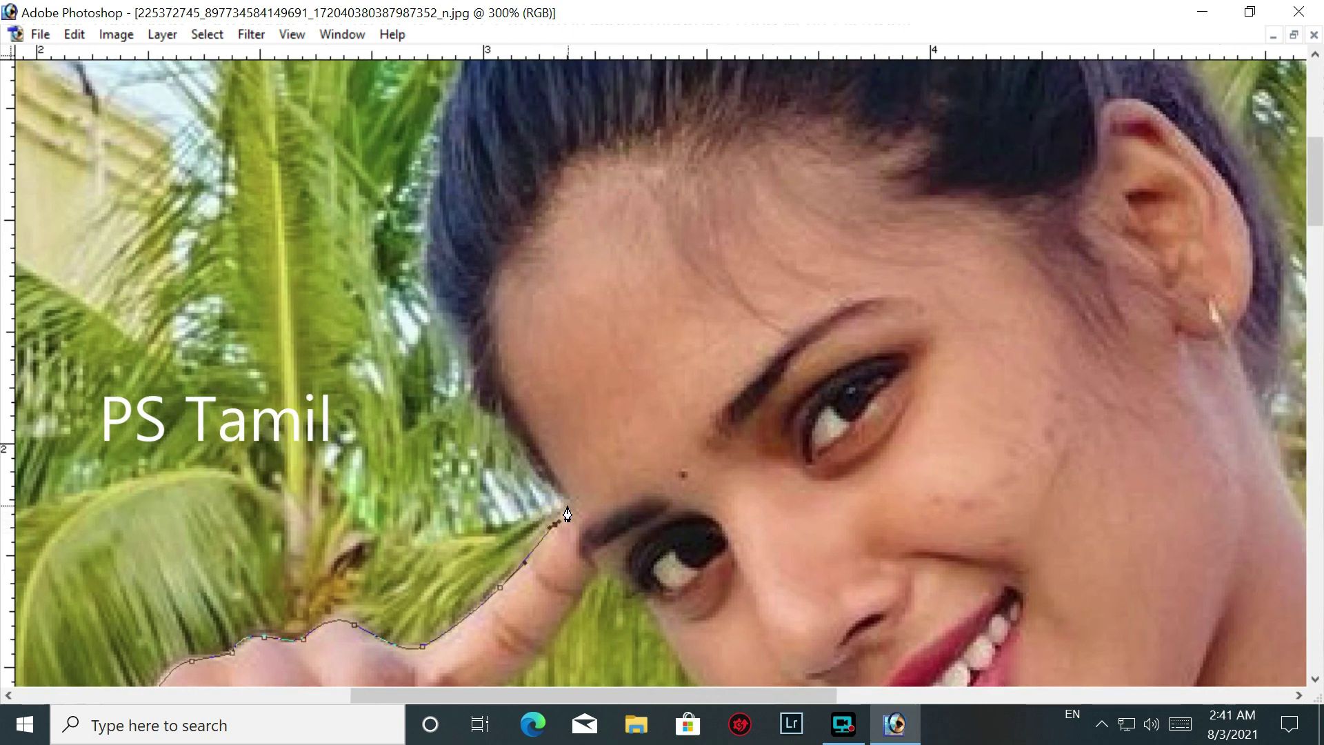
left_click(567, 514)
mouse_move(505, 434)
left_mouse_down()
mouse_move(526, 506)
mouse_move(502, 472)
left_mouse_up()
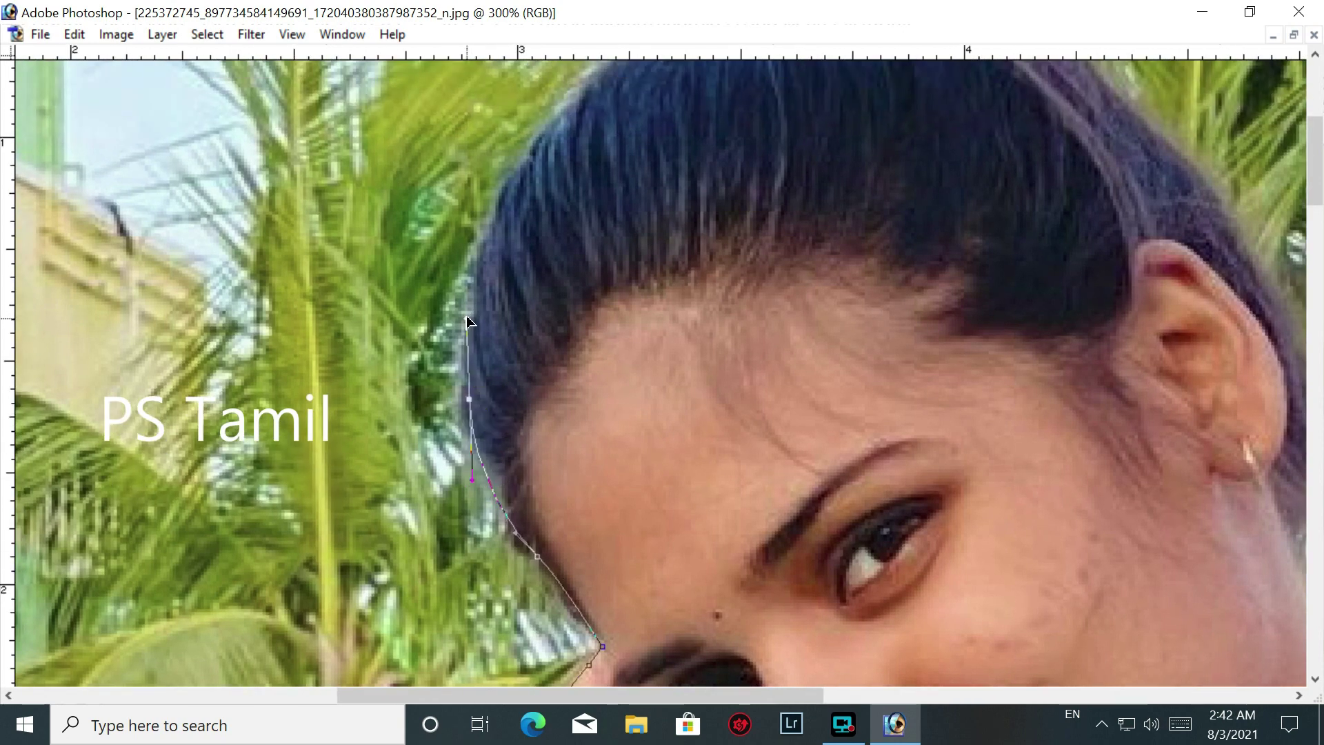
Undo the last segment and trace the hairline up over the hair bun
left_click_drag(468, 319, 421, 519)
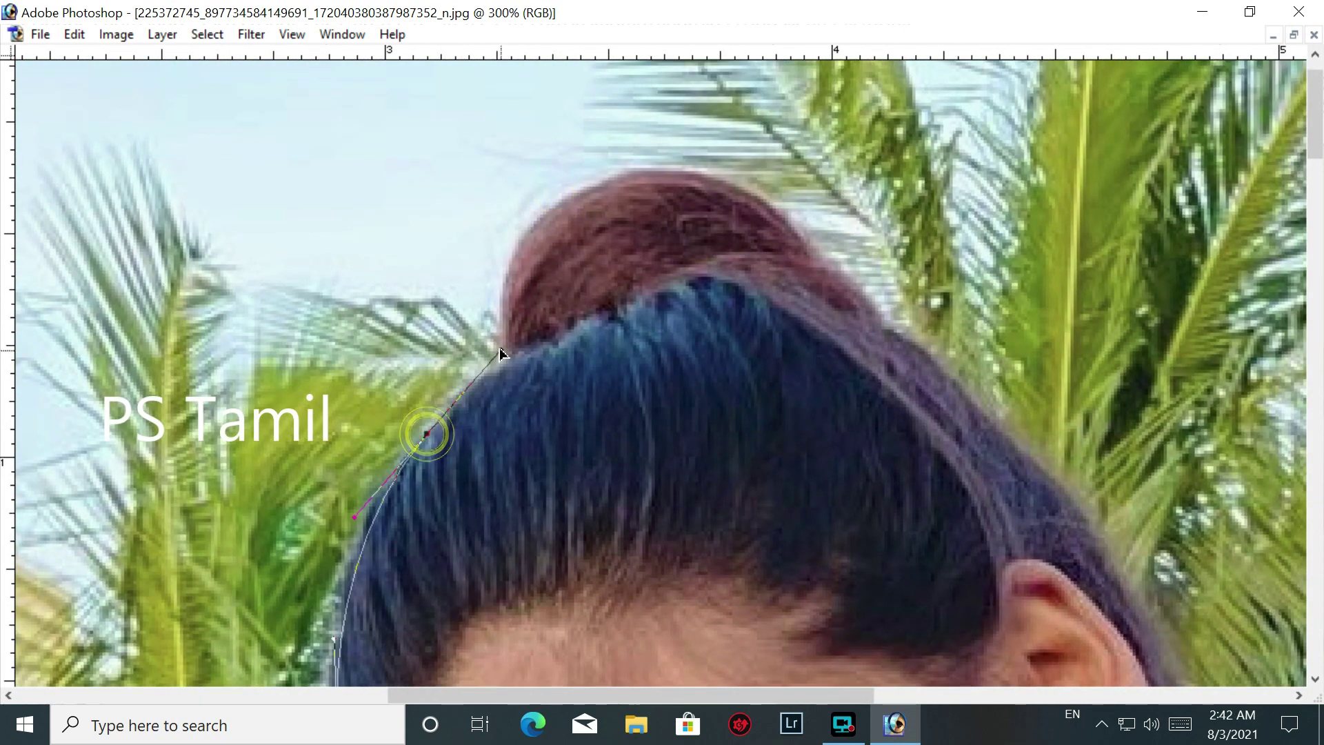
key("ctrl+z")
left_click(414, 440)
left_click_drag(547, 357, 457, 406)
left_click_drag(383, 431, 403, 419)
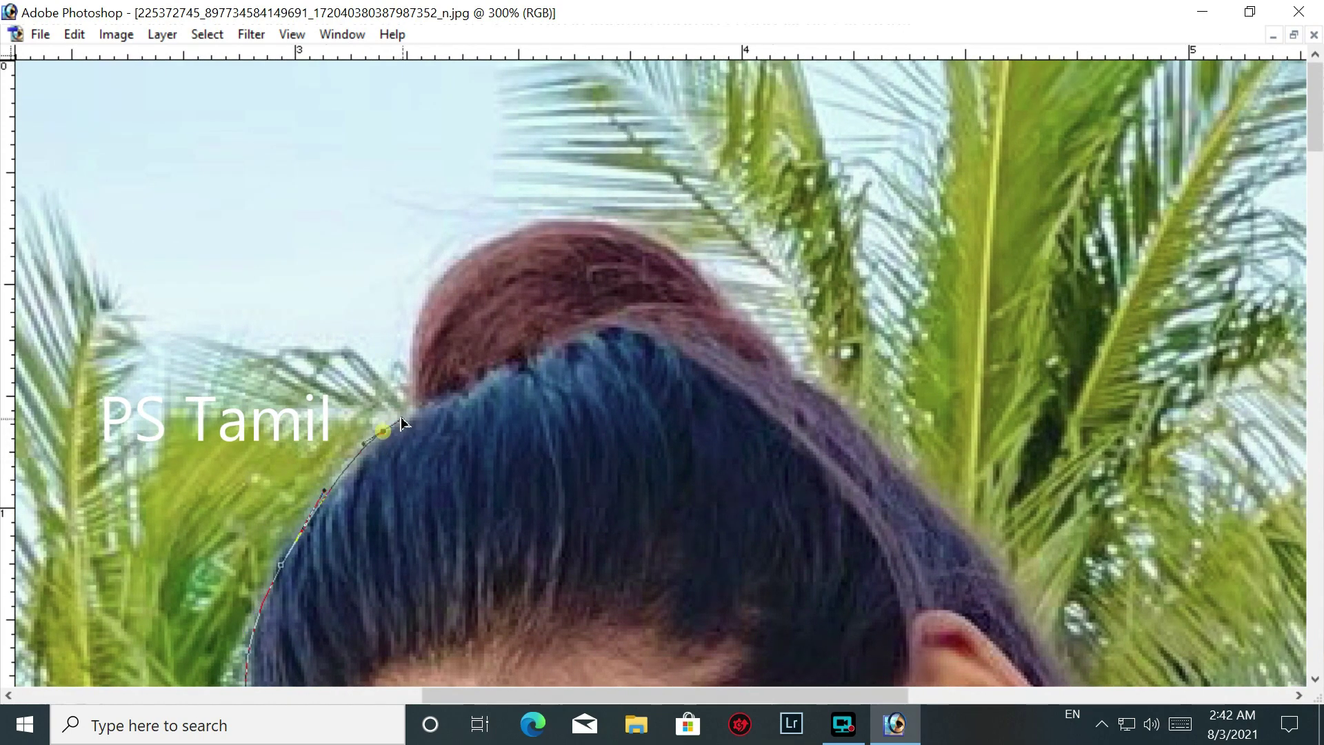
left_click_drag(438, 360, 435, 314)
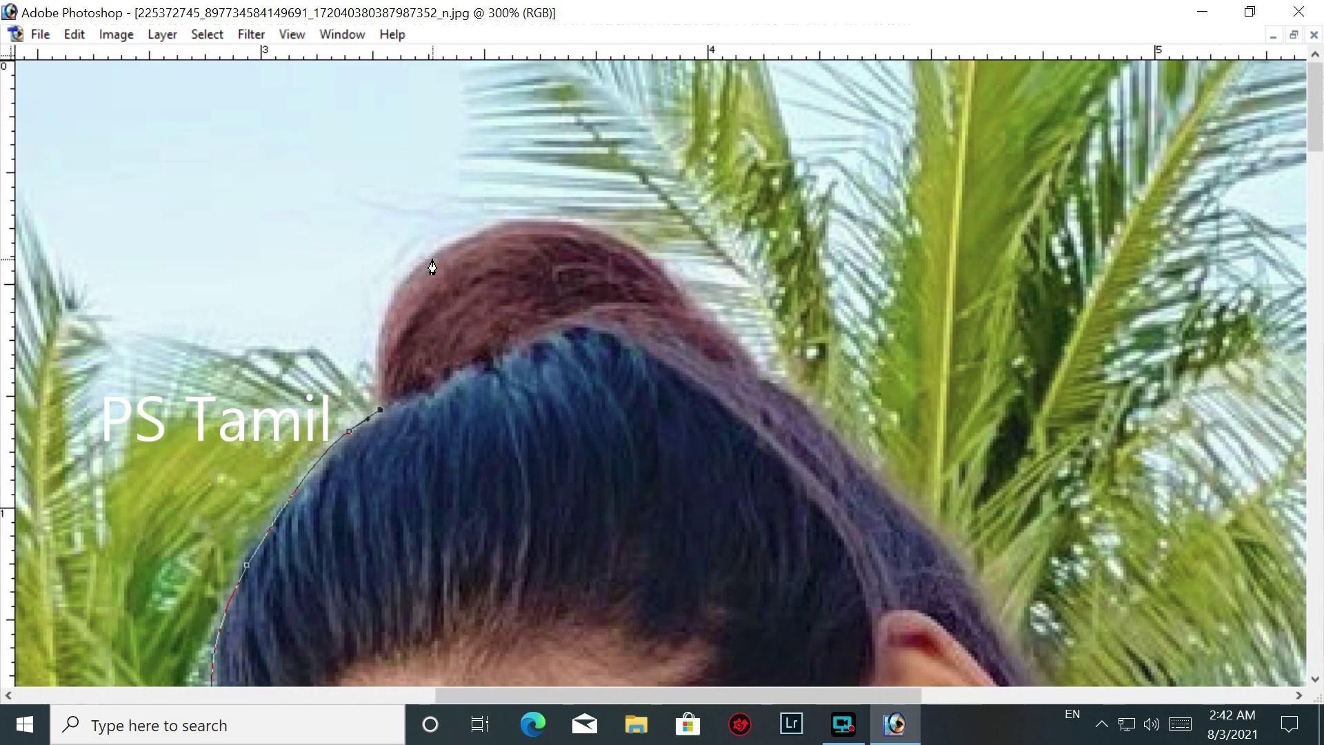
left_click_drag(498, 222, 507, 216)
left_click_drag(646, 255, 690, 298)
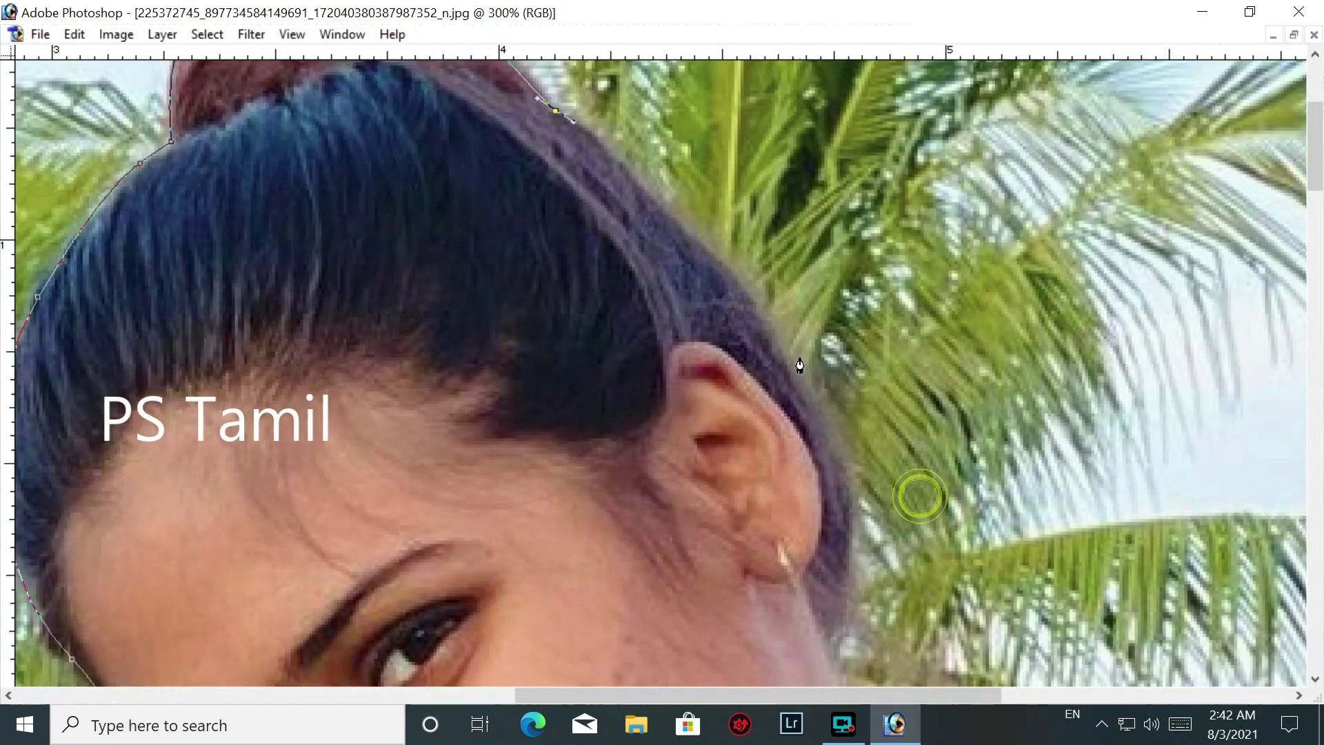
left_click_drag(779, 348, 842, 452)
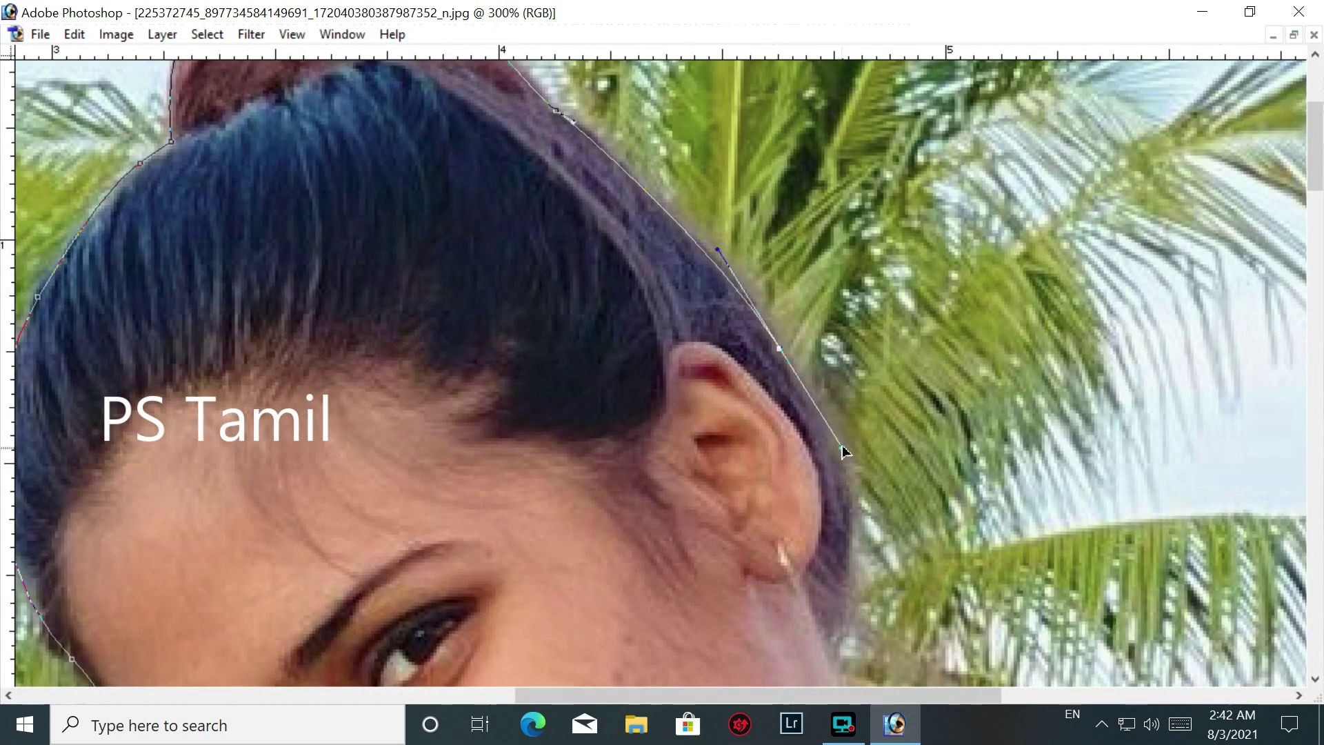
Curve the path from the bun behind the ear and down the neck to the shoulder
scroll(837, 452, "down", 5)
left_click_drag(818, 391, 807, 471)
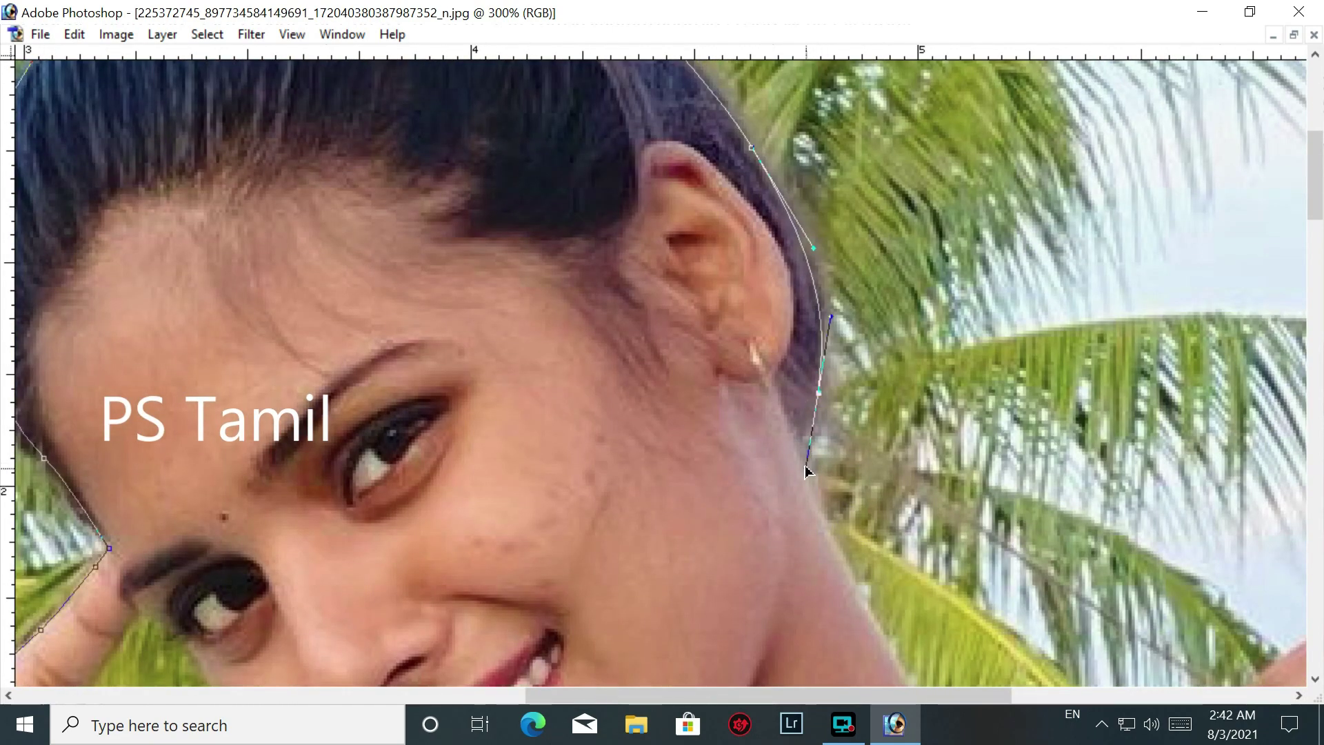
scroll(808, 484, "down", 5)
left_click(894, 434)
left_click_drag(945, 508, 987, 526)
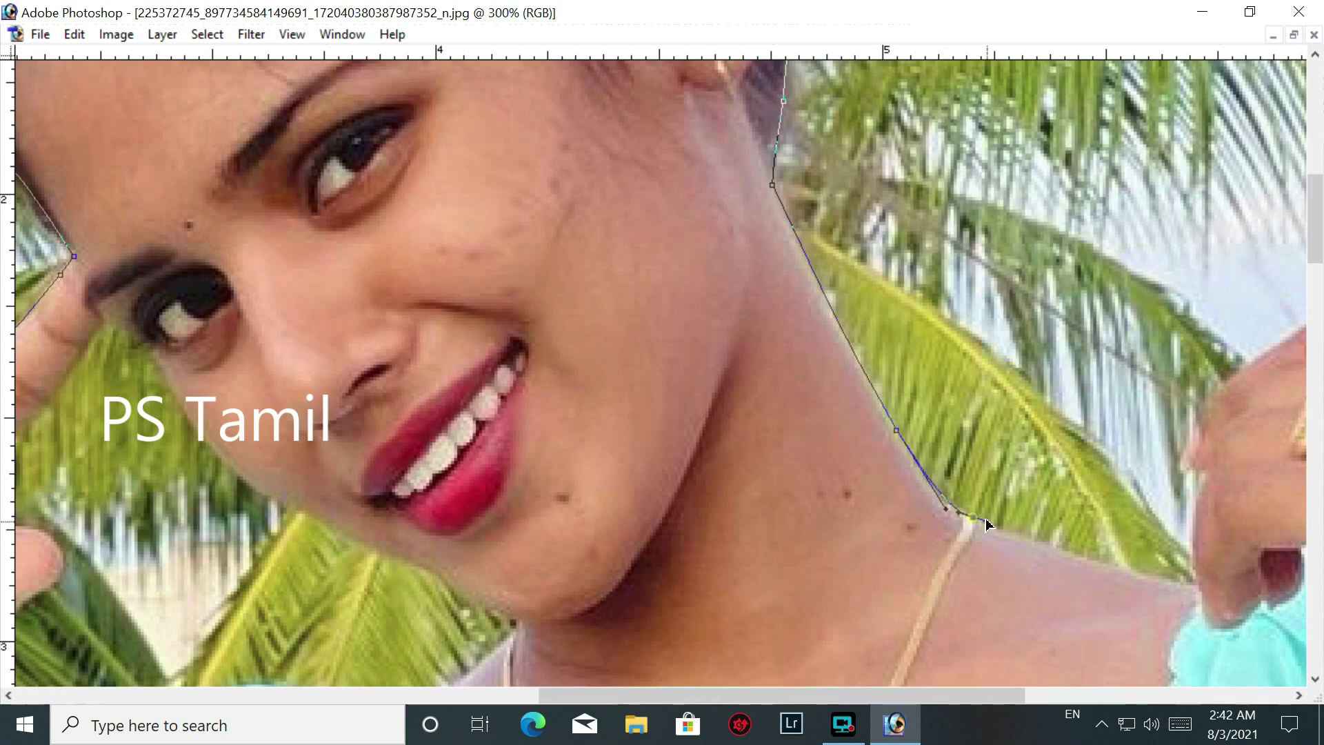
scroll(979, 524, "down", 2)
scroll(965, 467, "right", 4)
left_click_drag(848, 455, 892, 471)
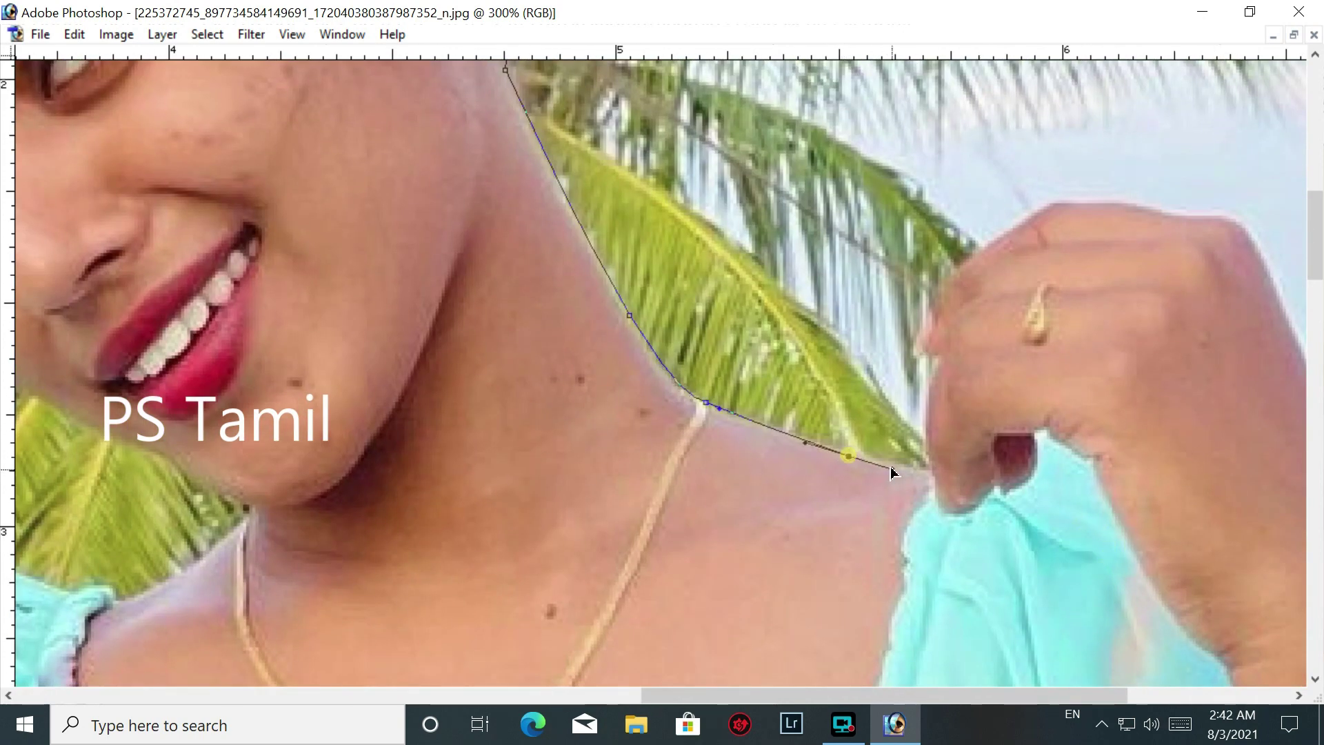
left_click(929, 476)
Pan to the raised hand and anchor the path at its base by the shoulder
scroll(929, 476, "up", 2)
mouse_move(921, 447)
left_mouse_down()
mouse_move(936, 419)
mouse_move(907, 409)
mouse_move(917, 377)
left_mouse_up()
scroll(889, 420, "up", 2)
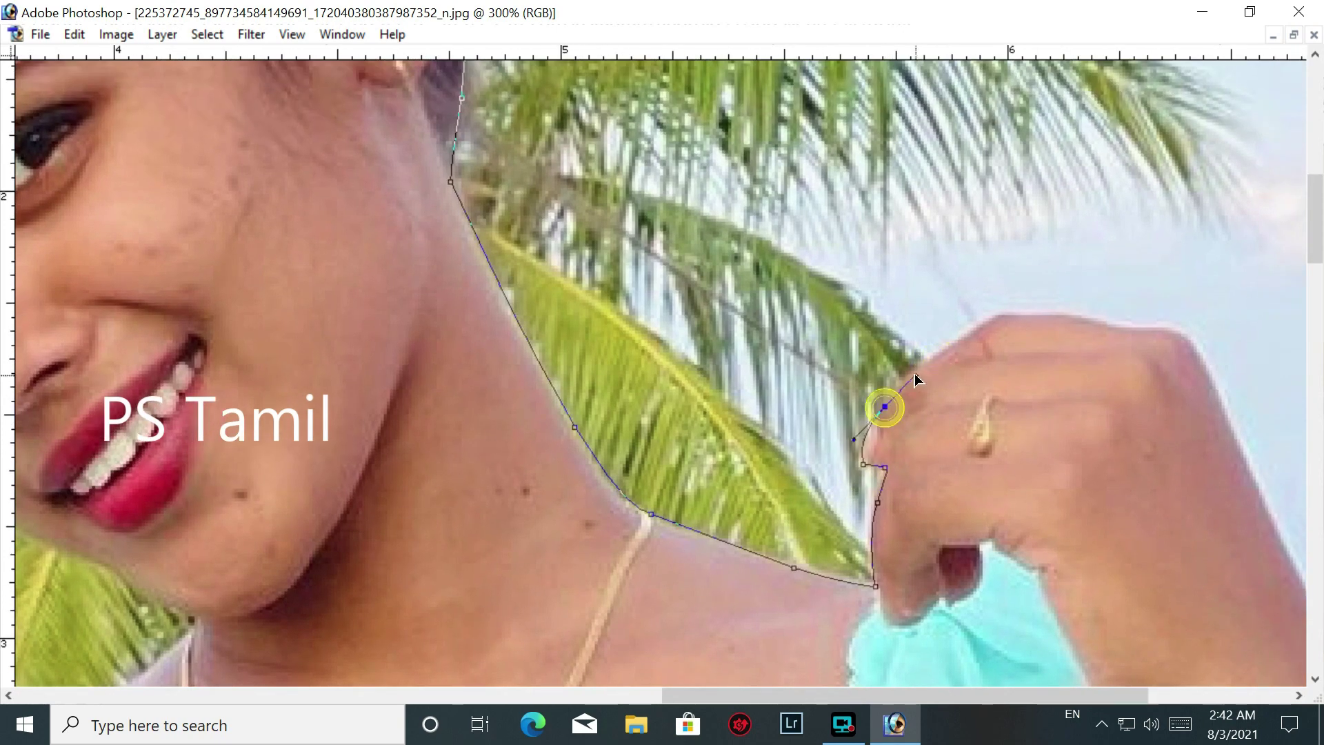
left_click_drag(981, 339, 812, 408)
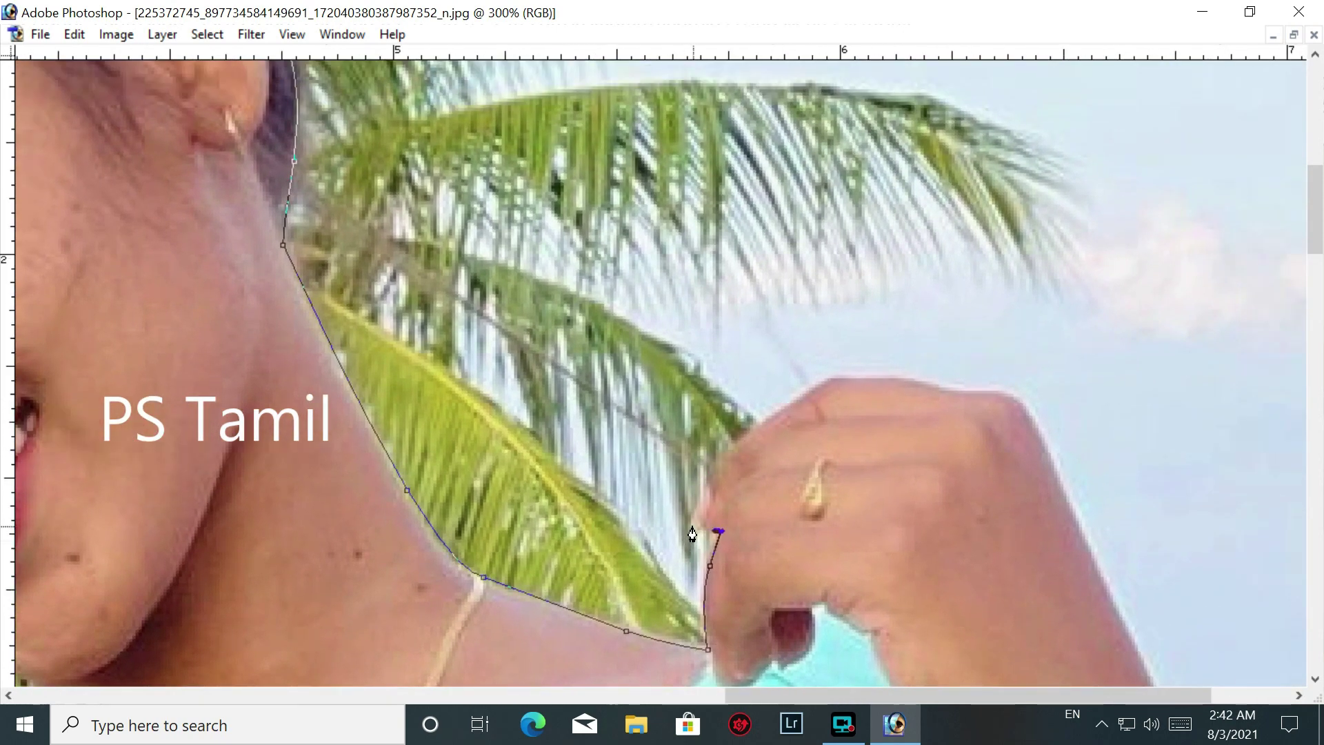
left_click(695, 528)
Curve the pen path up the side of the fist and over the knuckles
left_click_drag(717, 478, 750, 445)
left_click_drag(695, 525, 708, 490)
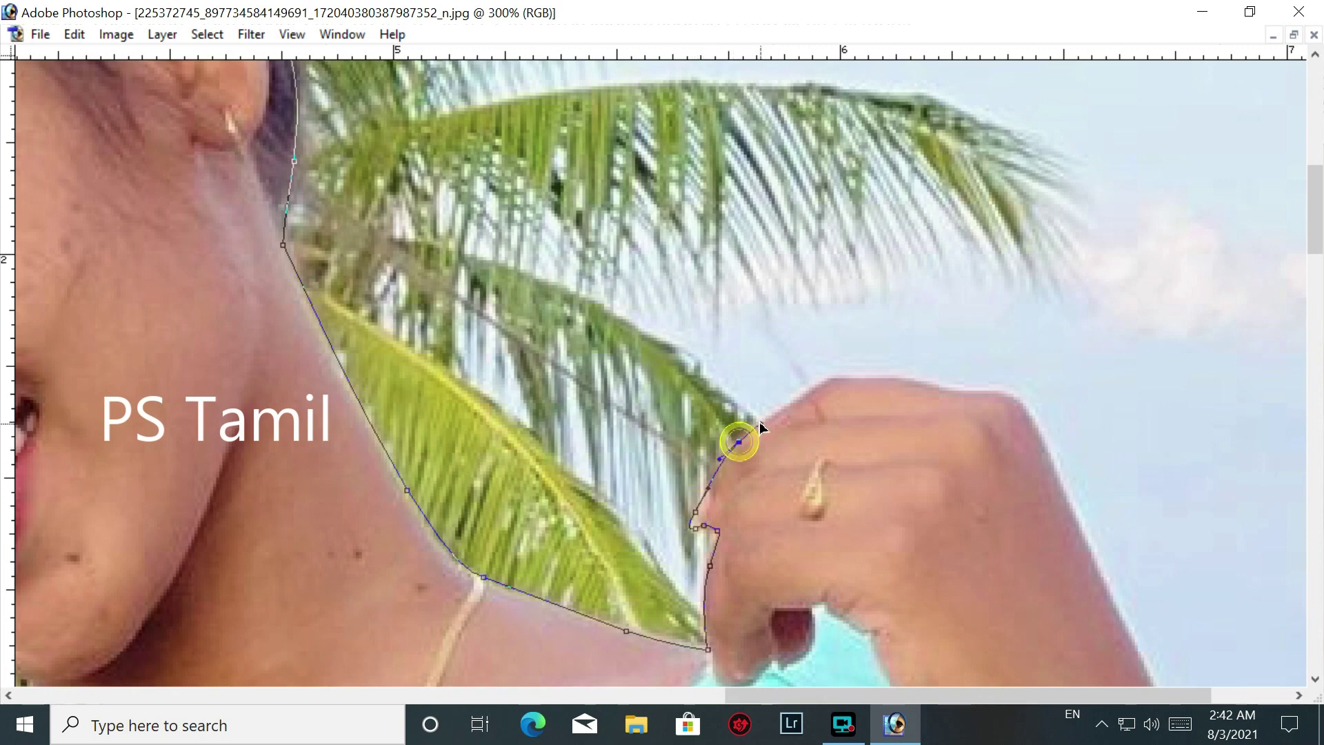
scroll(759, 421, "up", 1)
scroll(703, 432, "right", 3)
mouse_move(692, 430)
left_mouse_down()
mouse_move(724, 437)
mouse_move(714, 427)
left_mouse_up()
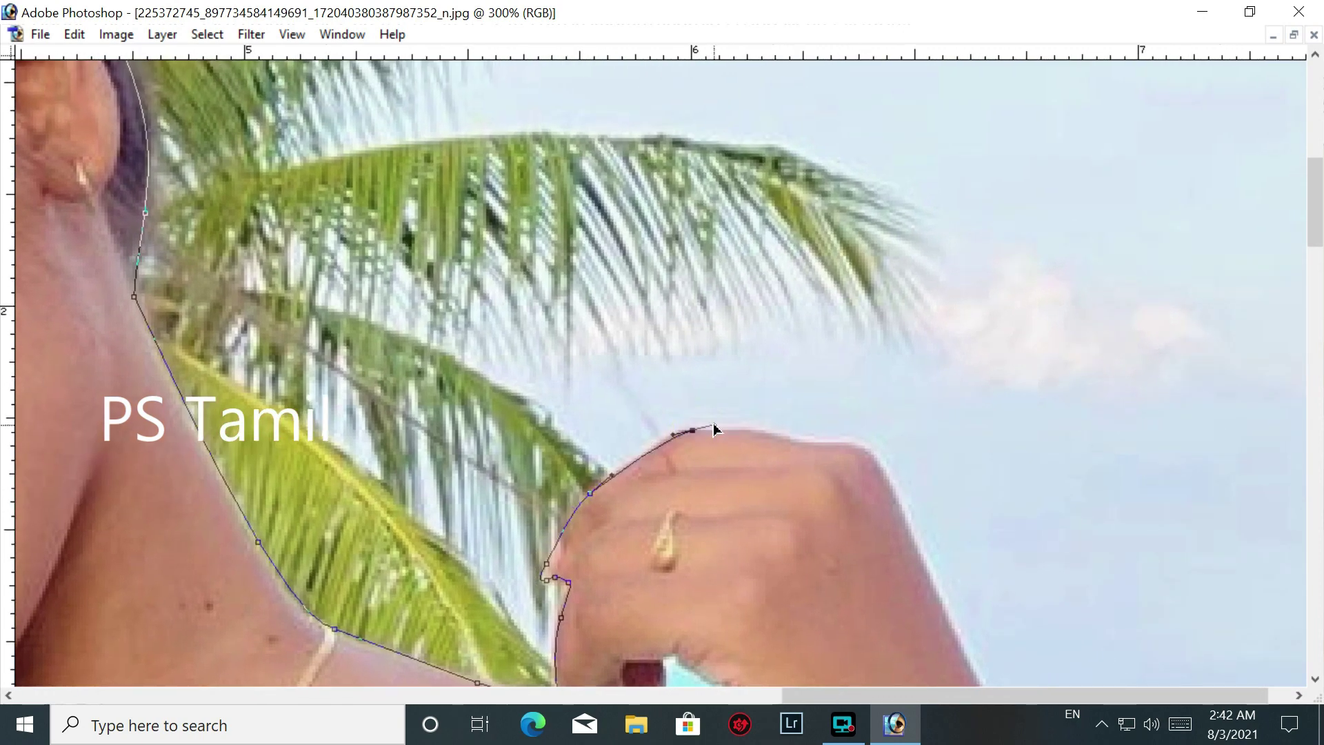
Round the path over the top of the fist and down the outer wrist and forearm
scroll(716, 431, "right", 2)
scroll(716, 432, "down", 1)
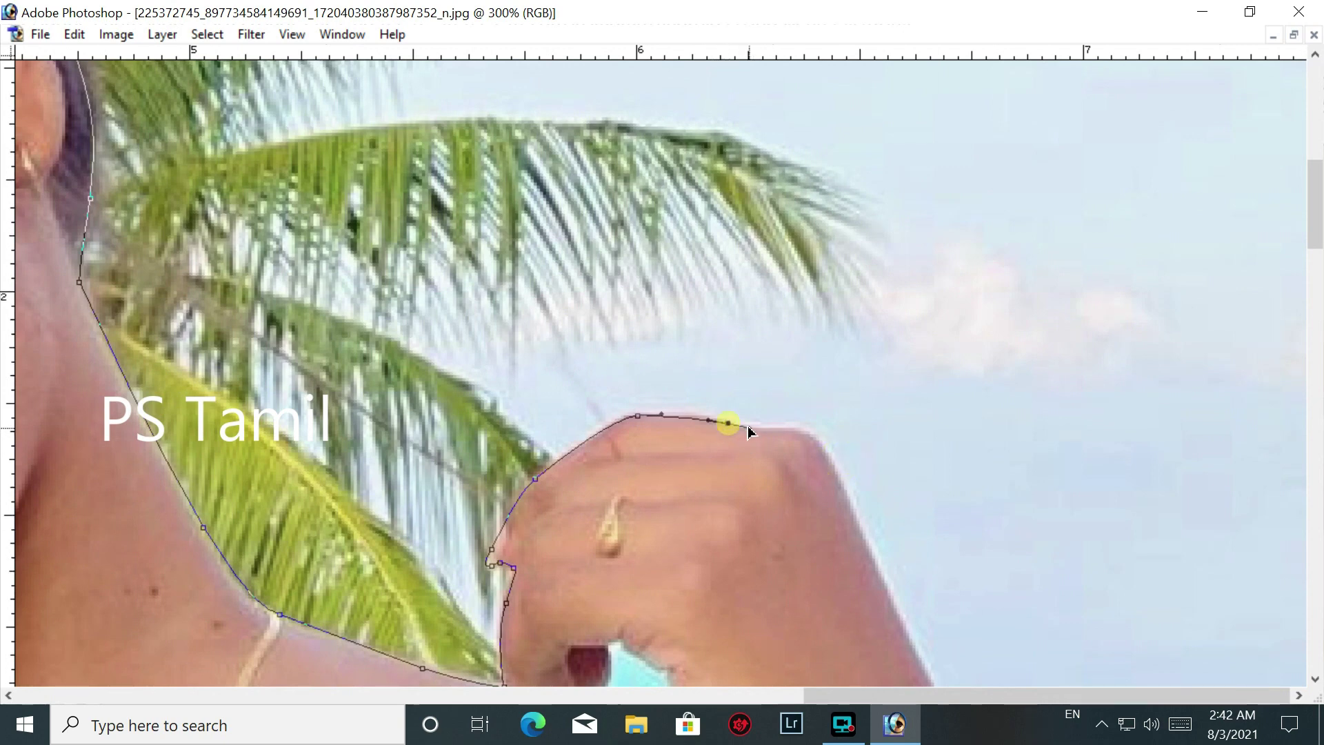
scroll(758, 421, "down", 1)
left_click_drag(843, 428, 869, 495)
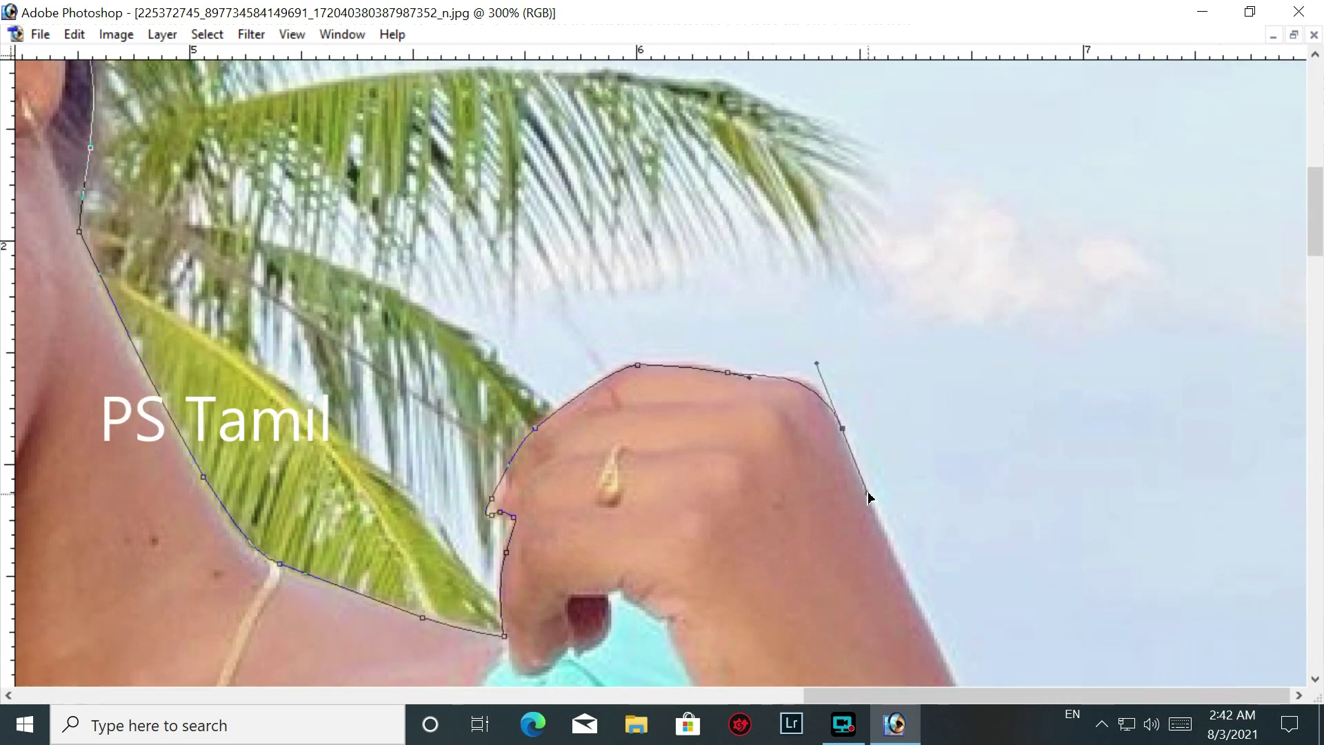
scroll(943, 594, "down", 5)
left_click_drag(956, 391, 986, 459)
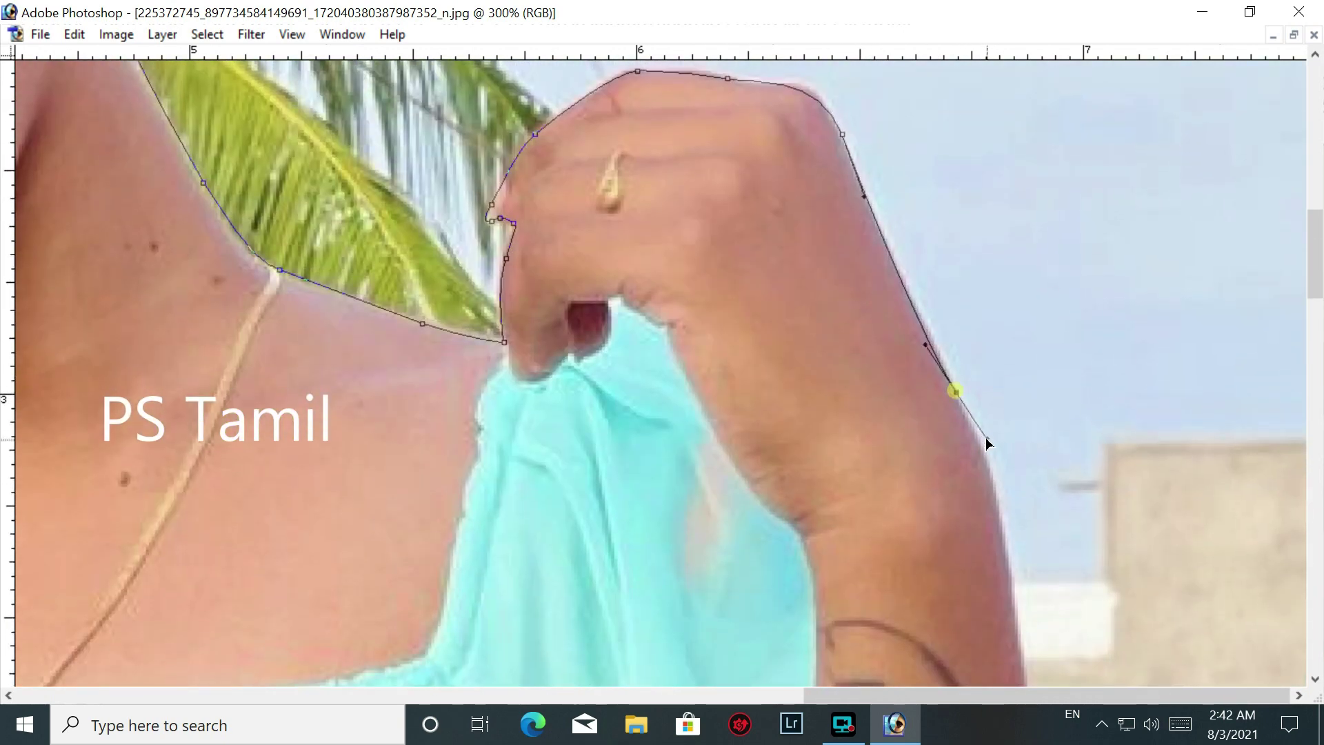
scroll(986, 459, "down", 6)
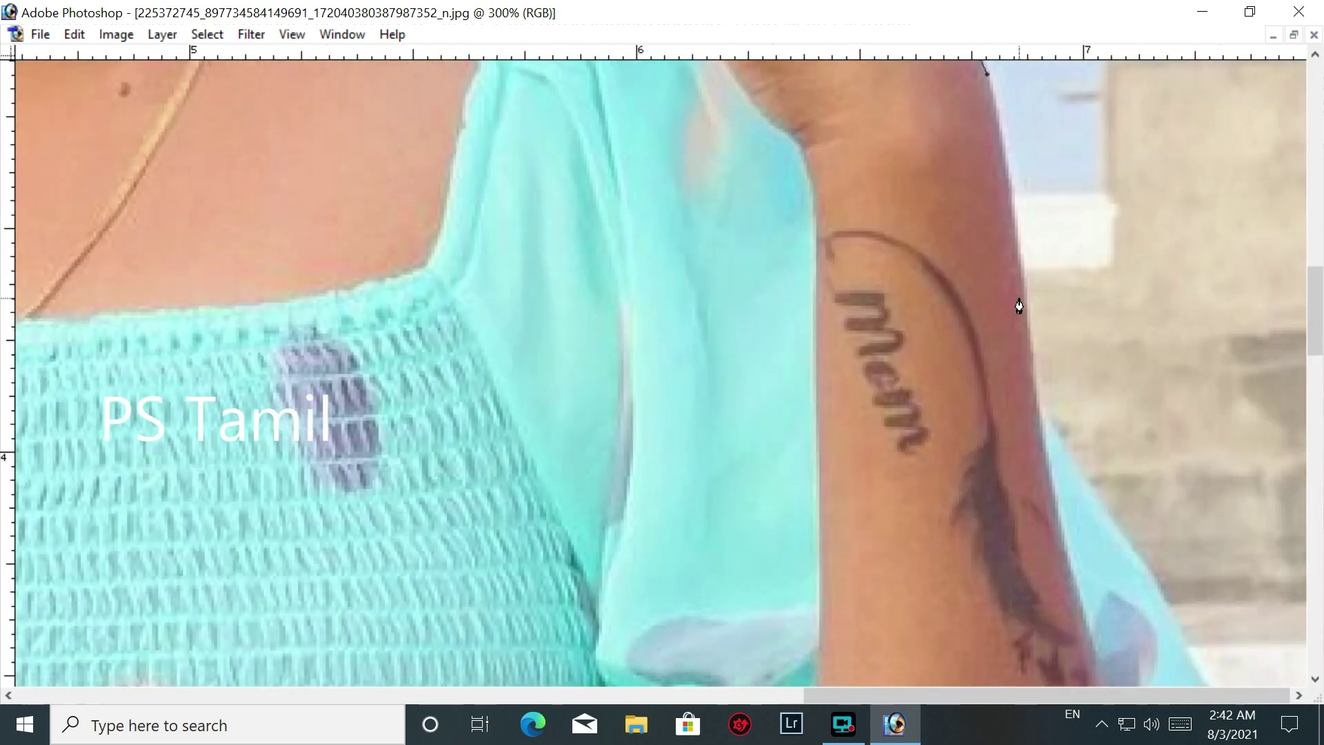
left_click_drag(1023, 287, 1034, 414)
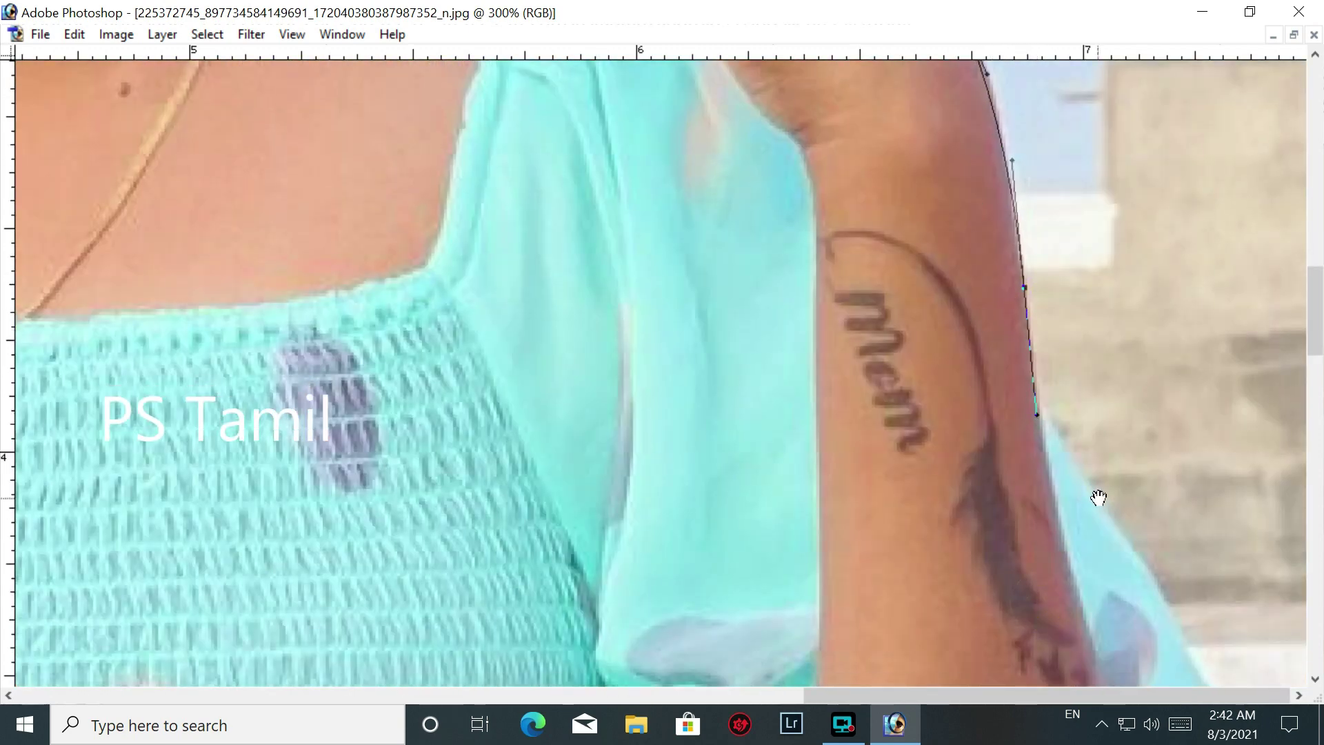
scroll(1099, 496, "down", 4)
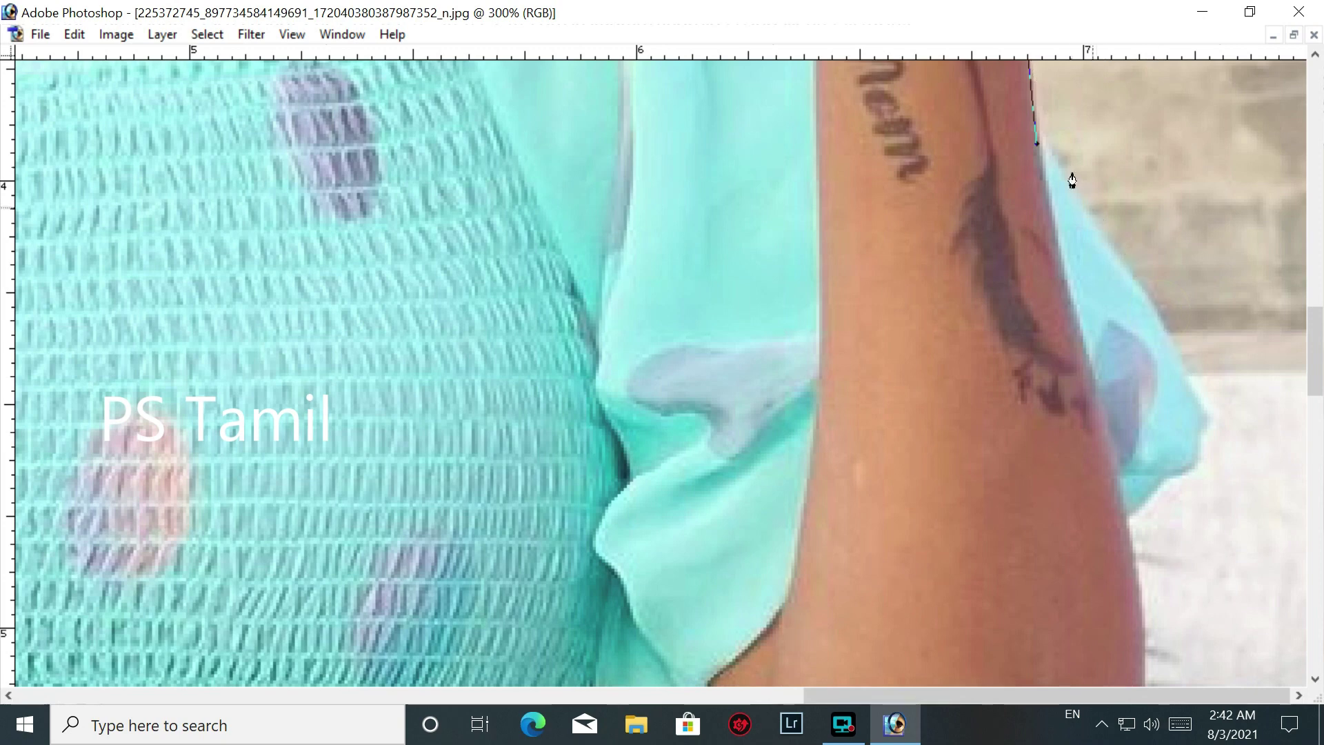
Resume from the end anchor and extend the path down the tattooed forearm edge
left_click(1046, 145)
scroll(1168, 358, "down", 1)
left_click(1165, 357)
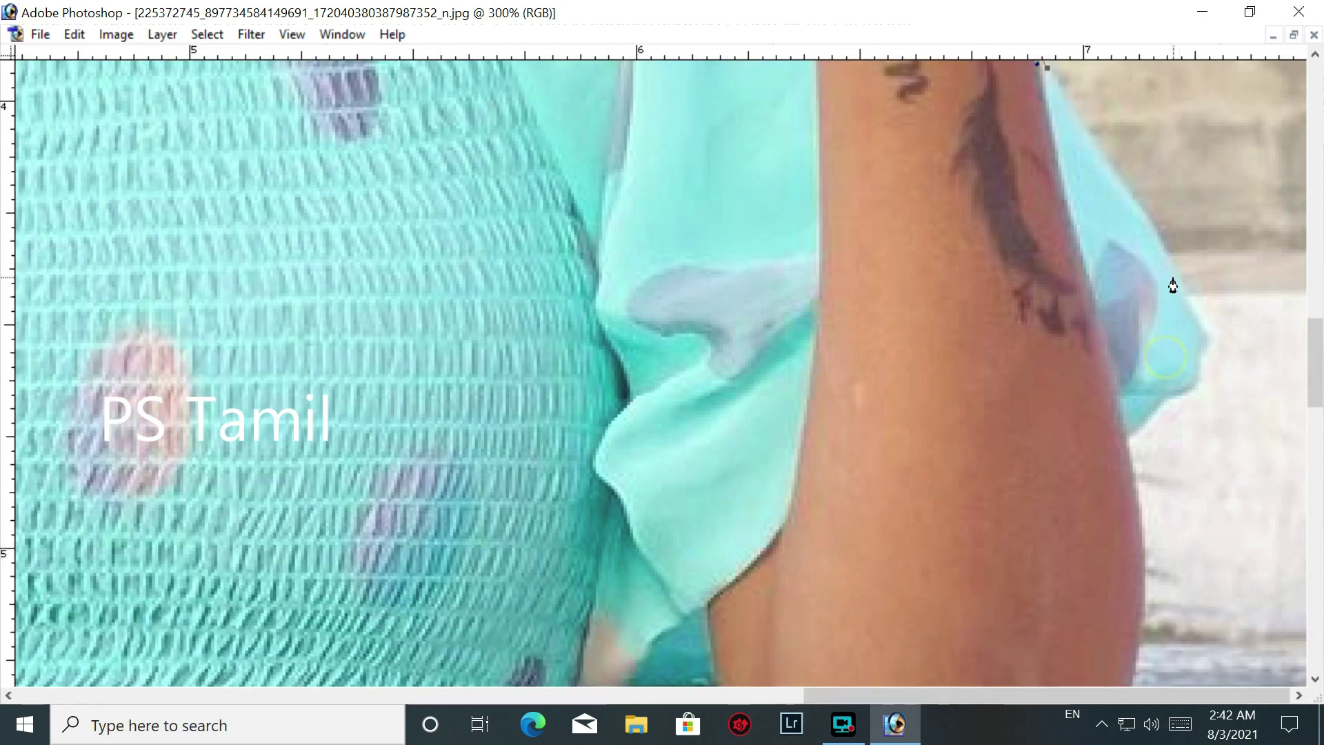
mouse_move(1201, 337)
left_mouse_down()
mouse_move(1197, 373)
mouse_move(1148, 422)
left_mouse_up()
left_click(1127, 436)
scroll(1126, 434, "down", 5)
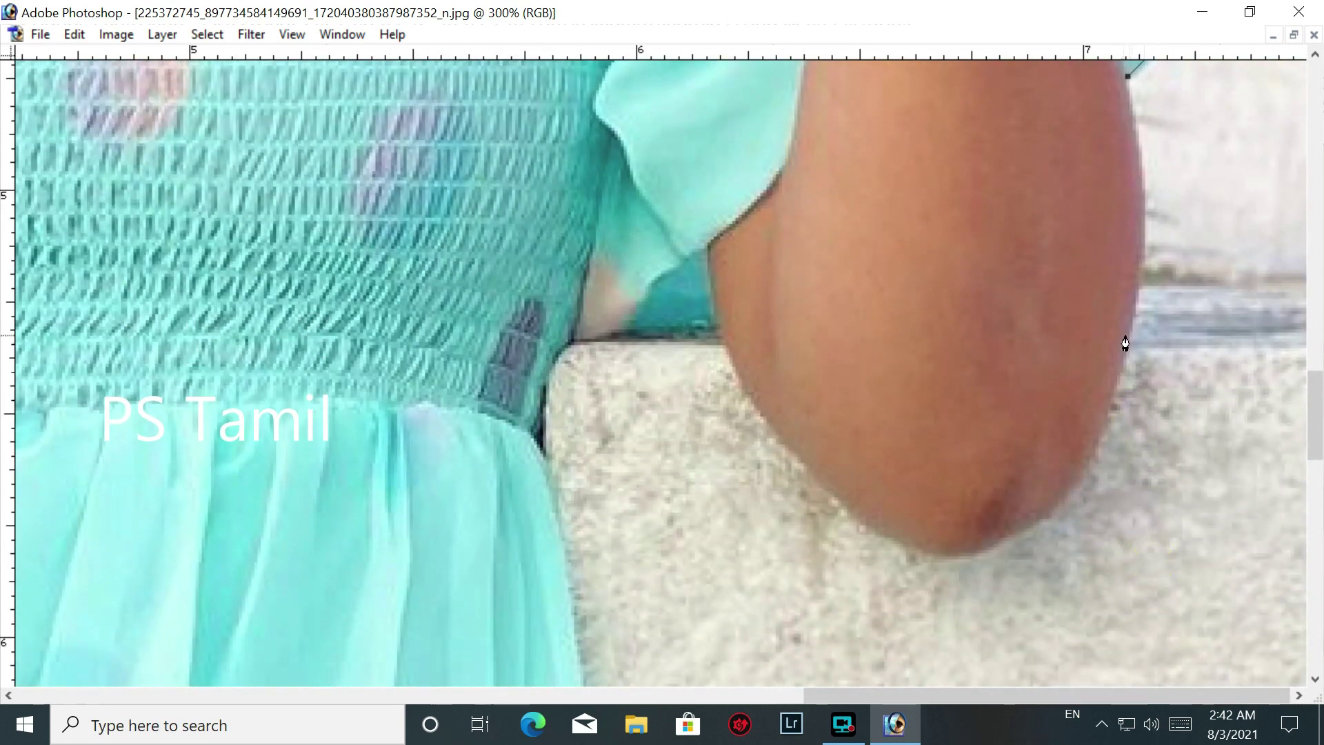
Carry the path around the elbow and into the dress at her waist
left_click_drag(1127, 341, 1089, 480)
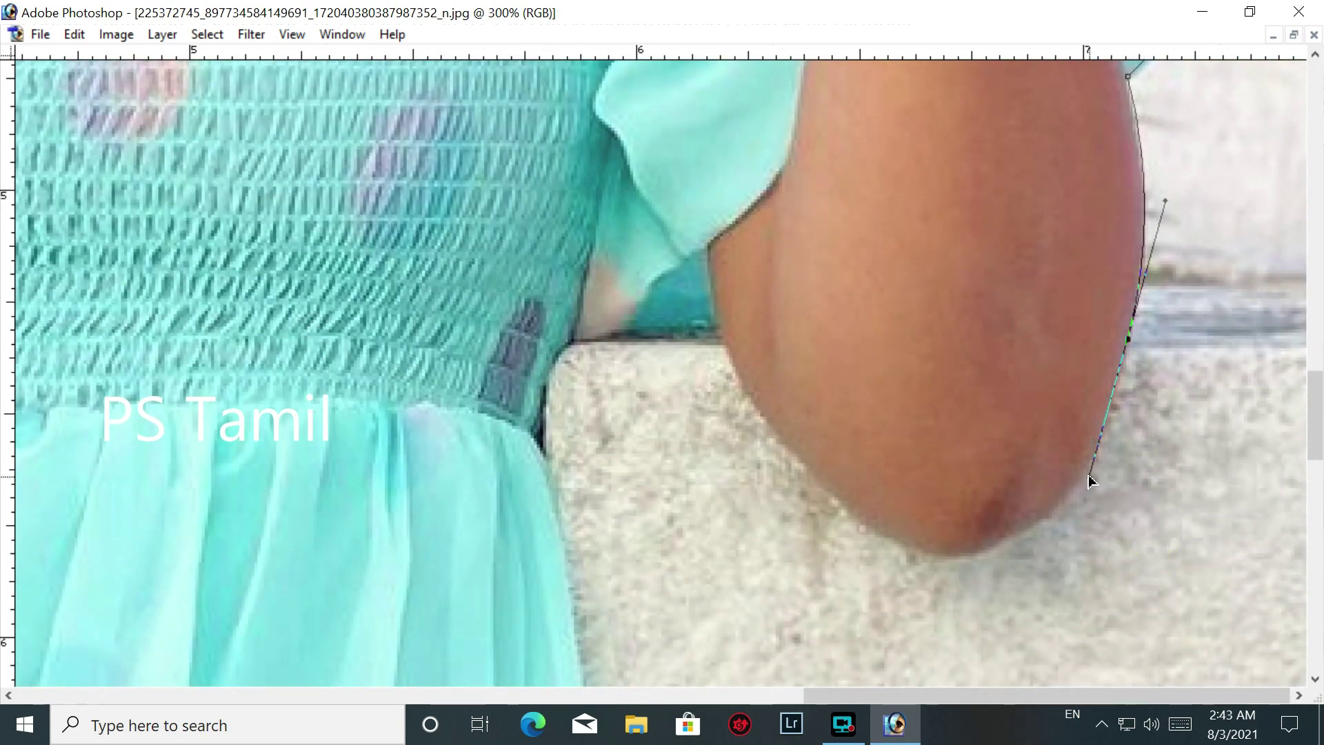
left_click_drag(1010, 537, 958, 555)
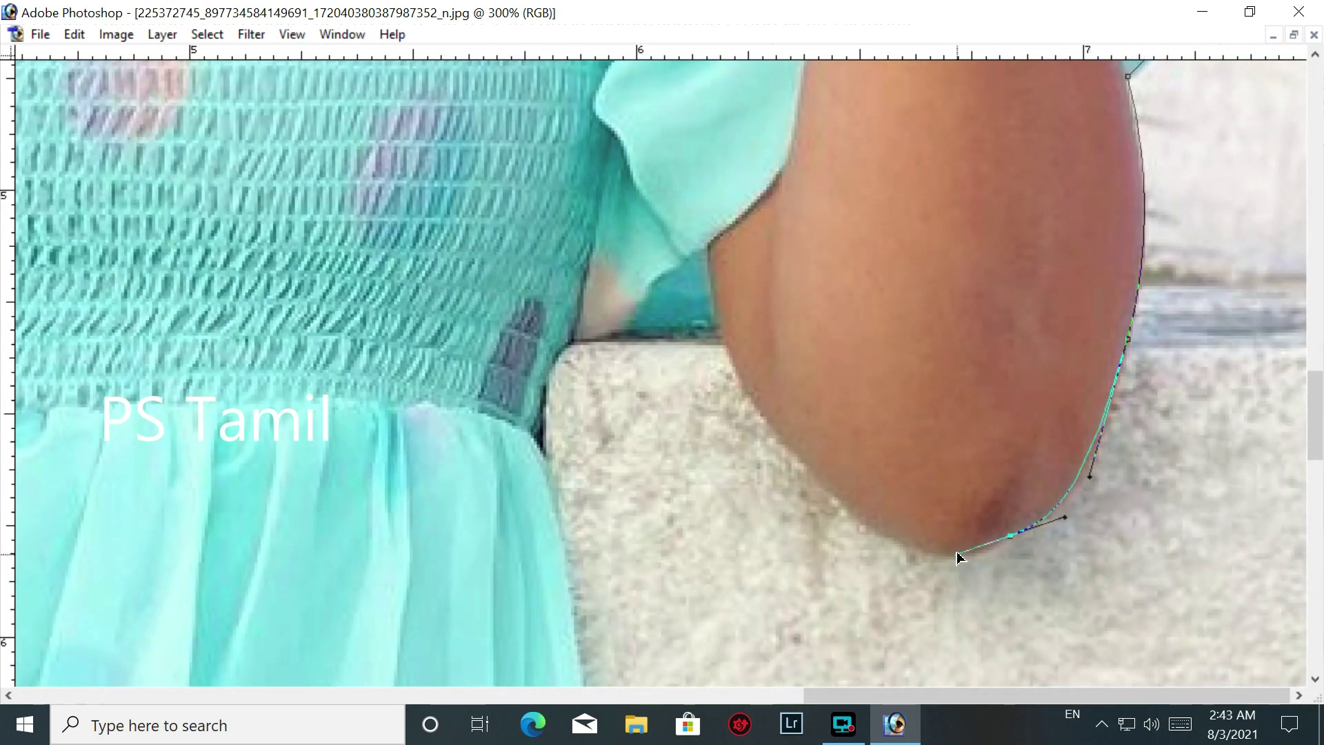
mouse_move(821, 513)
left_mouse_down()
mouse_move(879, 543)
mouse_move(847, 469)
left_mouse_up()
left_click_drag(796, 398, 784, 360)
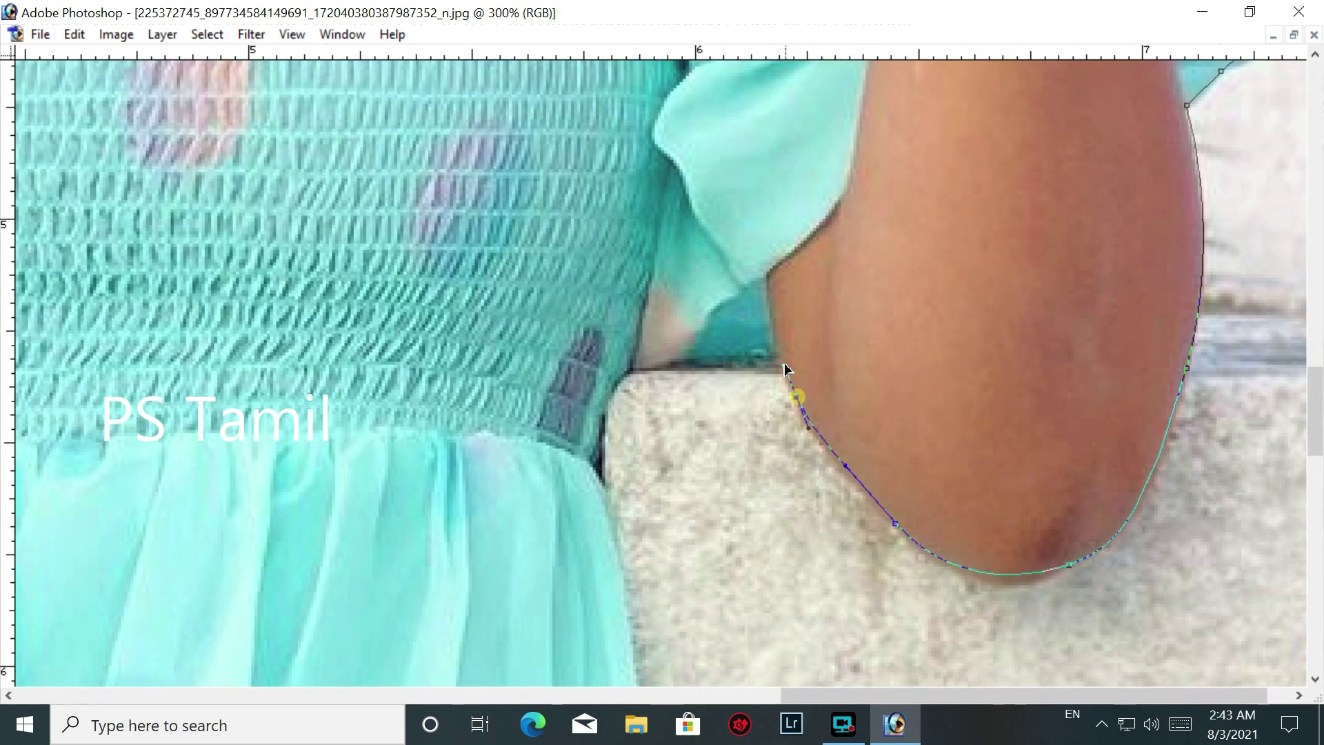
mouse_move(762, 283)
left_mouse_down()
mouse_move(617, 382)
mouse_move(591, 529)
mouse_move(635, 222)
left_mouse_up()
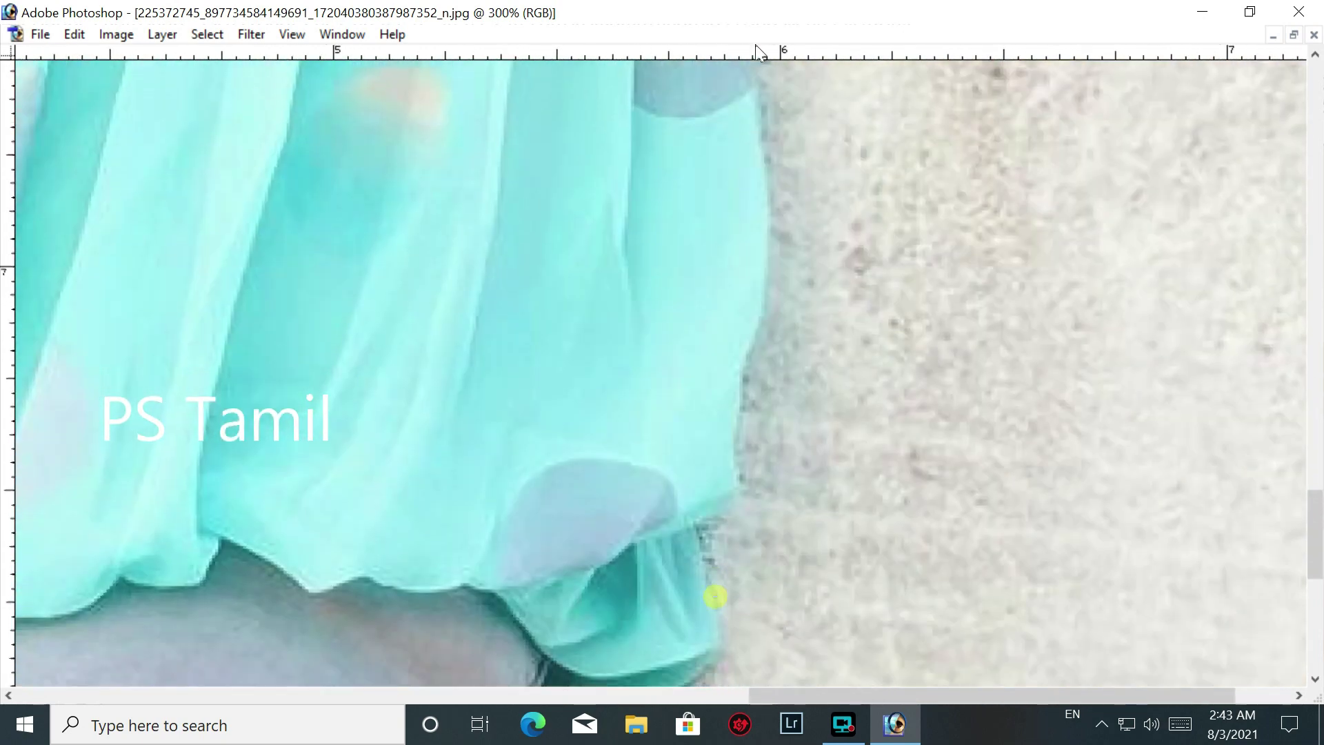
Trace the pen path along the dress hem to where it meets the jeans
scroll(715, 600, "down", 5)
left_click_drag(746, 344, 735, 412)
left_click_drag(733, 550, 784, 160)
left_click_drag(754, 261, 746, 282)
left_click(692, 322)
left_click(621, 328)
left_click(576, 331)
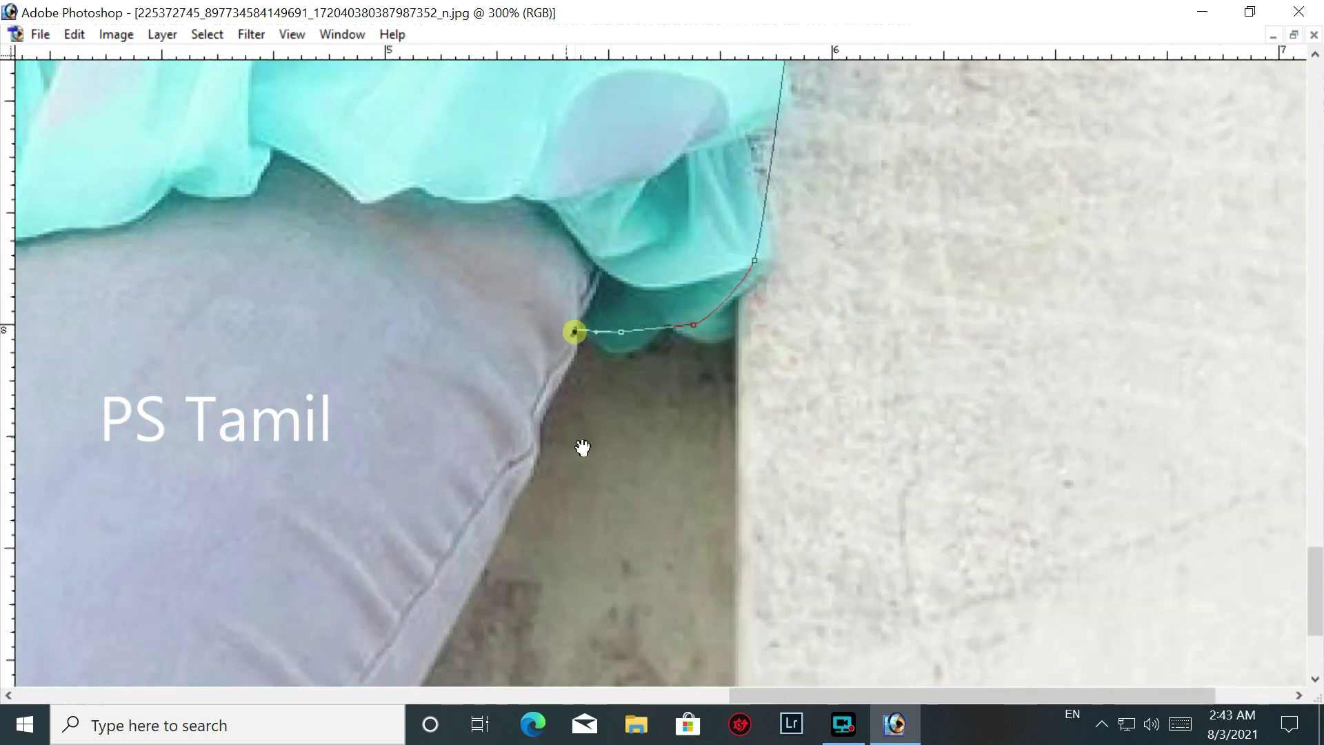
left_click_drag(582, 448, 690, 373)
left_click_drag(614, 511, 576, 577)
Trace the path down the jeans leg and back up the other leg's outer edge
scroll(548, 615, "left", 5)
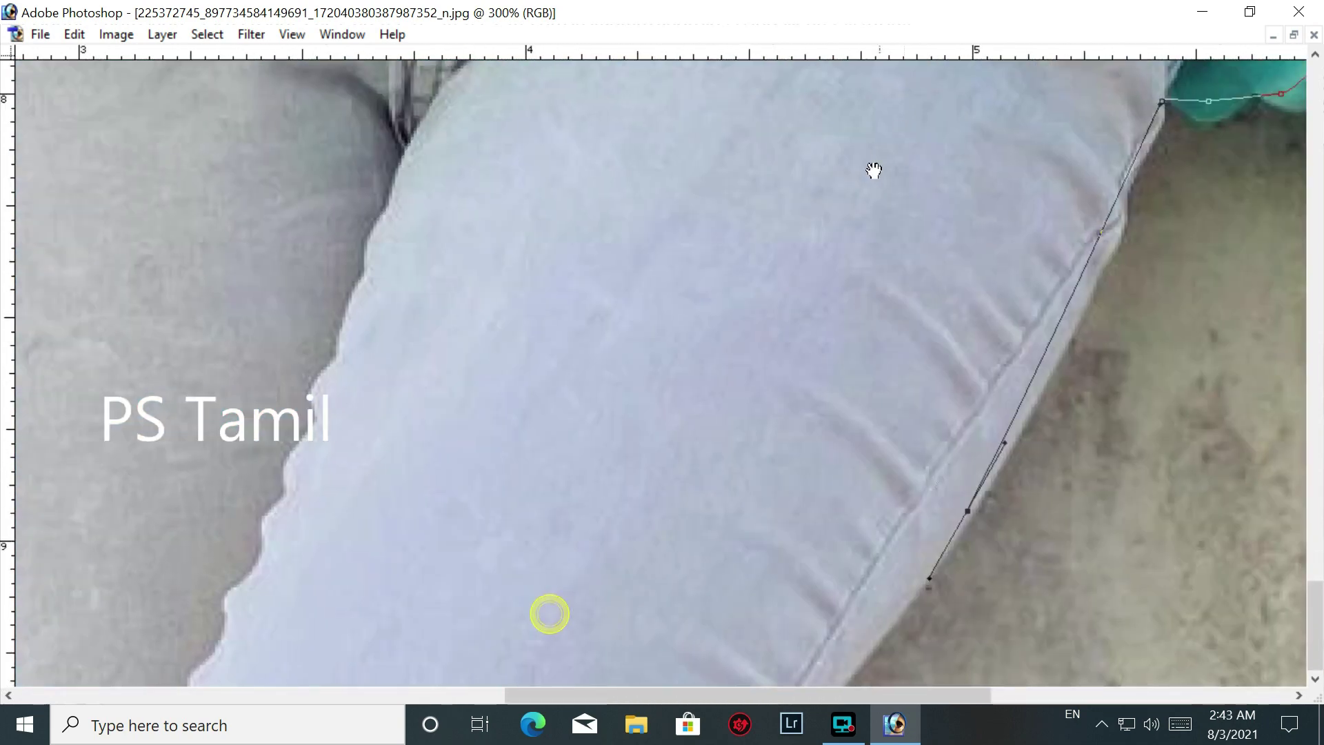
left_click_drag(353, 629, 1058, 609)
left_click_drag(945, 556, 665, 603)
left_click(897, 682)
scroll(897, 686, "left", 9)
mouse_move(555, 373)
left_mouse_down()
mouse_move(588, 508)
mouse_move(566, 418)
left_mouse_up()
mouse_move(555, 214)
left_mouse_down()
mouse_move(588, 500)
mouse_move(599, 427)
left_mouse_up()
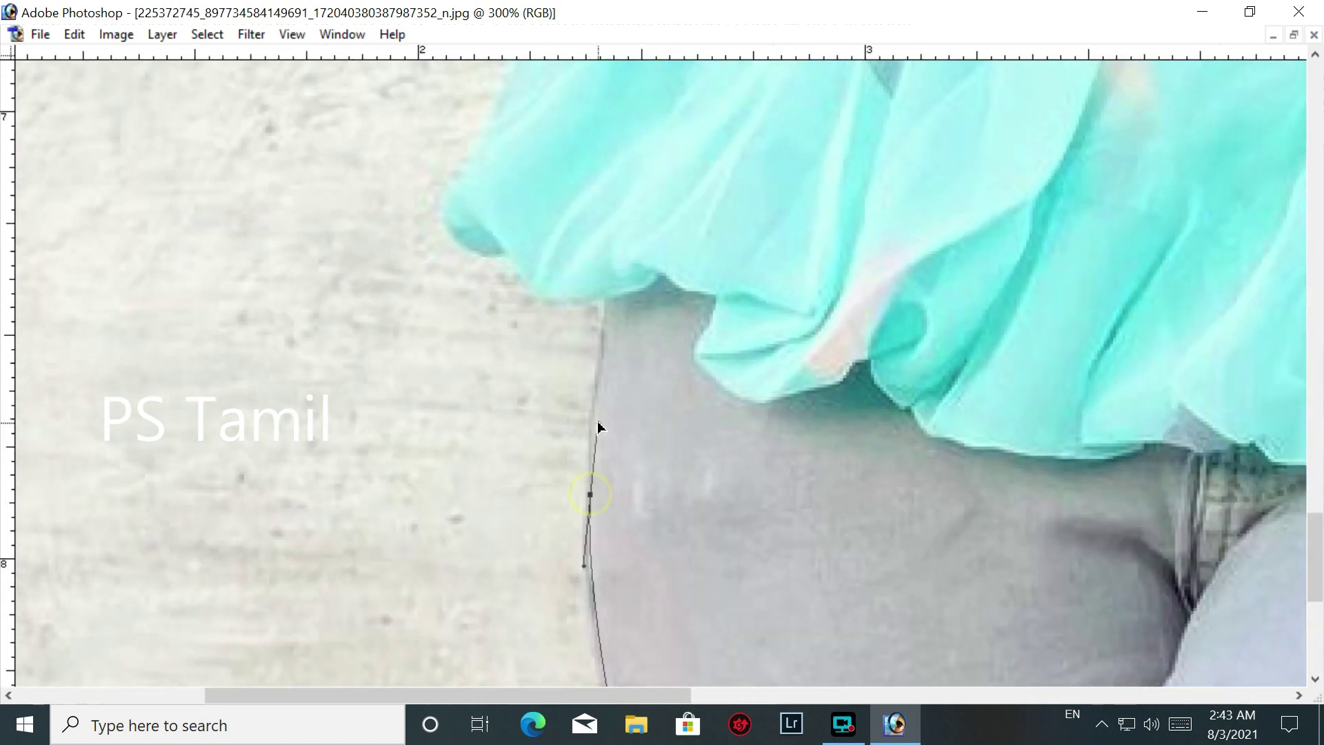
Curve the path around the skirt's bottom edge and up its side toward the waist
left_click(606, 305)
left_click_drag(556, 298, 615, 497)
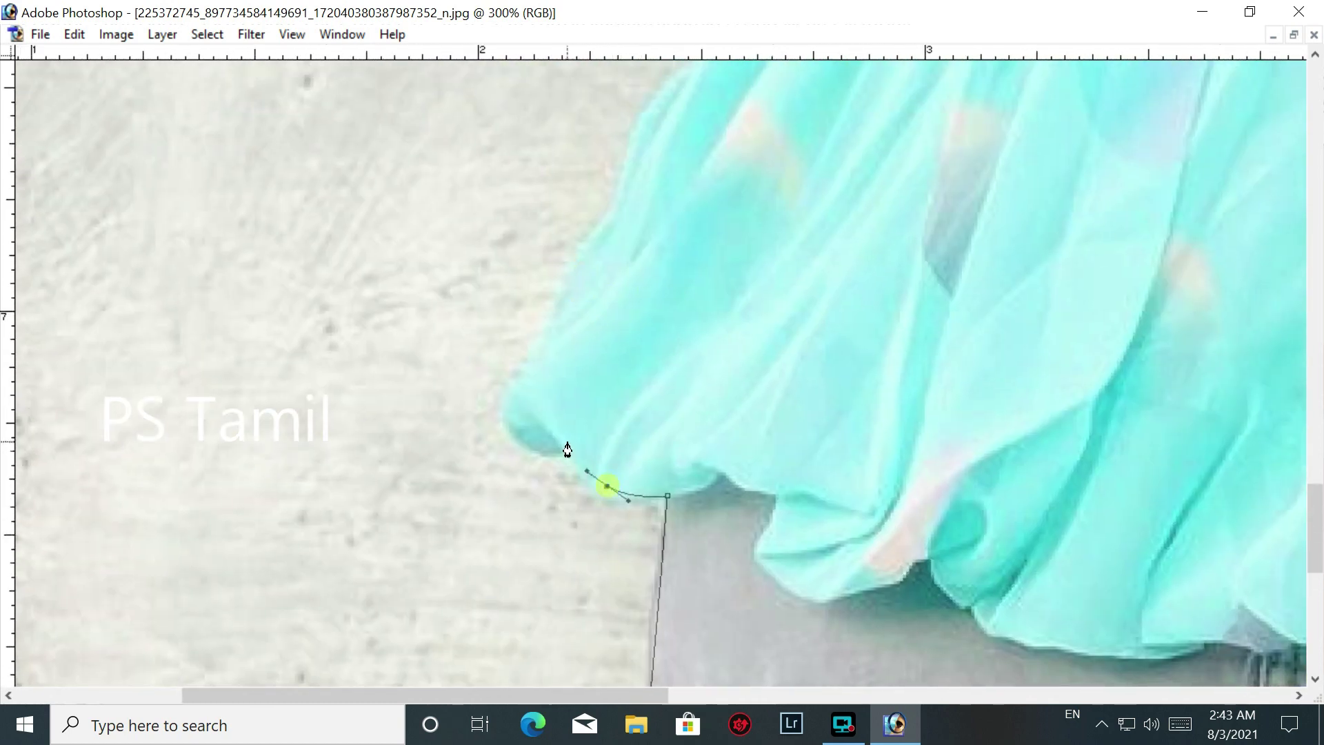
left_click_drag(582, 218, 583, 419)
mouse_move(621, 379)
left_mouse_down()
mouse_move(647, 319)
mouse_move(586, 526)
left_mouse_up()
left_click_drag(700, 379, 733, 317)
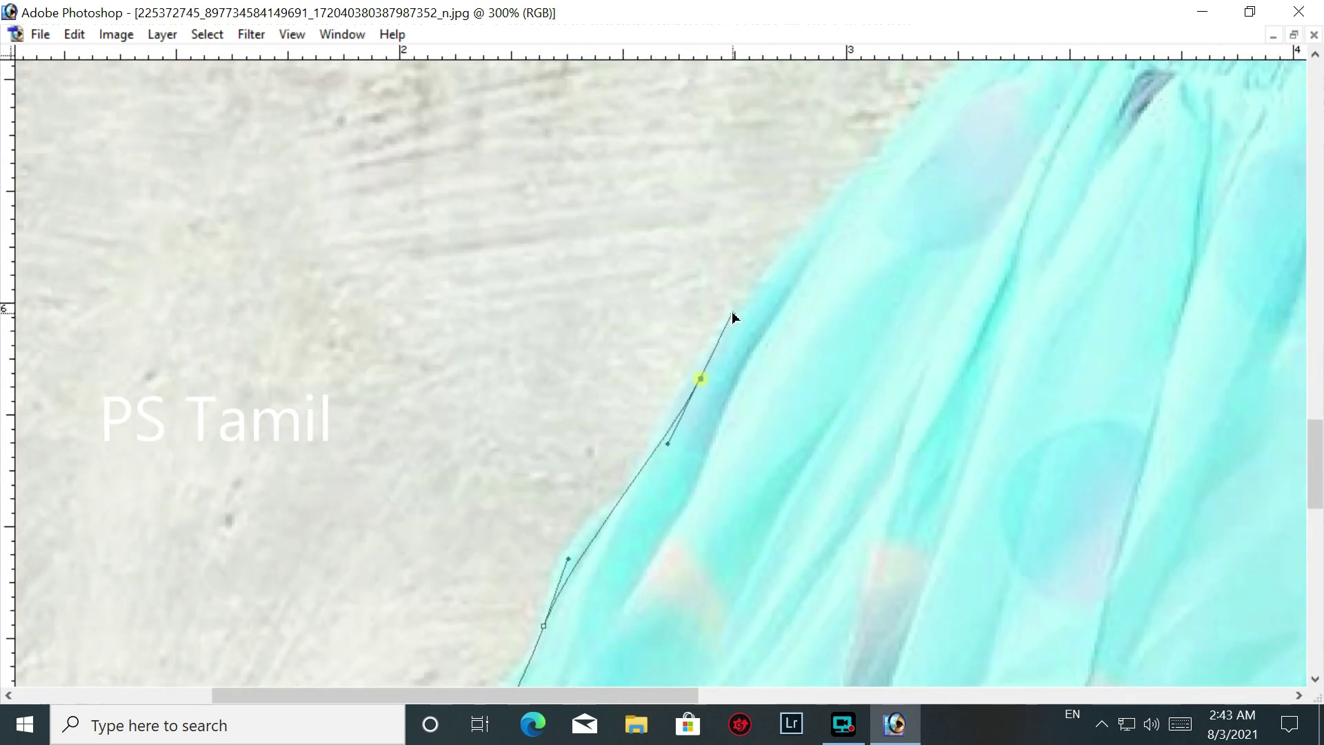
scroll(727, 437, "up", 5)
scroll(726, 437, "right", 3)
left_click_drag(739, 421, 788, 391)
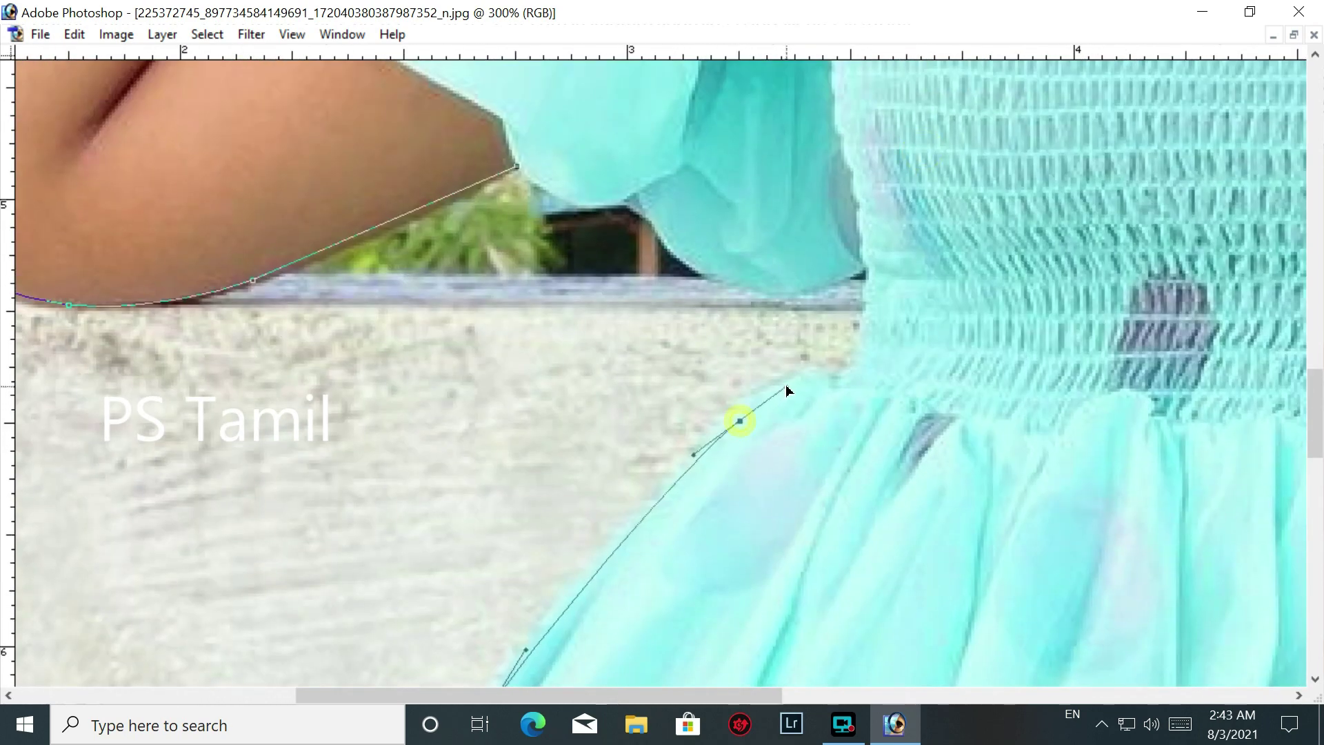
Continue the path up to the bodice and along the underside of the other arm
scroll(788, 391, "up", 4)
scroll(820, 466, "right", 2)
mouse_move(811, 488)
left_mouse_down()
mouse_move(816, 450)
mouse_move(718, 455)
left_mouse_up()
left_click(816, 415)
scroll(816, 417, "up", 1)
scroll(816, 417, "left", 1)
left_click_drag(654, 421, 686, 491)
Round the sleeve, close the path at its first anchor and zoom out to the whole photo
left_click(680, 473)
scroll(652, 433, "up", 1)
scroll(652, 433, "left", 1)
mouse_move(652, 433)
left_mouse_down()
mouse_move(663, 423)
mouse_move(635, 458)
left_mouse_up()
left_click(615, 441)
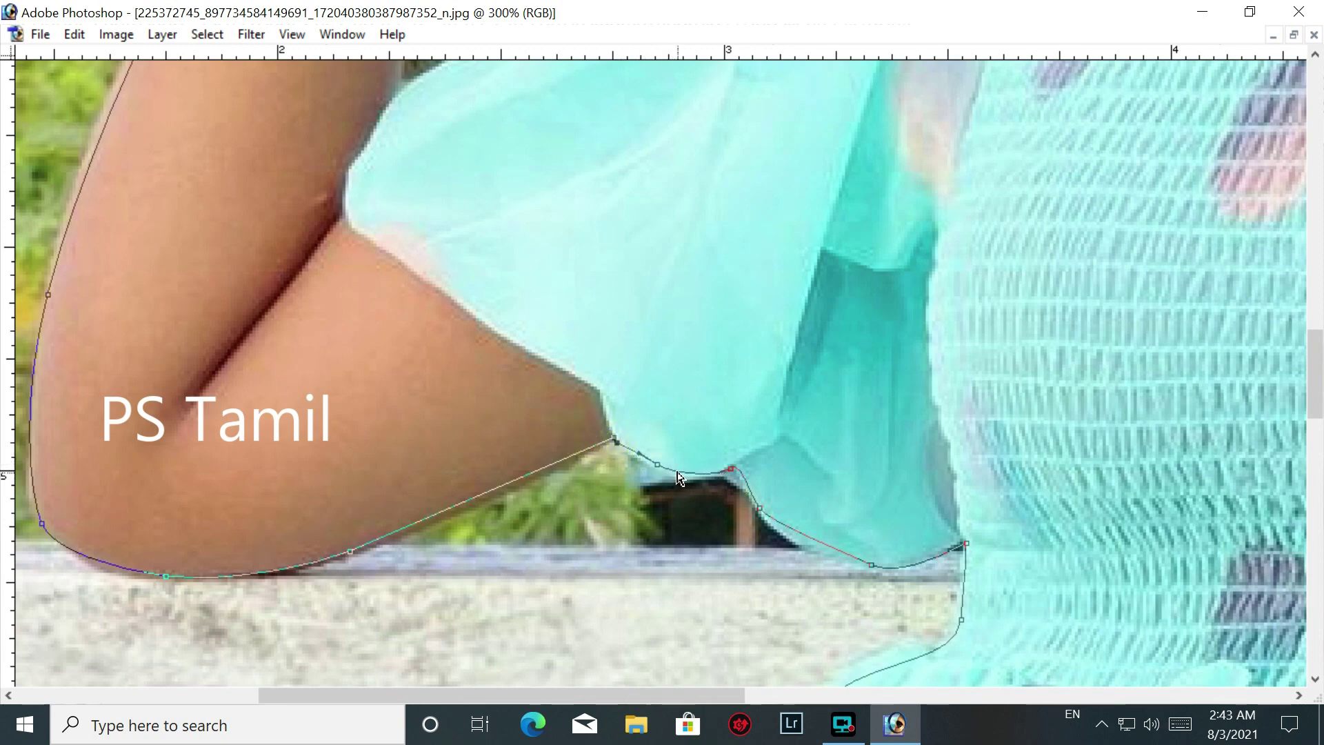
key("ctrl+minus")
key("ctrl+minus")
key("ctrl+minus")
key("ctrl+minus")
key("ctrl+minus")
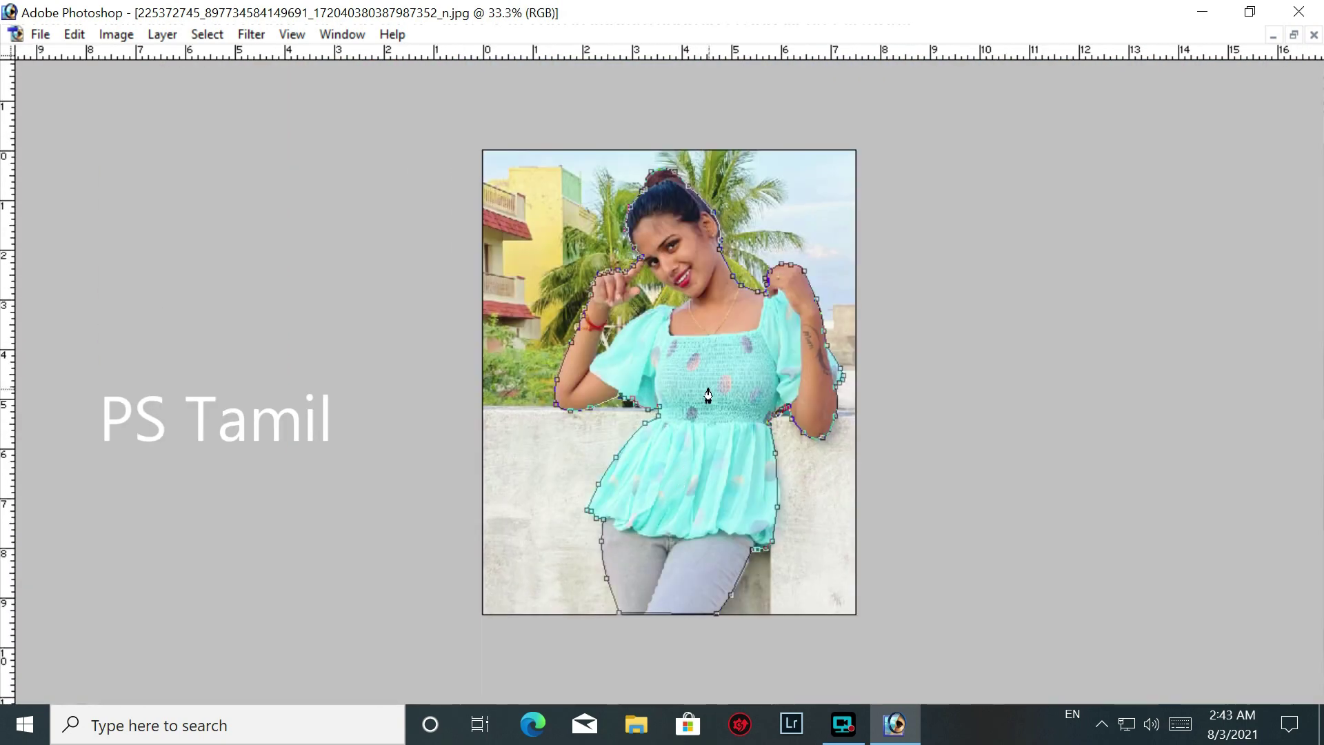
Turn the closed path into a selection with a 1.5-pixel feather radius, then zoom out
right_click(708, 395)
left_click(769, 482)
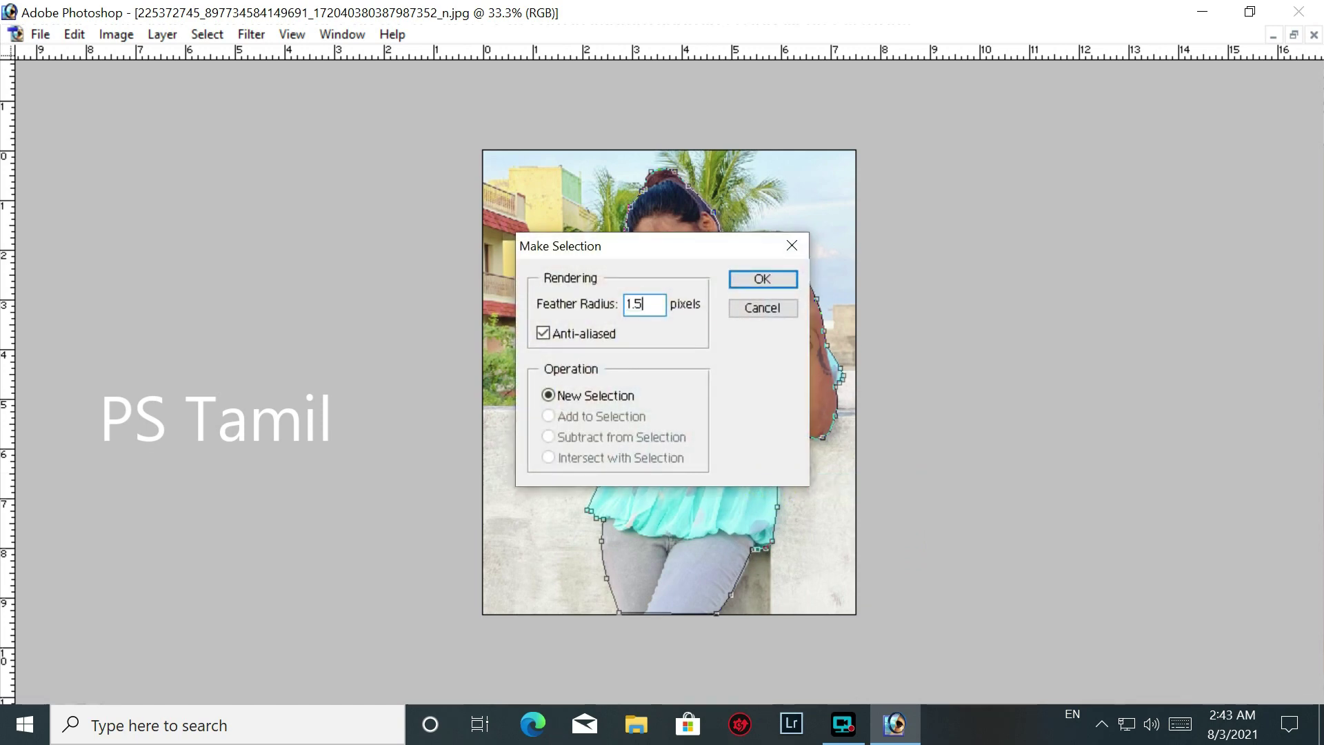
key("Return")
key("ctrl+minus")
key("ctrl+minus")
key("ctrl+minus")
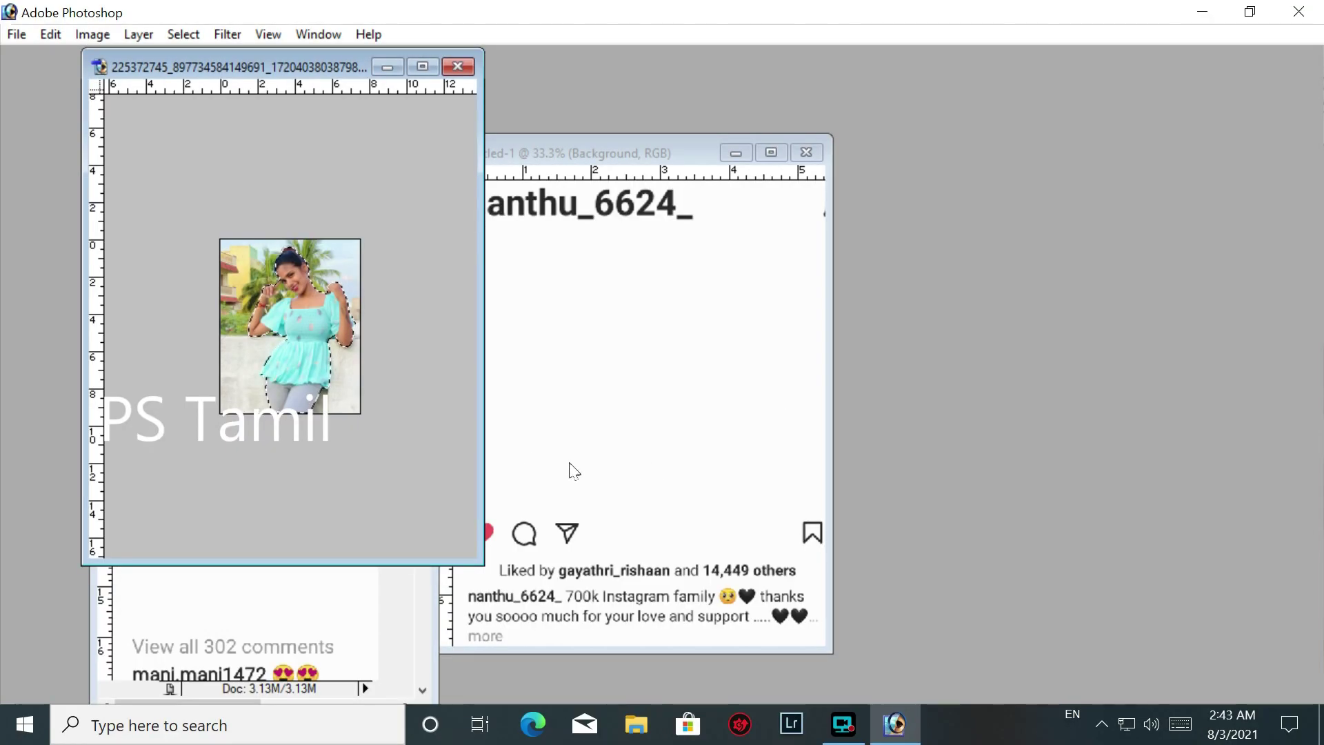
Move the cut-out woman into the post mockup and lower her within the frame
left_click_drag(296, 331, 628, 398)
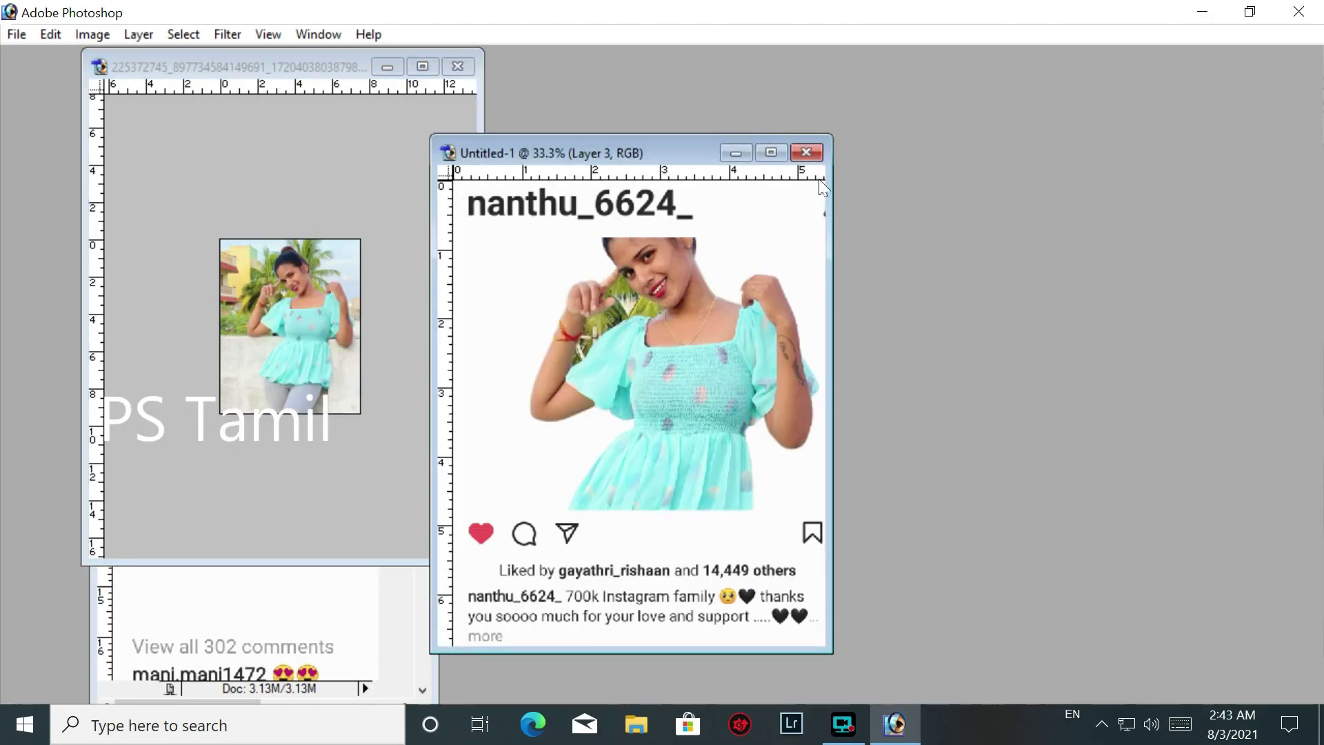
left_click(771, 152)
left_click_drag(739, 332, 741, 391)
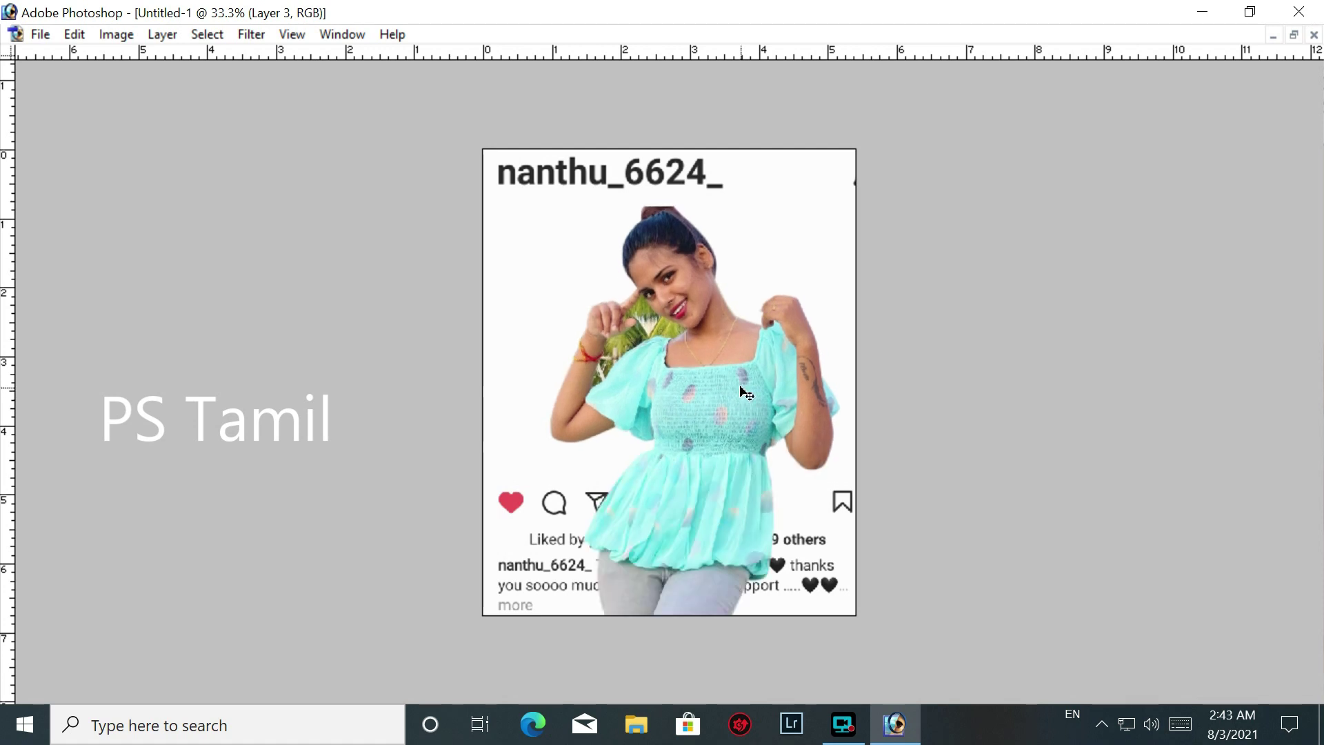
left_click_drag(741, 391, 743, 429)
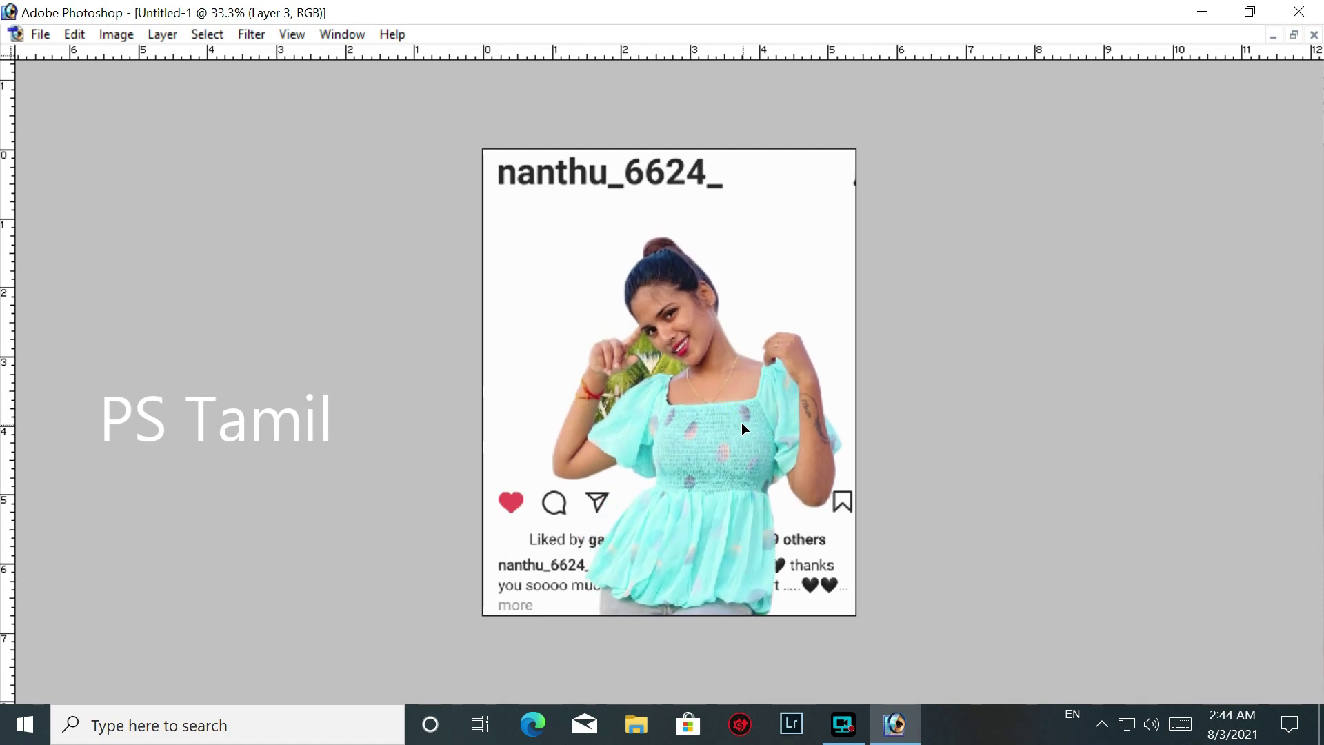
Enlarge the woman with Free Transform and nudge her down slightly
key("ctrl+t")
left_click_drag(844, 238, 796, 295)
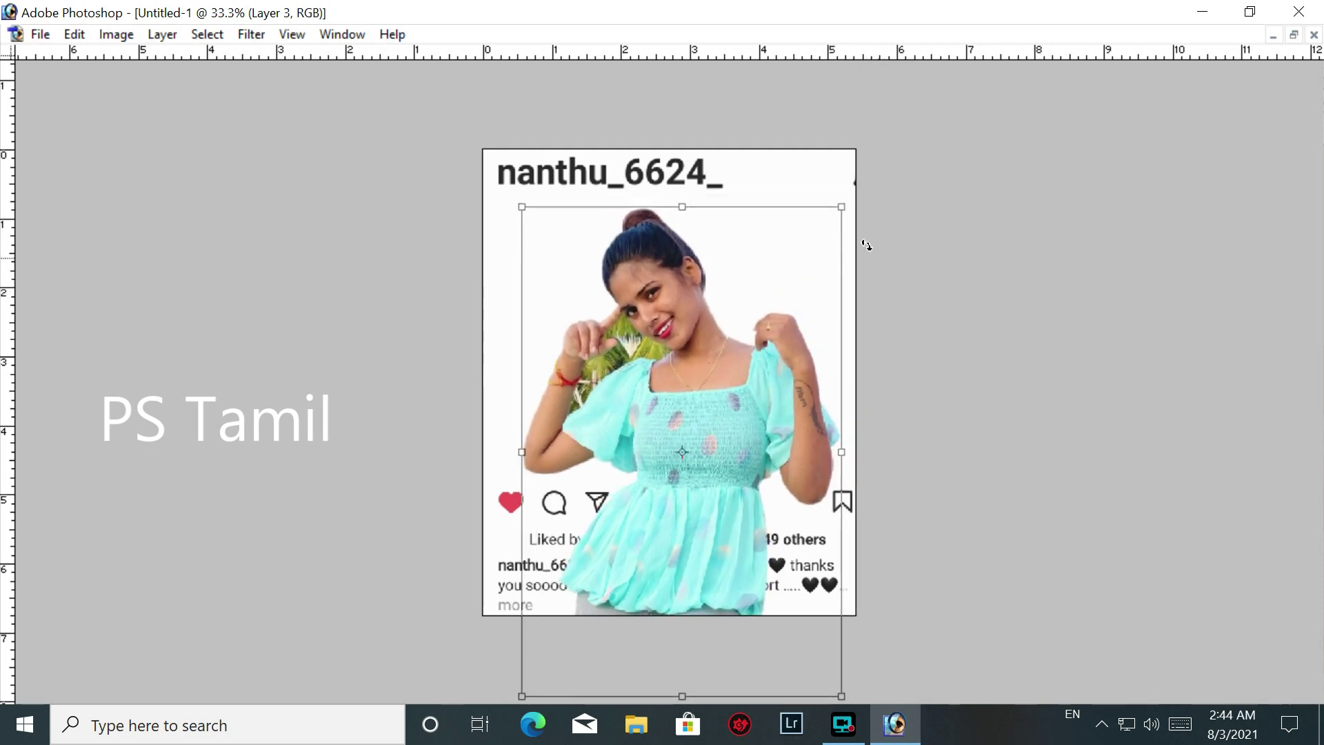
left_click_drag(849, 207, 852, 178)
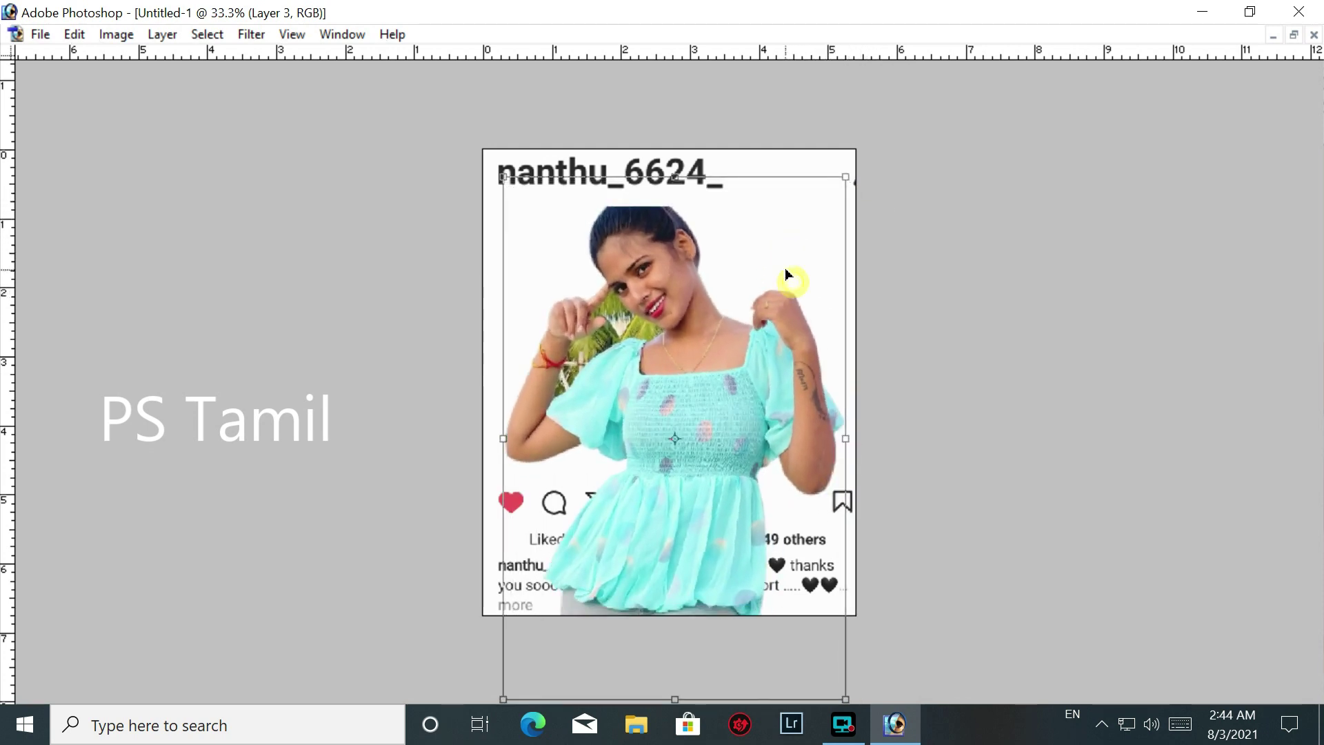
double_click(709, 373)
left_click_drag(709, 373, 708, 397)
Shrink and fine-tune the woman's size and position with a second transform
key("ctrl+t")
left_click_drag(855, 203, 841, 207)
left_click_drag(764, 335, 771, 321)
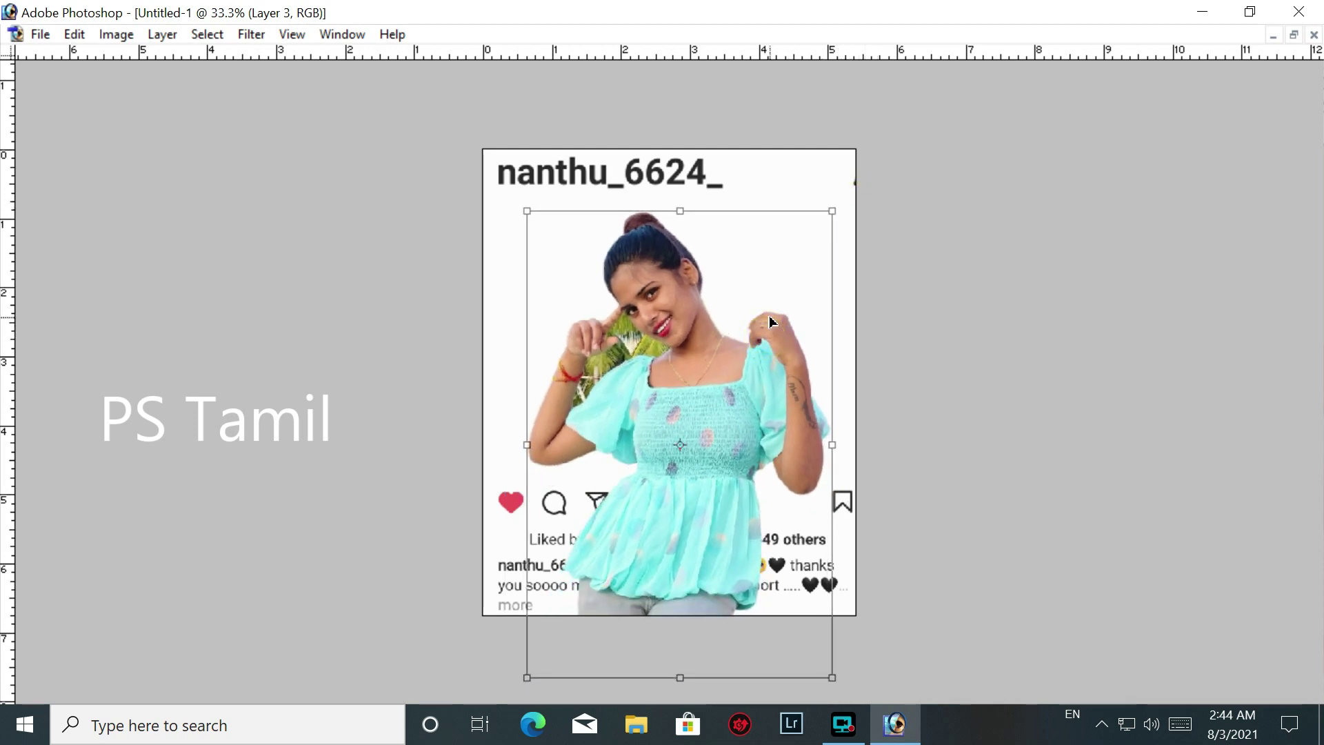
left_click_drag(833, 205, 831, 208)
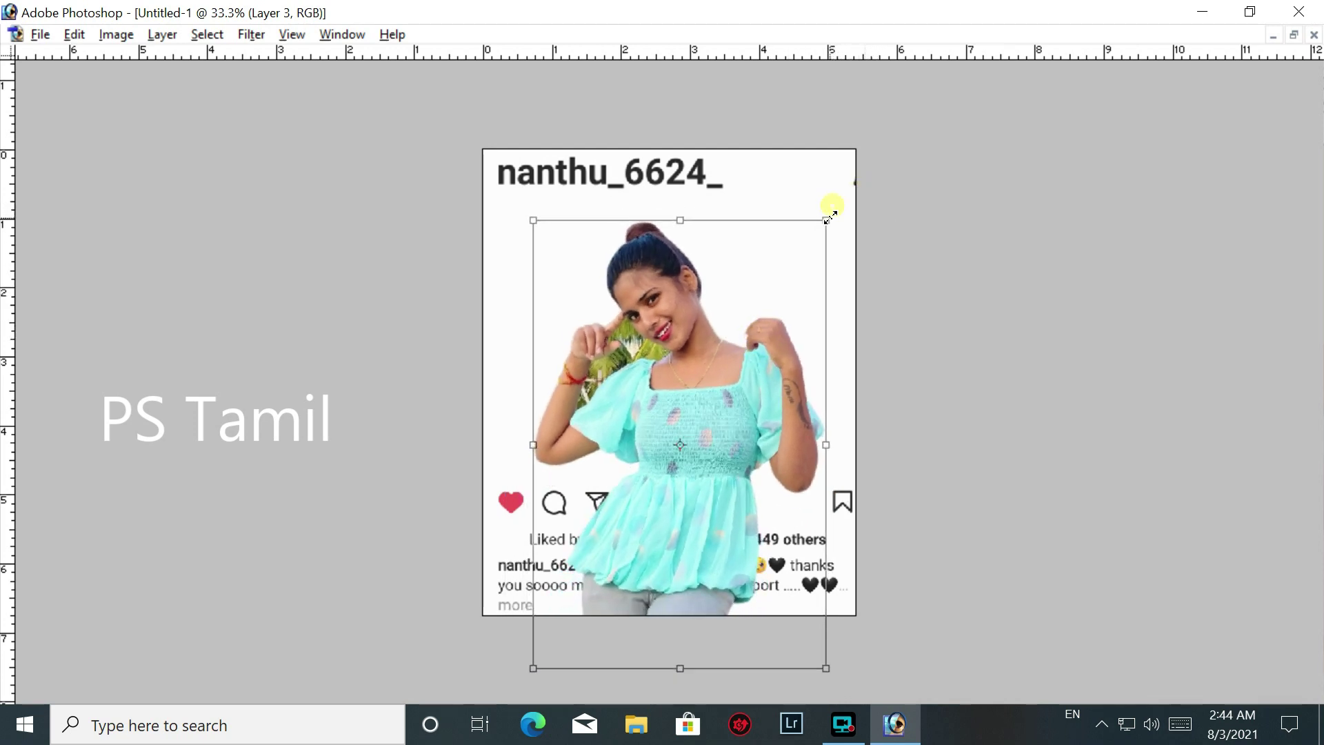
mouse_move(783, 292)
left_mouse_down()
mouse_move(790, 272)
mouse_move(789, 290)
left_mouse_up()
double_click(779, 319)
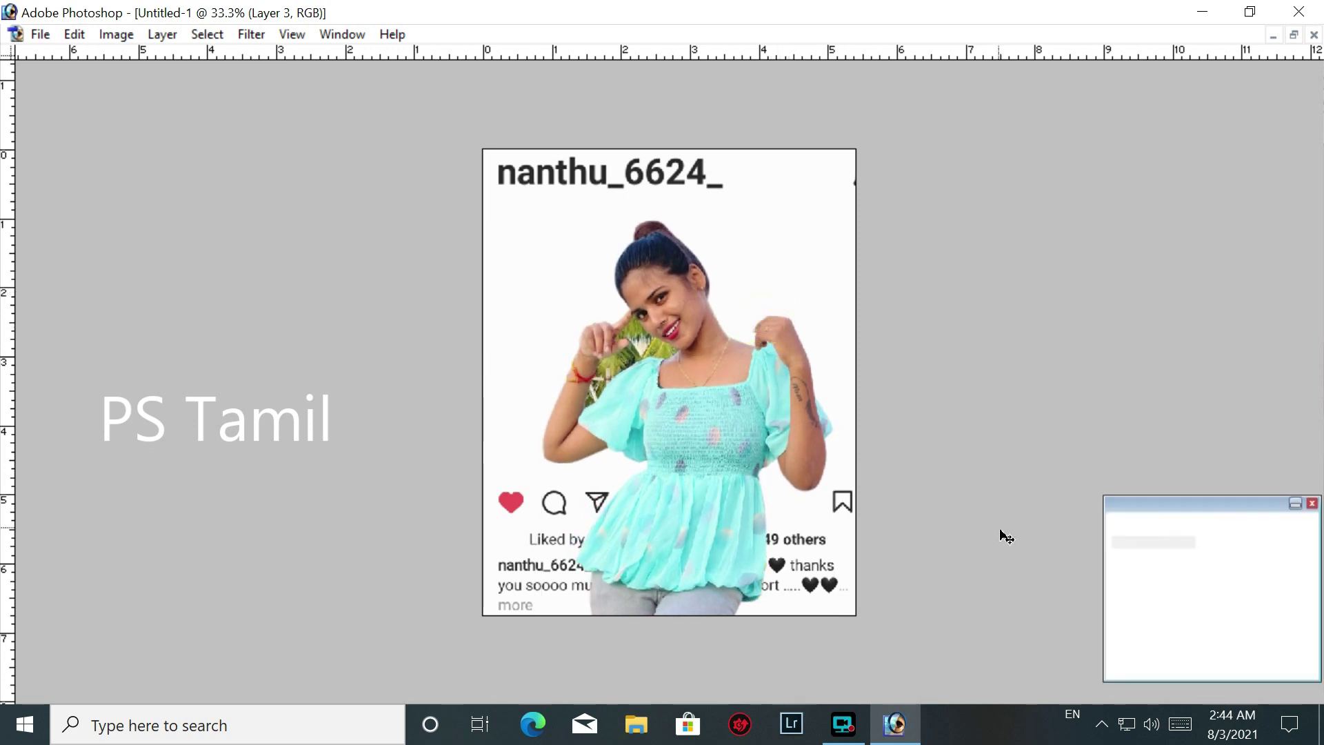
scroll(1188, 610, "down", 1)
Select the woman's Layer 3, undo the accidental move and deselect the caption area
right_click(800, 551)
left_click(810, 560)
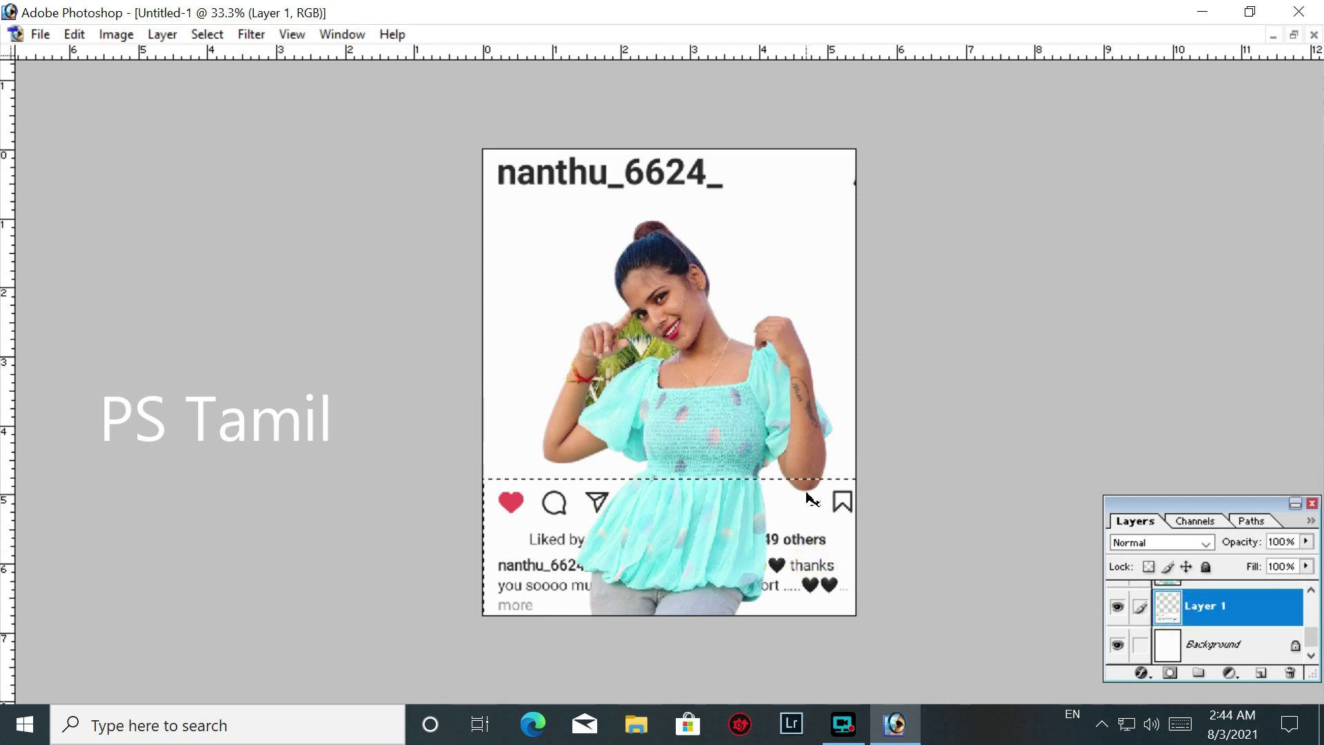
left_click(806, 438)
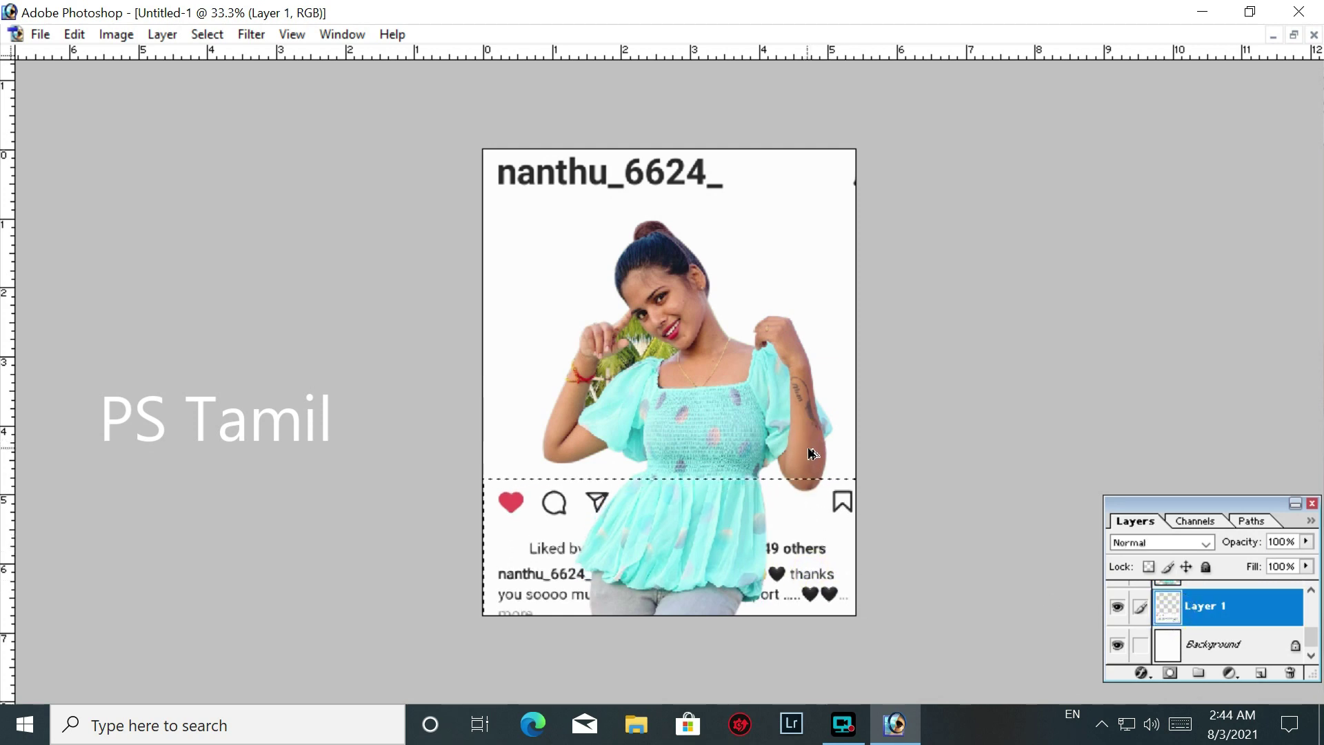
right_click(752, 414)
left_click(772, 427)
left_click_drag(772, 427, 790, 437)
key("ctrl+z")
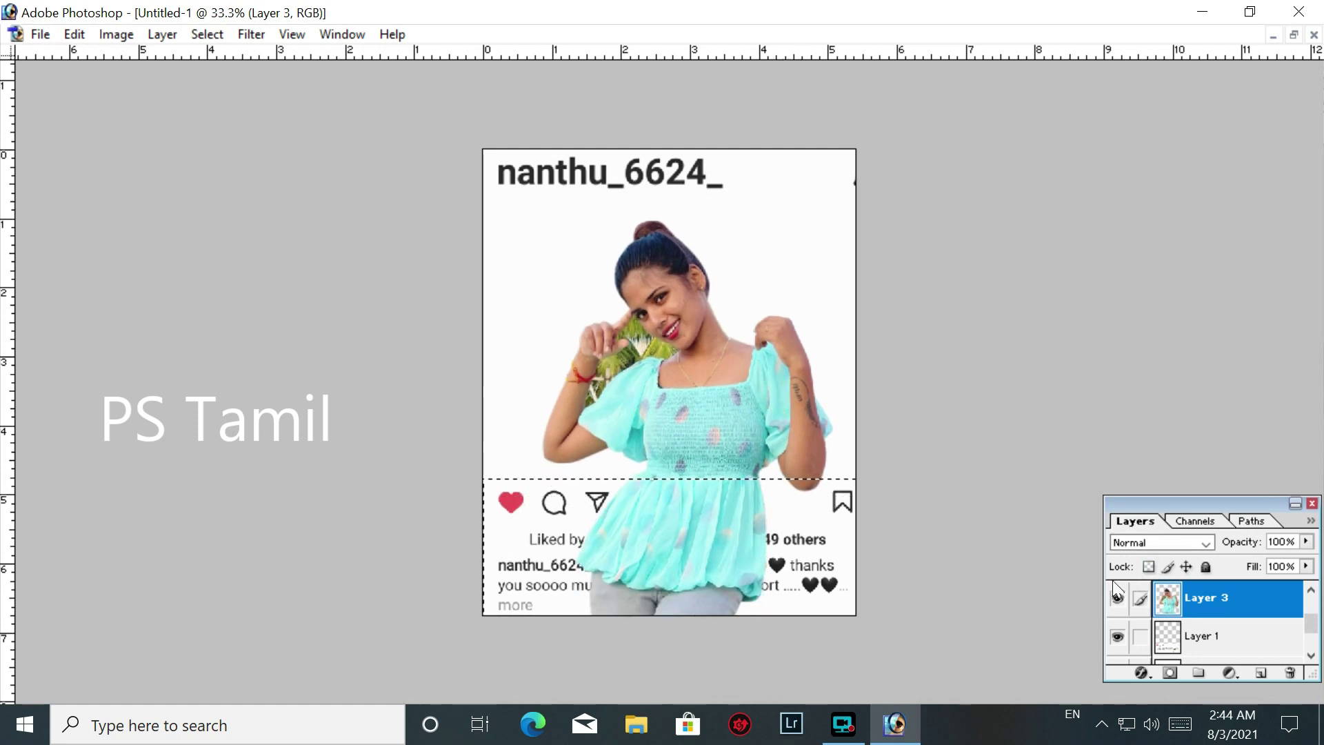
key("ctrl+d")
Fill the Background layer with red, then return to the woman's Layer 3
right_click(762, 426)
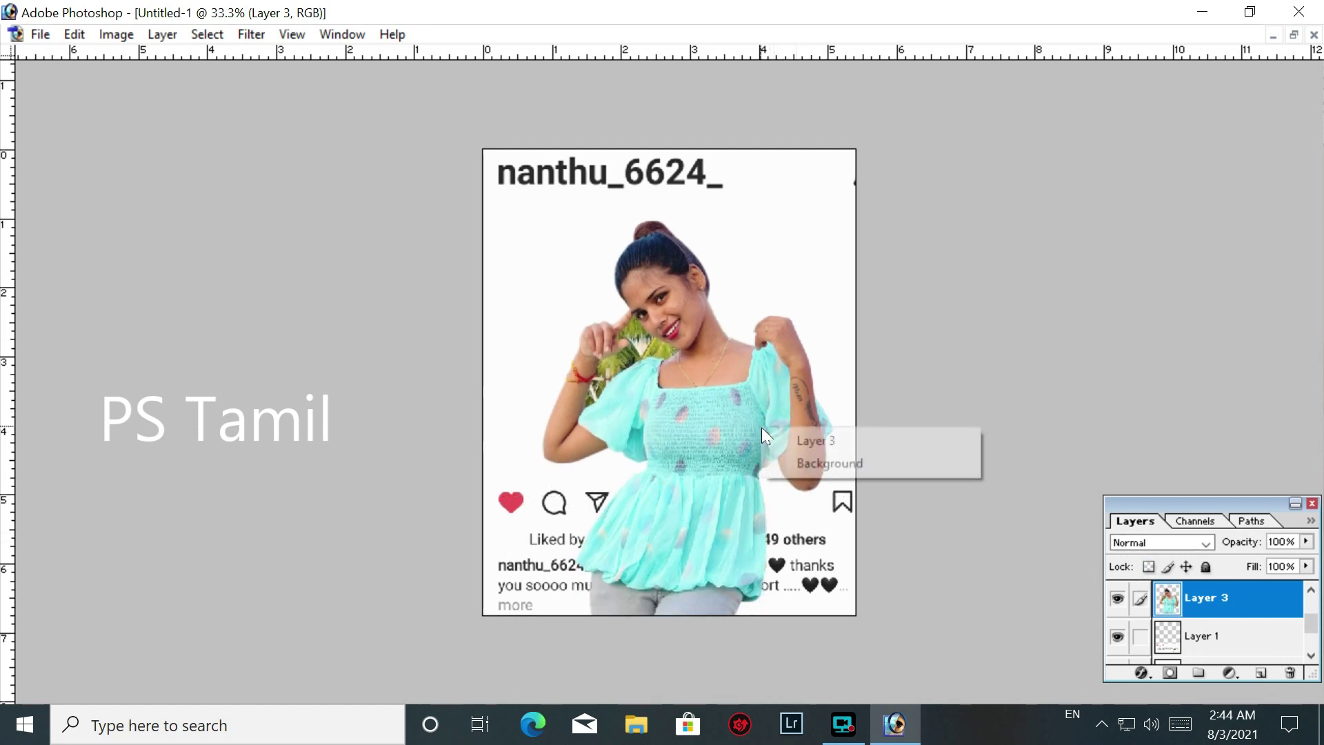
left_click(916, 464)
right_click(854, 310)
right_click(830, 282)
left_click(839, 296)
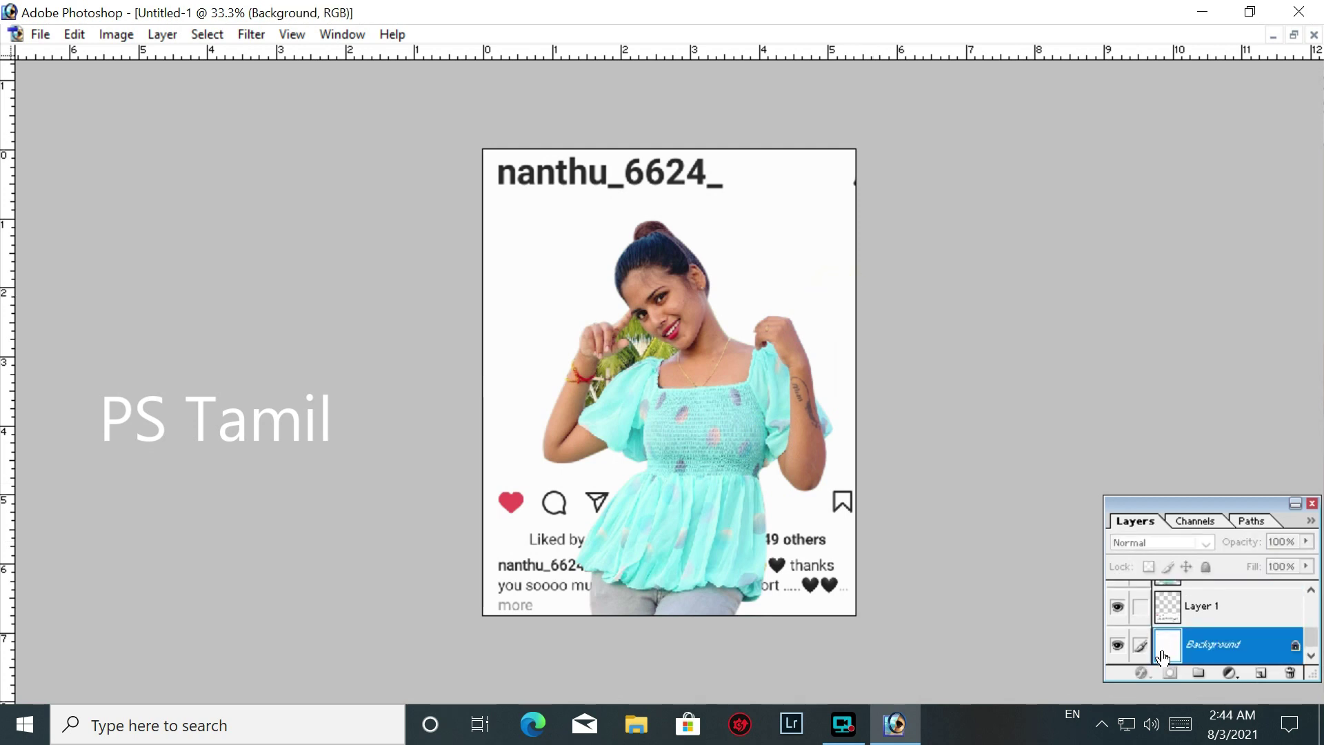
key("alt+BackSpace")
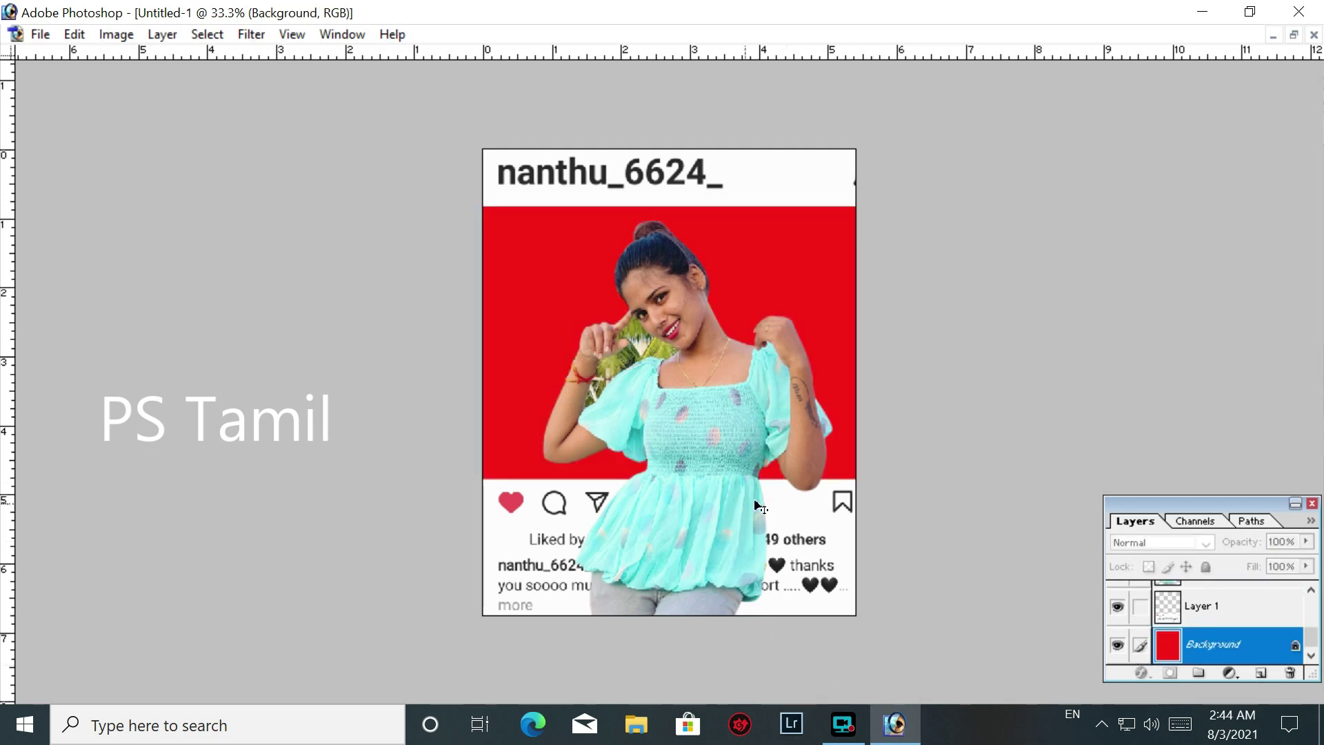
right_click(741, 419)
left_click(752, 422)
Nudge the woman down, then enlarge her from the top-right corner handle with Ctrl+T
mouse_move(730, 420)
left_mouse_down()
mouse_move(732, 434)
mouse_move(796, 382)
mouse_move(736, 425)
left_mouse_up()
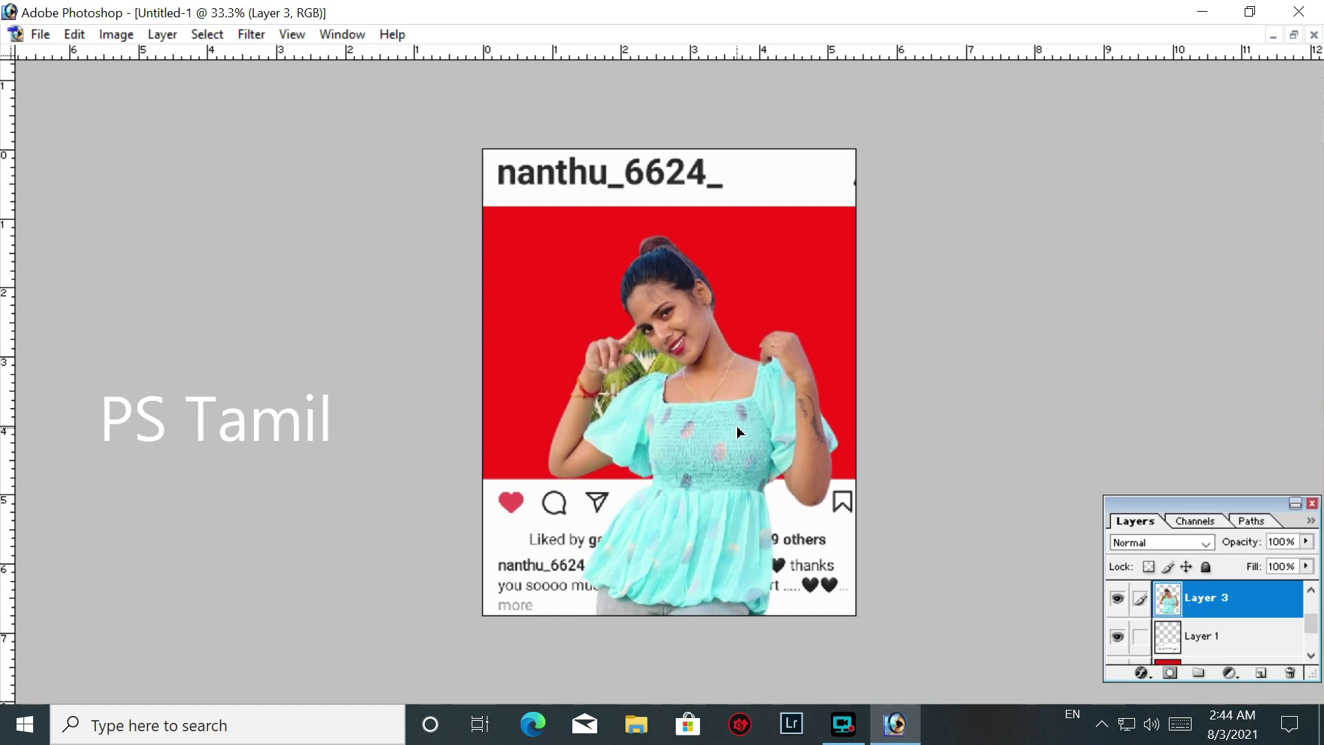
key("ctrl+t")
left_click_drag(845, 232, 841, 217)
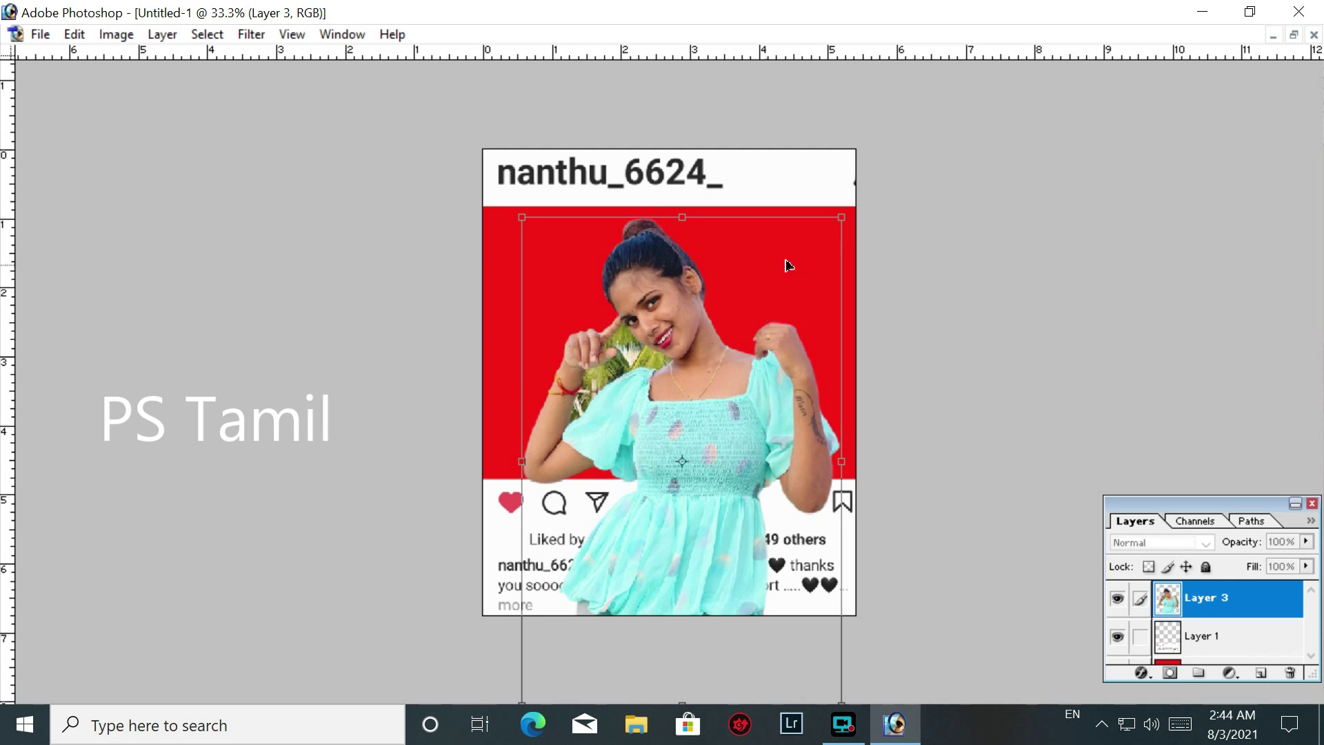
left_click_drag(840, 214, 845, 208)
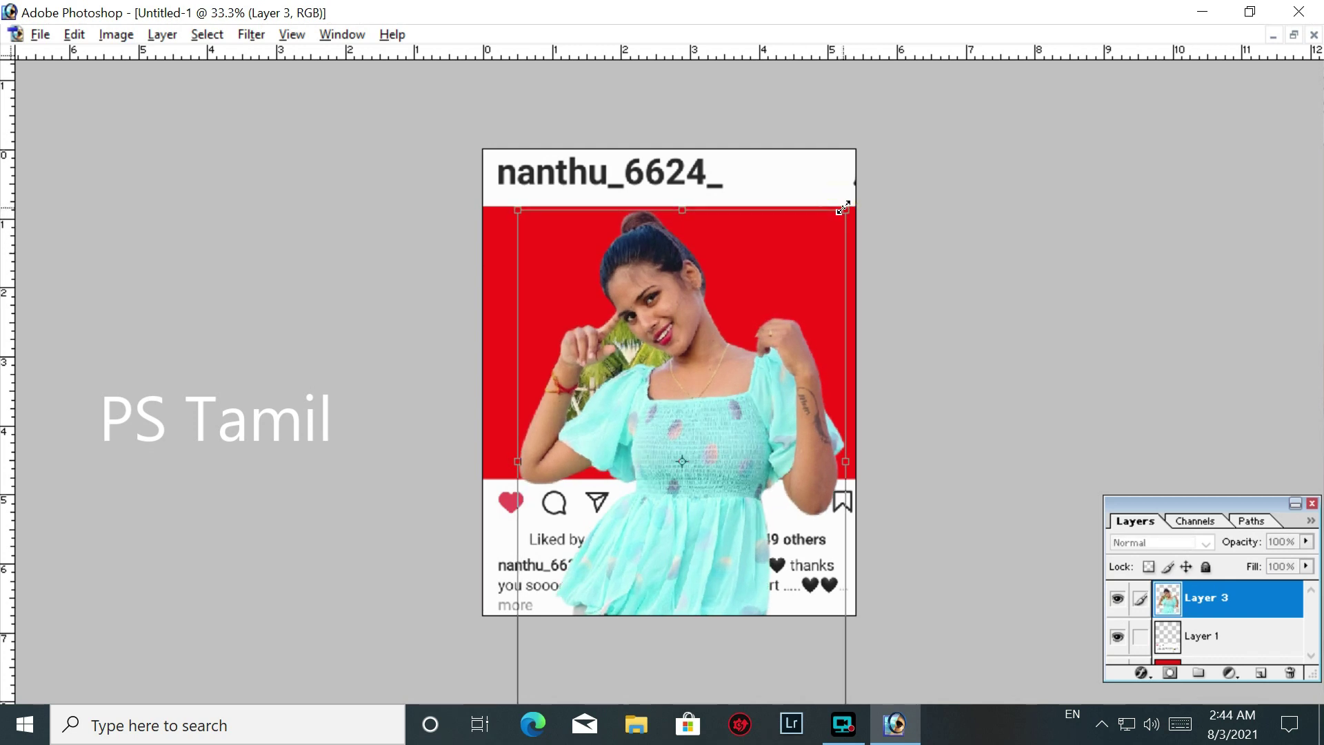
double_click(739, 395)
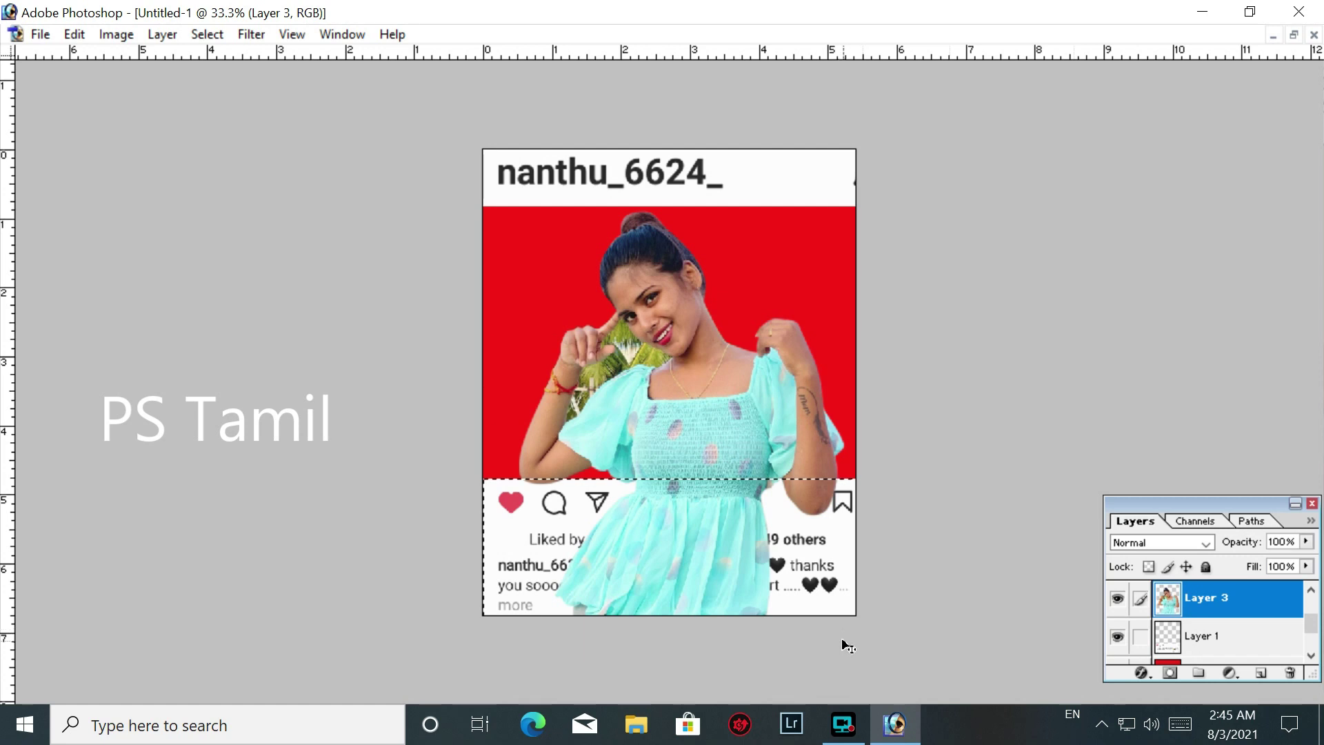
Erase the dress where it covers the caption text with the Eraser, then deselect
key("e")
mouse_move(614, 612)
left_mouse_down()
mouse_move(606, 600)
mouse_move(634, 523)
mouse_move(662, 607)
left_mouse_up()
mouse_move(662, 483)
left_mouse_down()
mouse_move(689, 607)
mouse_move(729, 454)
mouse_move(751, 591)
mouse_move(748, 474)
left_mouse_up()
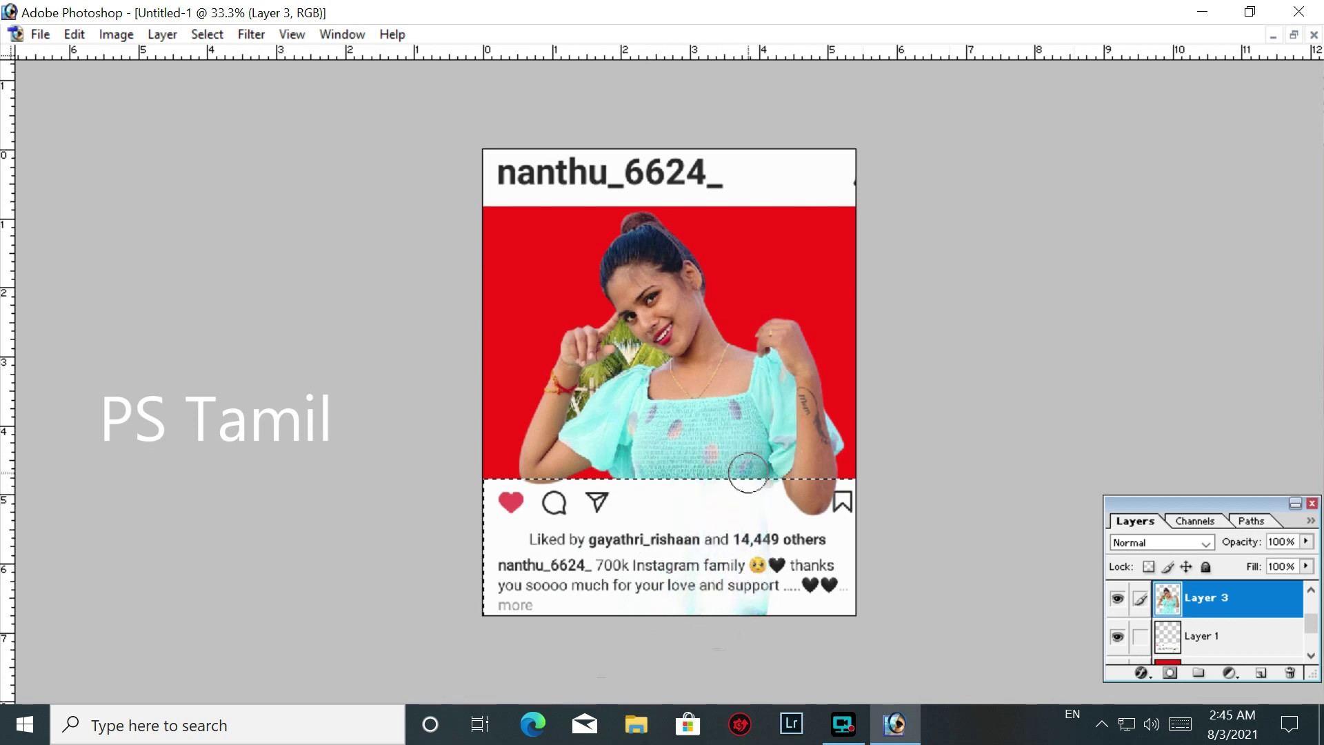
key("ctrl+d")
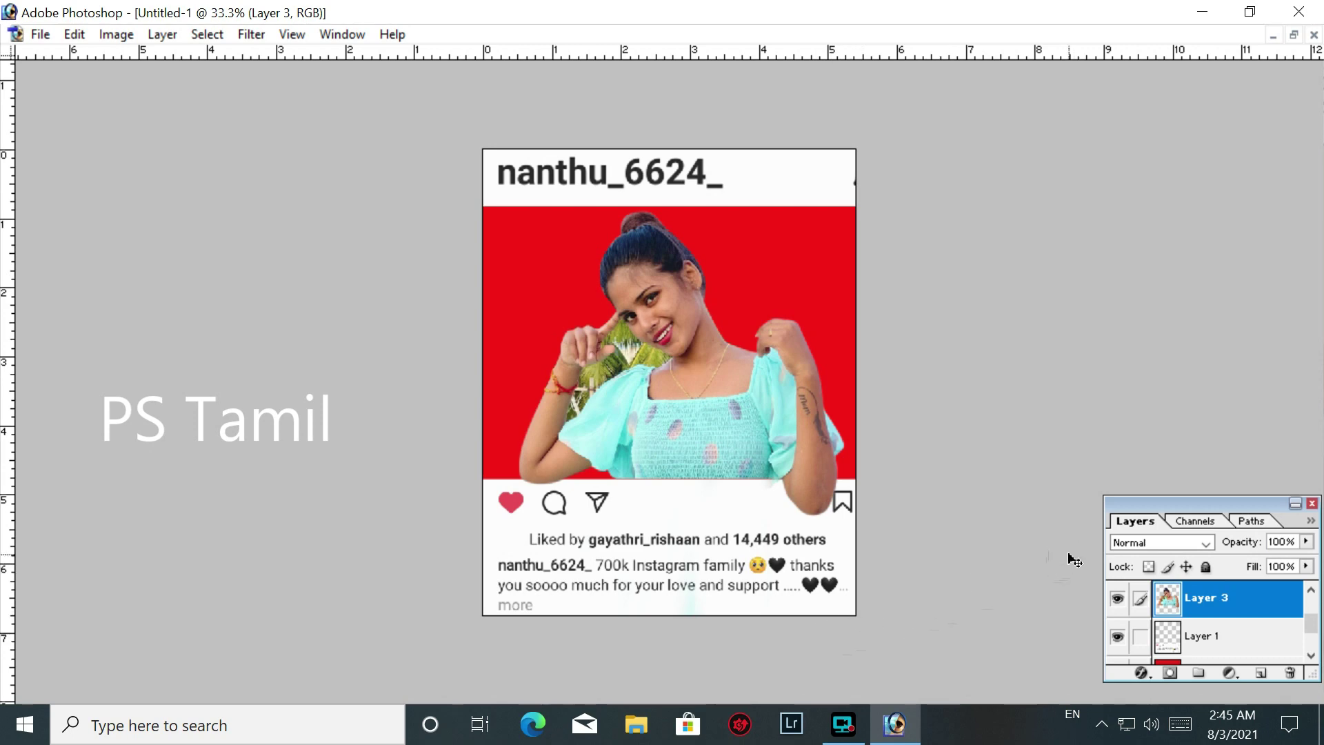
Zoom and scroll around the post to inspect the result, ending close on her face and arm
key("ctrl+plus")
key("ctrl+plus")
scroll(965, 482, "down", 2)
scroll(897, 449, "down", 3)
scroll(838, 422, "up", 5)
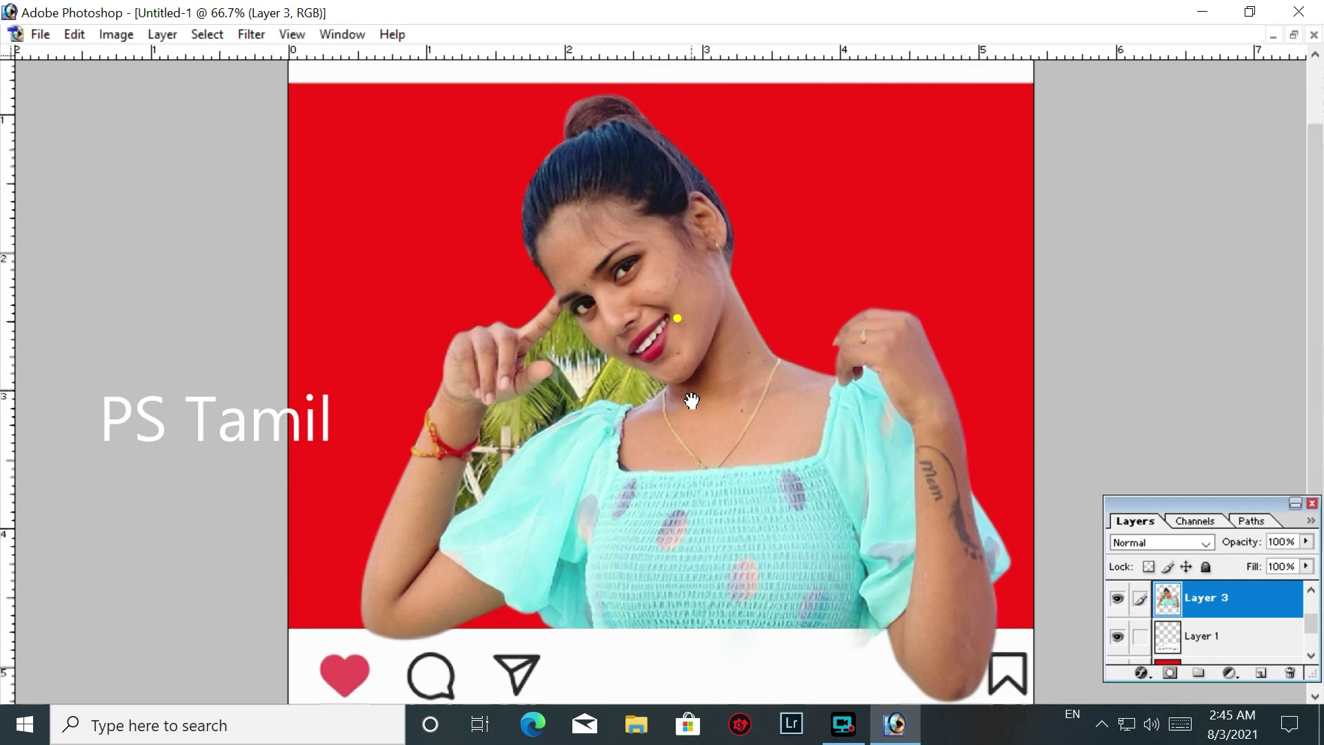
scroll(837, 422, "up", 3)
scroll(731, 328, "down", 4)
scroll(732, 327, "down", 3)
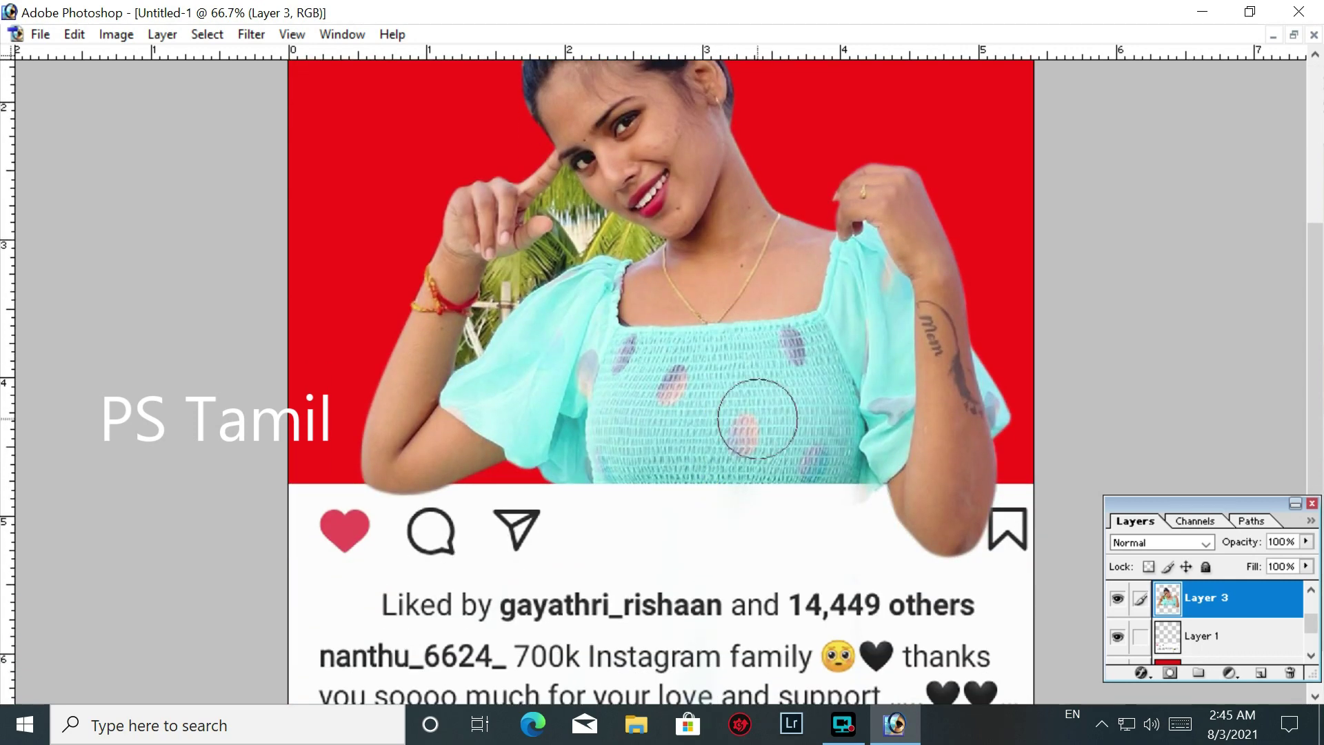
key("ctrl+minus")
key("ctrl+minus")
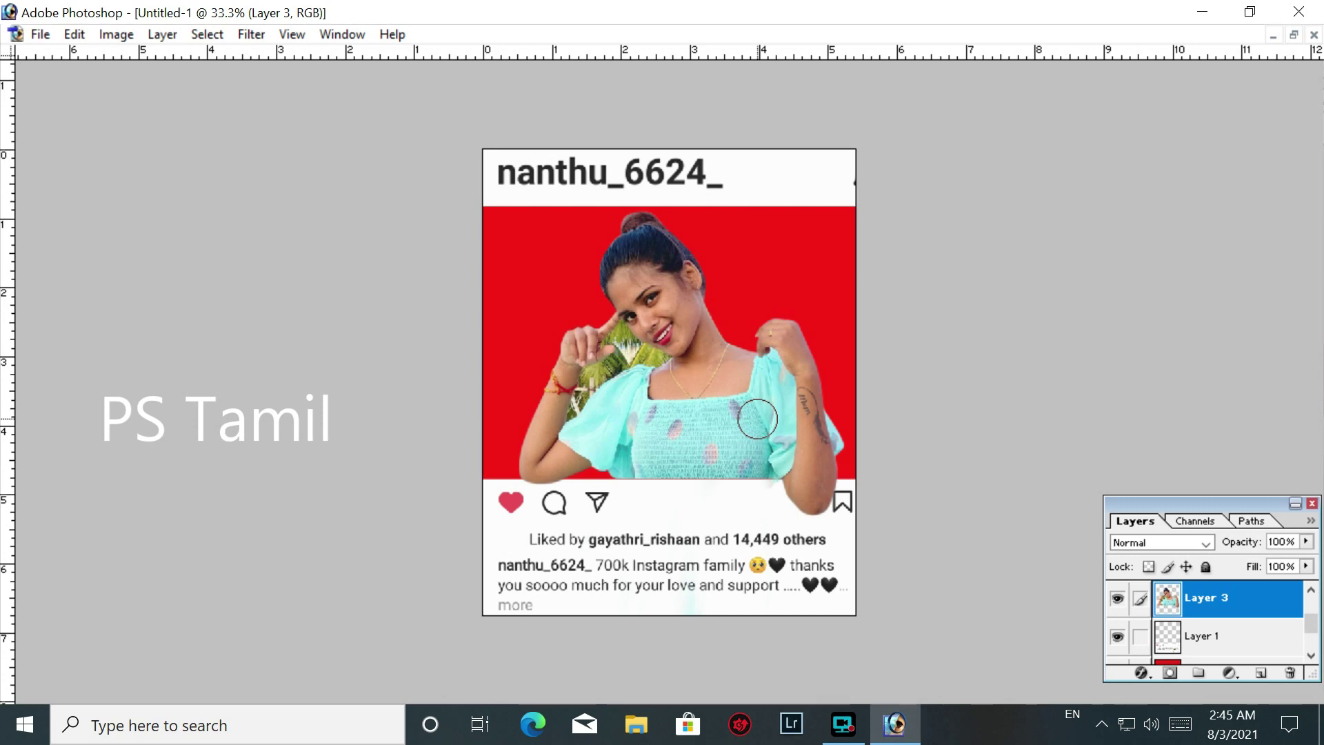
key("ctrl+plus")
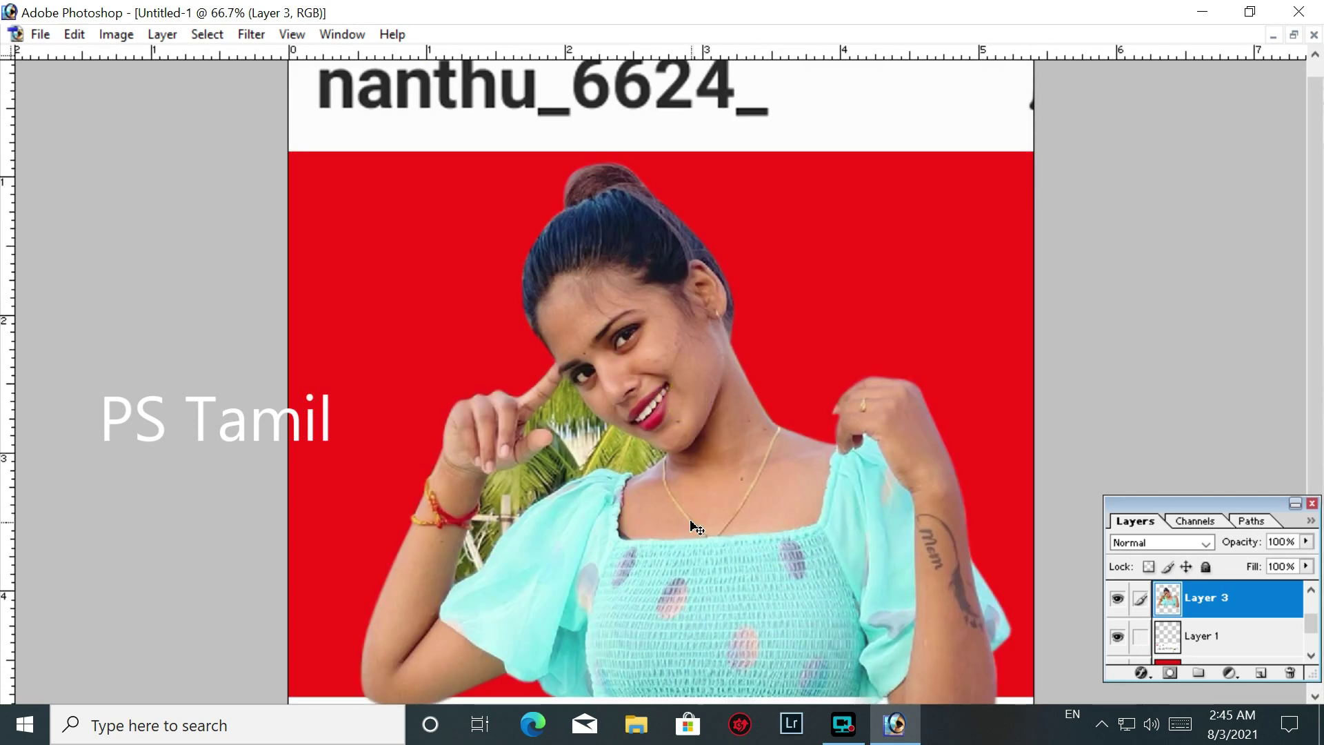
key("ctrl+plus")
key("ctrl+plus")
key("ctrl+plus")
key("j")
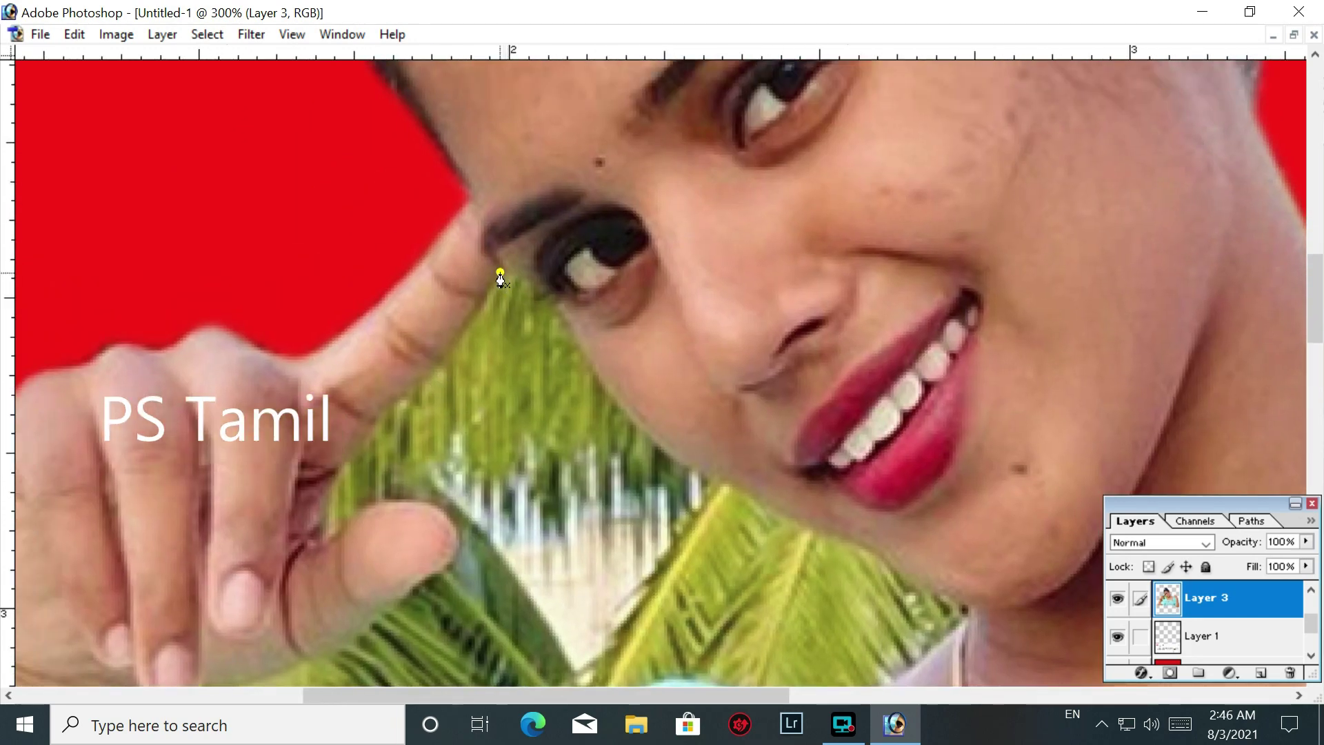
Trace a Pen path along the pointing hand's fingers, thumb and past the wrist bracelet
left_click(500, 273)
left_click_drag(416, 379, 377, 418)
left_click_drag(333, 484, 328, 533)
scroll(413, 469, "down", 2)
left_click_drag(427, 434, 459, 452)
scroll(458, 473, "down", 3)
left_click_drag(447, 376, 403, 410)
scroll(385, 434, "down", 2)
scroll(384, 435, "left", 2)
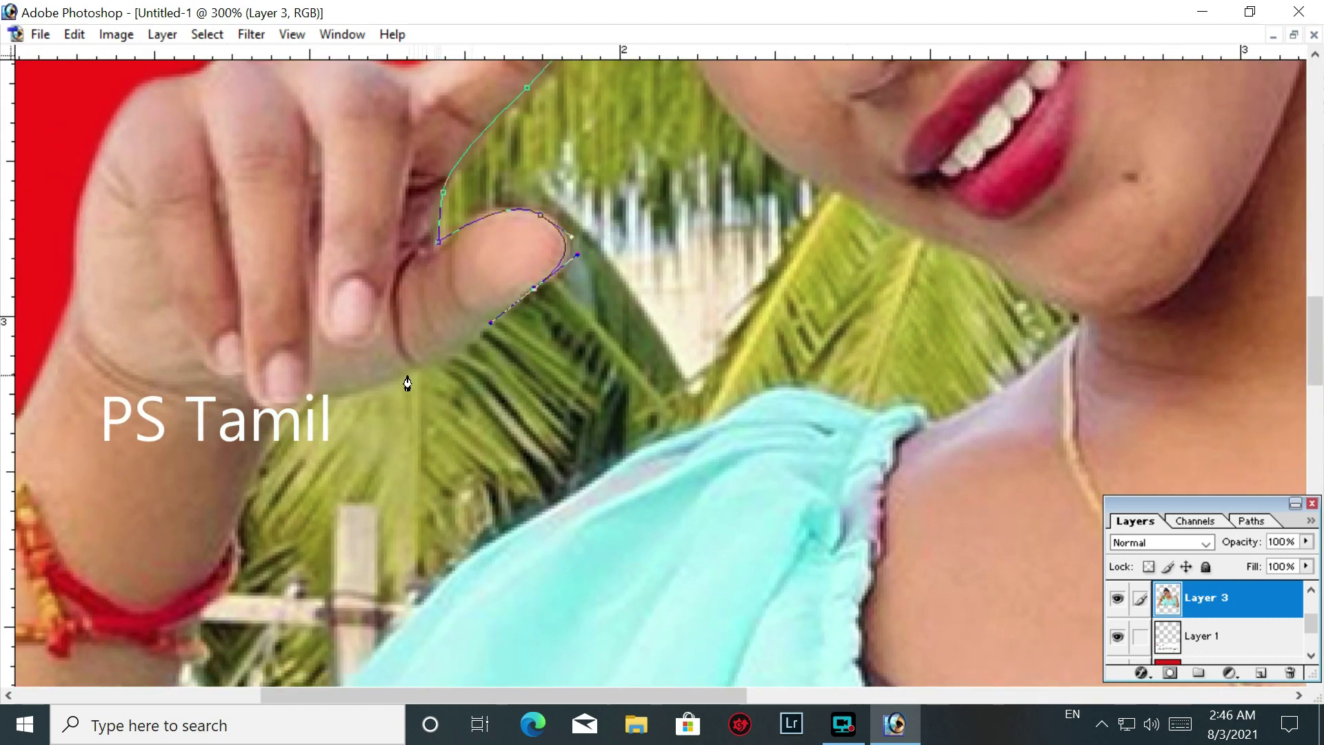
left_click_drag(406, 374, 277, 435)
scroll(276, 435, "down", 4)
scroll(276, 434, "left", 1)
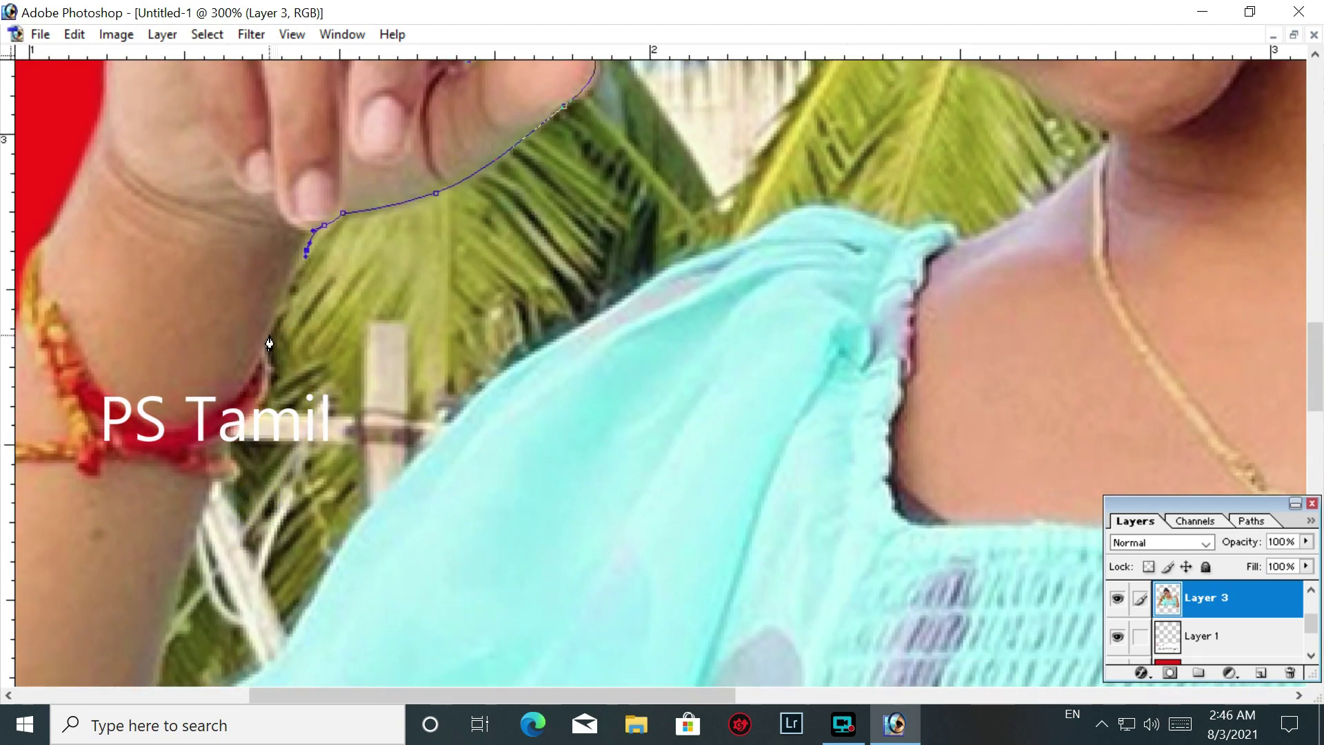
left_click_drag(262, 372, 231, 422)
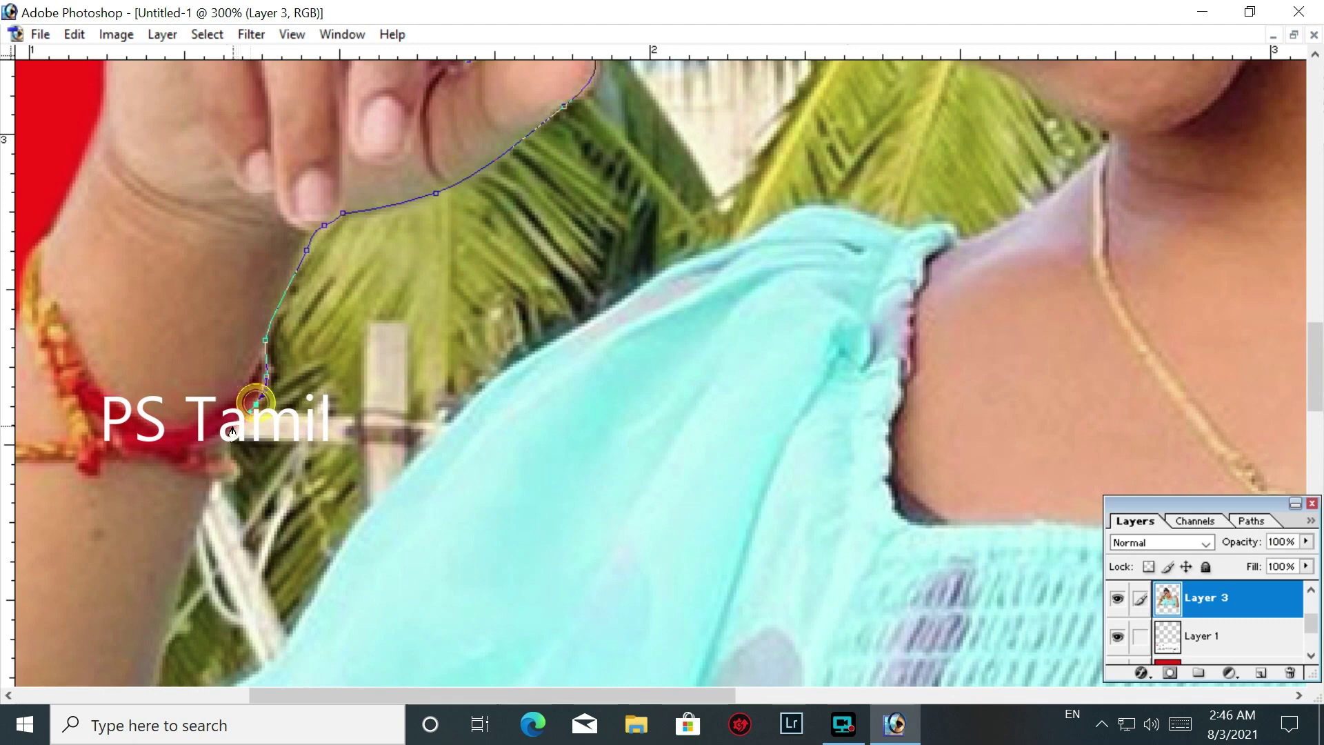
scroll(227, 424, "down", 1)
scroll(227, 424, "down", 5)
scroll(234, 379, "left", 1)
left_click_drag(254, 340, 248, 346)
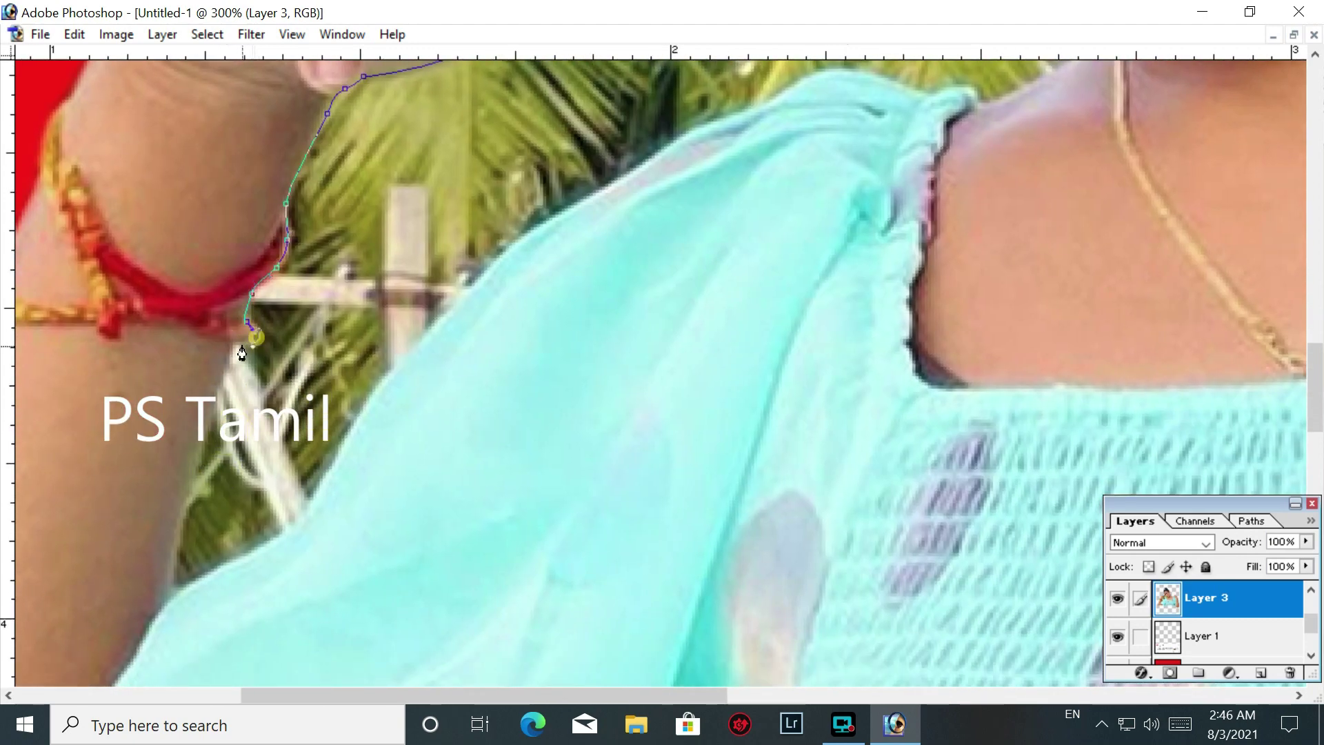
scroll(248, 347, "down", 6)
scroll(248, 346, "left", 1)
Continue the path down the arm, along the sleeve, shoulder and jawline, closing it at the start
left_click(201, 385)
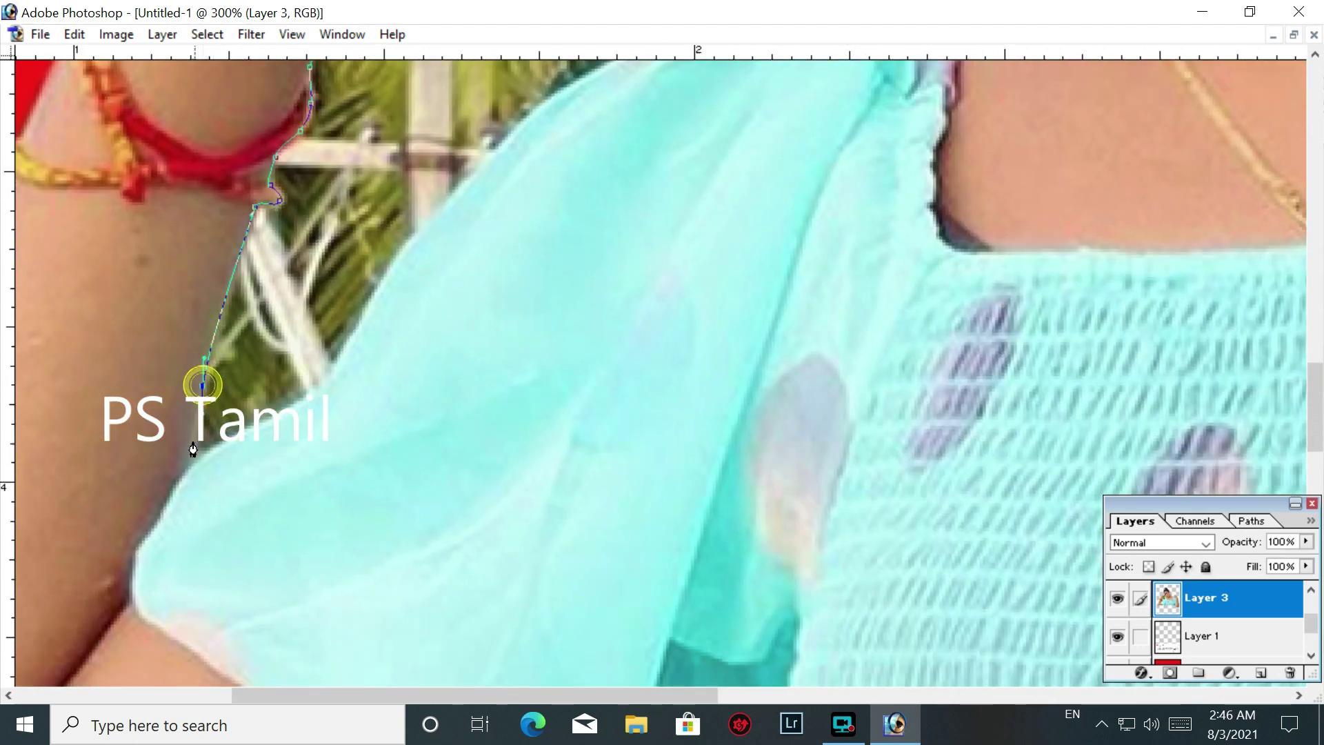
left_click_drag(192, 466, 300, 410)
scroll(348, 345, "up", 4)
scroll(349, 346, "right", 2)
left_click(296, 459)
scroll(349, 365, "up", 8)
scroll(349, 365, "right", 10)
left_click_drag(308, 387, 378, 350)
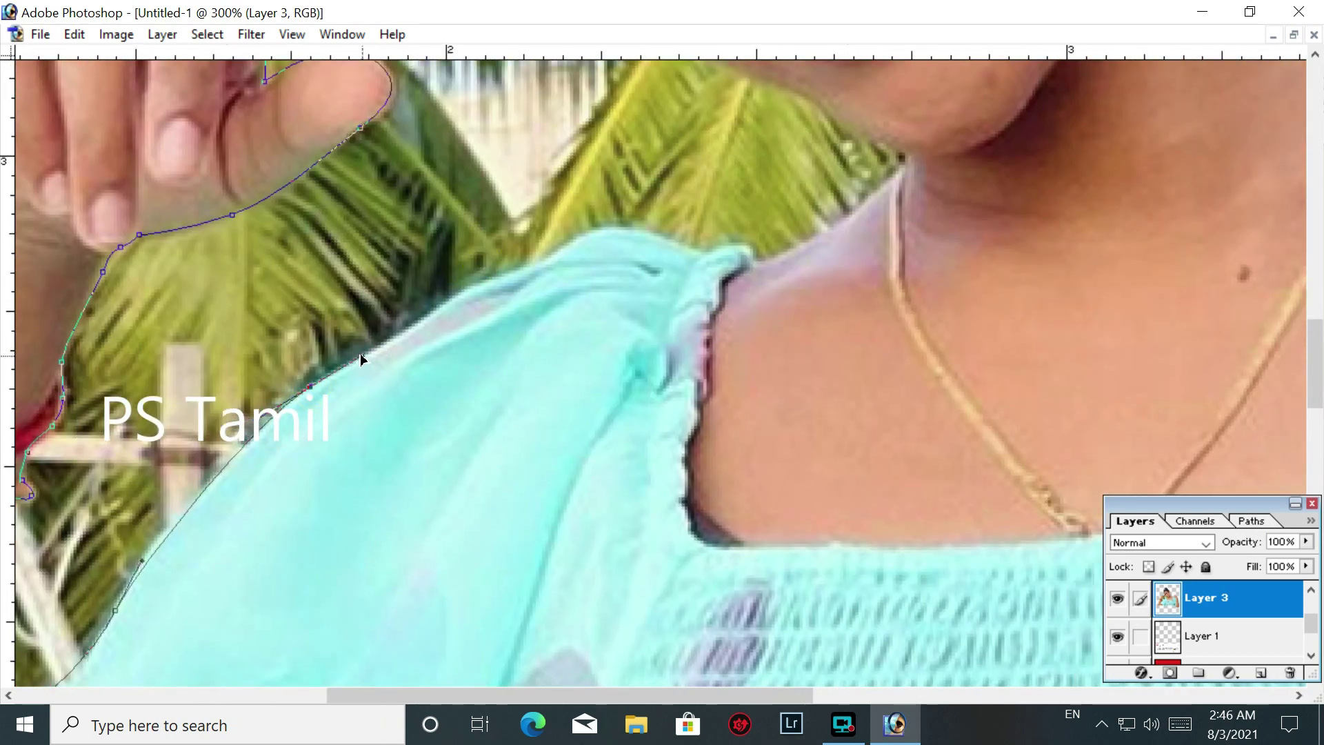
scroll(312, 432, "up", 5)
scroll(311, 432, "right", 8)
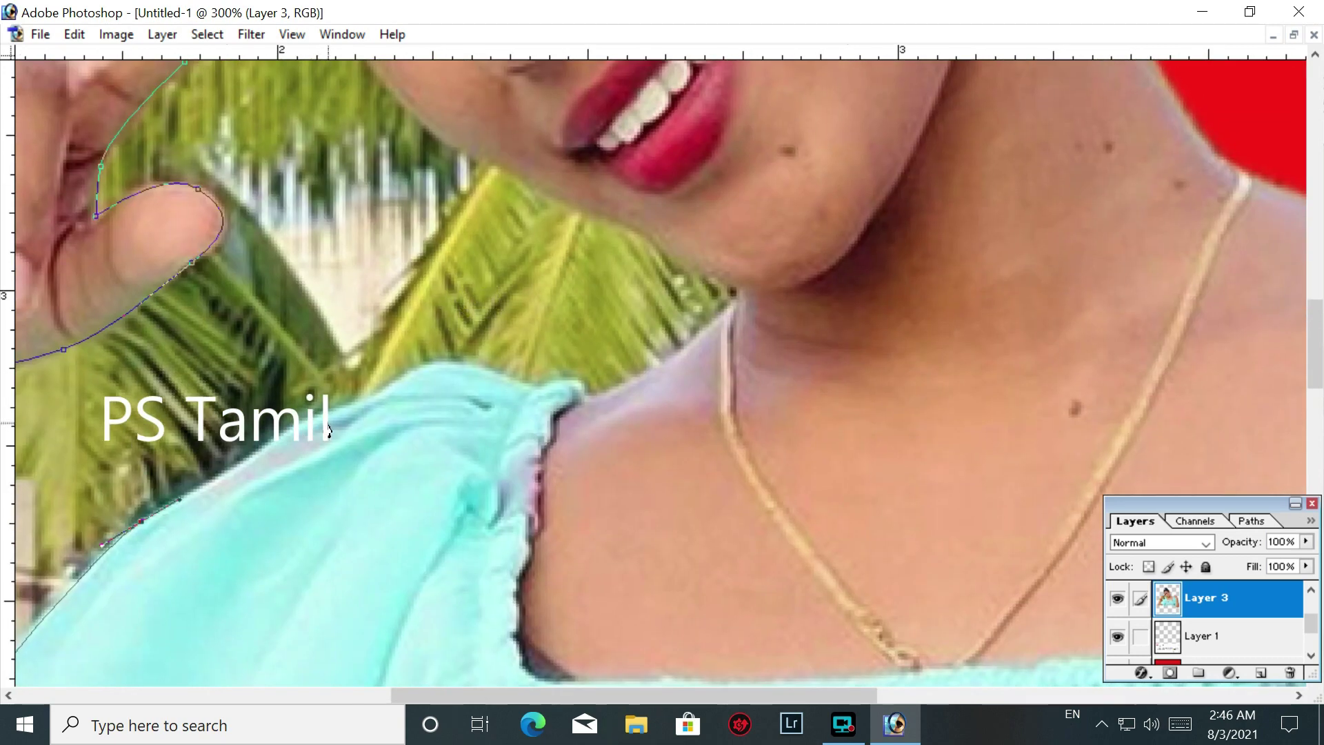
scroll(431, 389, "up", 2)
scroll(430, 389, "right", 6)
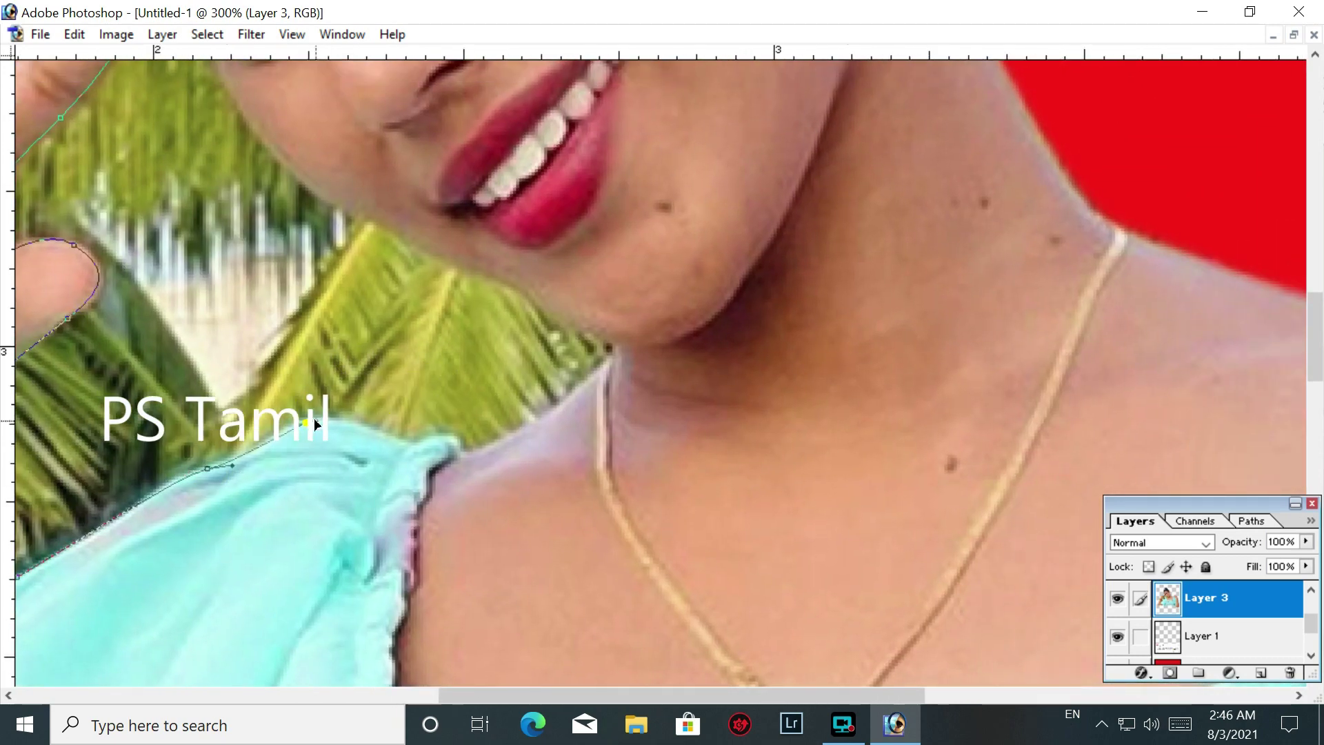
left_click(383, 436)
left_click_drag(441, 437, 494, 449)
scroll(463, 461, "up", 3)
scroll(464, 460, "right", 5)
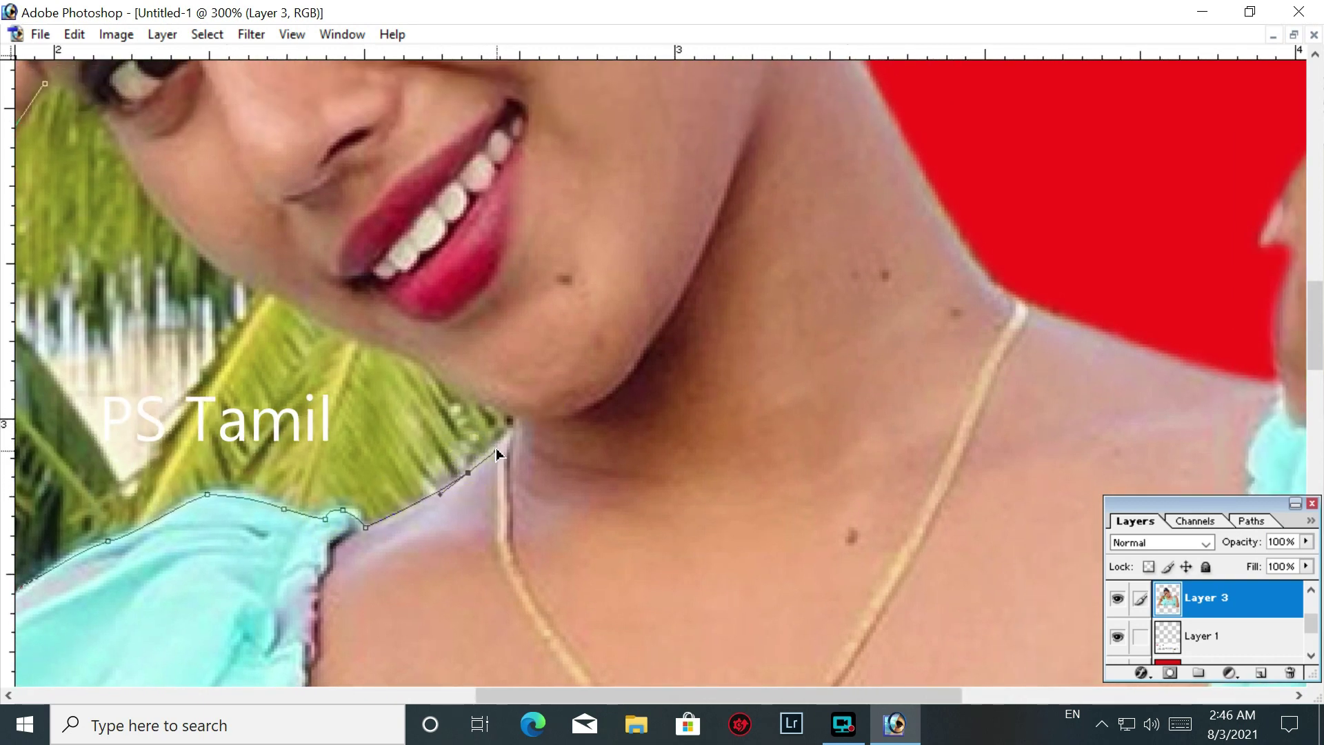
left_click(511, 429)
left_click_drag(511, 432, 471, 477)
scroll(509, 441, "up", 3)
scroll(509, 442, "left", 1)
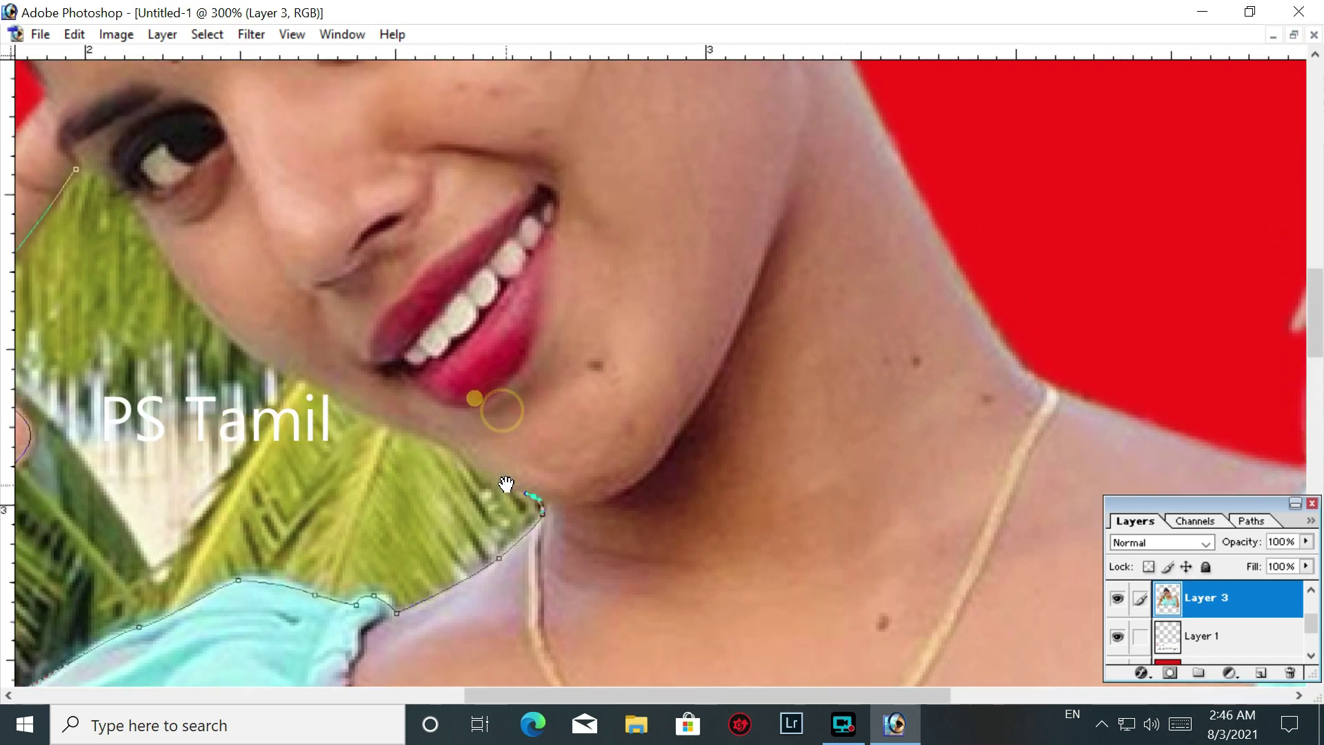
left_click(460, 455)
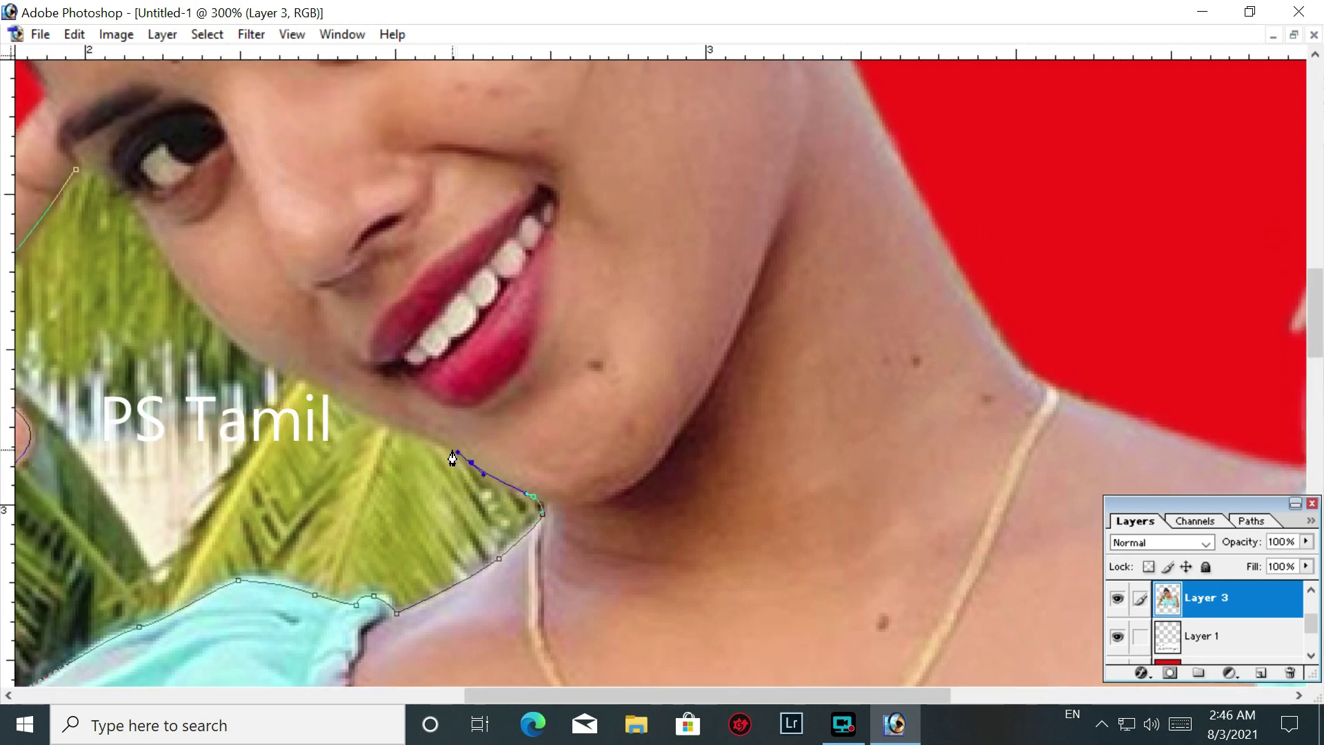
scroll(453, 458, "up", 3)
scroll(452, 458, "left", 5)
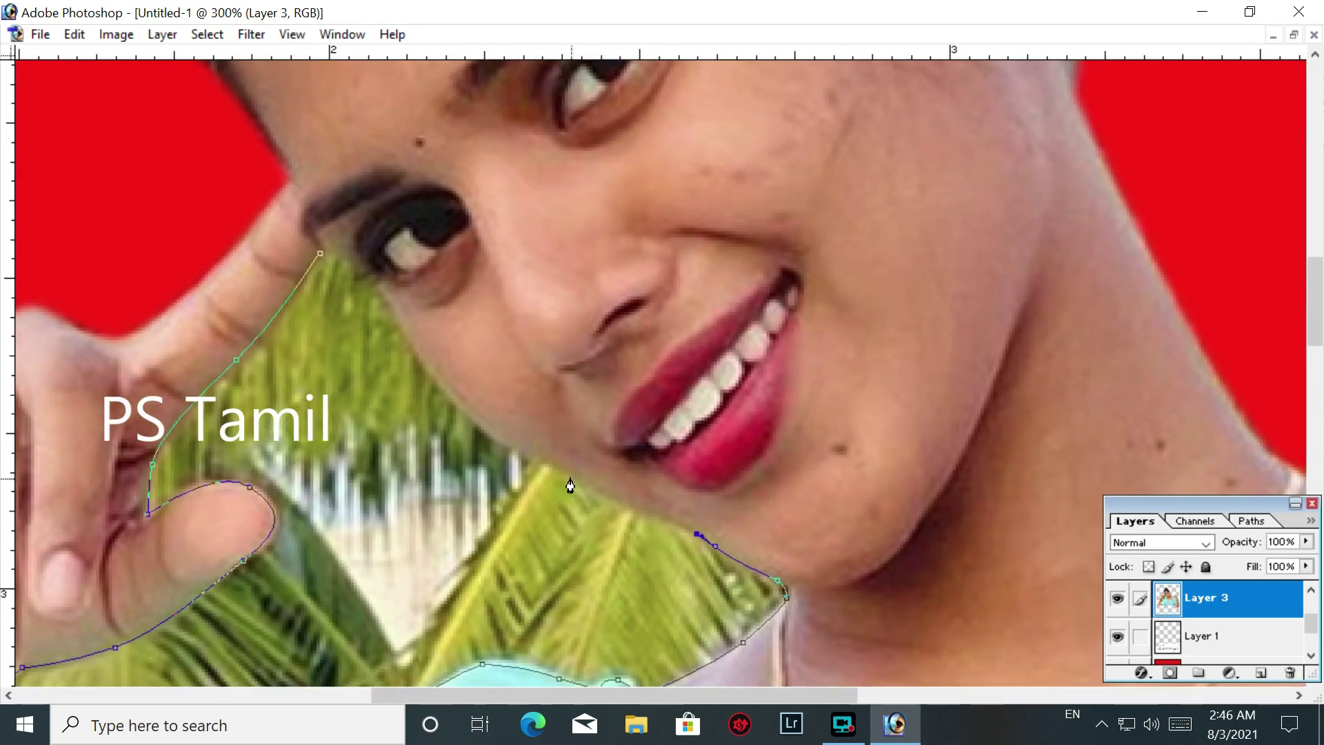
mouse_move(431, 395)
left_mouse_down()
mouse_move(495, 468)
mouse_move(481, 429)
mouse_move(481, 479)
mouse_move(431, 426)
left_mouse_up()
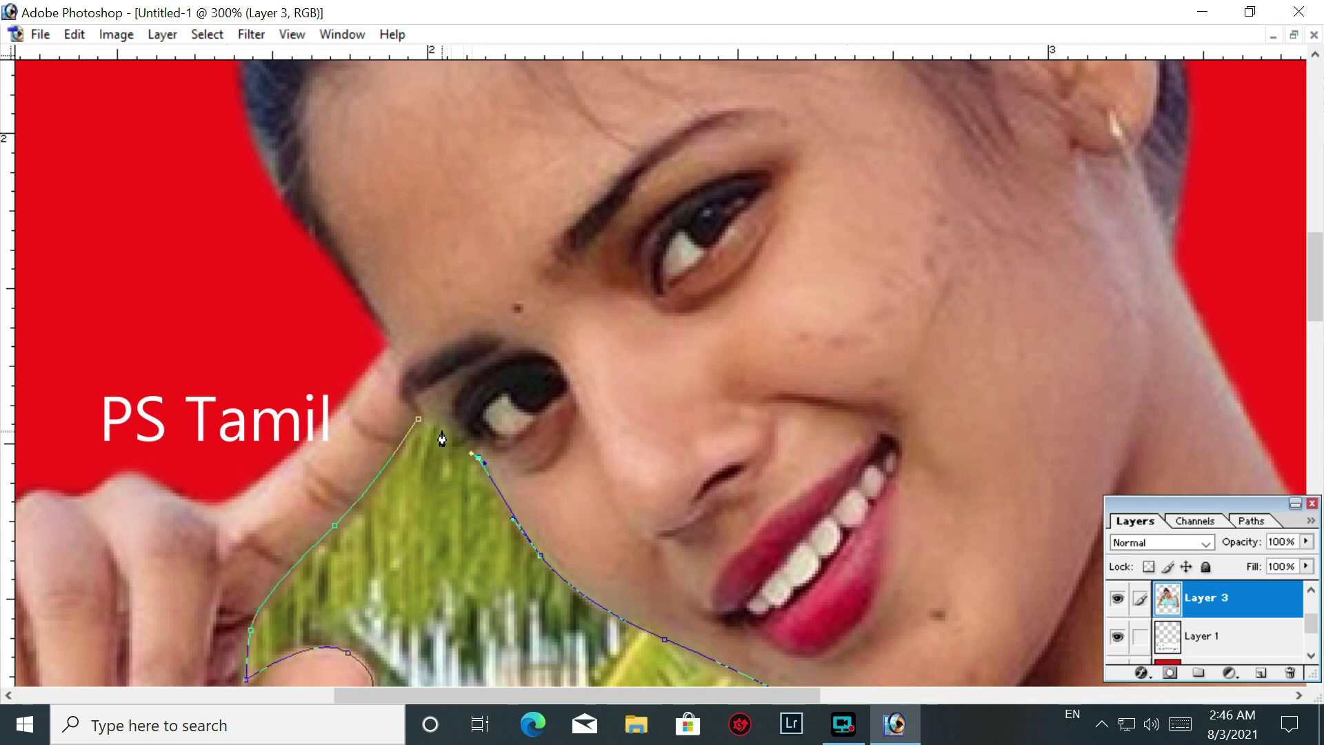
left_click(422, 419)
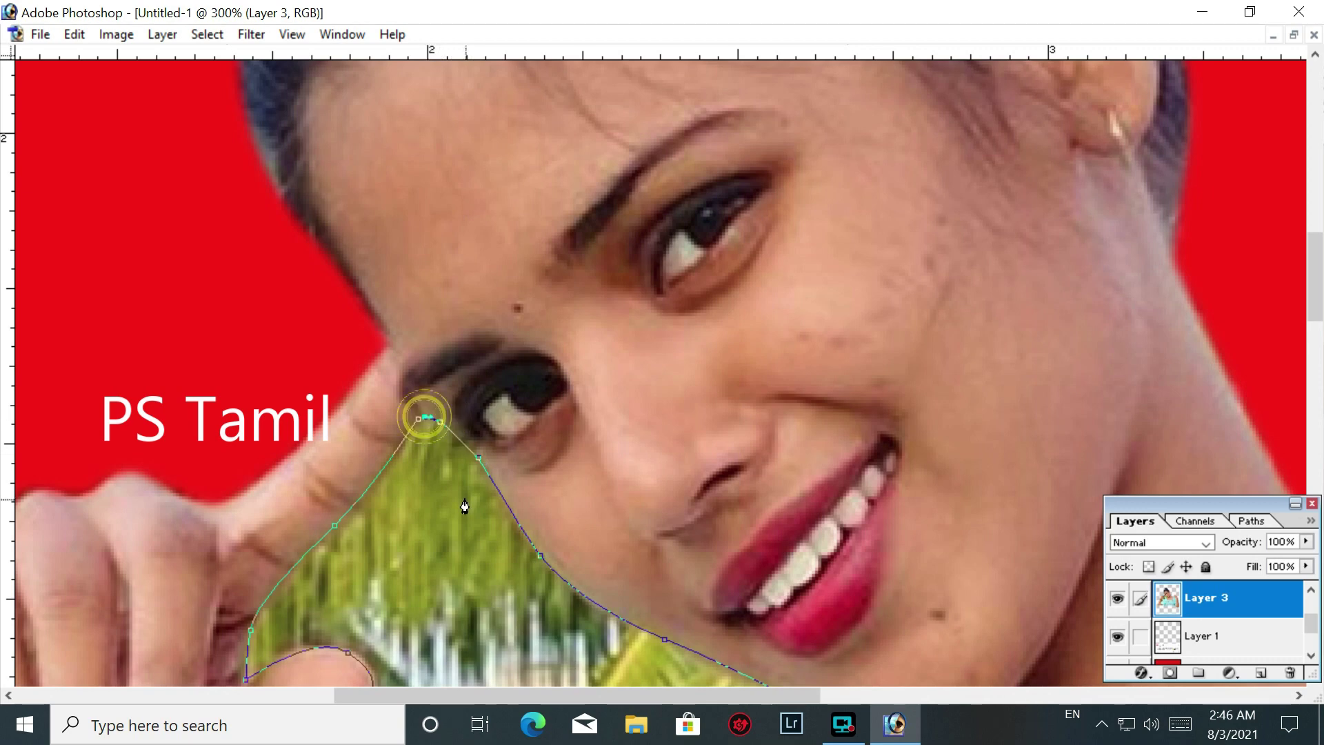
Convert the closed path into a selection with Make Selection
right_click(461, 506)
left_click(571, 372)
key("Return")
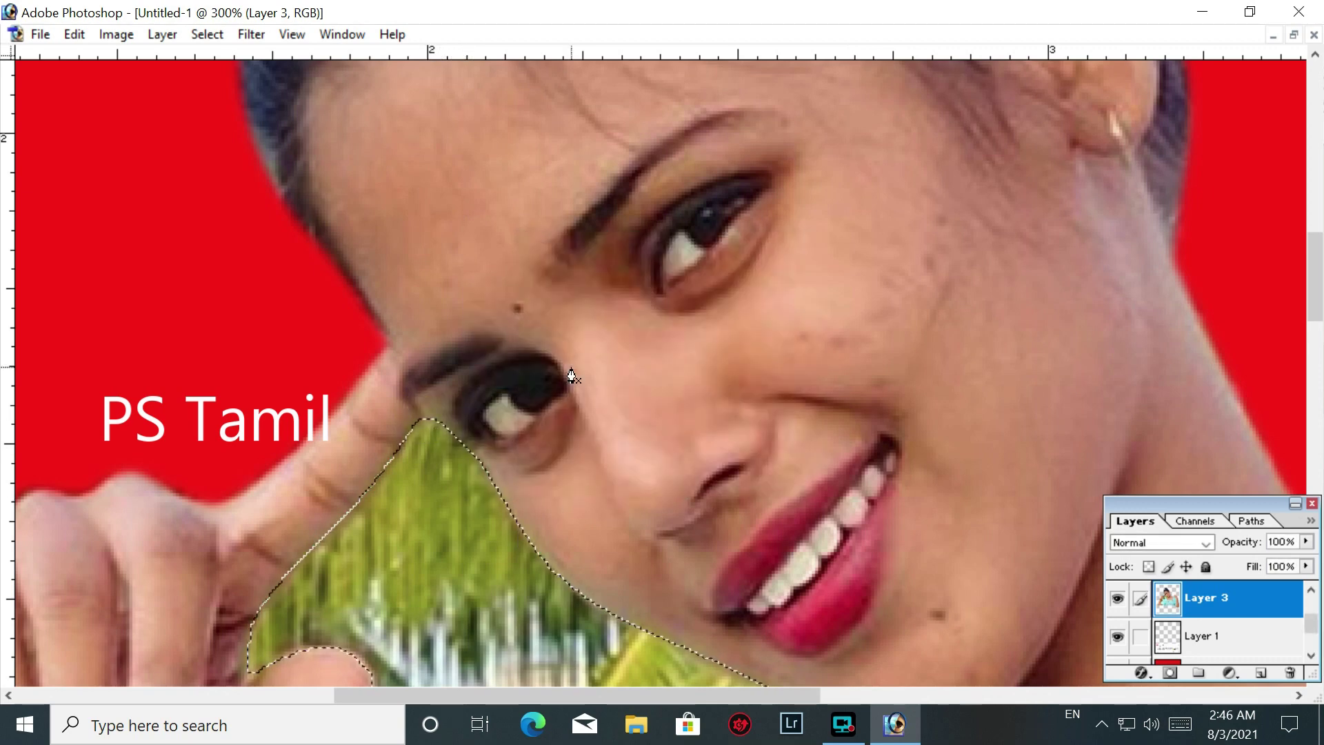
Load Layer 3's outline as a selection, invert it, deselect, and activate the Background layer
key("ctrl+minus")
key("ctrl+minus")
key("ctrl+minus")
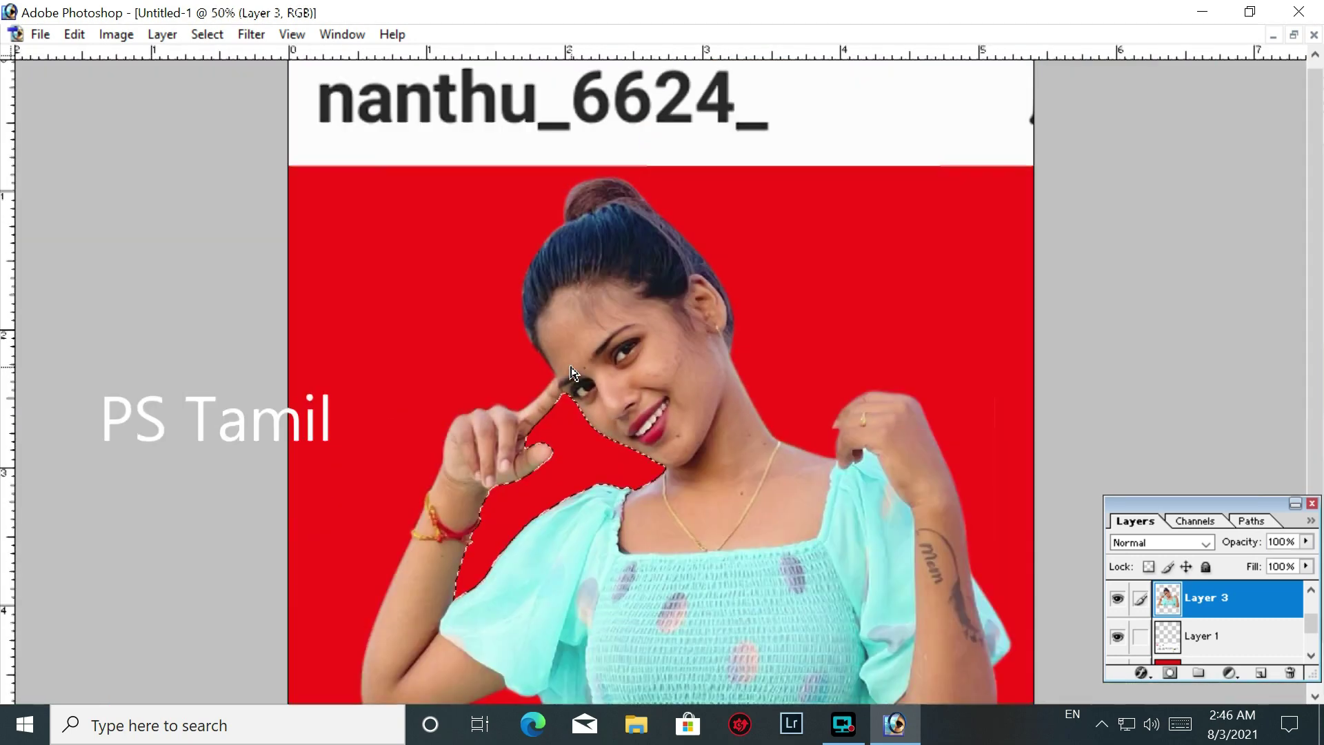
left_click(1166, 601, "ctrl")
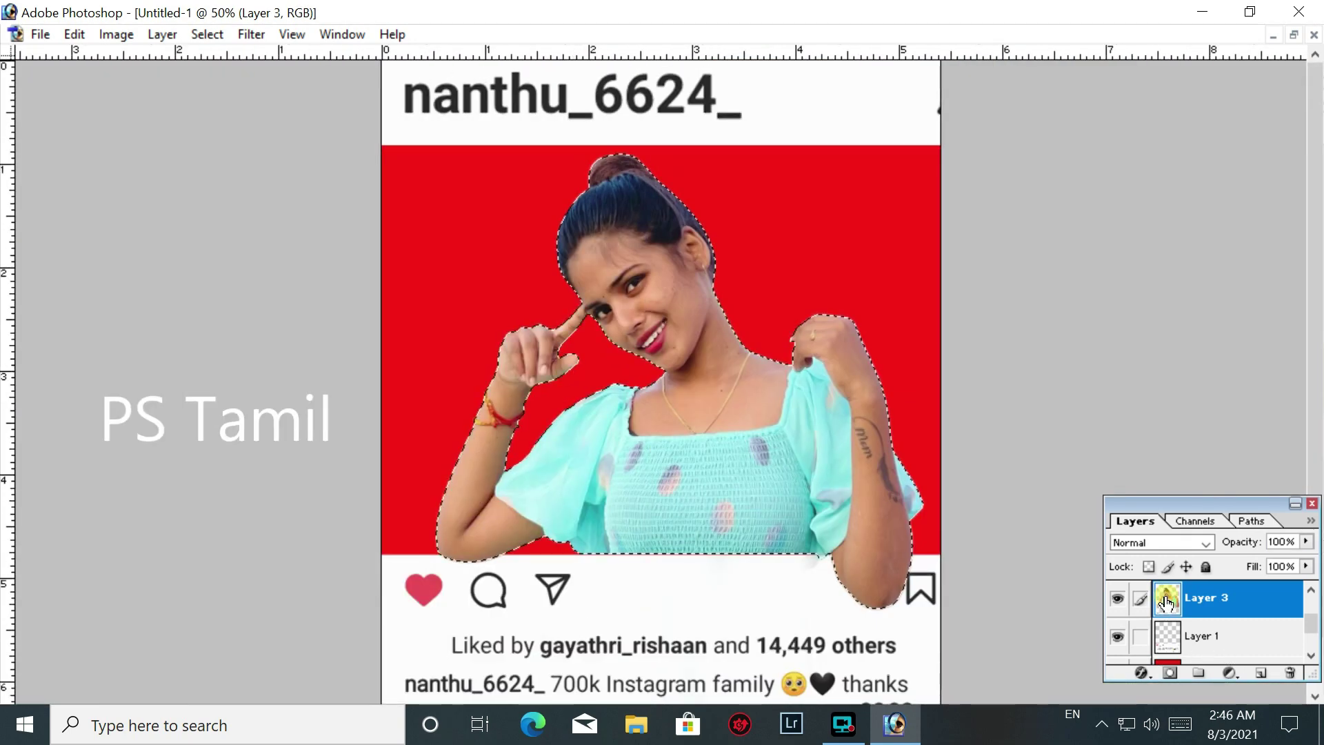
key("ctrl+shift+i")
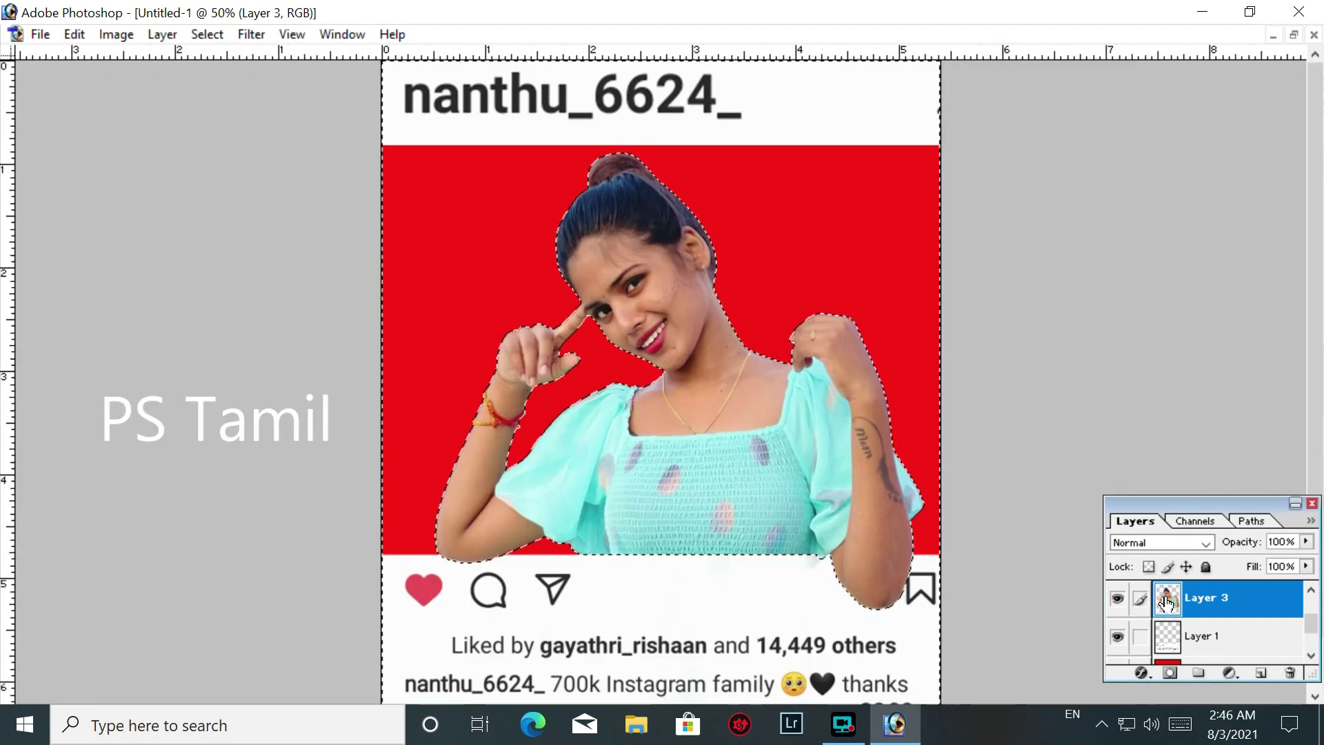
key("ctrl+d")
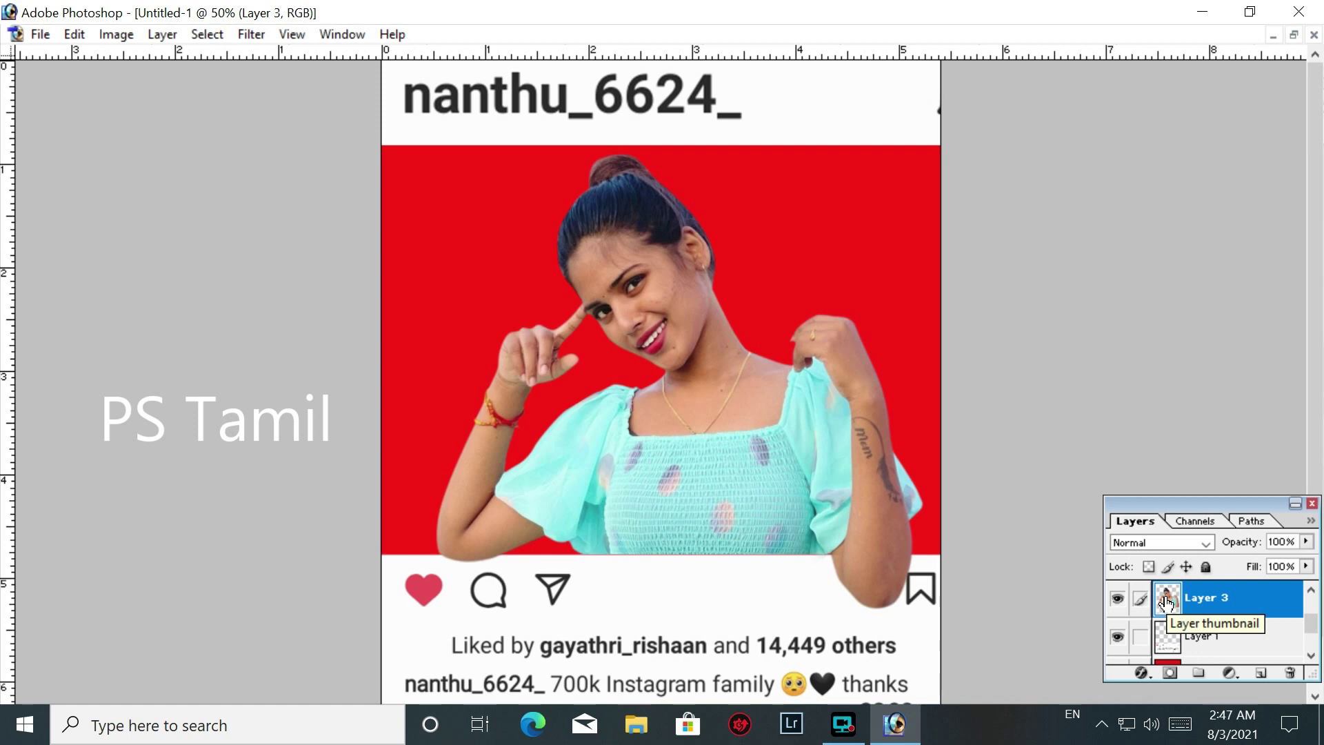
left_click(1200, 660)
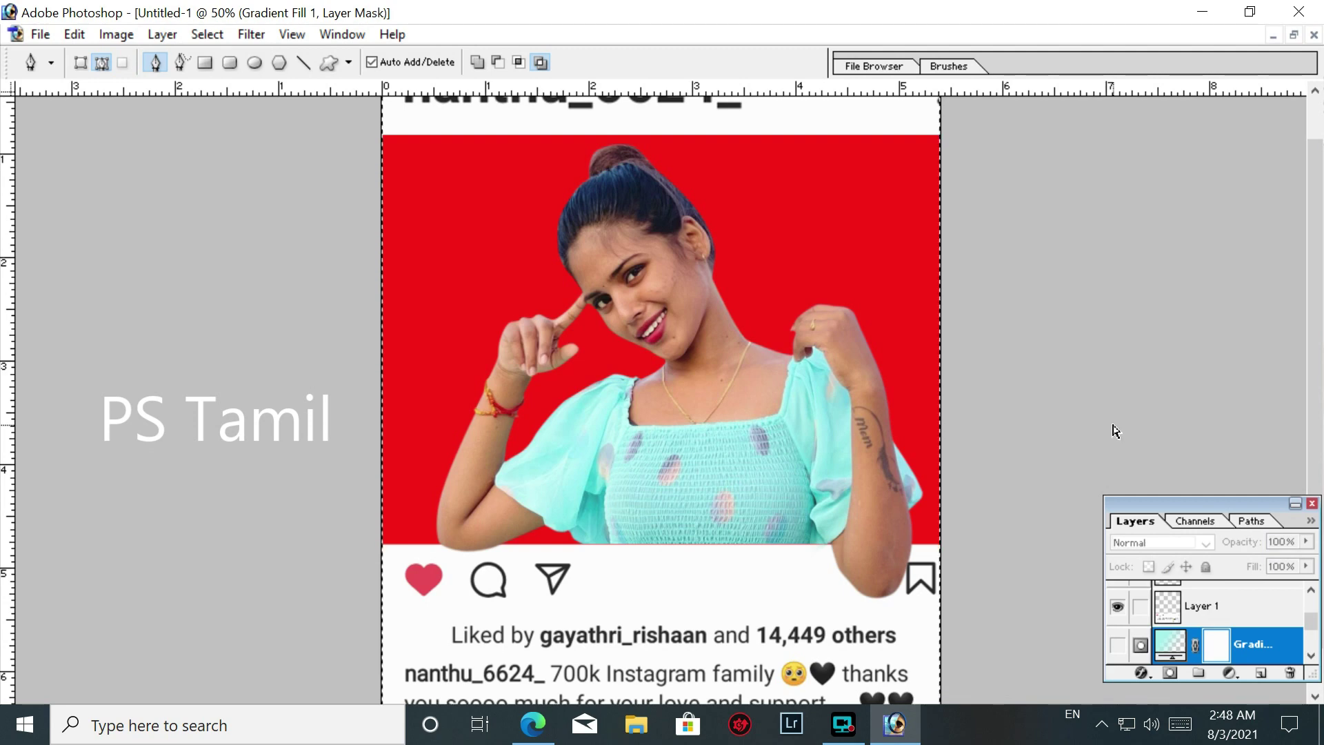
Open the blue gradient image R (1).png from Downloads, then close it
key("ctrl+o")
left_click(473, 336)
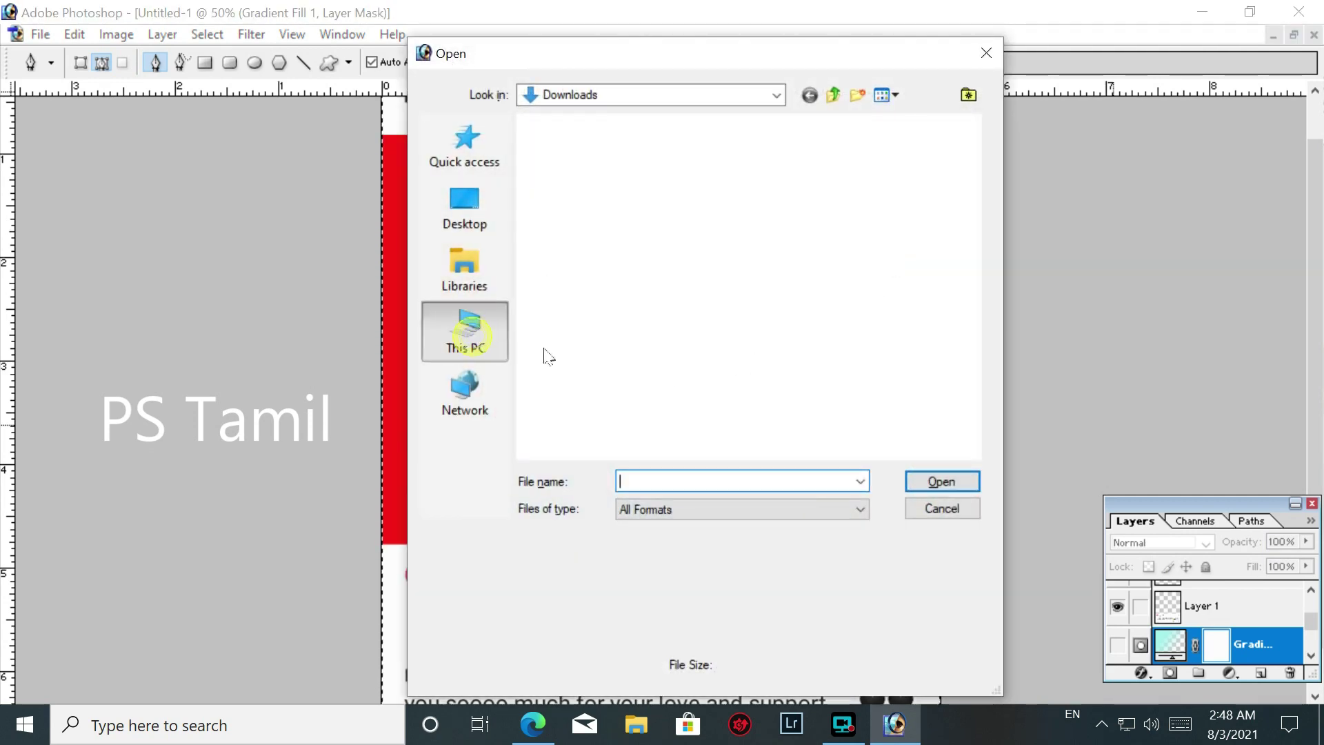
scroll(586, 373, "down", 5)
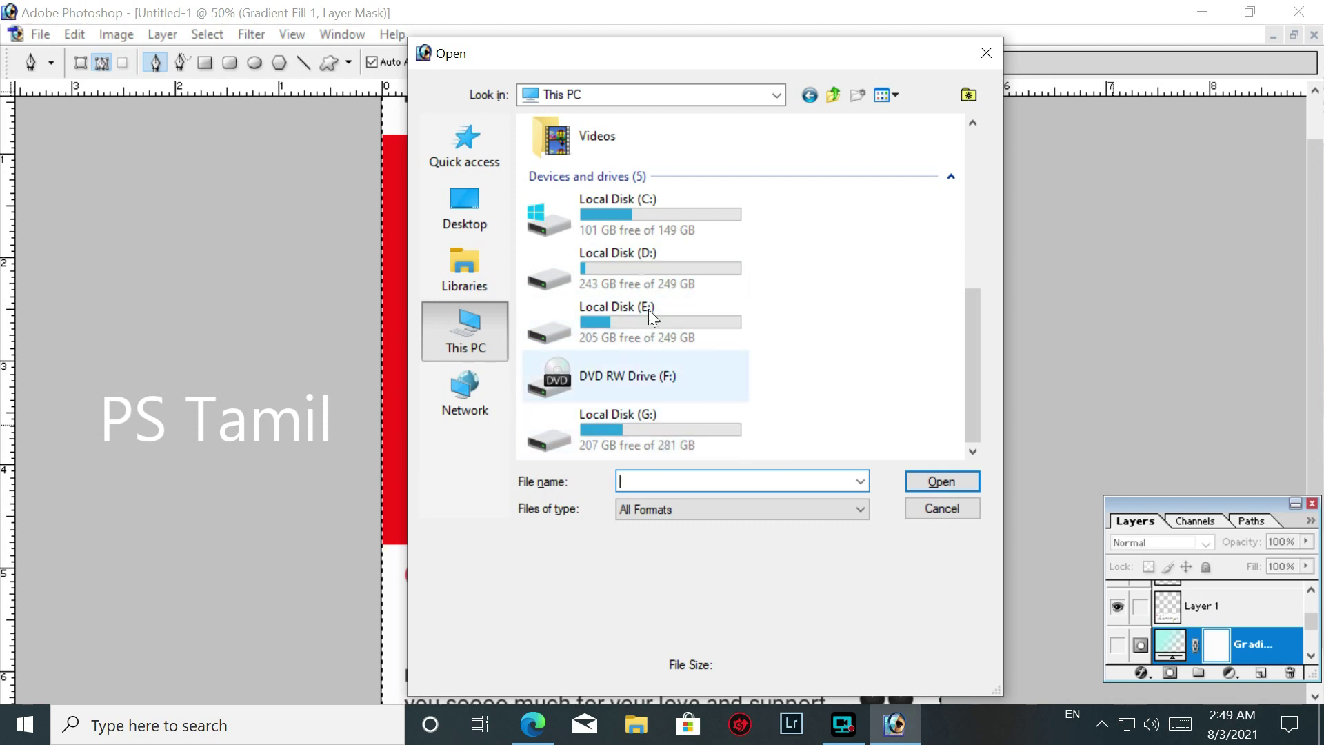
scroll(629, 256, "up", 5)
double_click(619, 330)
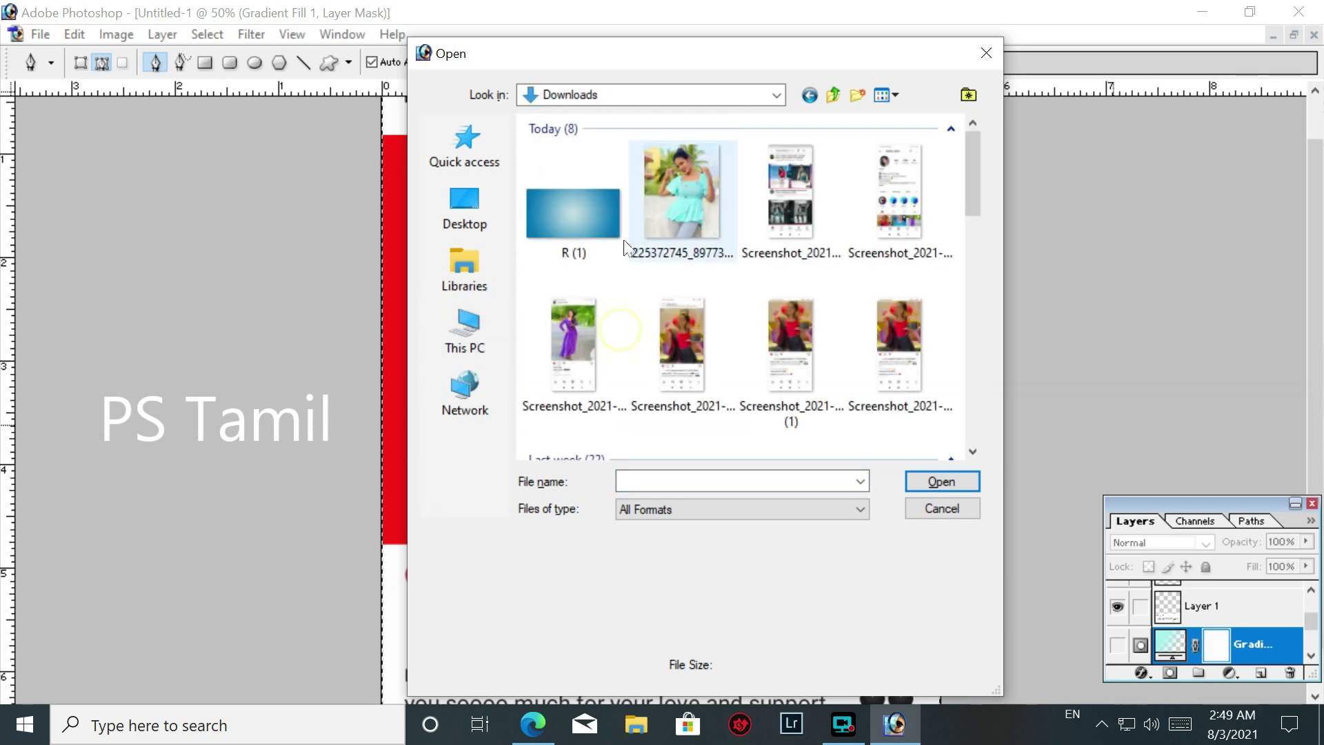
left_click(938, 483)
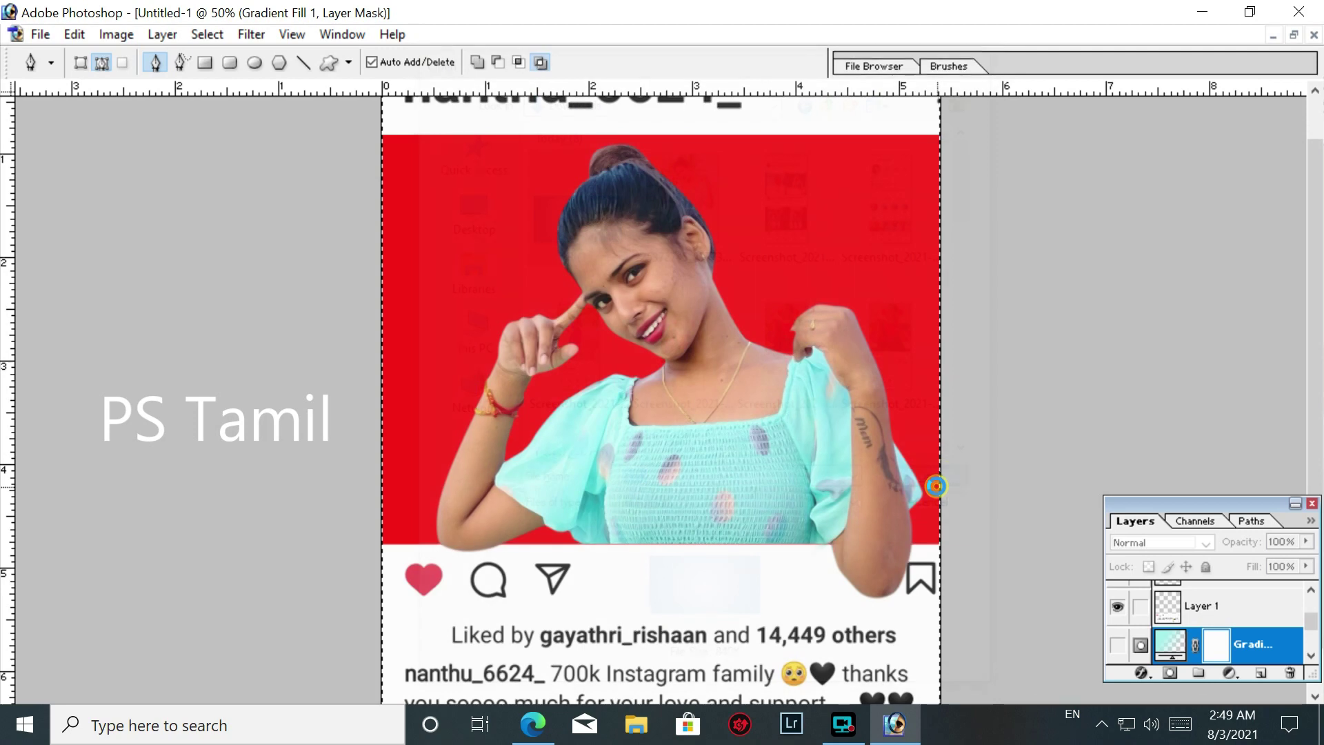
key("ctrl+w")
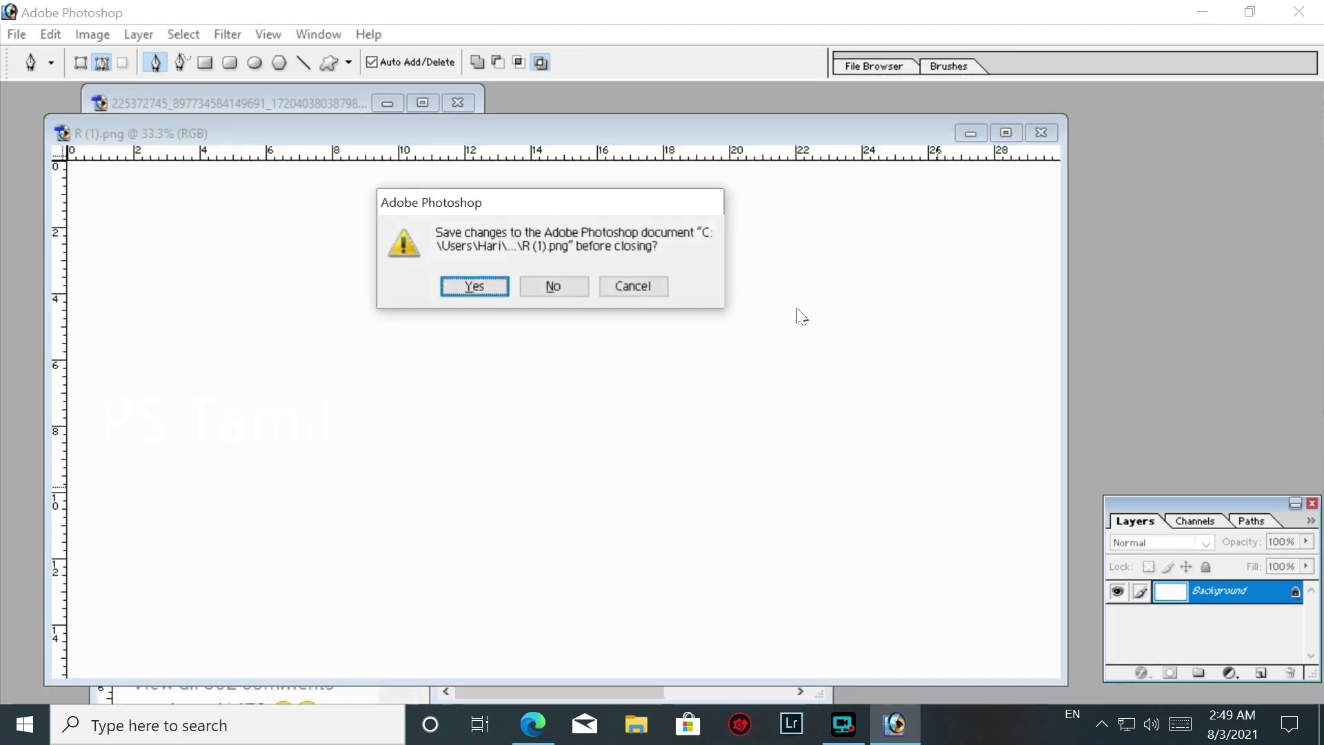
left_click(575, 293)
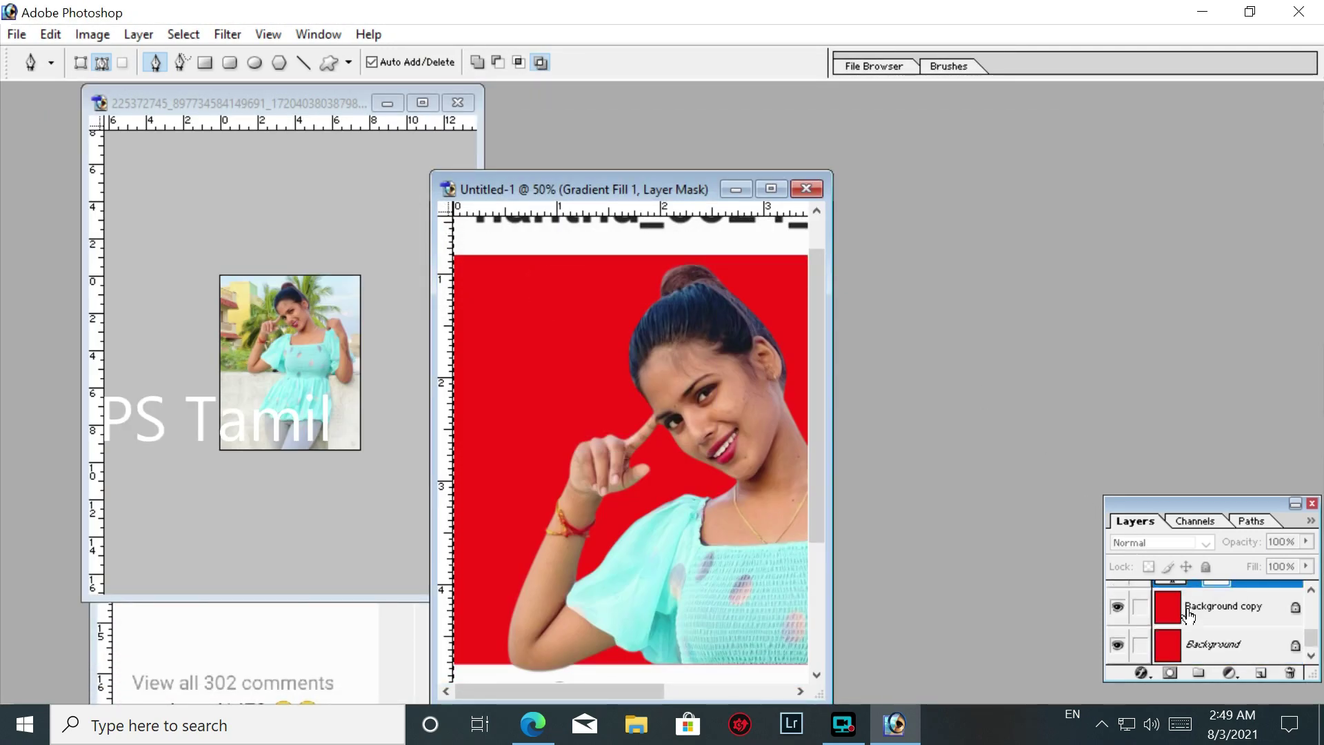
Delete the Gradient Fill 1 and Background copy layers
scroll(1187, 613, "up", 2)
key("Delete")
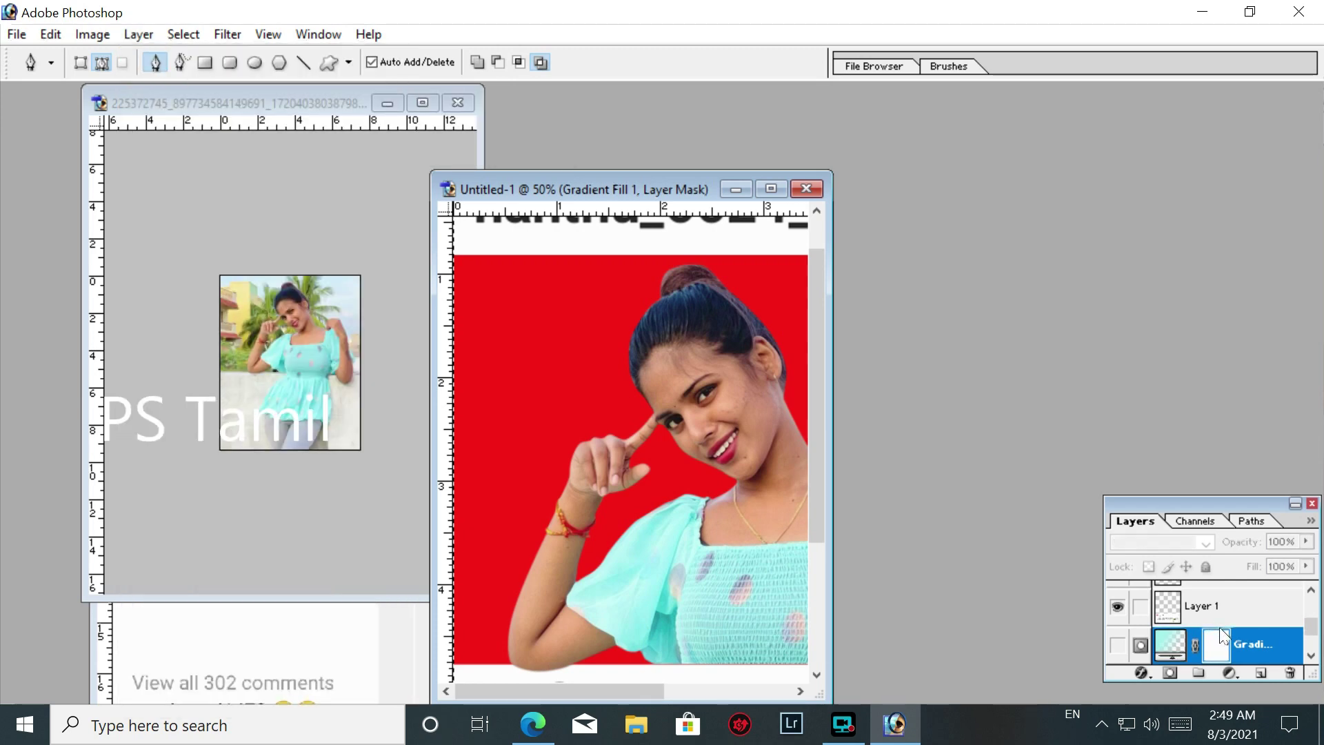
left_click(771, 188)
scroll(1165, 624, "down", 1)
key("alt+l")
left_click(1231, 633)
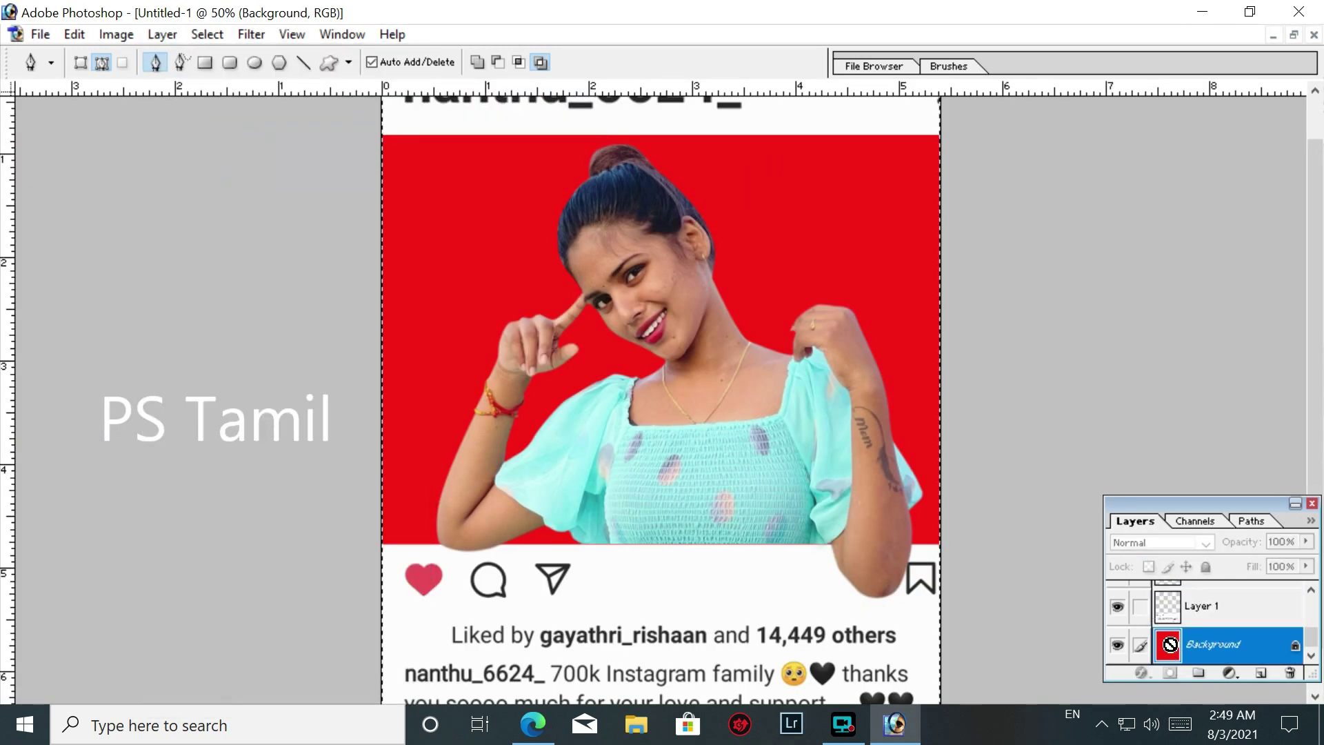
Drag the blue gradient in as Layer 4 above Background and lighten it
left_click_drag(1167, 644, 975, 552)
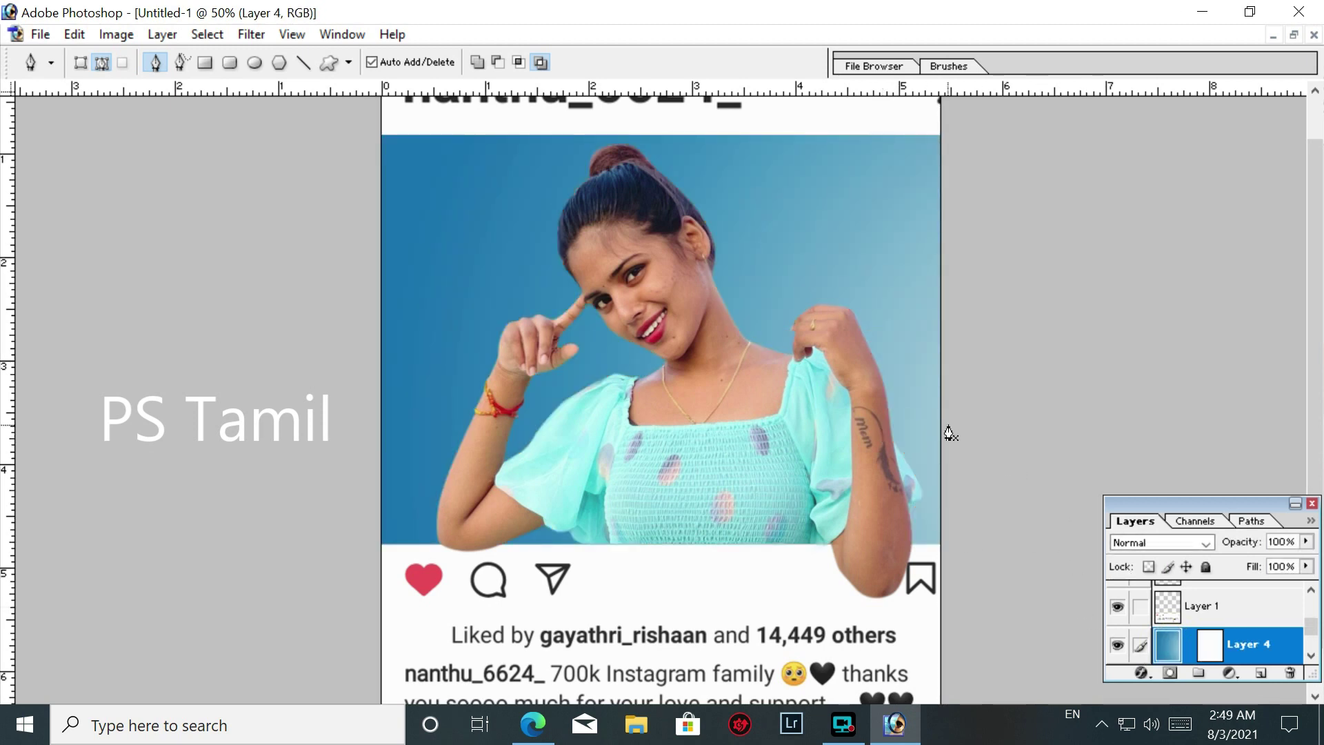
key("v")
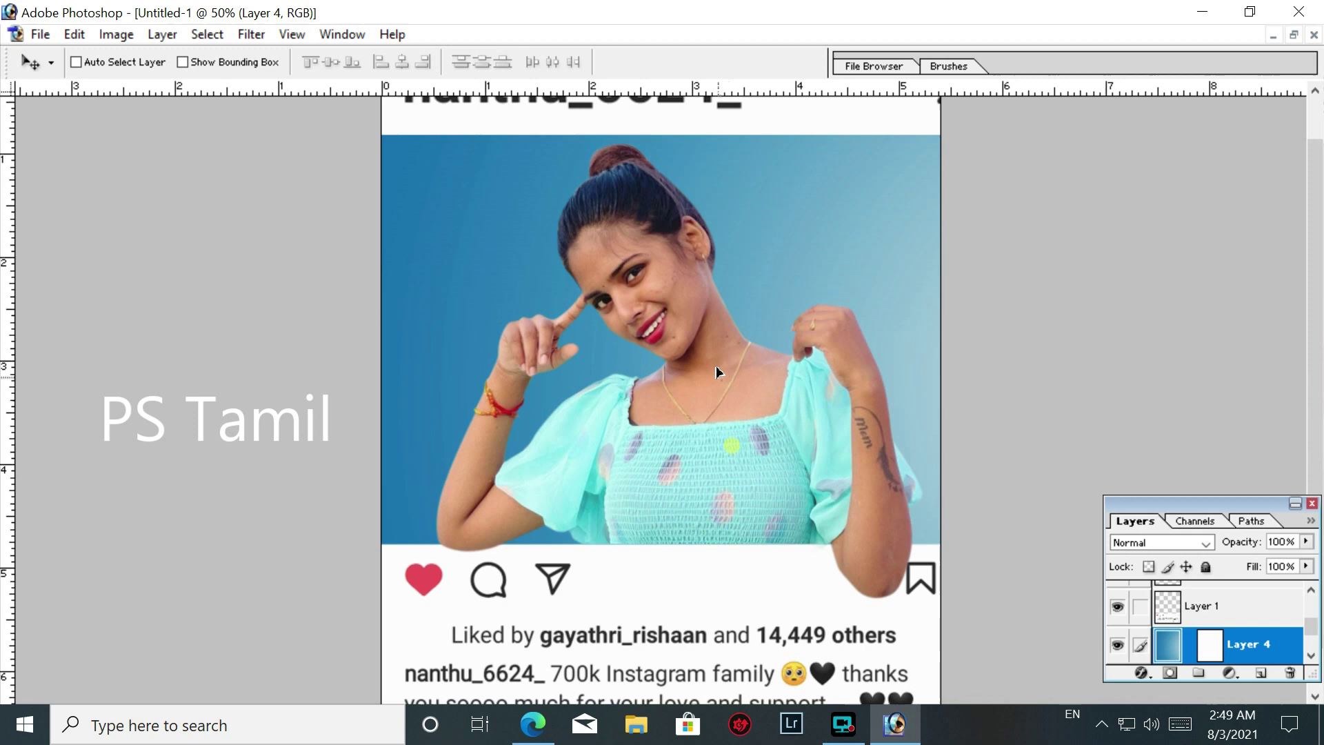
key("shift+plus")
key("shift+plus")
key("shift+plus")
key("shift+plus")
key("shift+plus")
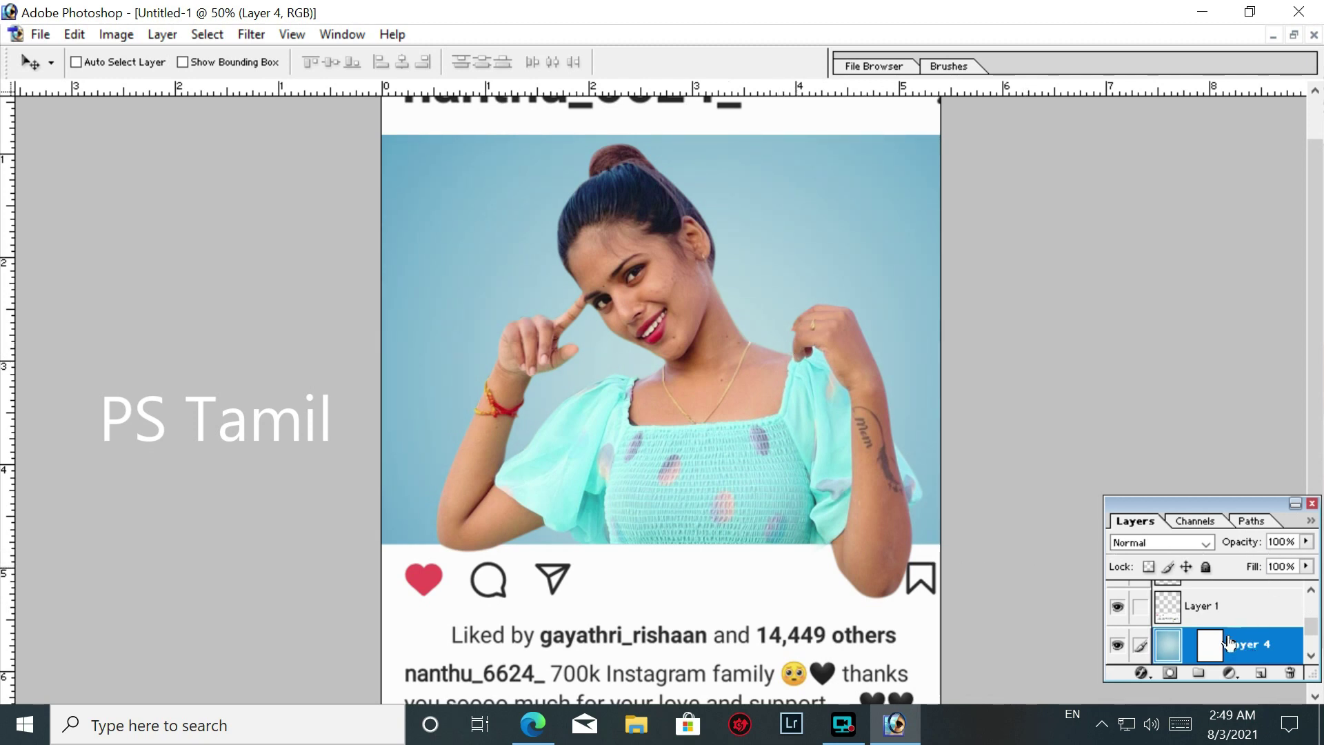
Unlink header Layer 2 from the woman's Layer 3, toggle its visibility, and reselect Layer 3
scroll(1231, 645, "up", 2)
left_click(1204, 643)
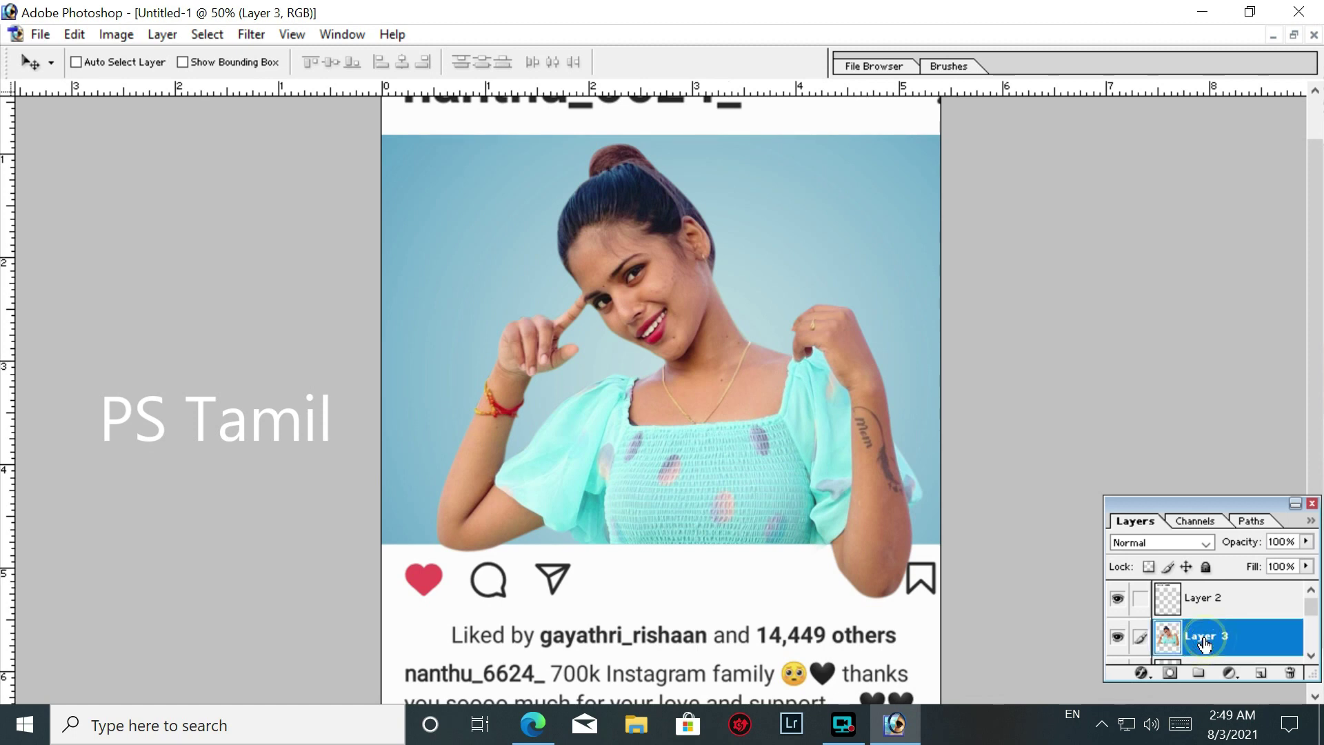
left_click(1131, 601)
scroll(1087, 312, "up", 2)
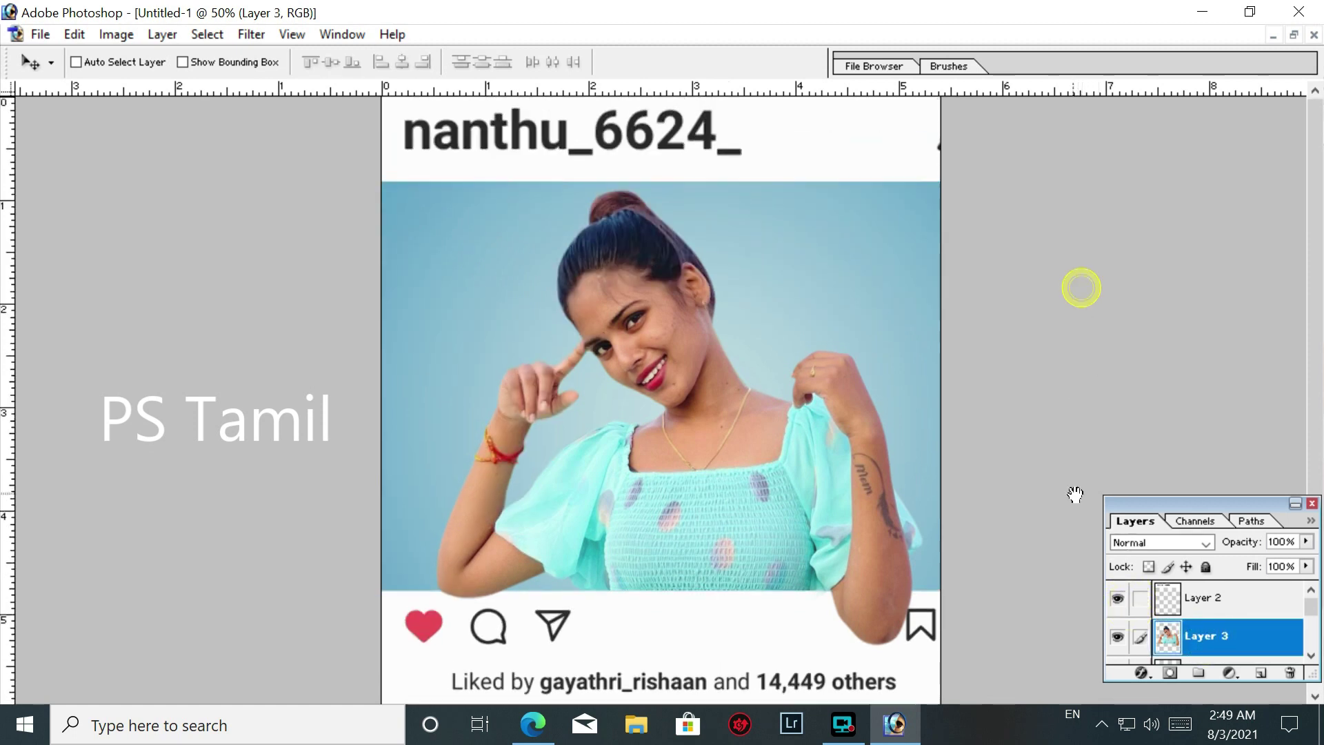
left_click(1210, 599)
left_click(1118, 600)
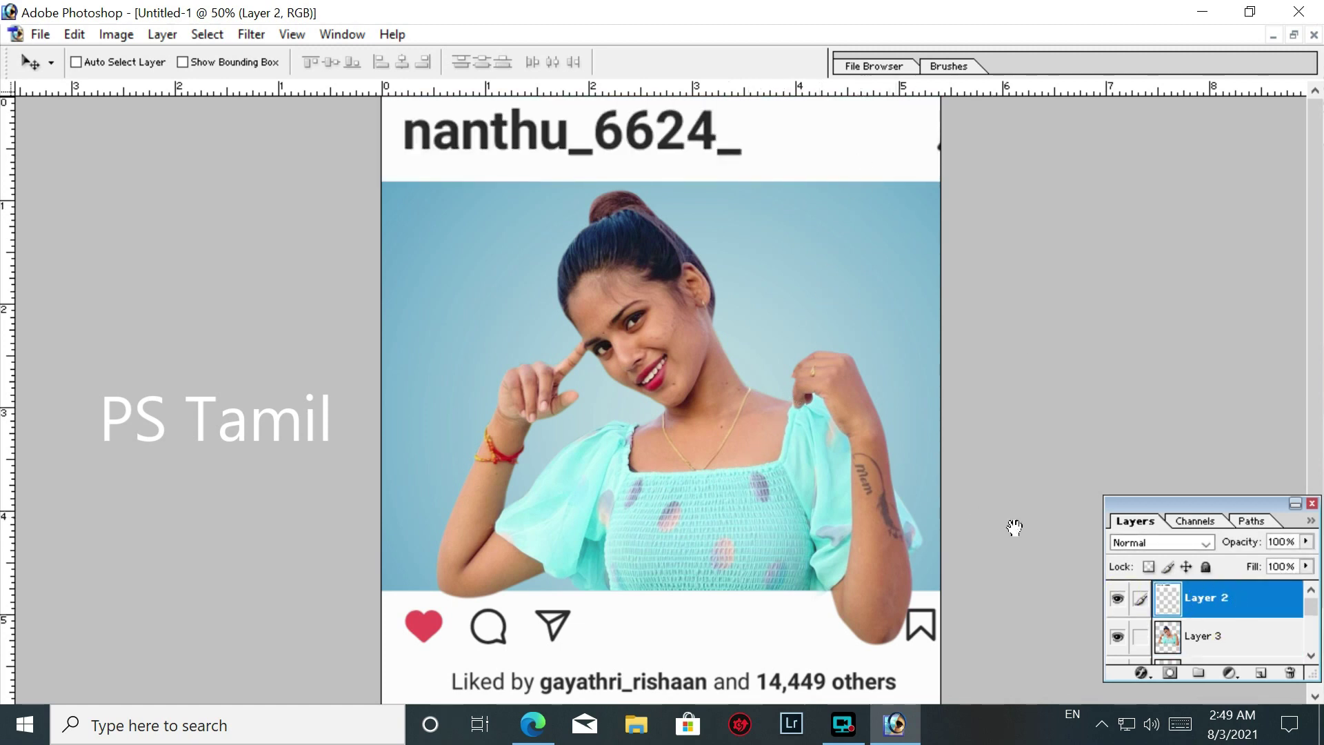
scroll(998, 521, "down", 4)
scroll(962, 275, "up", 4)
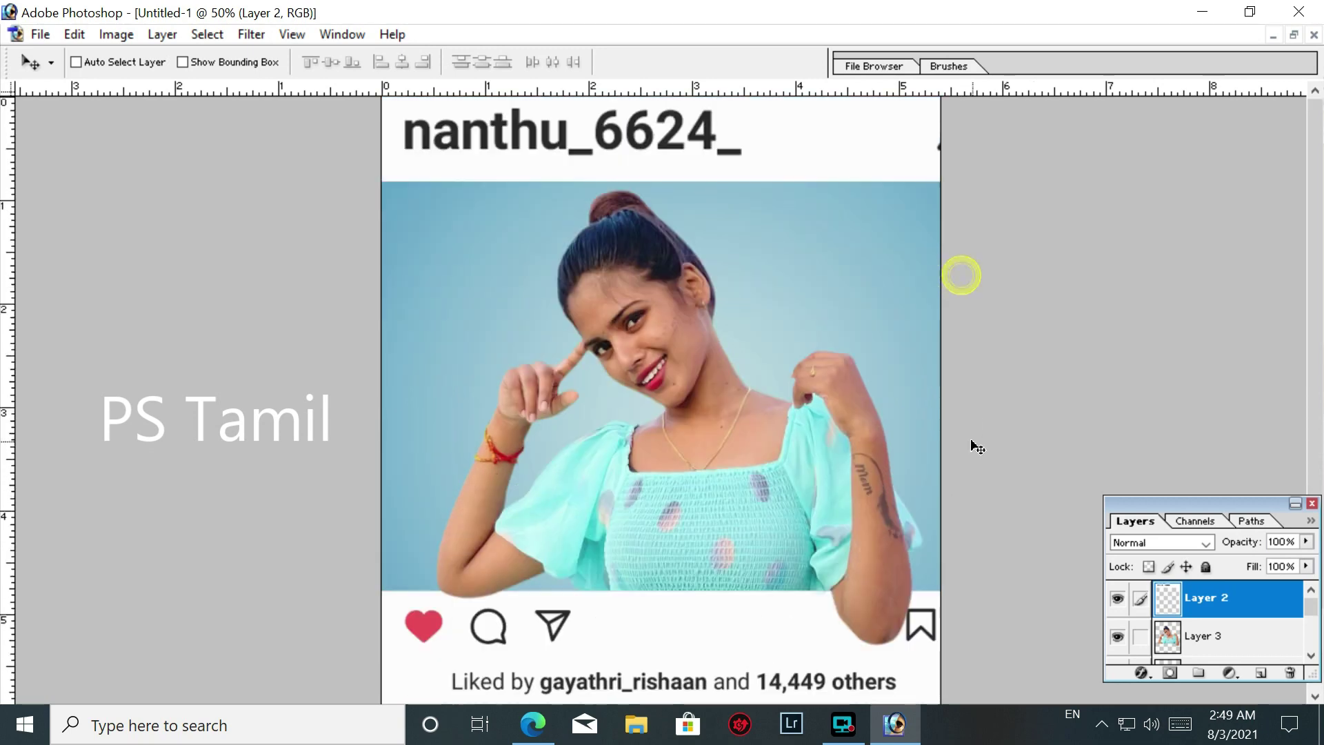
scroll(788, 541, "down", 4)
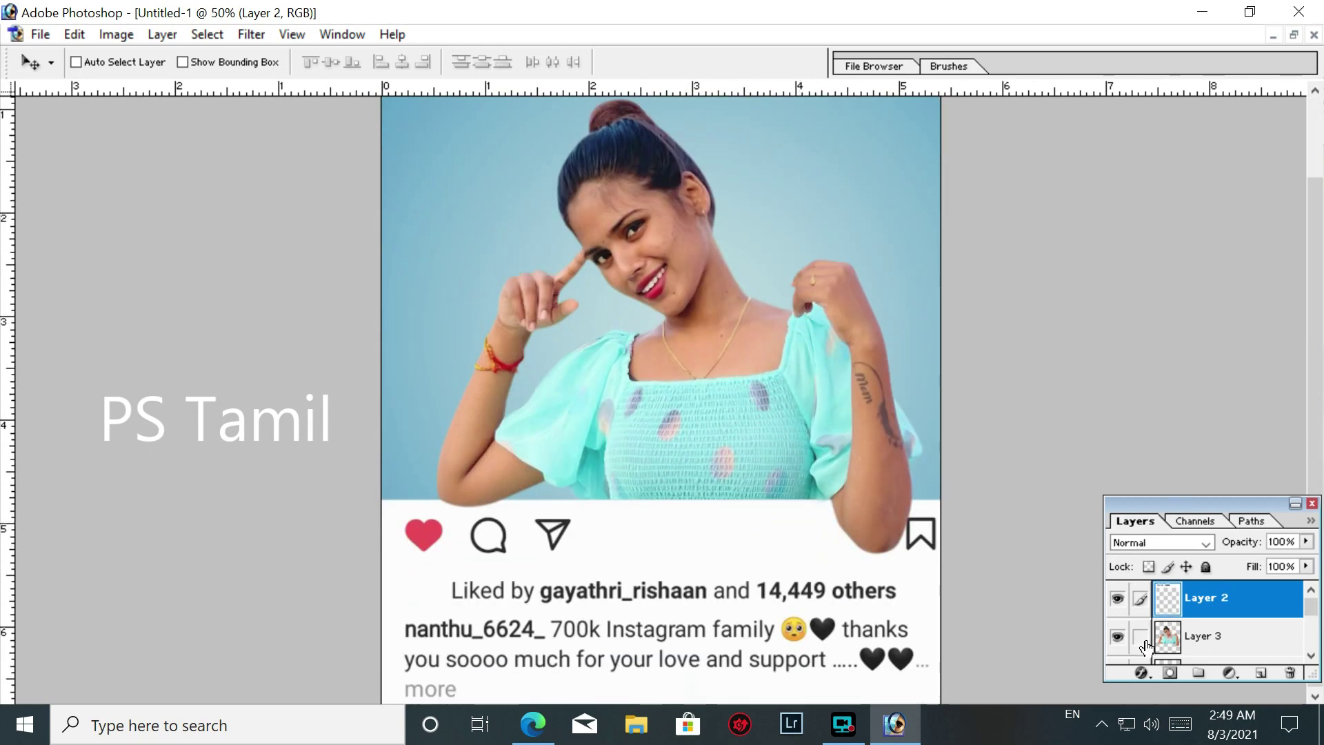
left_click(1229, 635)
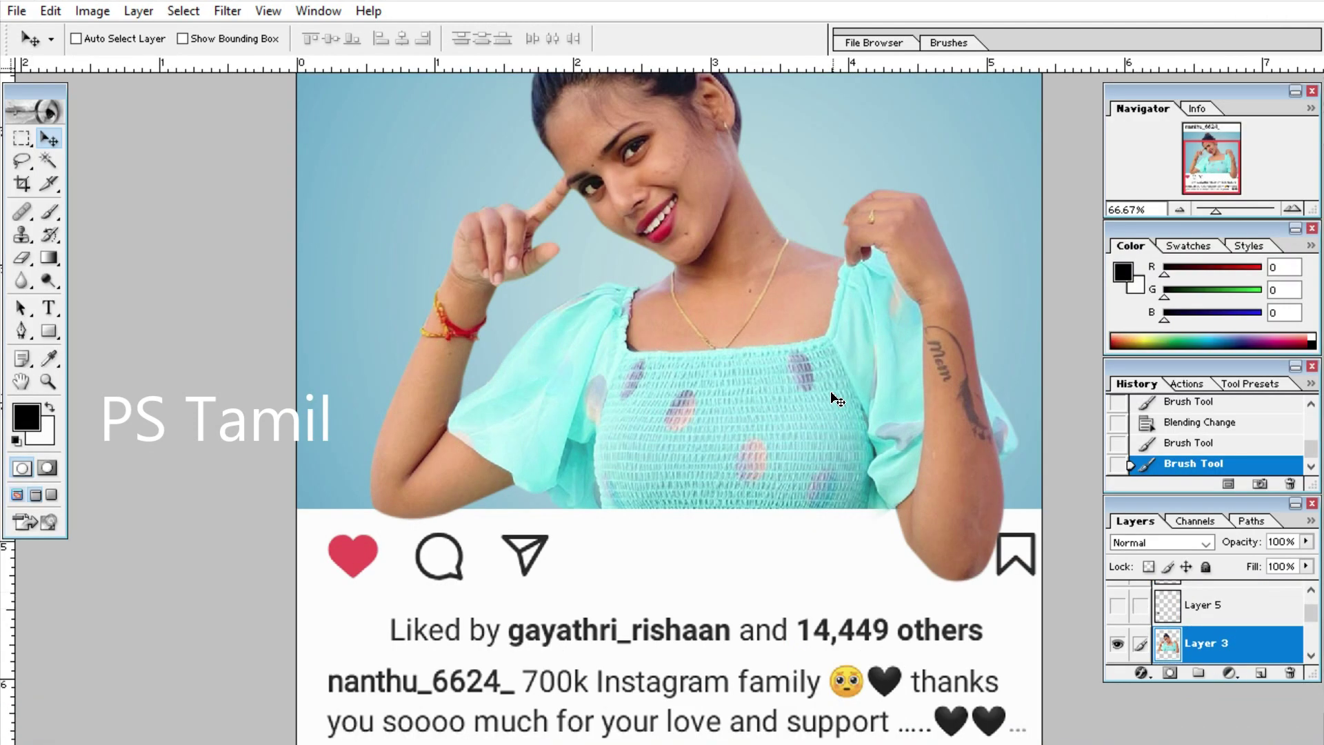
Duplicate the woman's layer, offset the copy slightly, and move it below the original
key("ctrl+j")
mouse_move(836, 398)
left_mouse_down()
mouse_move(850, 398)
mouse_move(834, 417)
left_mouse_up()
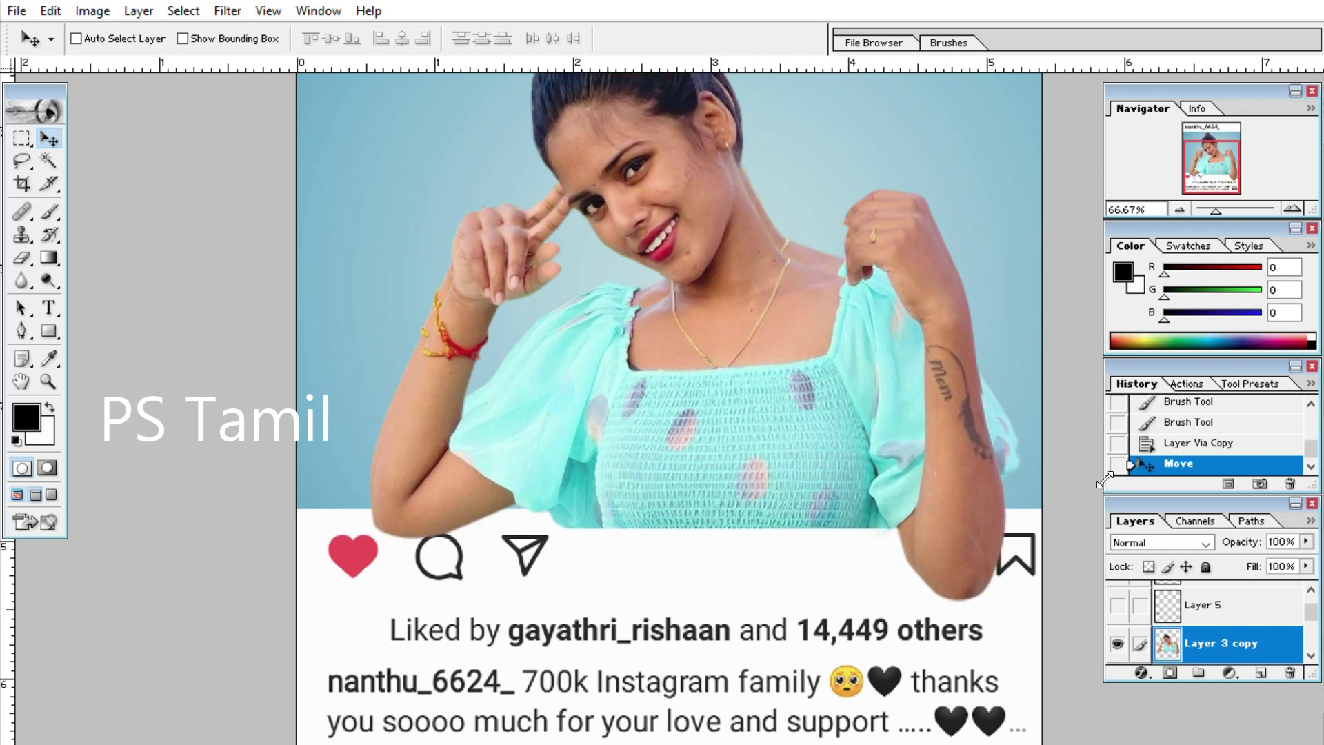
key("ctrl+bracketleft")
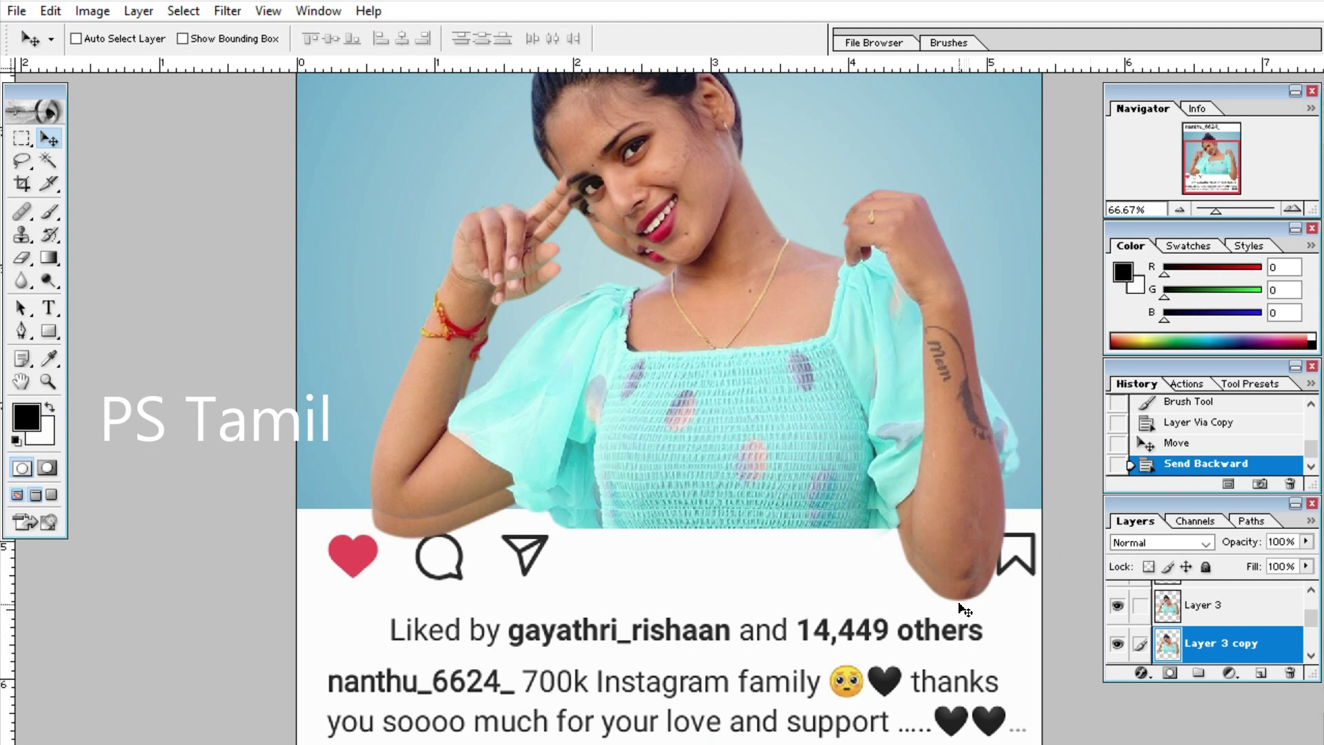
left_click_drag(960, 606, 952, 602)
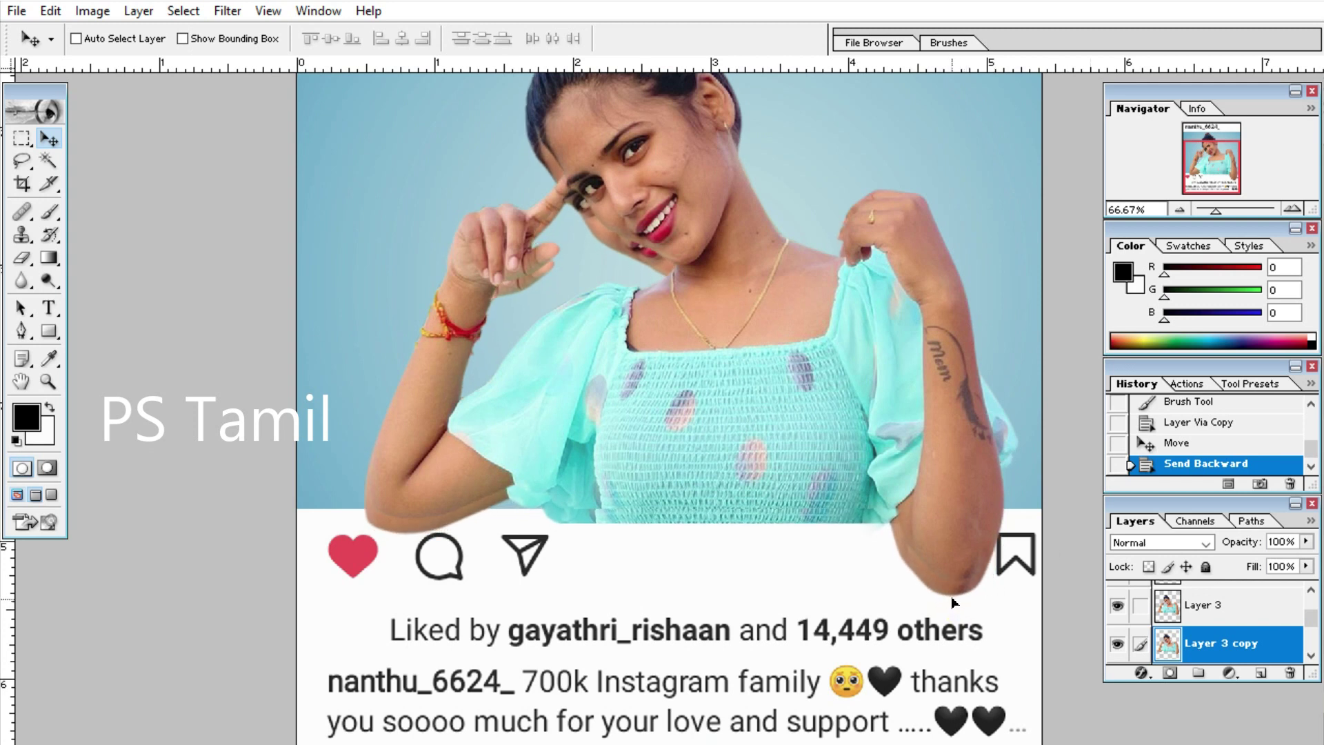
left_click_drag(951, 598, 954, 597)
Darken the duplicate to black with Levels, midtone slider at 0.10
key("ctrl+l")
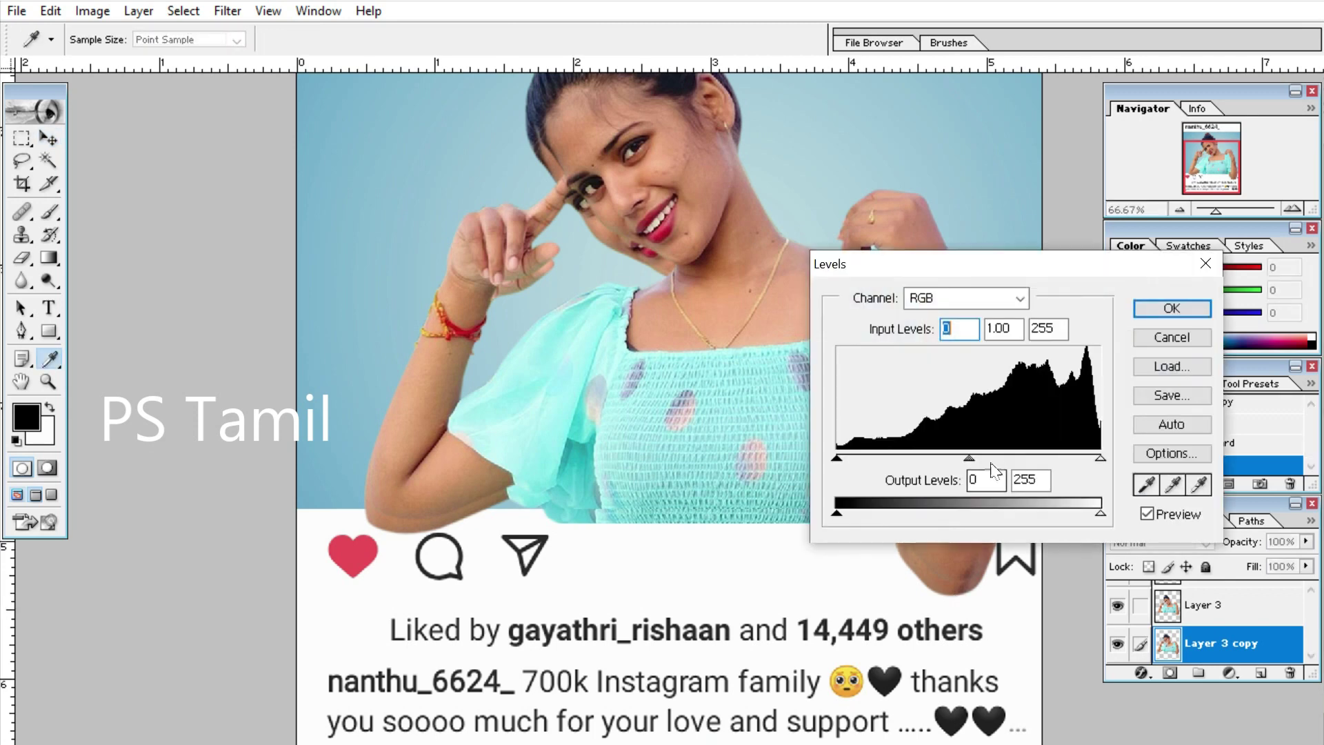
left_click_drag(973, 456, 1162, 456)
left_click(1184, 310)
left_click(1156, 541)
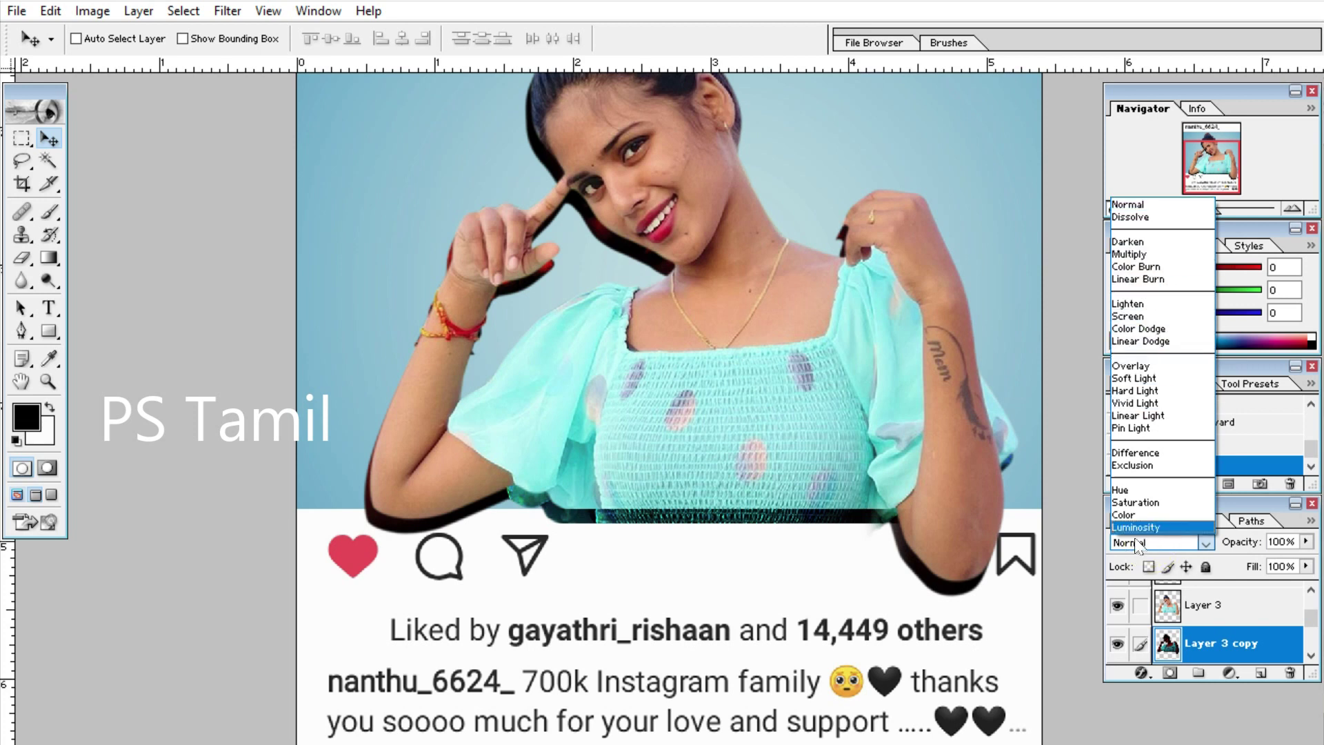
Set the shadow copy's blend mode to Luminosity, after briefly trying Screen
left_click(1136, 527)
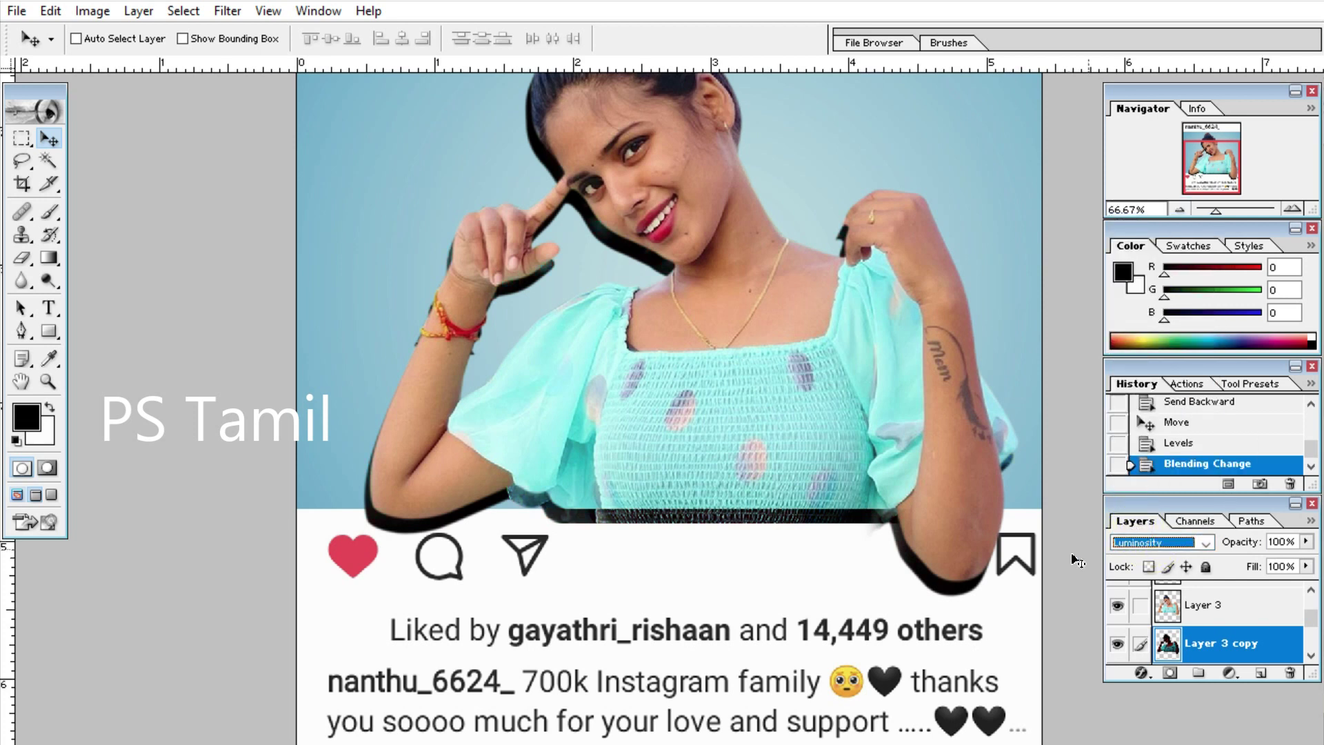
left_click(1146, 541)
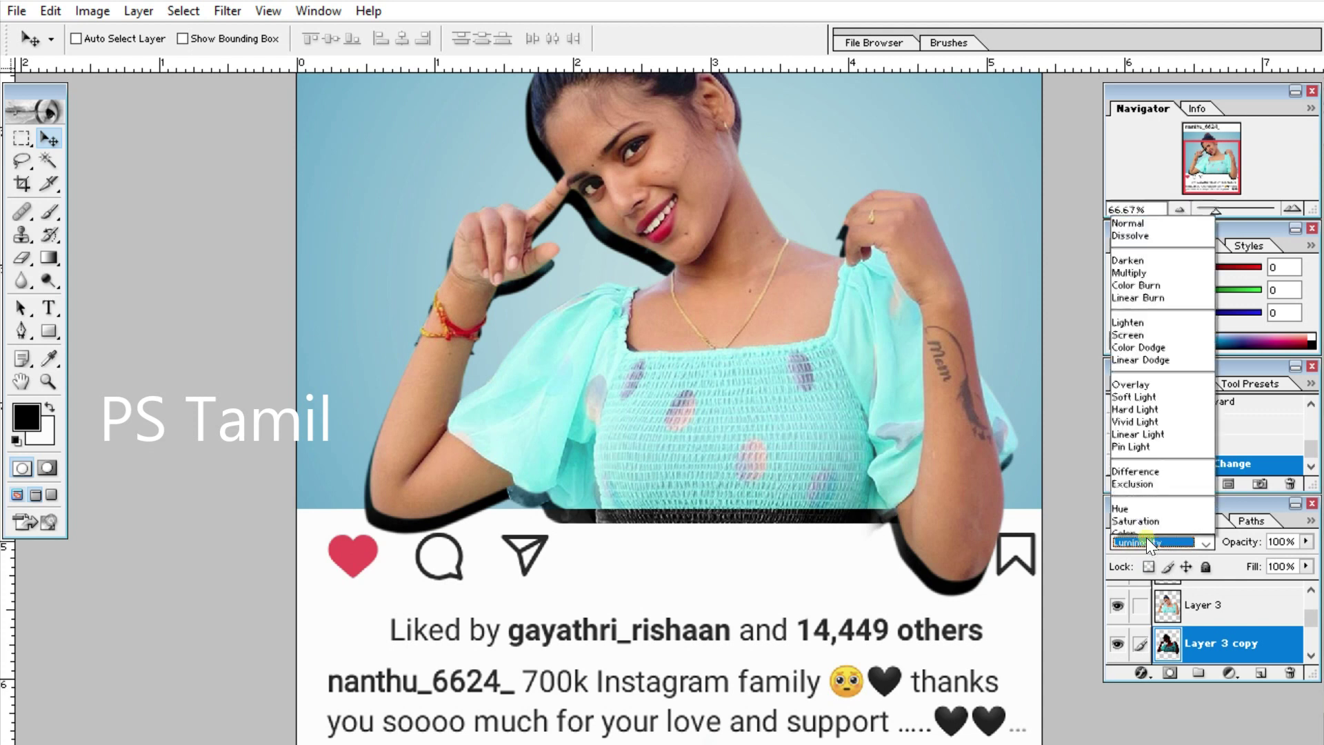
left_click(1122, 312)
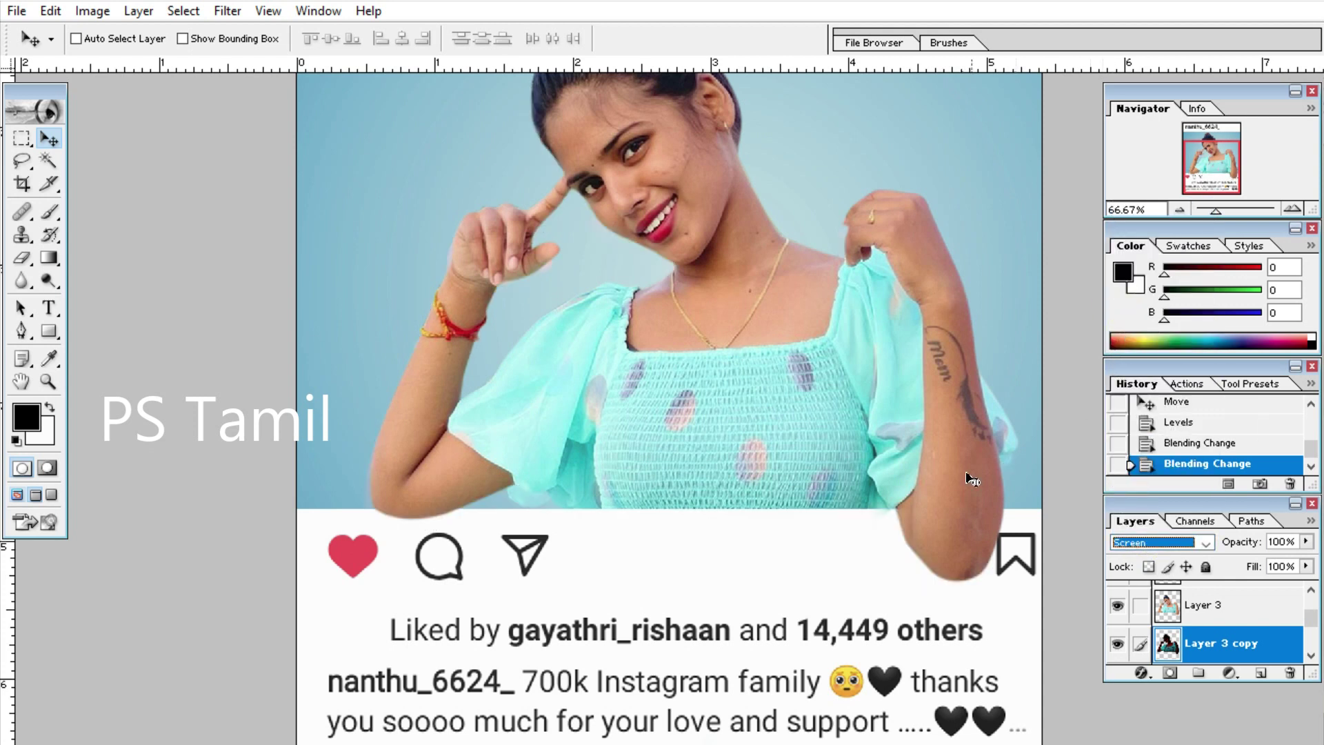
left_click_drag(941, 487, 945, 515)
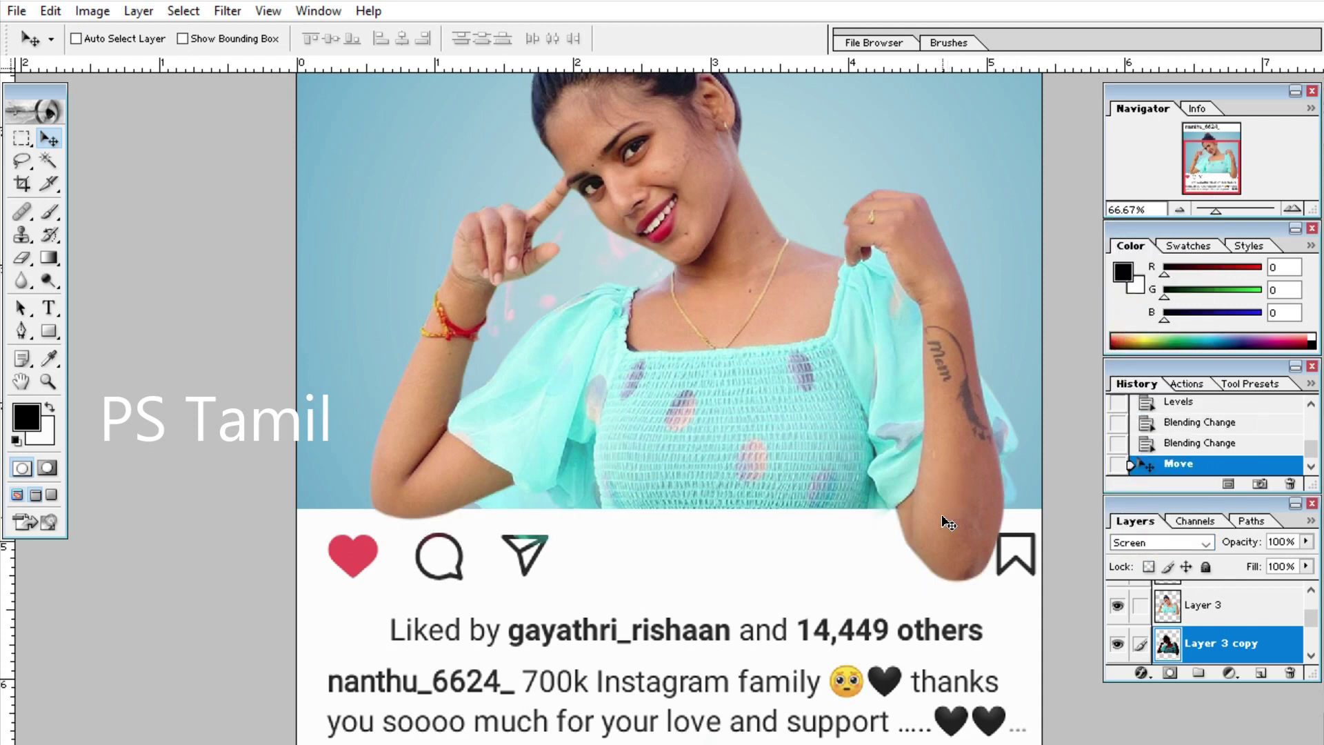
key("ctrl+alt+z")
key("ctrl+alt+z")
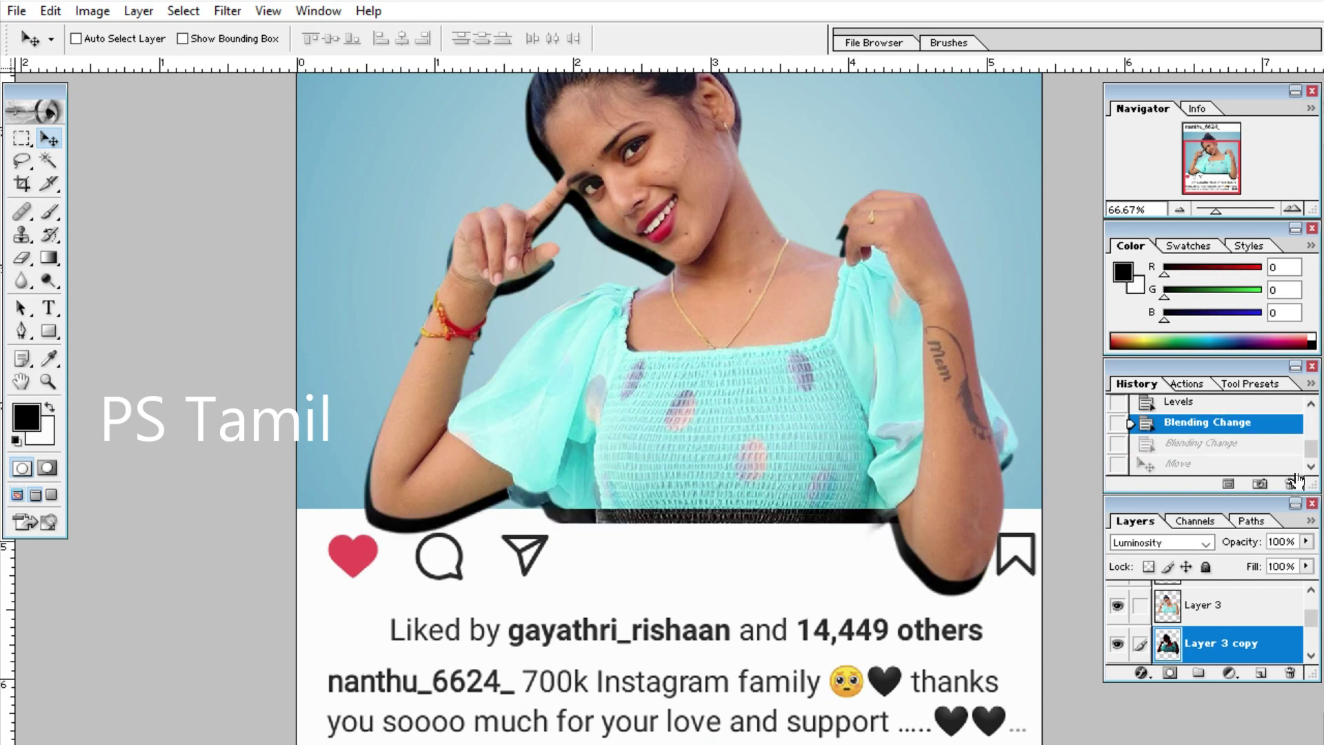
Lower the shadow layer's opacity to 19% and nudge it slightly into place
left_click(1305, 542)
left_click_drag(1240, 562, 1219, 561)
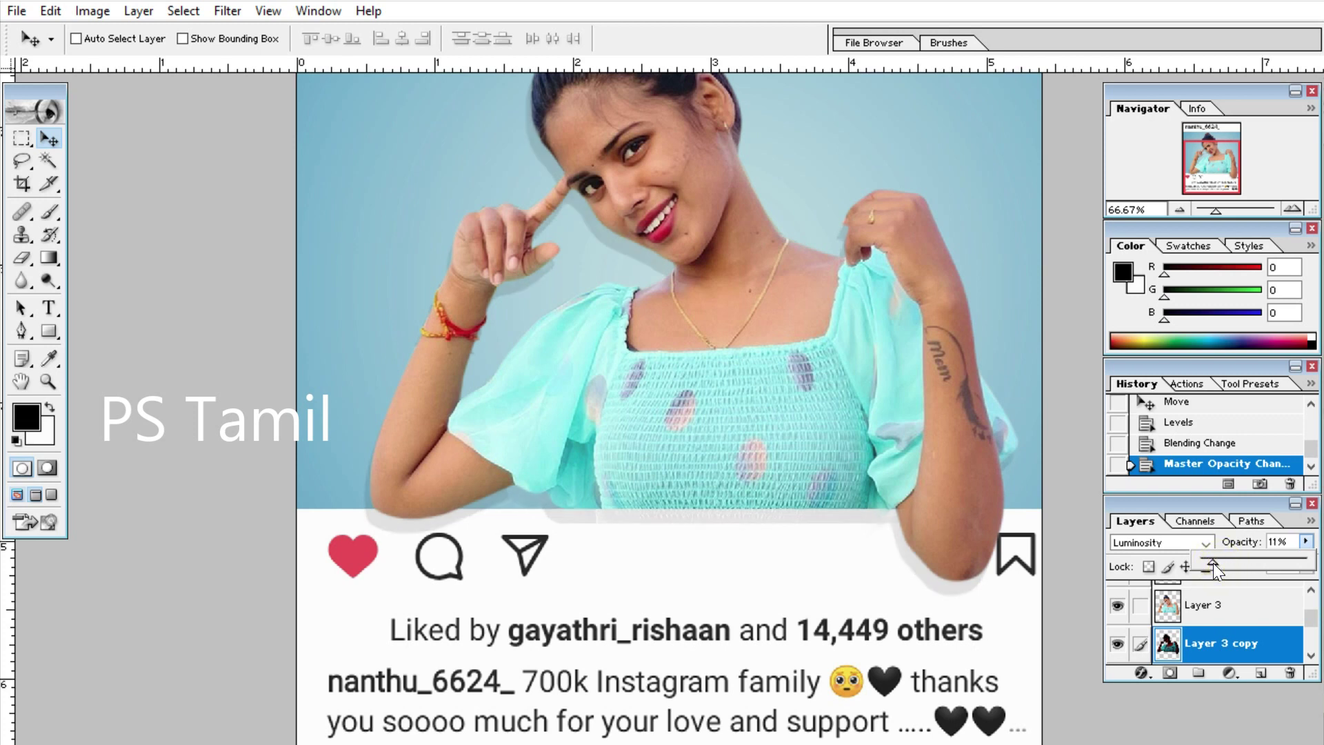
left_click_drag(1219, 561, 1218, 563)
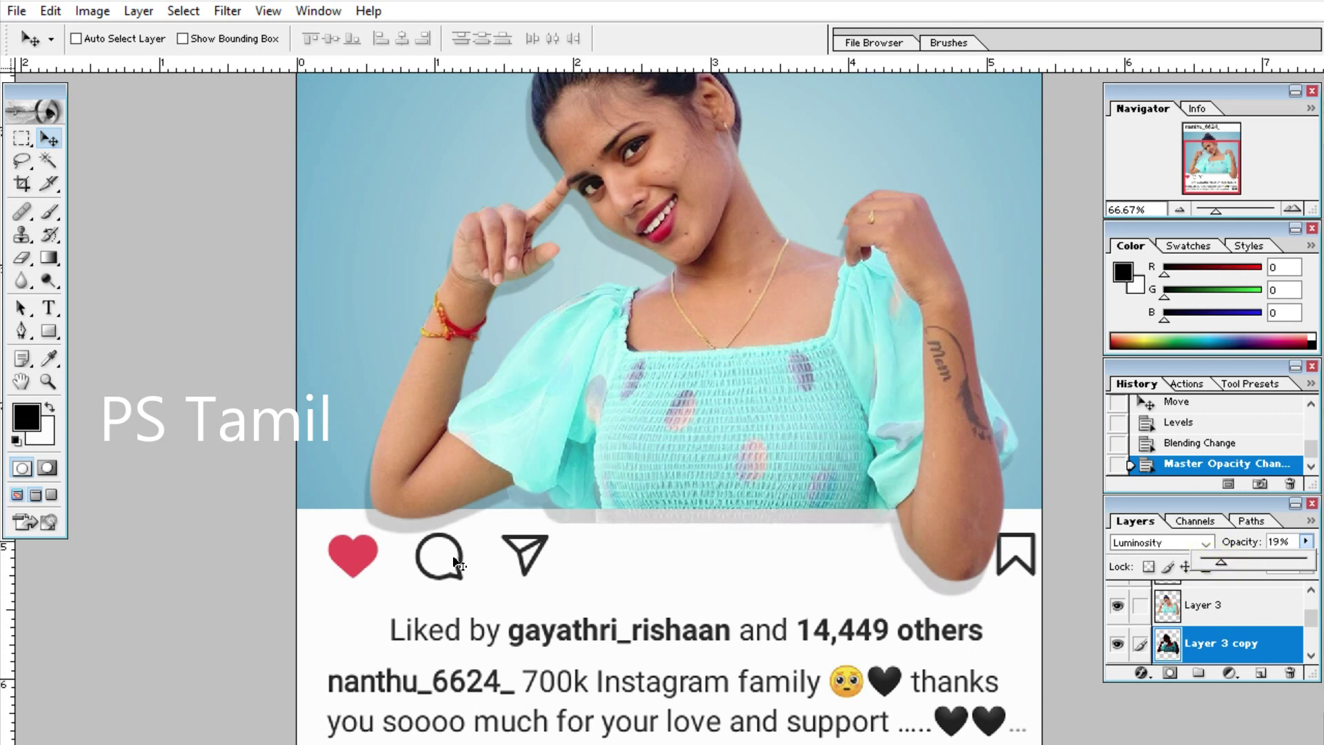
left_click(432, 534)
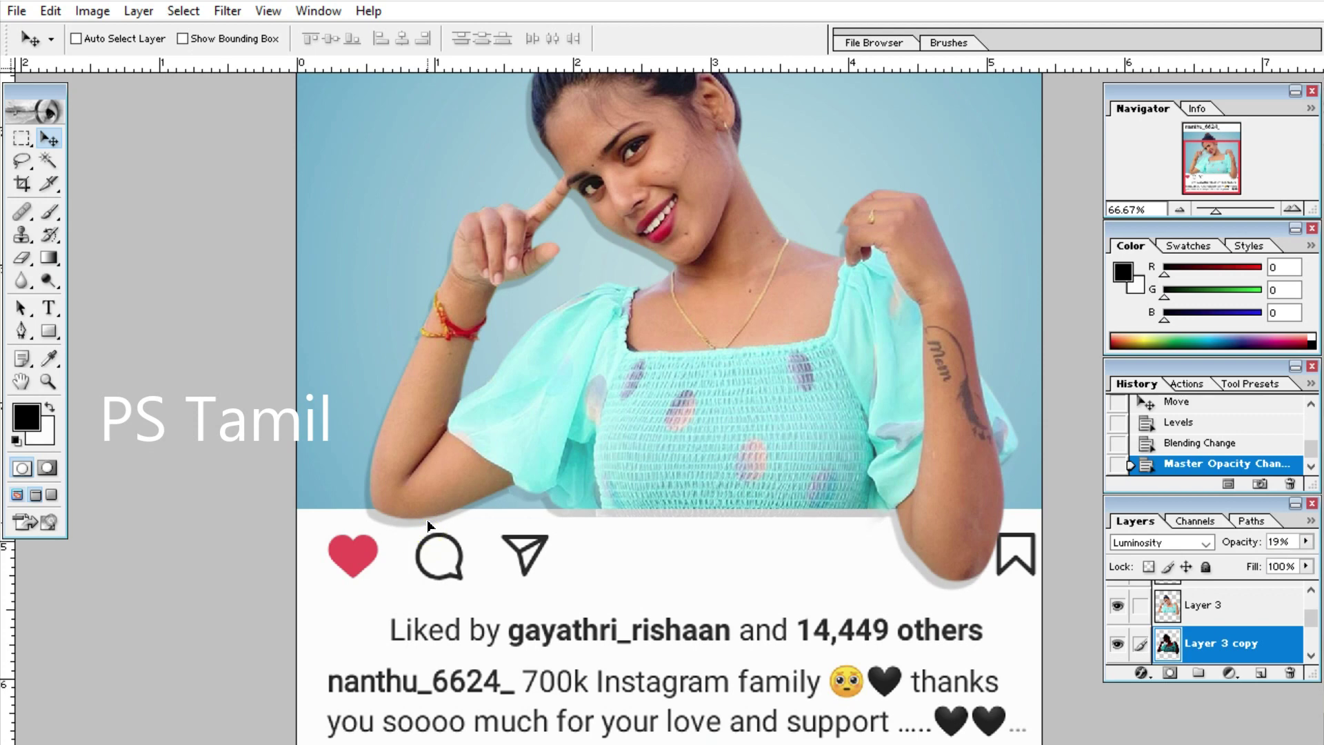
left_click_drag(428, 526, 432, 530)
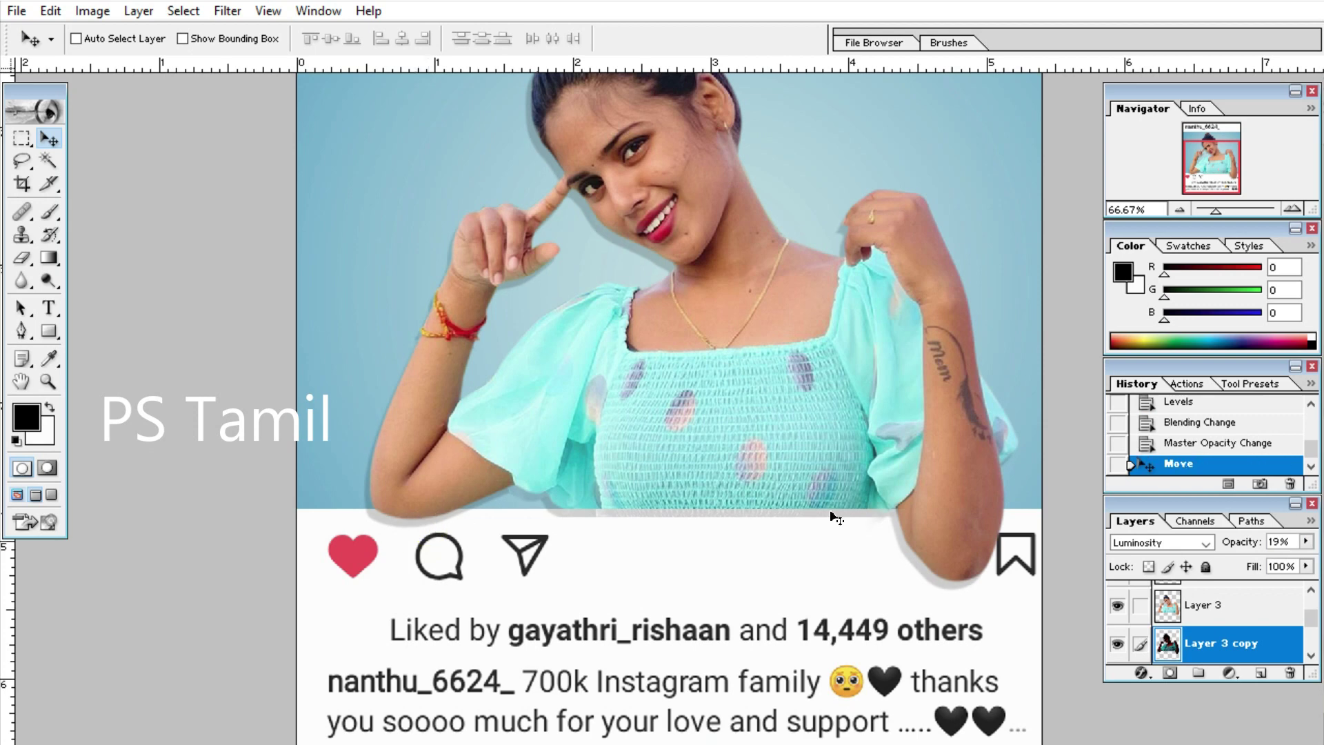
key("ctrl+minus")
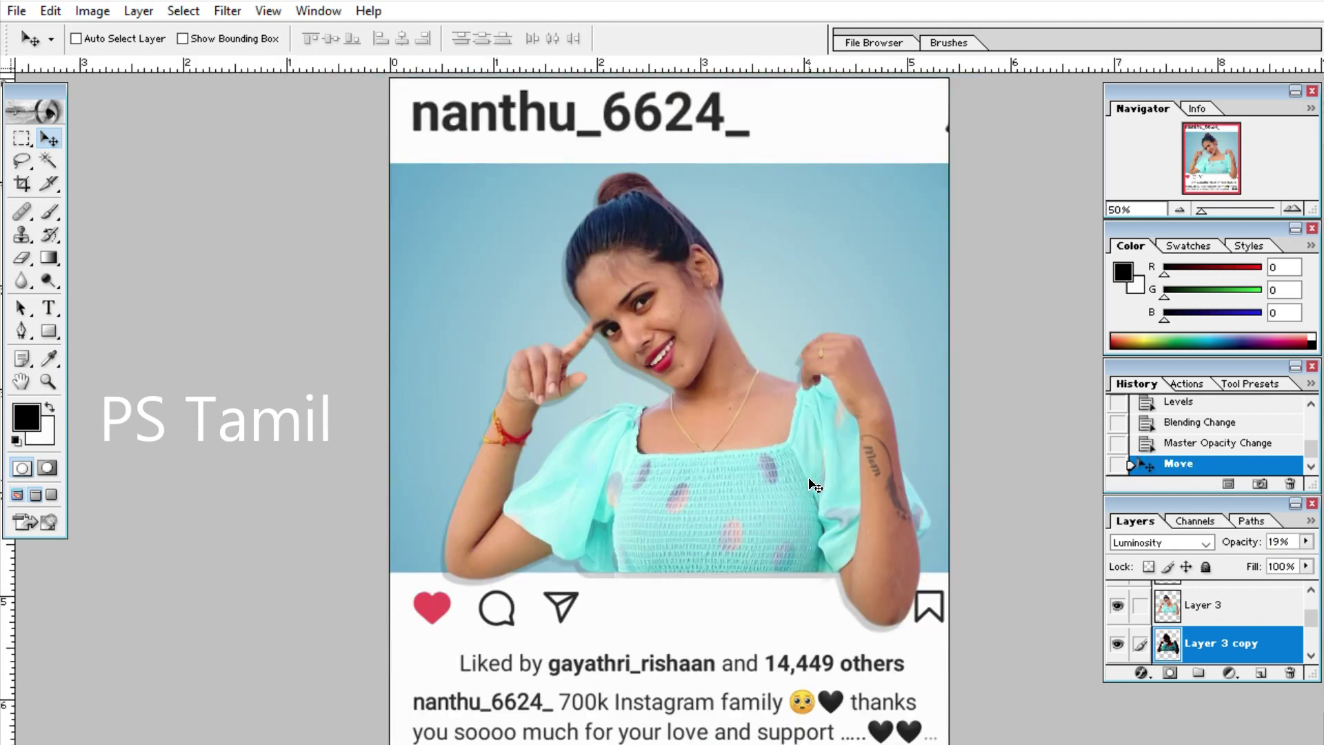
Erase the shadow inside the photo area using a rectangular marquee selection
key("m")
mouse_move(296, 98)
left_mouse_down()
mouse_move(1059, 490)
mouse_move(1101, 569)
left_mouse_up()
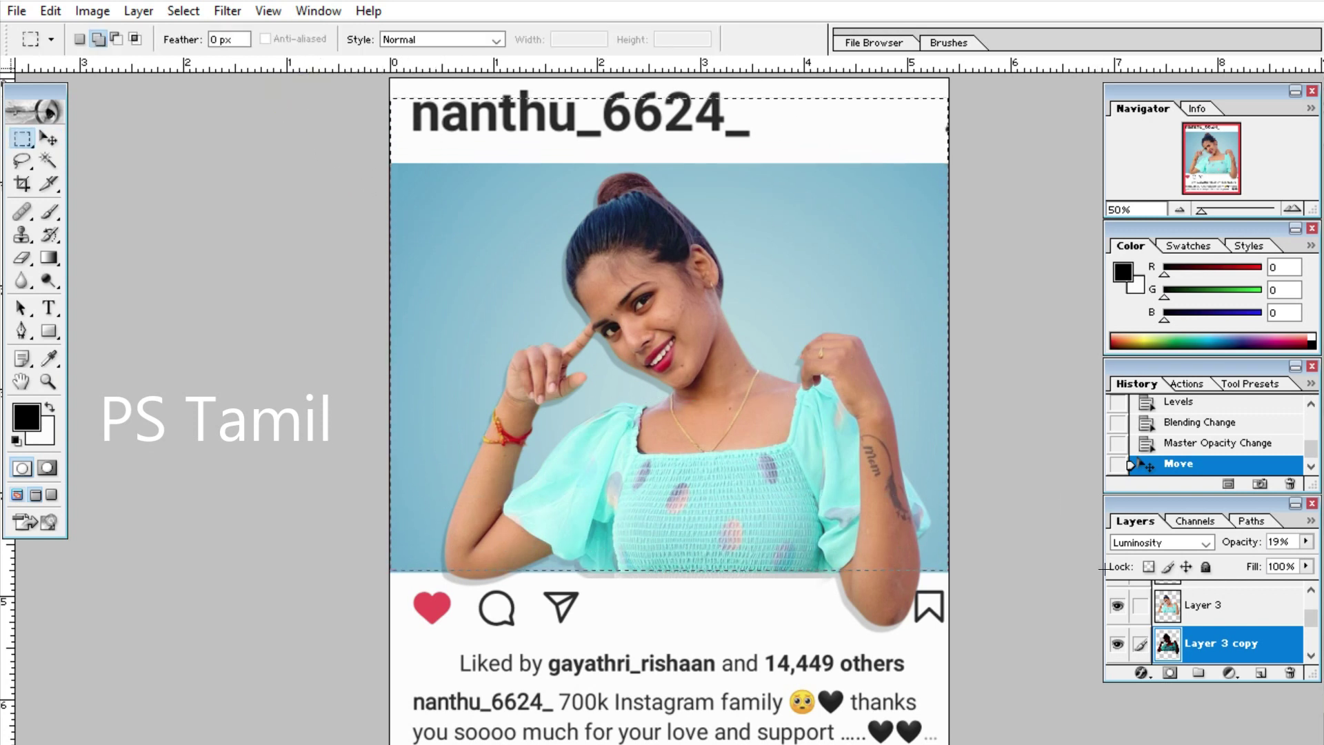
left_click_drag(1101, 569, 1103, 569)
key("Delete")
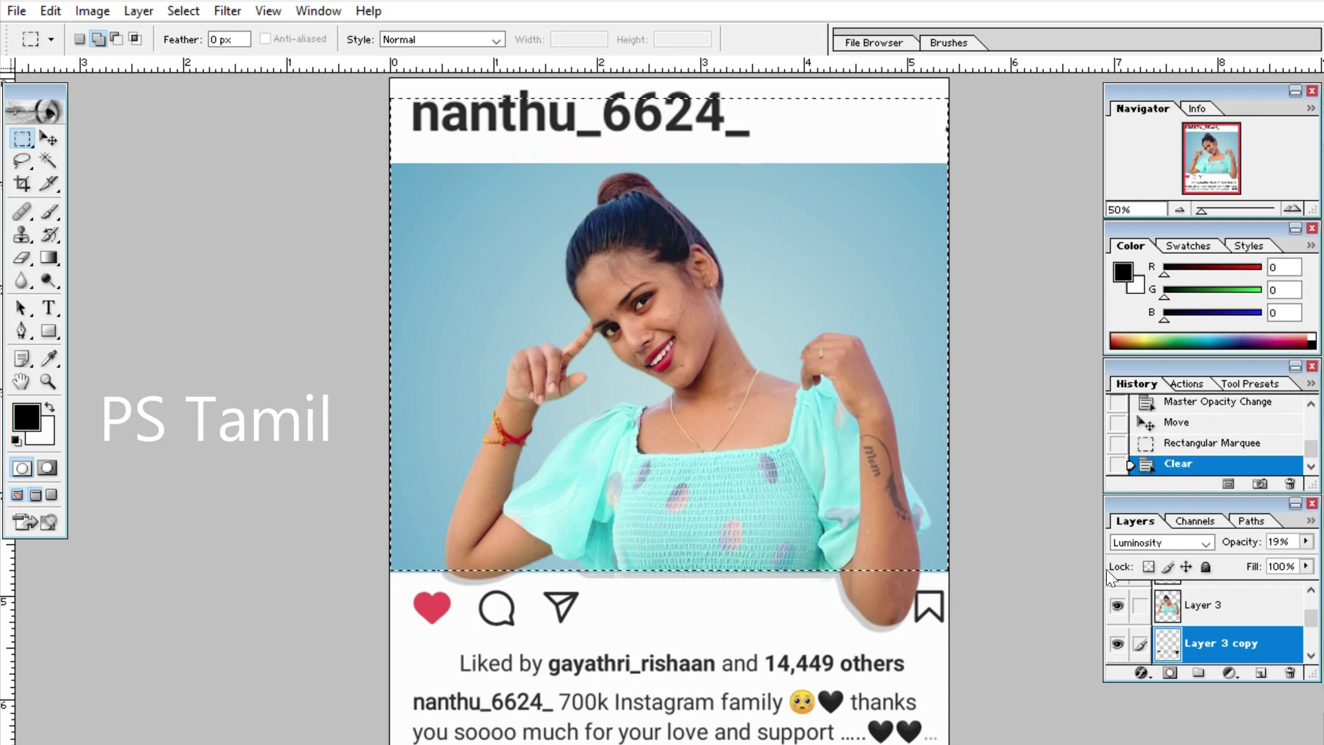
key("ctrl+d")
Clear leftover grey shadow from two thin strips along the photo's bottom edge
key("ctrl+plus")
key("ctrl+plus")
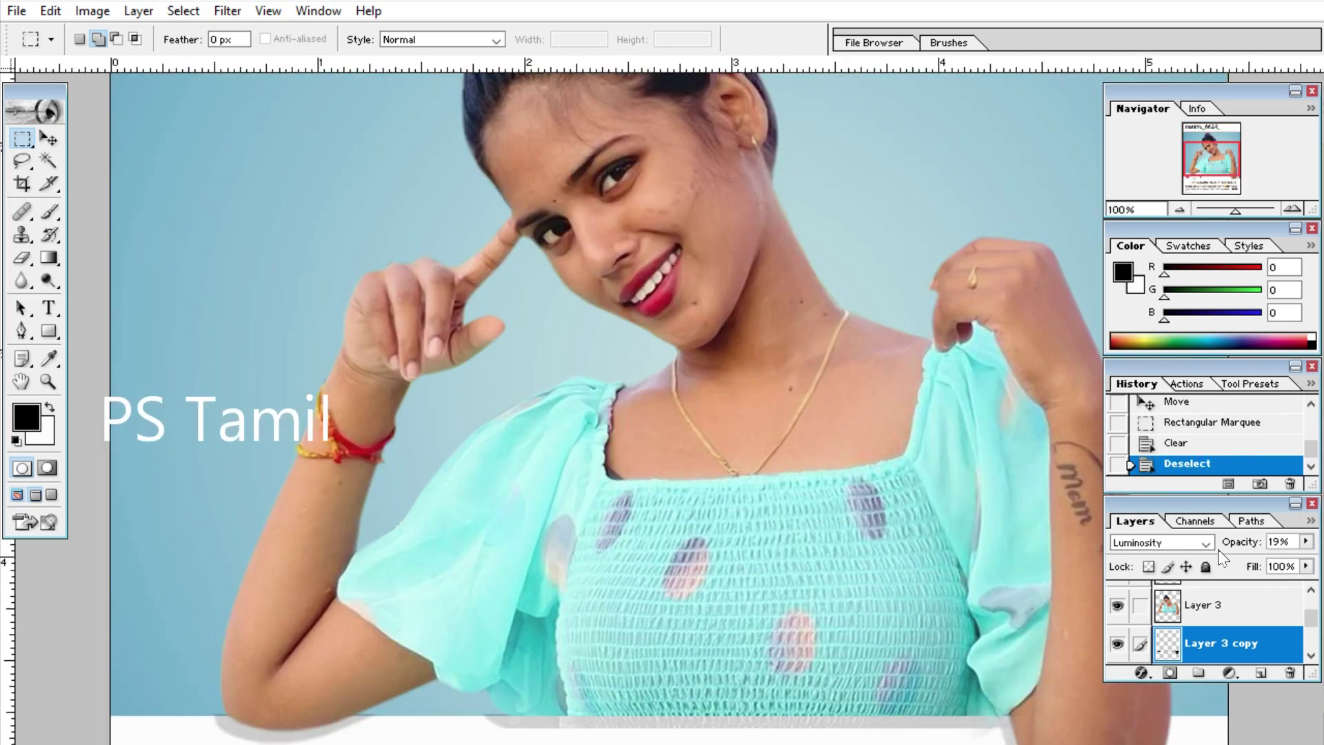
left_click_drag(825, 474, 813, 198)
left_click_drag(1095, 396, 1094, 398)
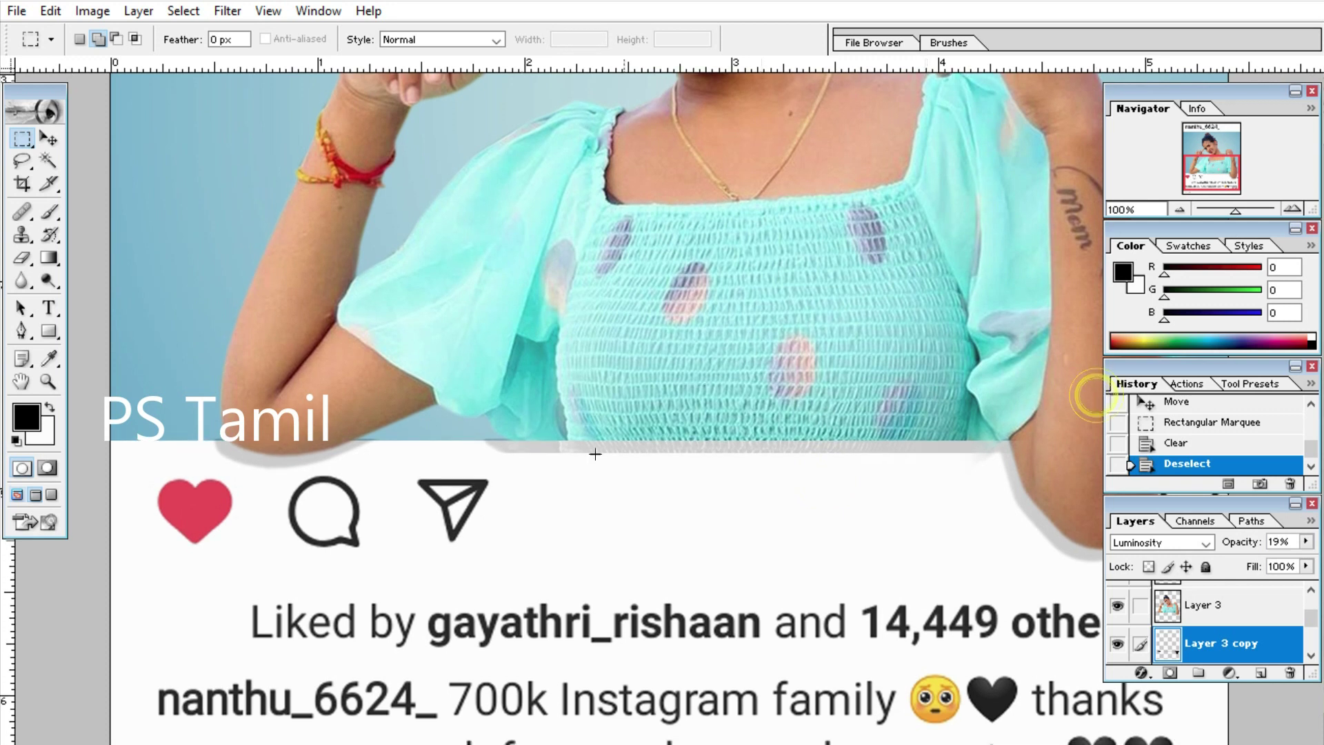
left_click_drag(764, 493, 1009, 438)
left_click_drag(1012, 443, 1013, 447)
key("Delete")
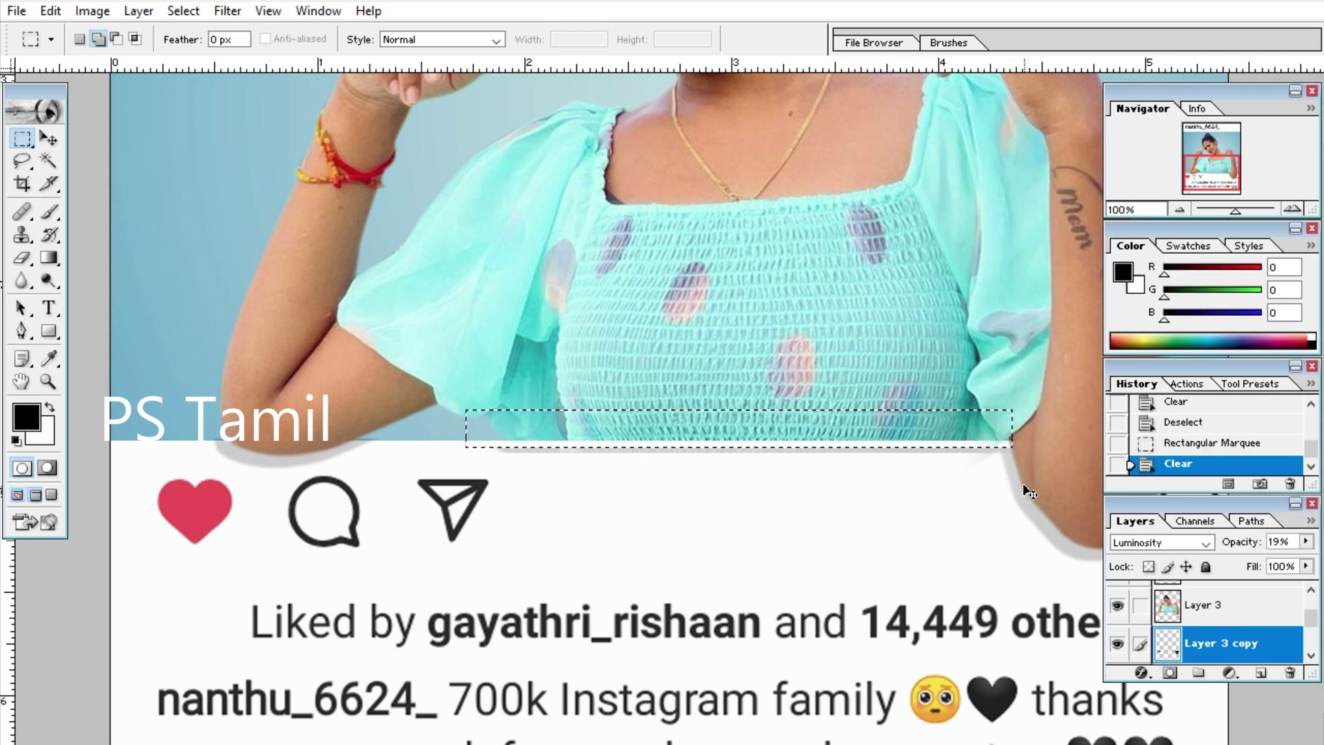
key("ctrl+d")
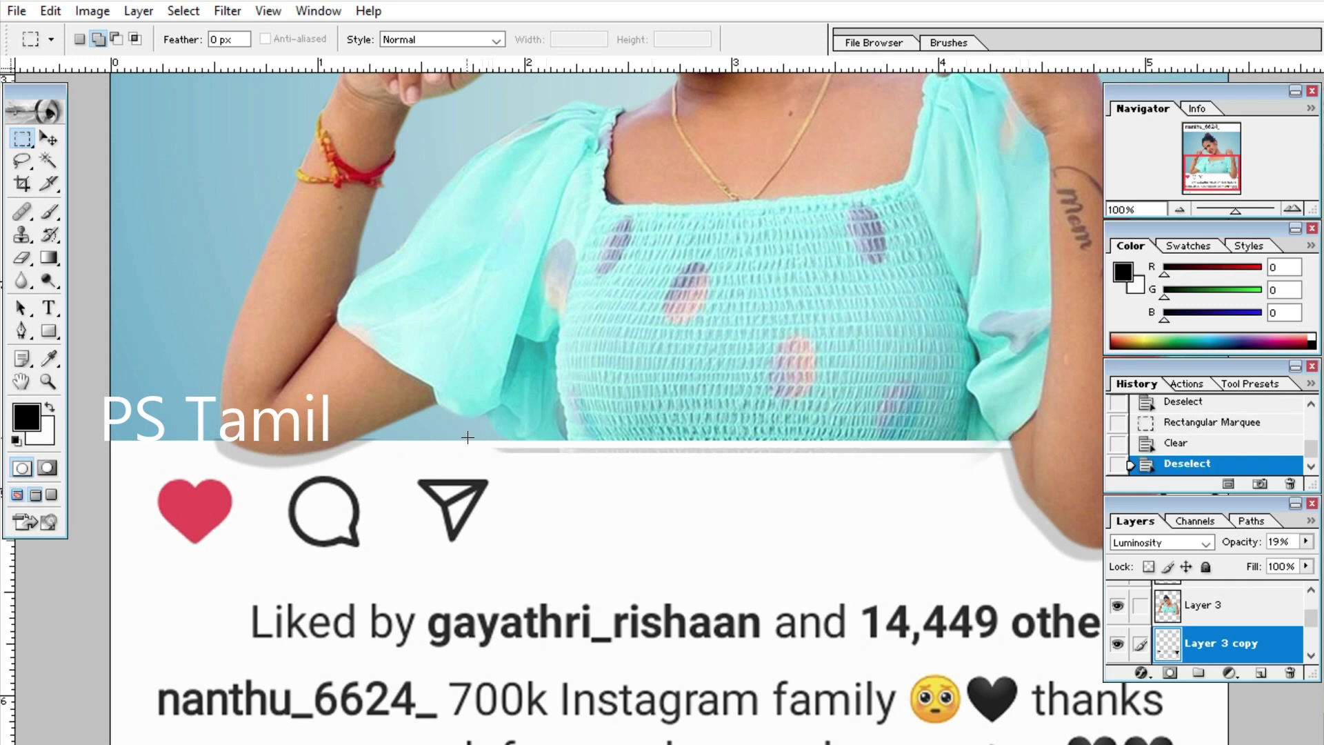
left_click_drag(426, 429, 1019, 456)
key("Delete")
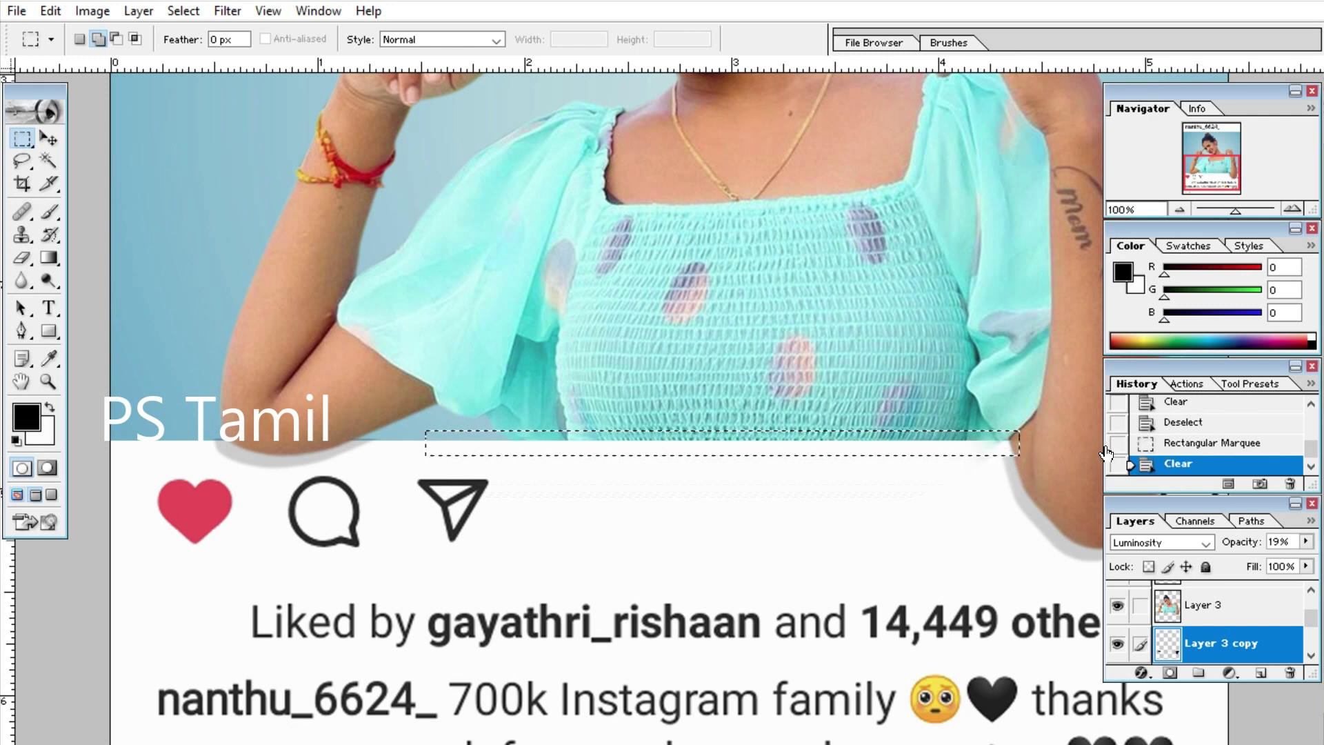
key("ctrl+d")
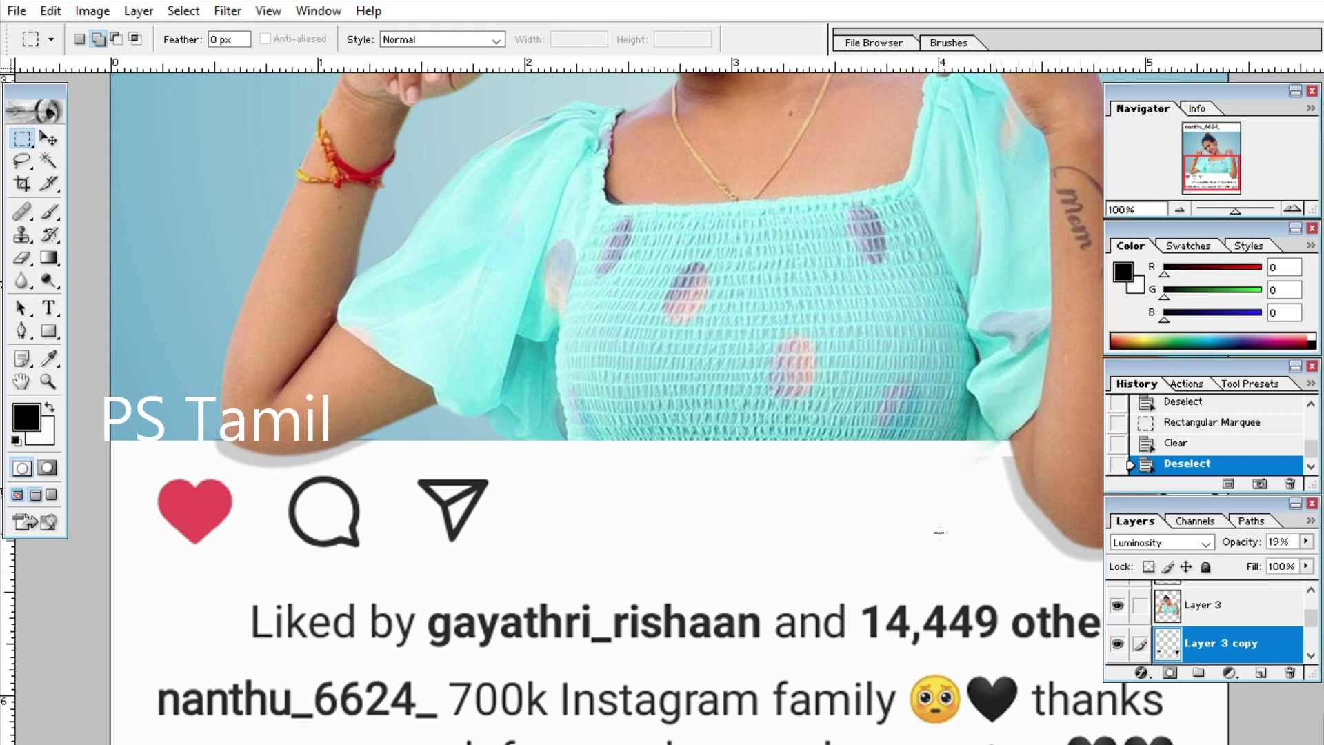
key("ctrl+plus")
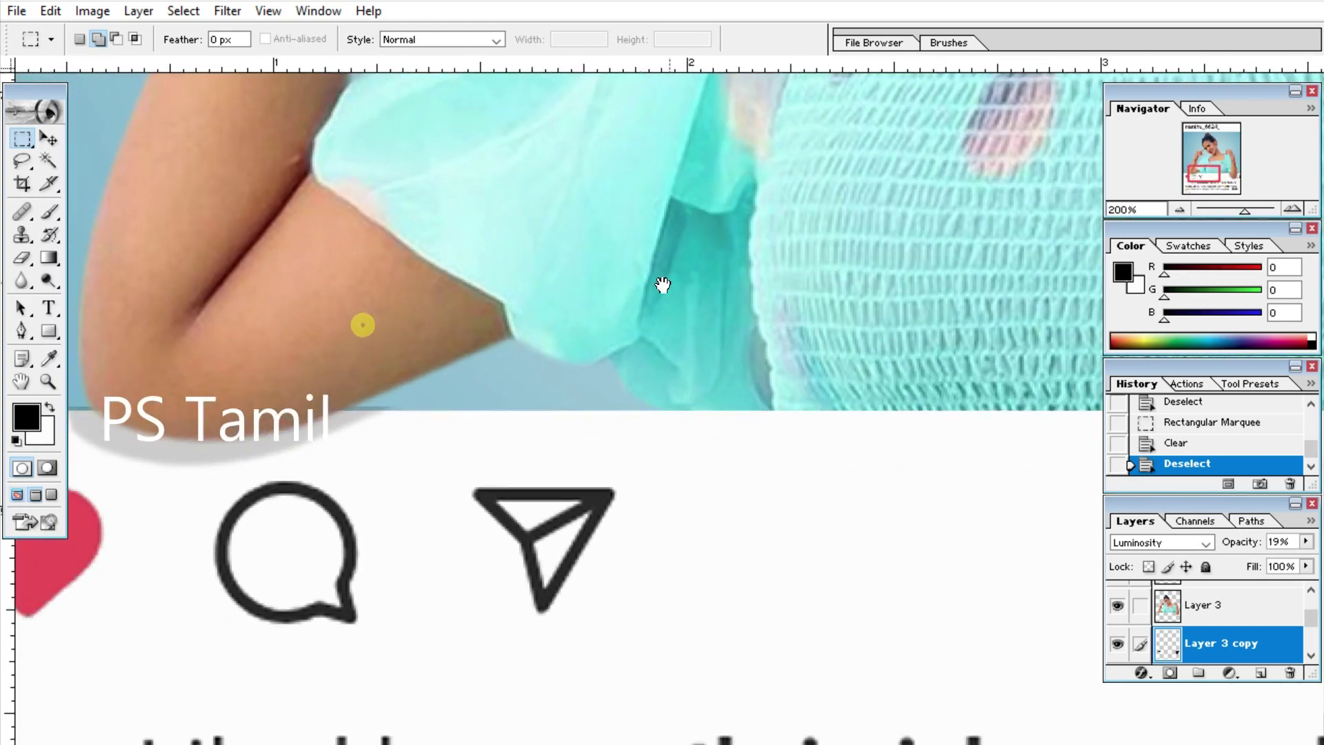
Free Transform the grey shadow layer and drag a copy lower onto the frame
key("b")
key("v")
right_click(185, 449)
left_click(196, 458)
key("ctrl+t")
key("ctrl+minus")
key("ctrl+minus")
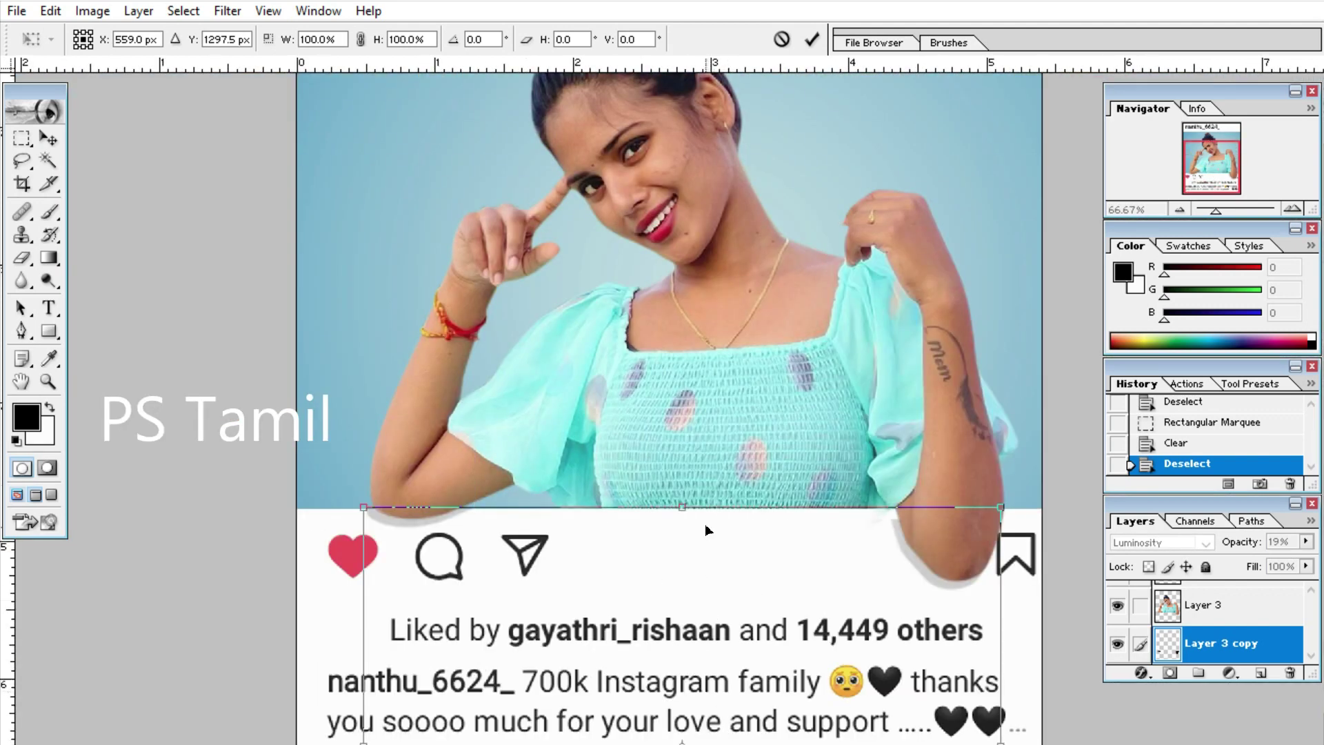
key("ctrl+minus")
key("Return")
left_click_drag(880, 599, 855, 646)
Clear the stray shadow around the heart icon, then move Layer 3 copy 2 left
key("m")
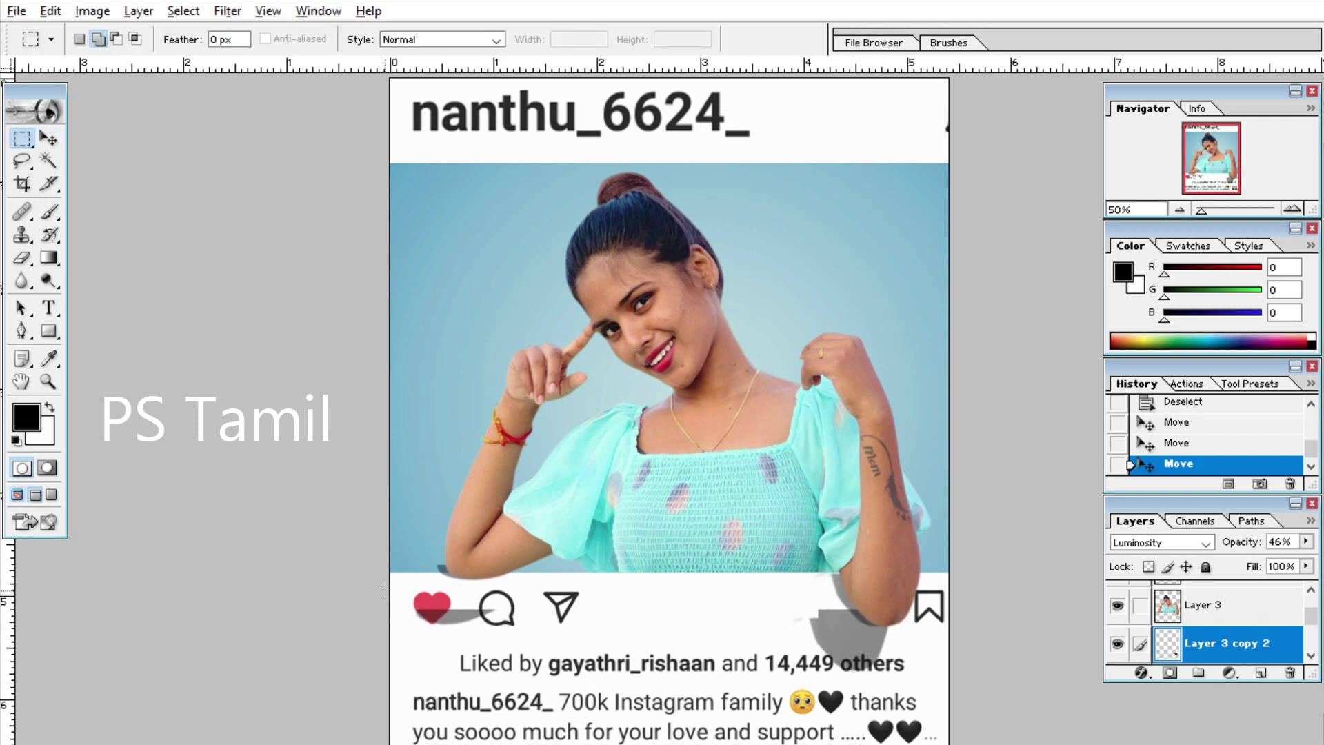
left_click_drag(513, 677, 520, 674)
key("Delete")
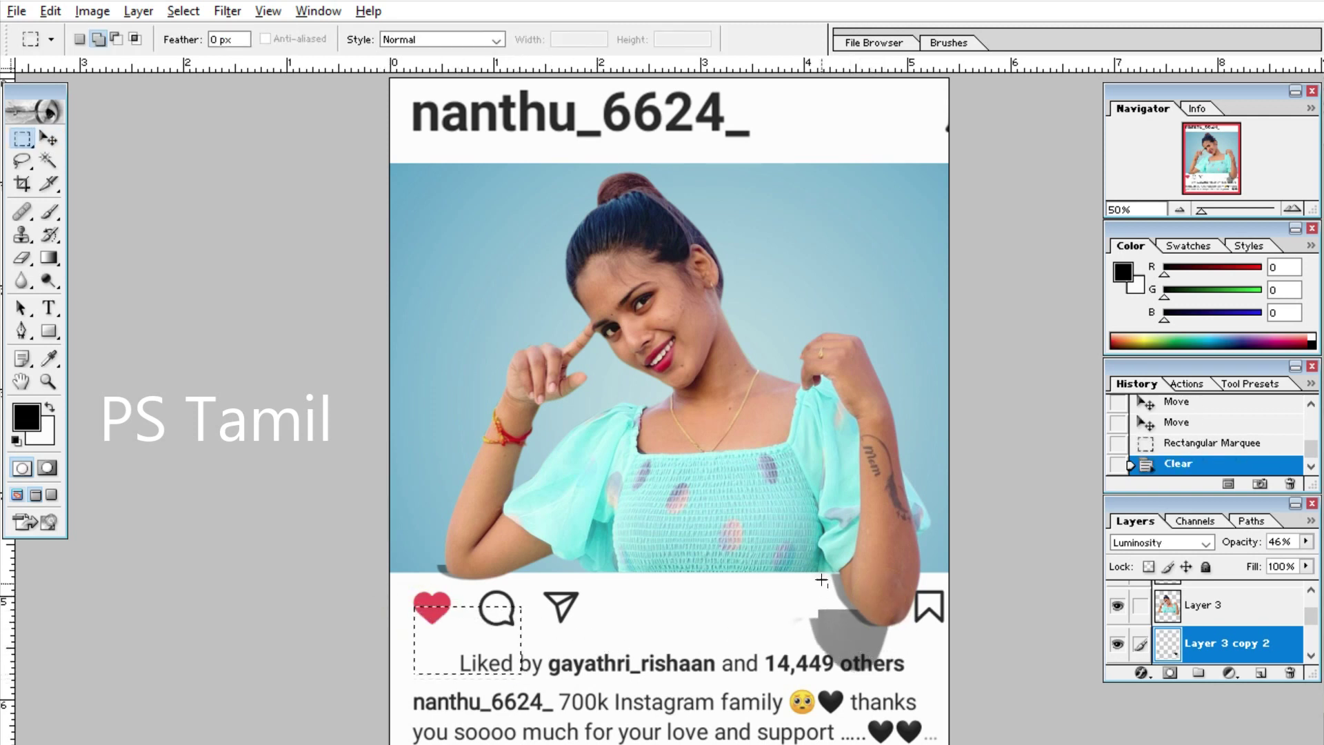
key("v")
right_click(845, 636)
left_click(846, 638)
right_click(846, 635)
left_click(917, 546)
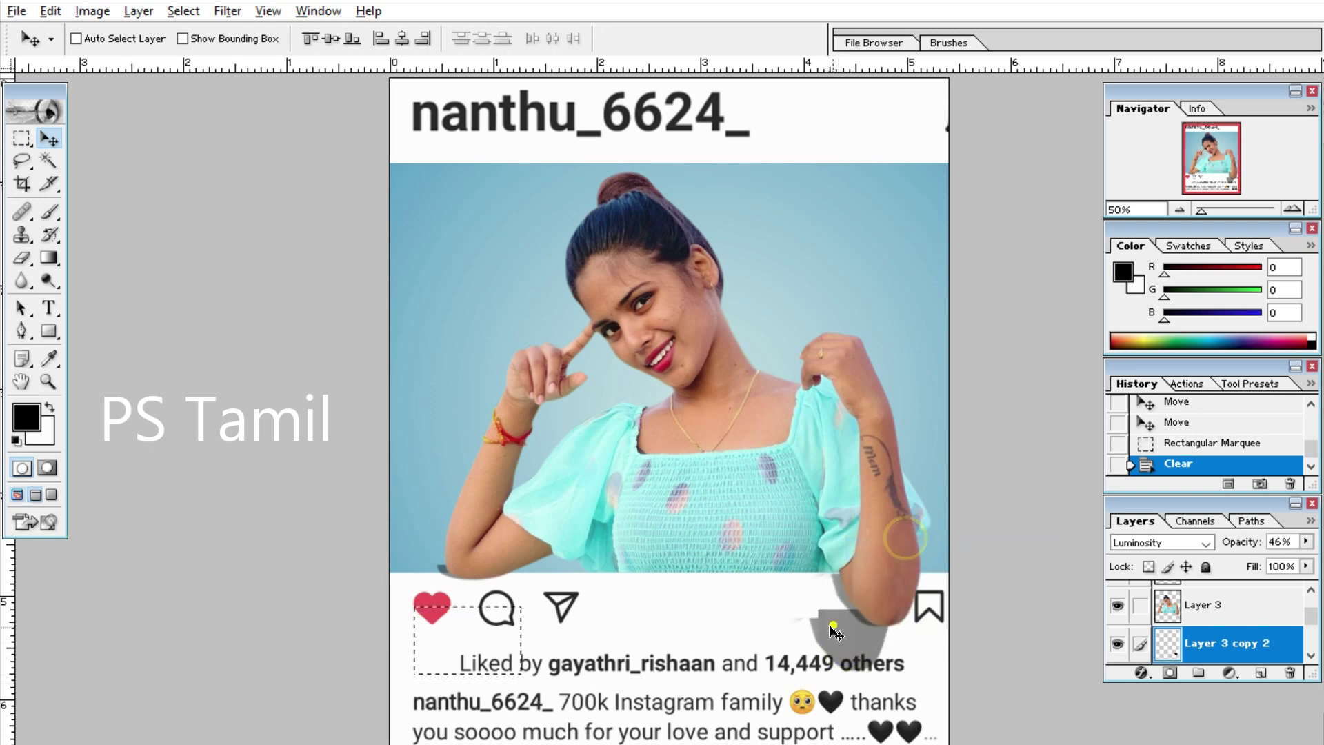
left_click_drag(924, 624, 820, 617)
On Layer 3 copy, delete the excess shadow near the bookmark icon
right_click(836, 585)
left_click(883, 597)
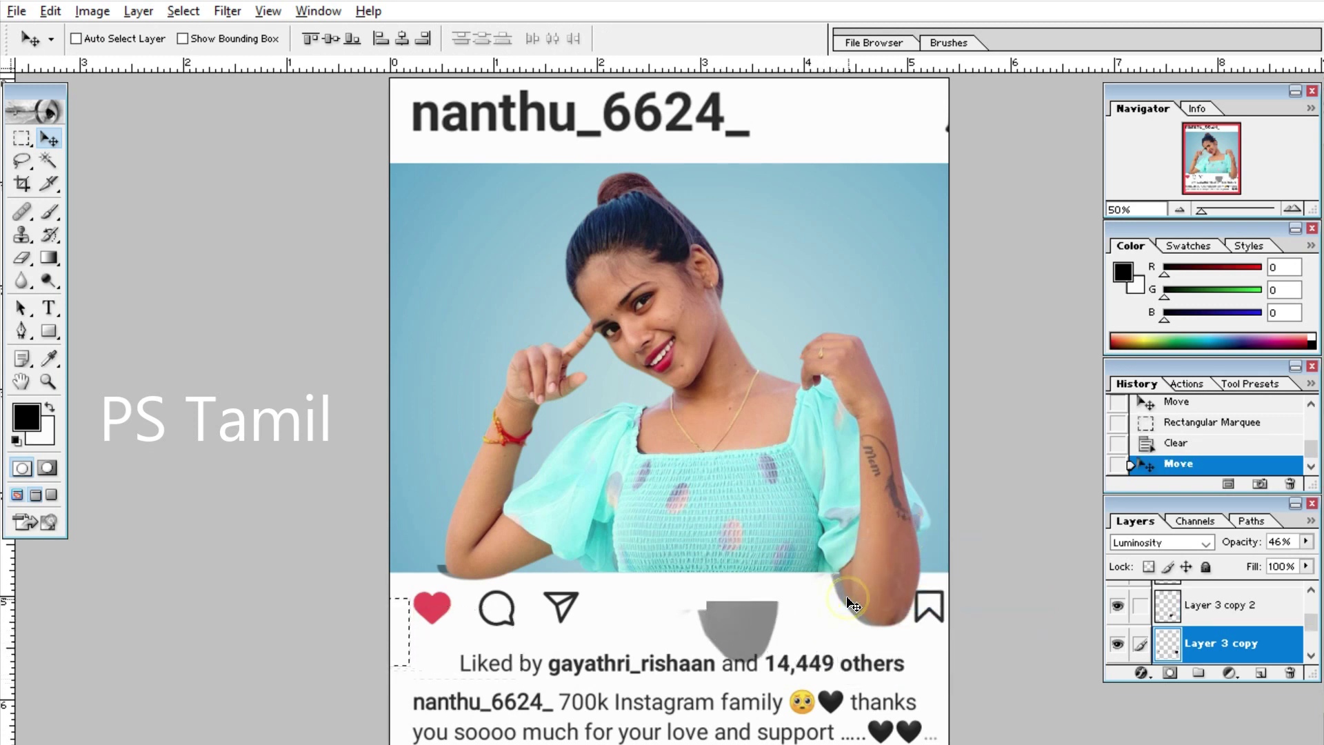
key("m")
key("ctrl+d")
left_click_drag(794, 547, 948, 655)
key("Delete")
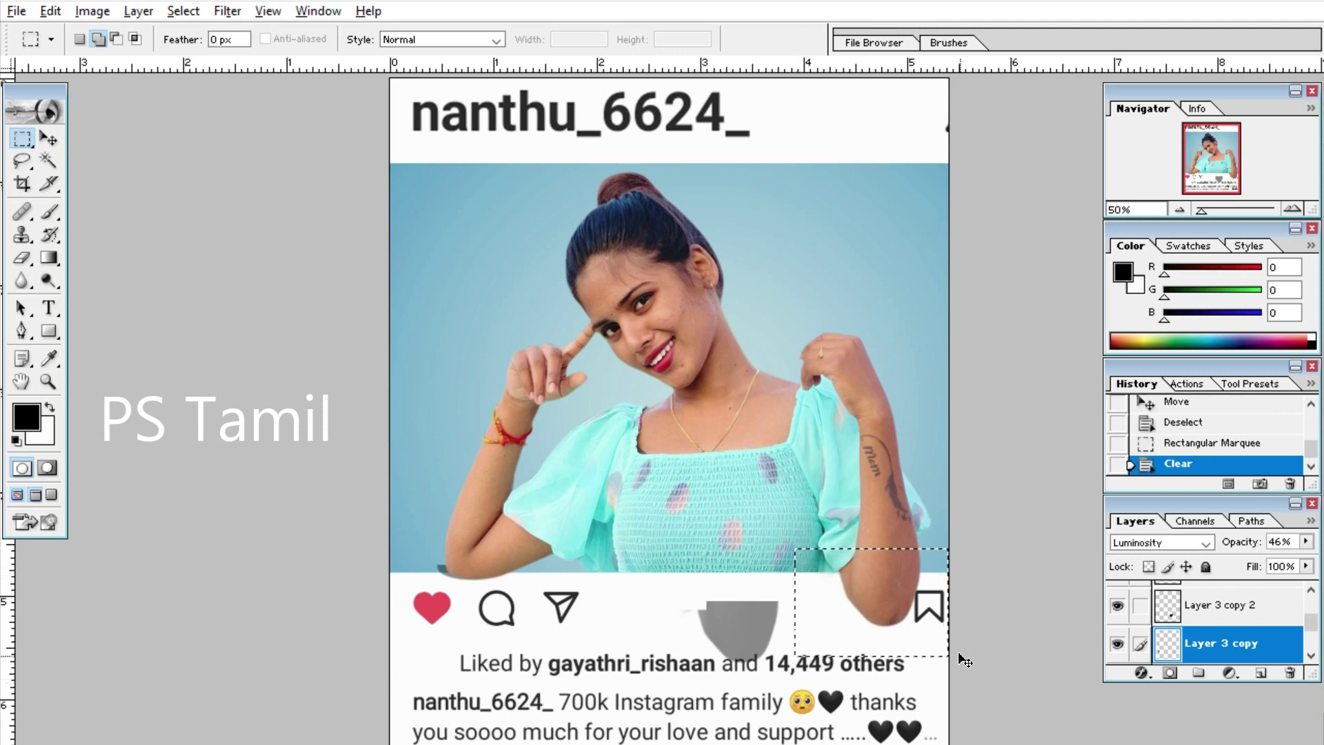
key("ctrl+d")
Position the Layer 3 copy 2 shadow under the right arm
key("v")
right_click(748, 630)
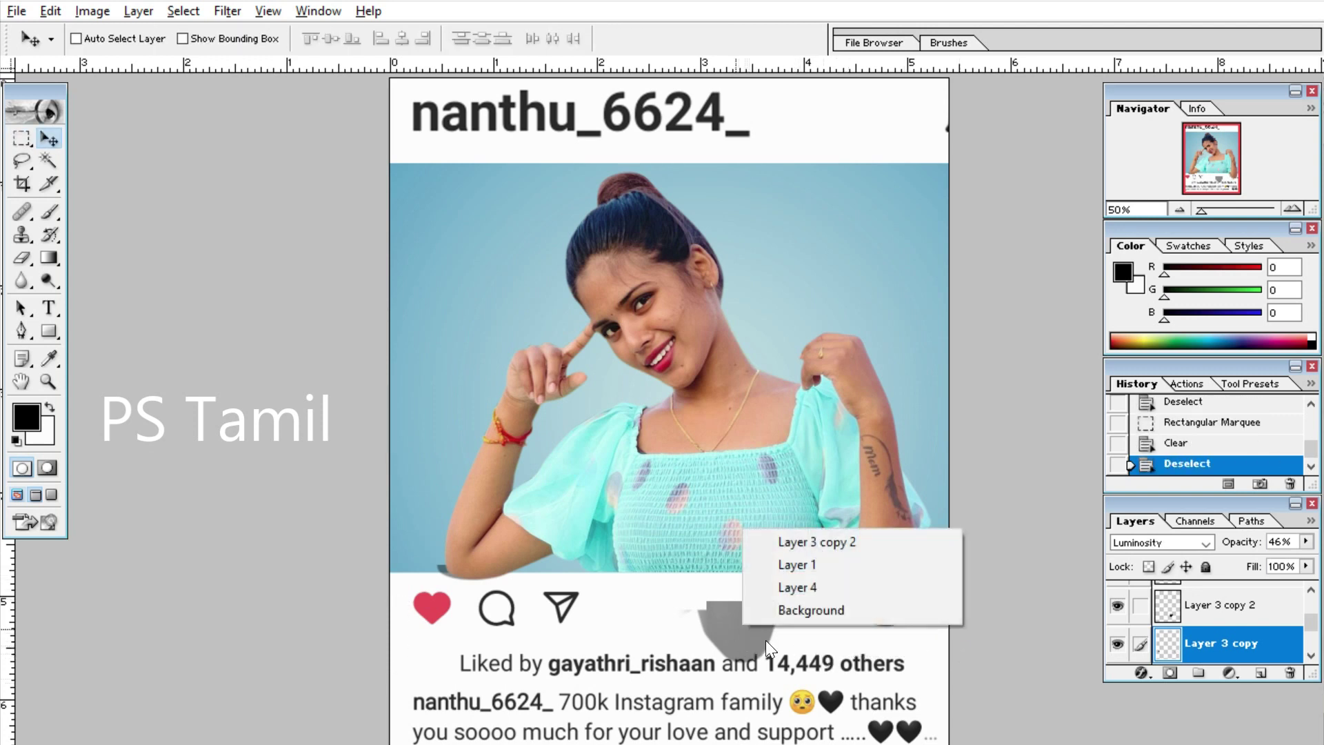
left_click(788, 541)
left_click_drag(739, 613, 875, 577)
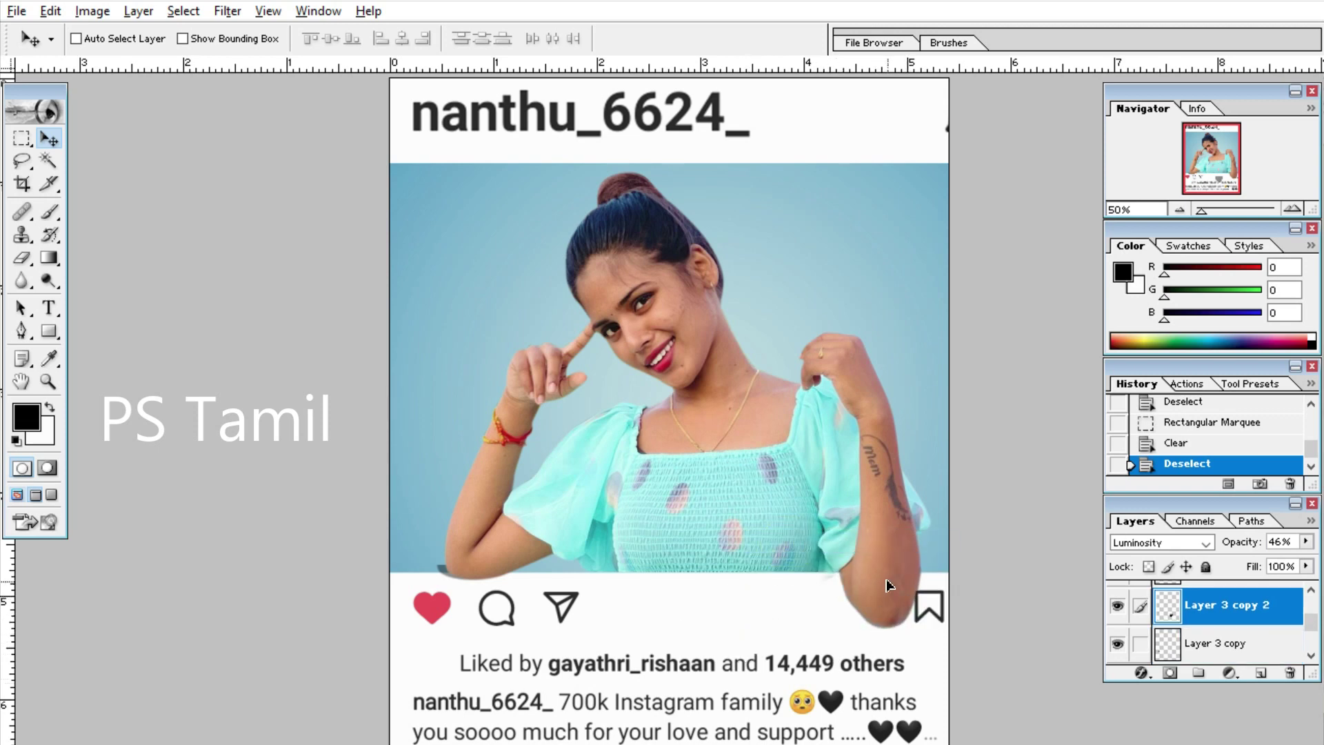
left_click_drag(887, 579, 888, 580)
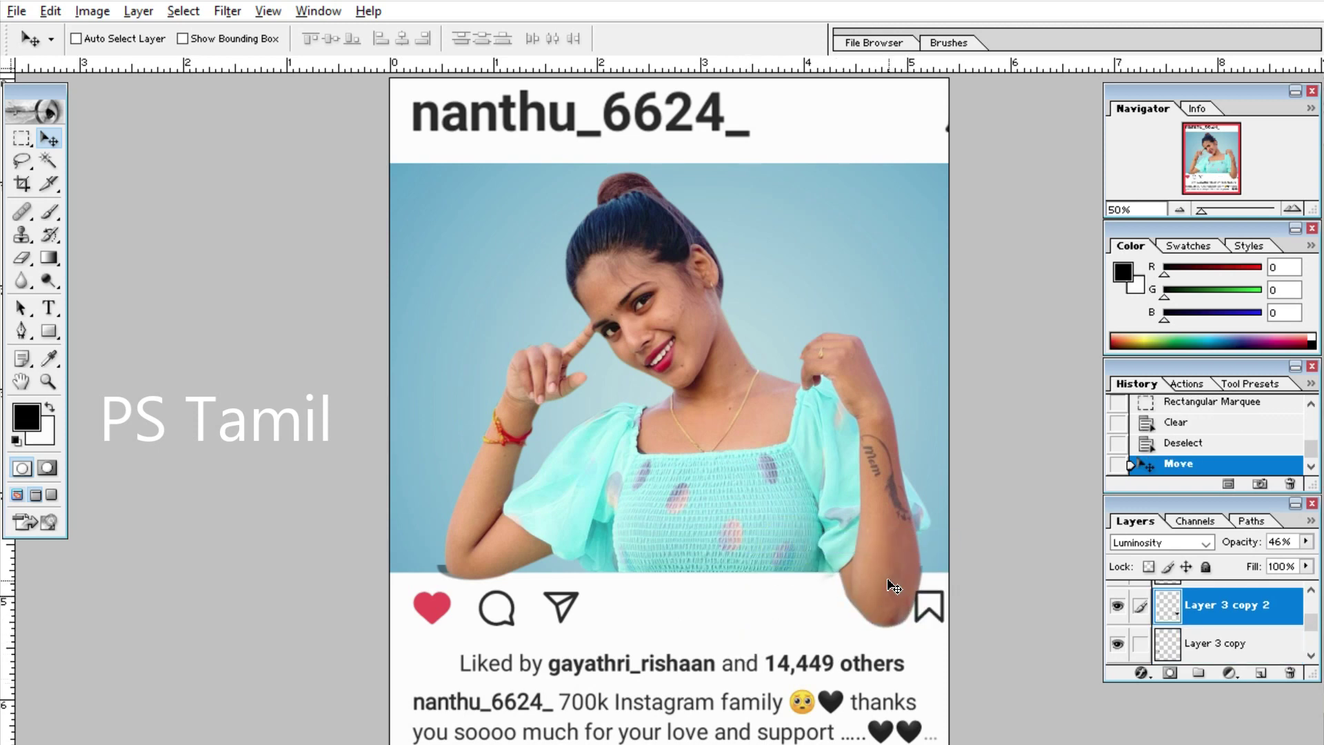
key("ctrl+plus")
scroll(917, 335, "down", 5)
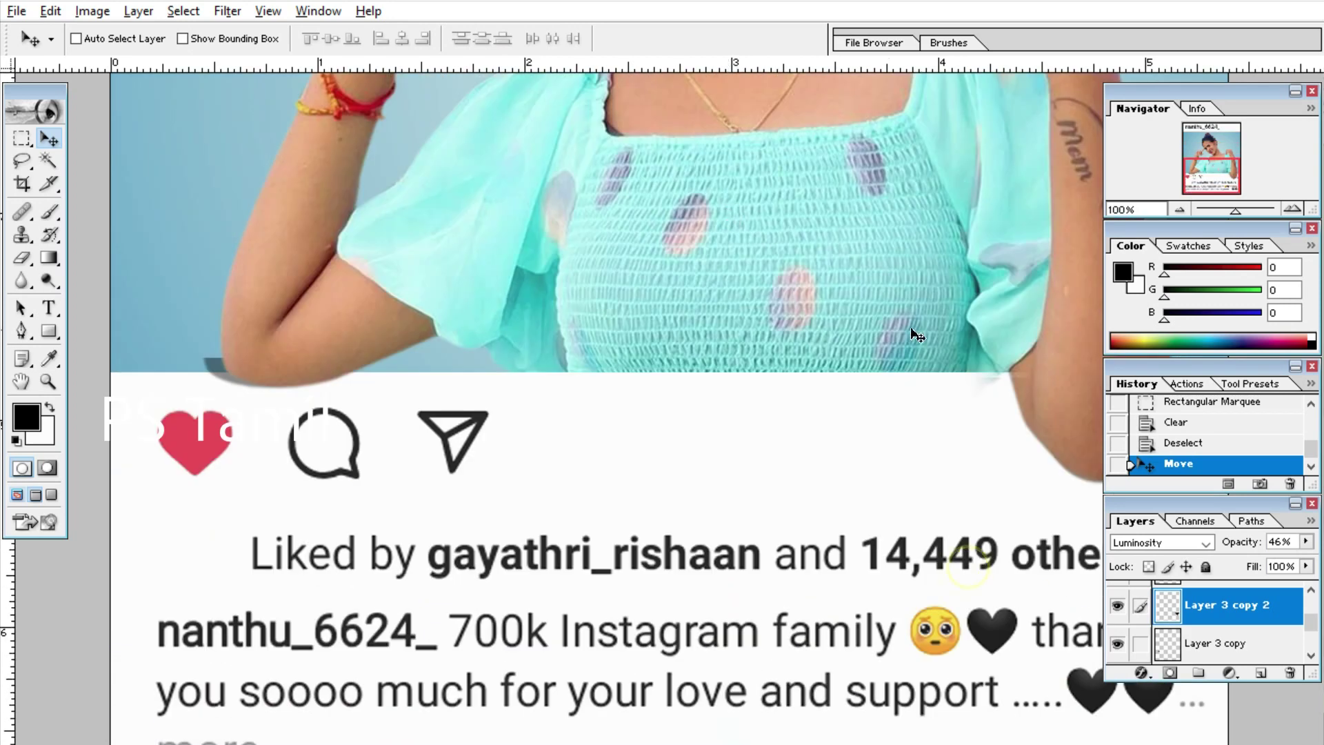
Shift the elbow shadow down-left, squash it vertically and stretch it slightly right
key("Tab")
left_click_drag(1131, 415, 1128, 418)
key("ctrl+t")
left_click_drag(1102, 465, 1102, 459)
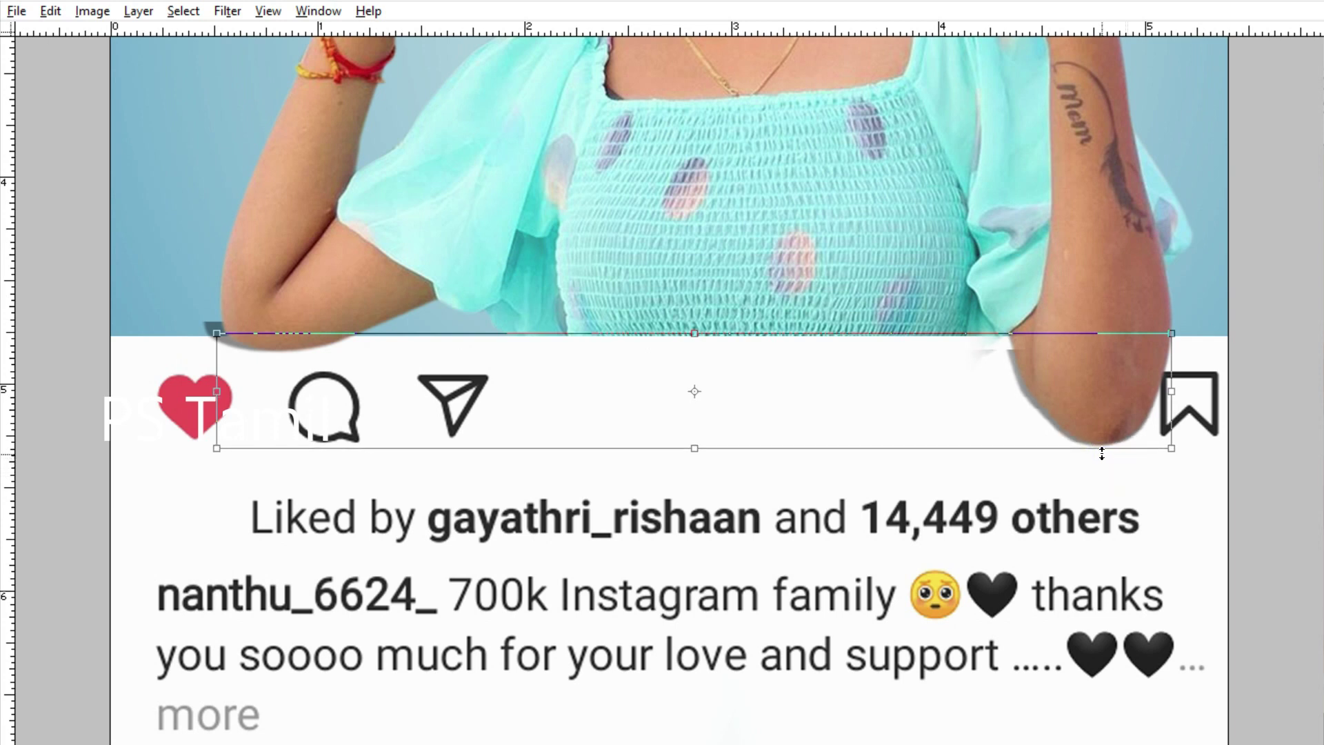
left_click_drag(1174, 399, 1177, 398)
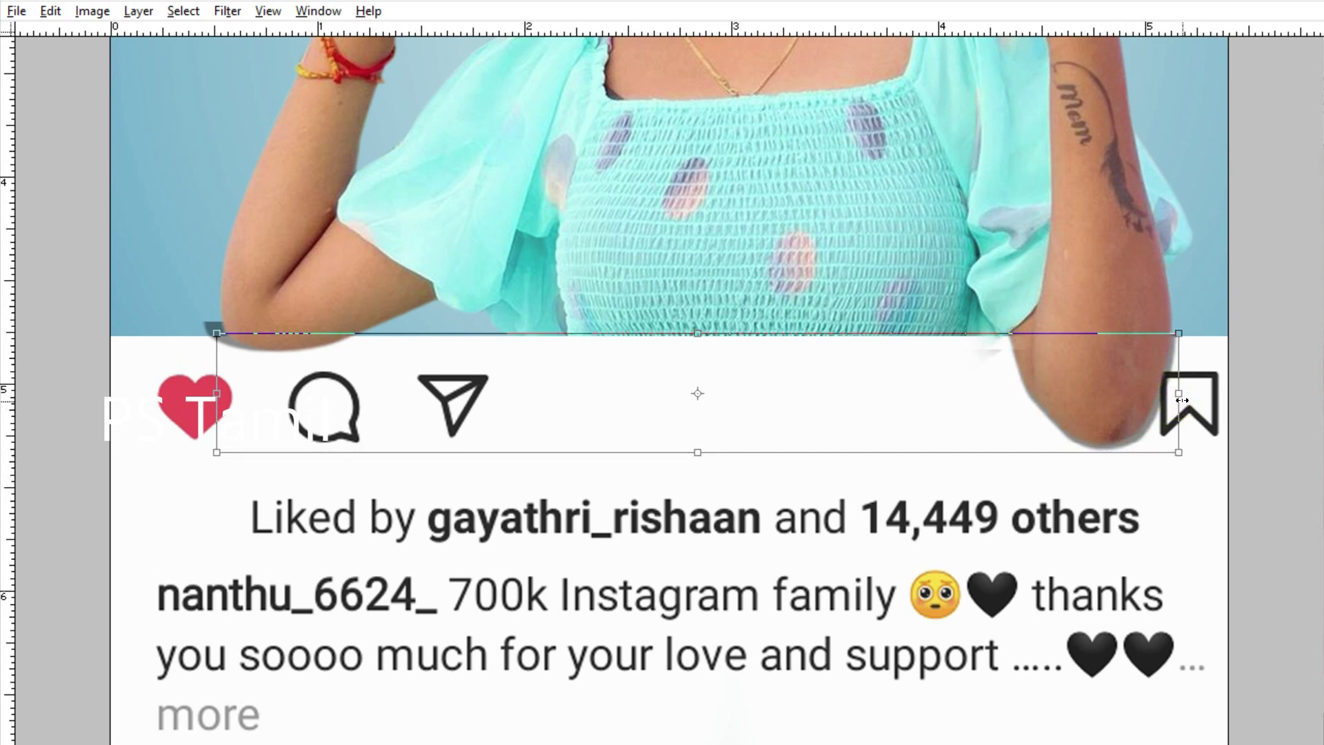
double_click(1094, 370)
Touch up the white area beside the elbow with a smaller brush
scroll(1093, 372, "up", 2)
scroll(1093, 393, "up", 1)
scroll(1093, 393, "up", 1)
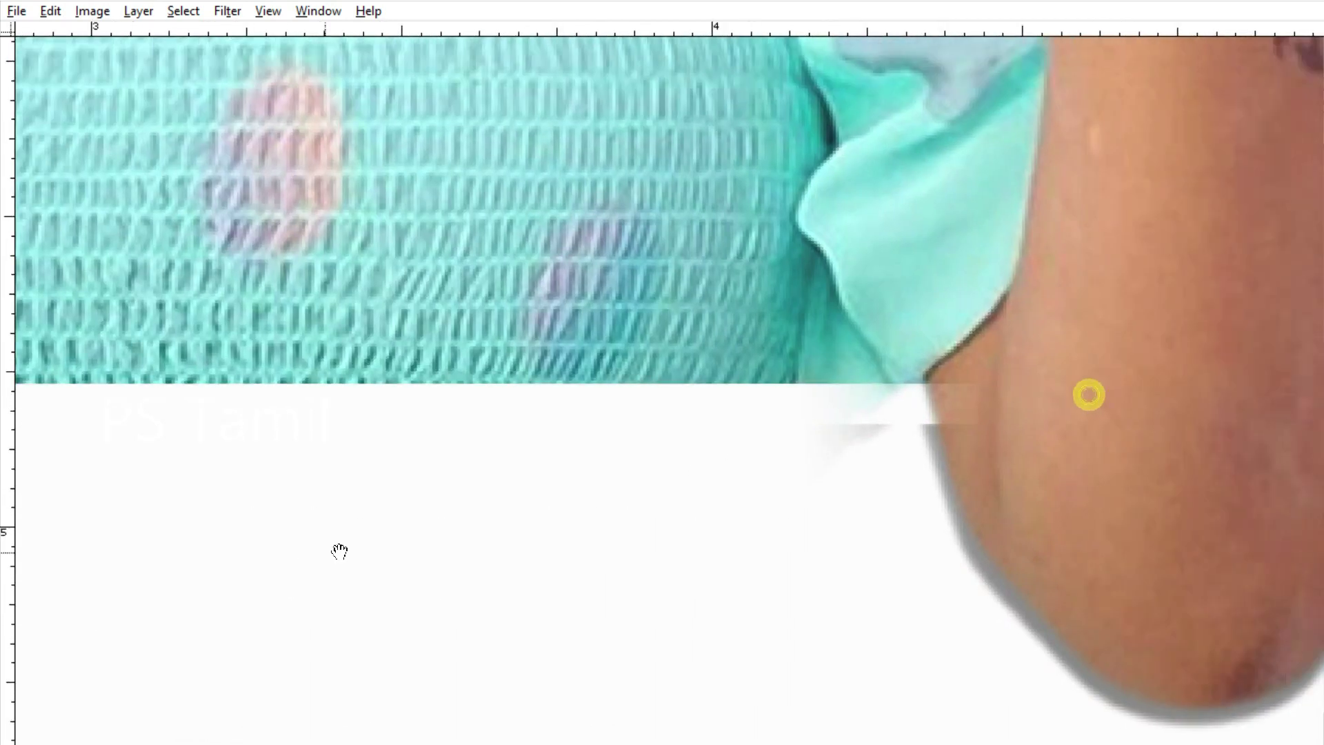
scroll(552, 519, "right", 5)
key("bracketleft")
key("bracketleft")
key("bracketleft")
key("bracketleft")
key("bracketleft")
key("bracketleft")
key("bracketleft")
key("bracketleft")
left_click_drag(765, 393, 769, 425)
key("bracketleft")
key("bracketleft")
key("bracketleft")
left_click(757, 413)
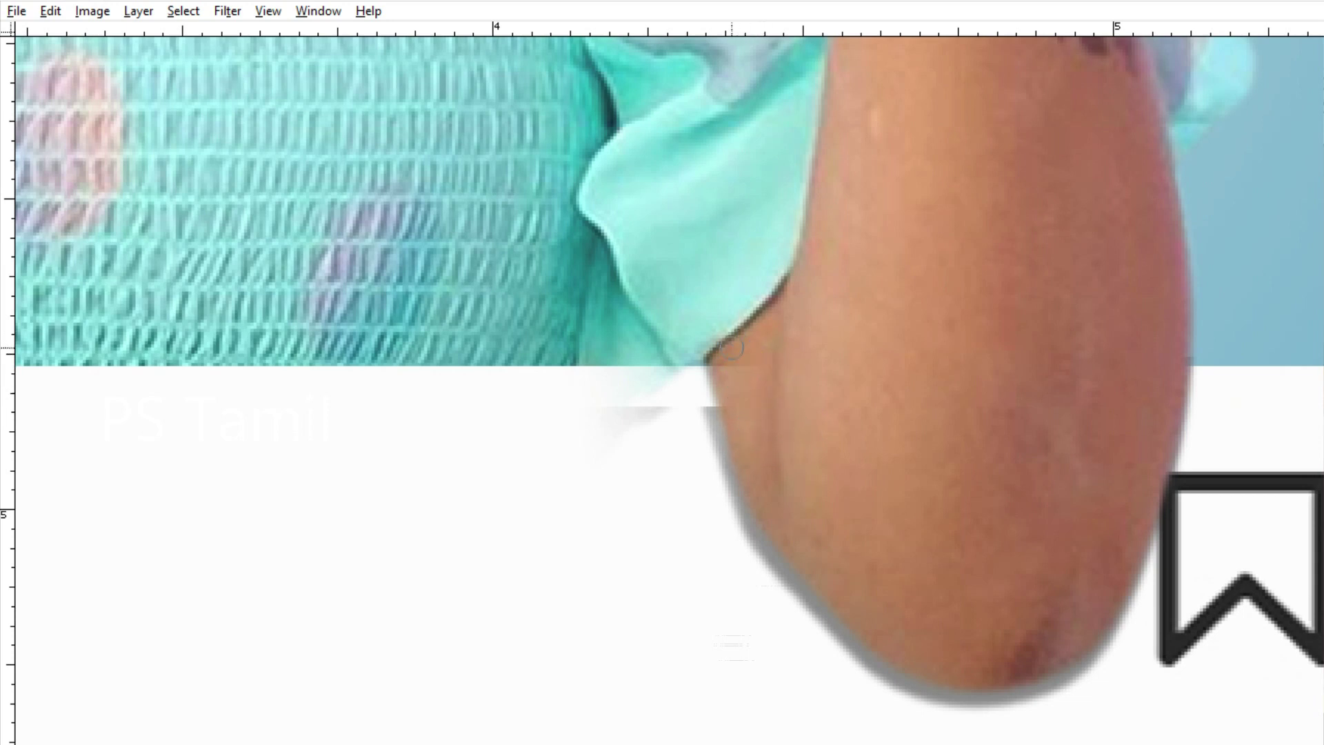
Reshape the Layer 1 copy 2 shadow, raising its top edge and trimming its right side
right_click(482, 417, "ctrl")
left_click(502, 421)
left_click(729, 355)
right_click(735, 482)
left_click(747, 491)
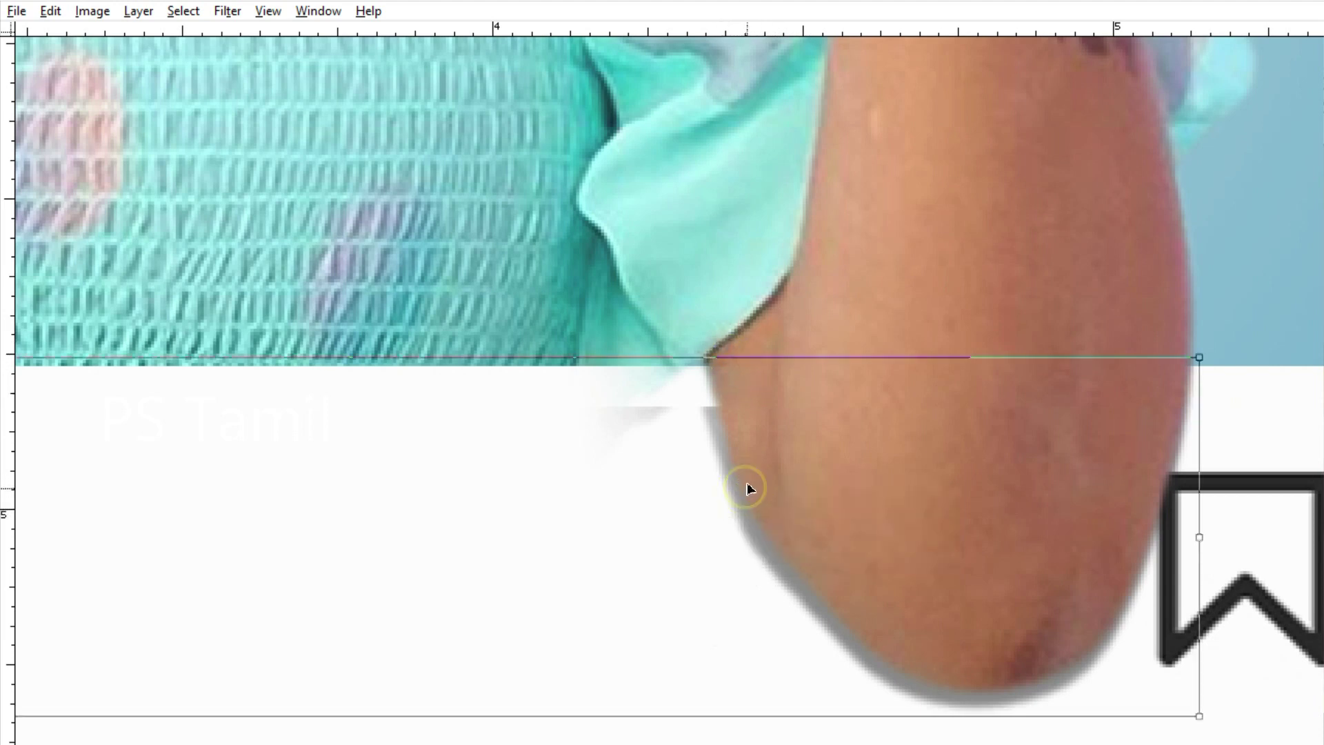
left_click_drag(690, 356, 672, 314)
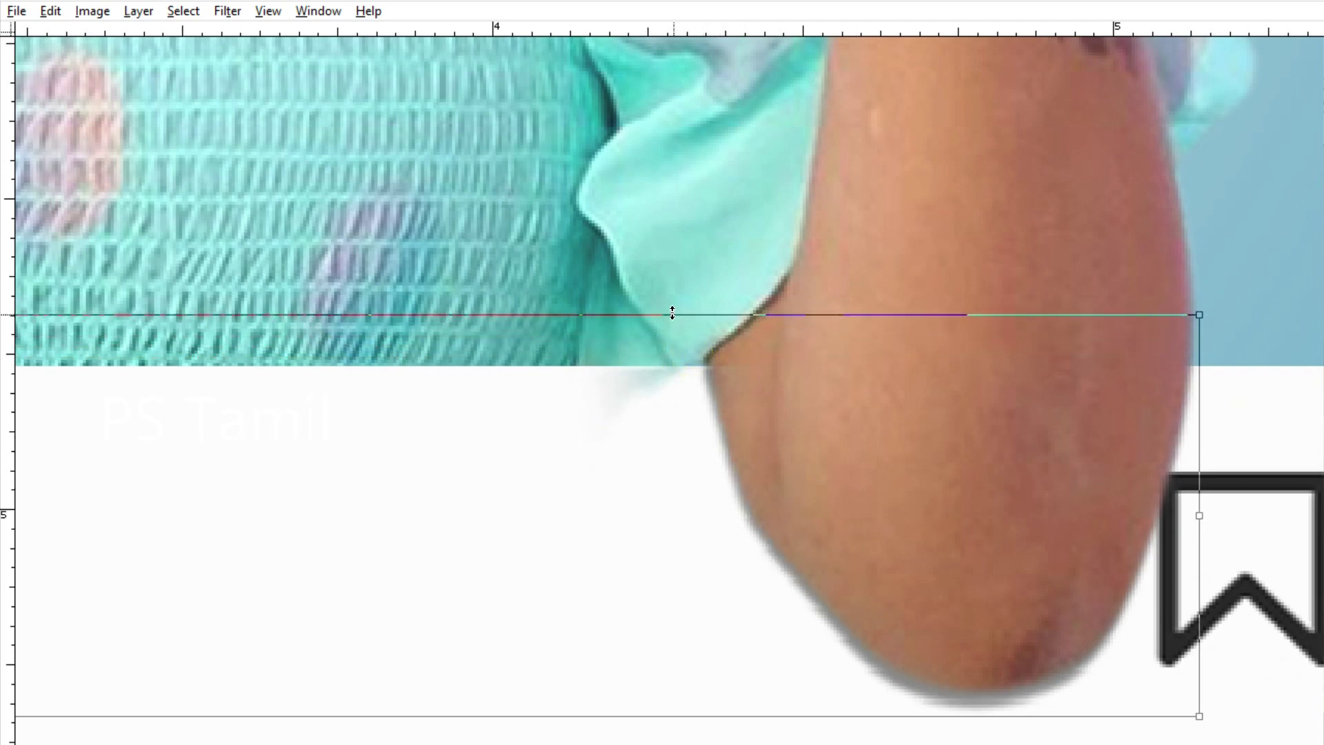
left_click(939, 448)
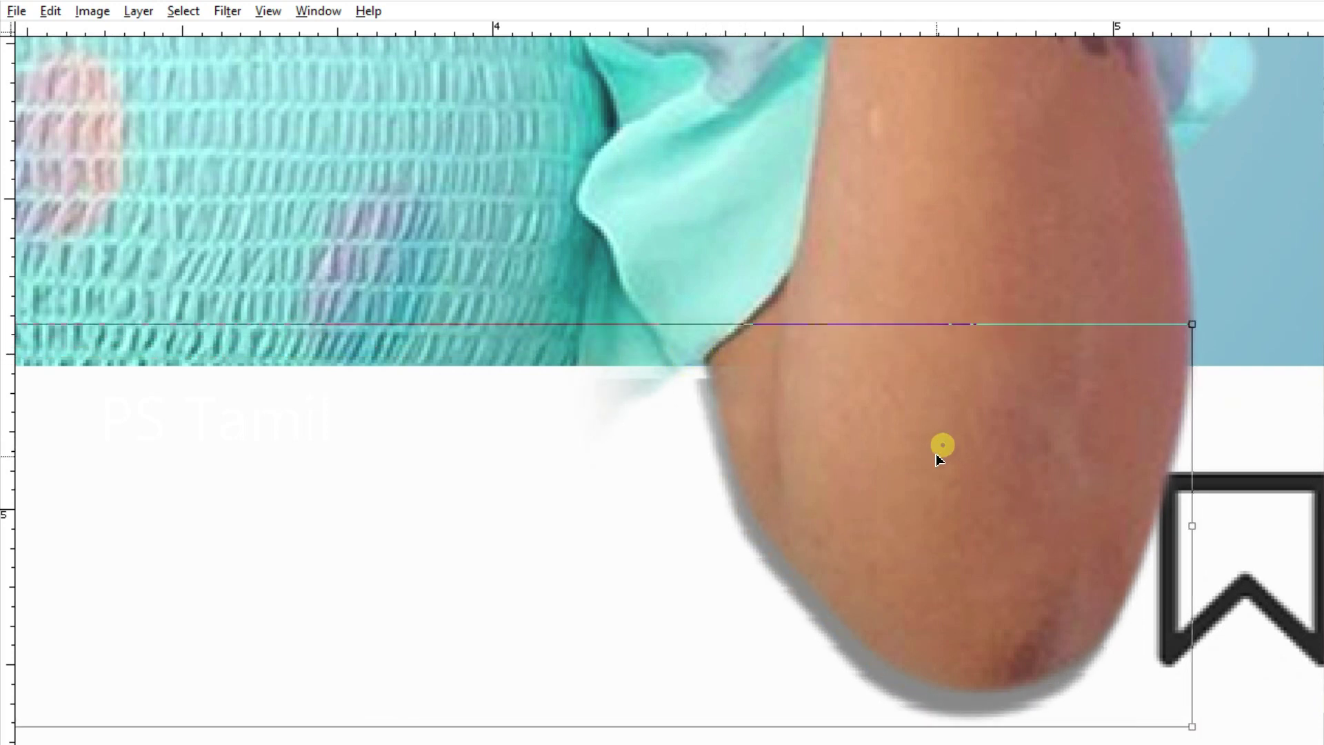
left_click_drag(1197, 514, 1214, 516)
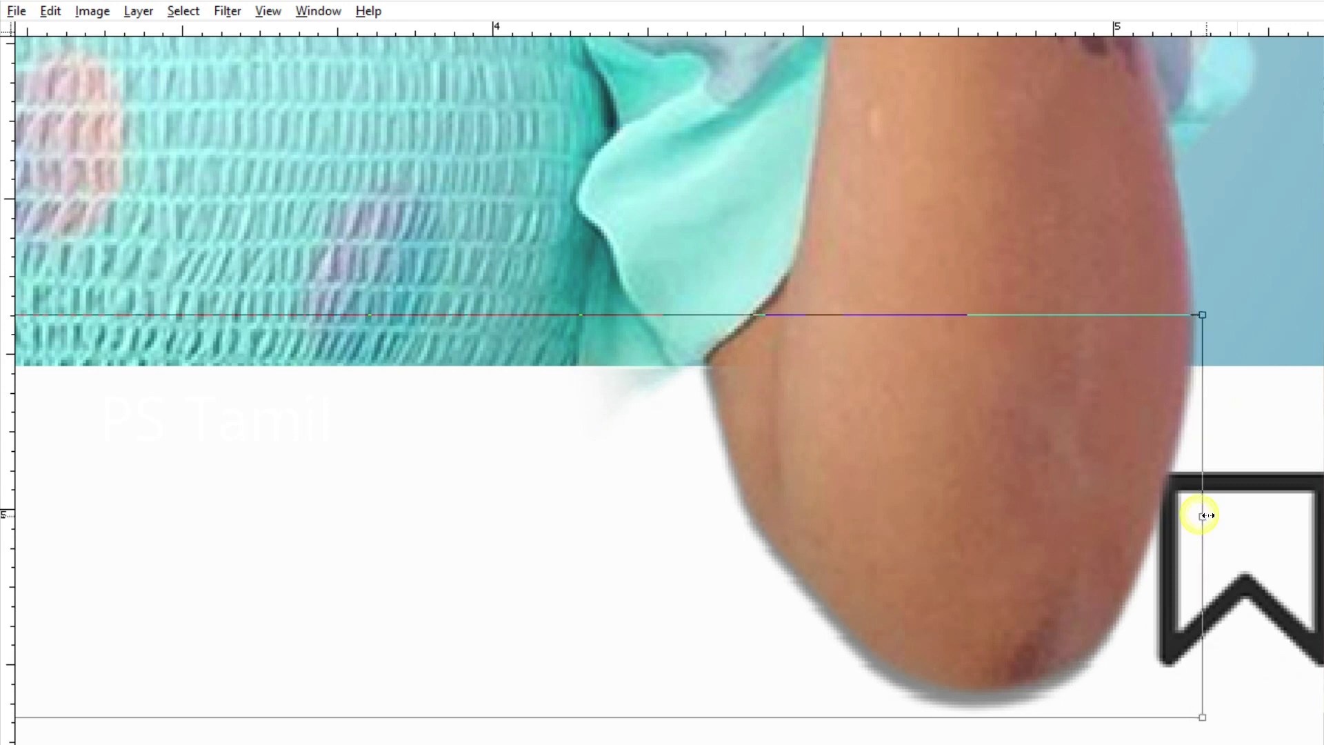
left_click(1079, 512)
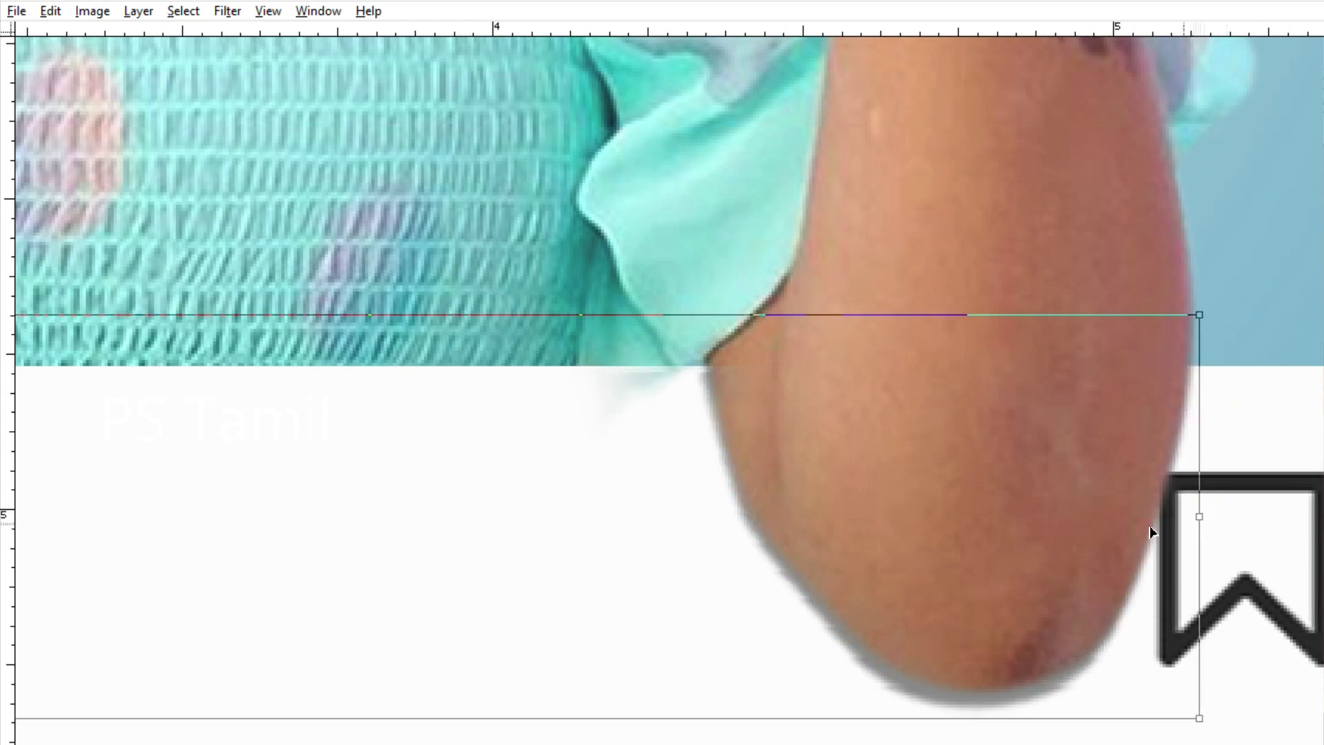
double_click(1040, 511)
Paint out the teal smudge below the sleeve in white
left_click_drag(629, 635, 1033, 511)
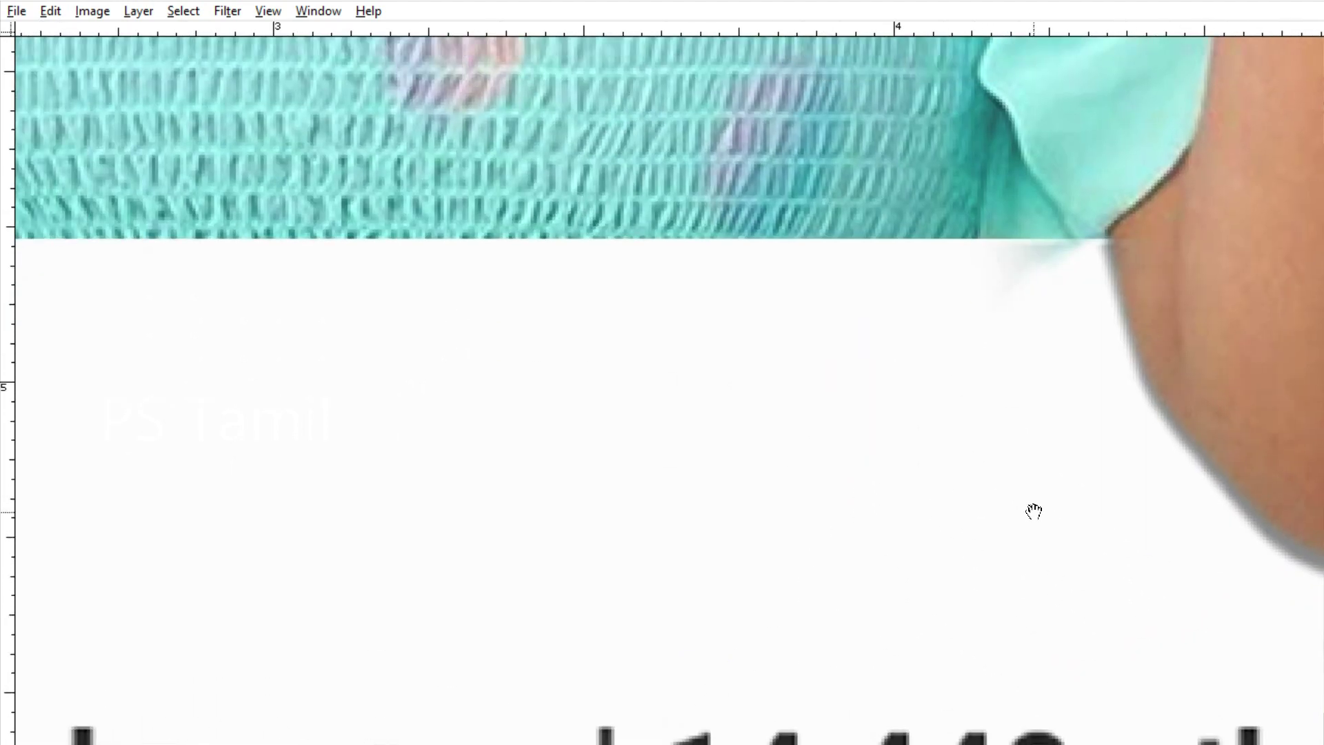
mouse_move(1162, 351)
left_mouse_down()
mouse_move(995, 508)
mouse_move(963, 475)
left_mouse_up()
key("e")
left_click_drag(863, 441, 890, 392)
left_click_drag(1014, 473, 872, 295)
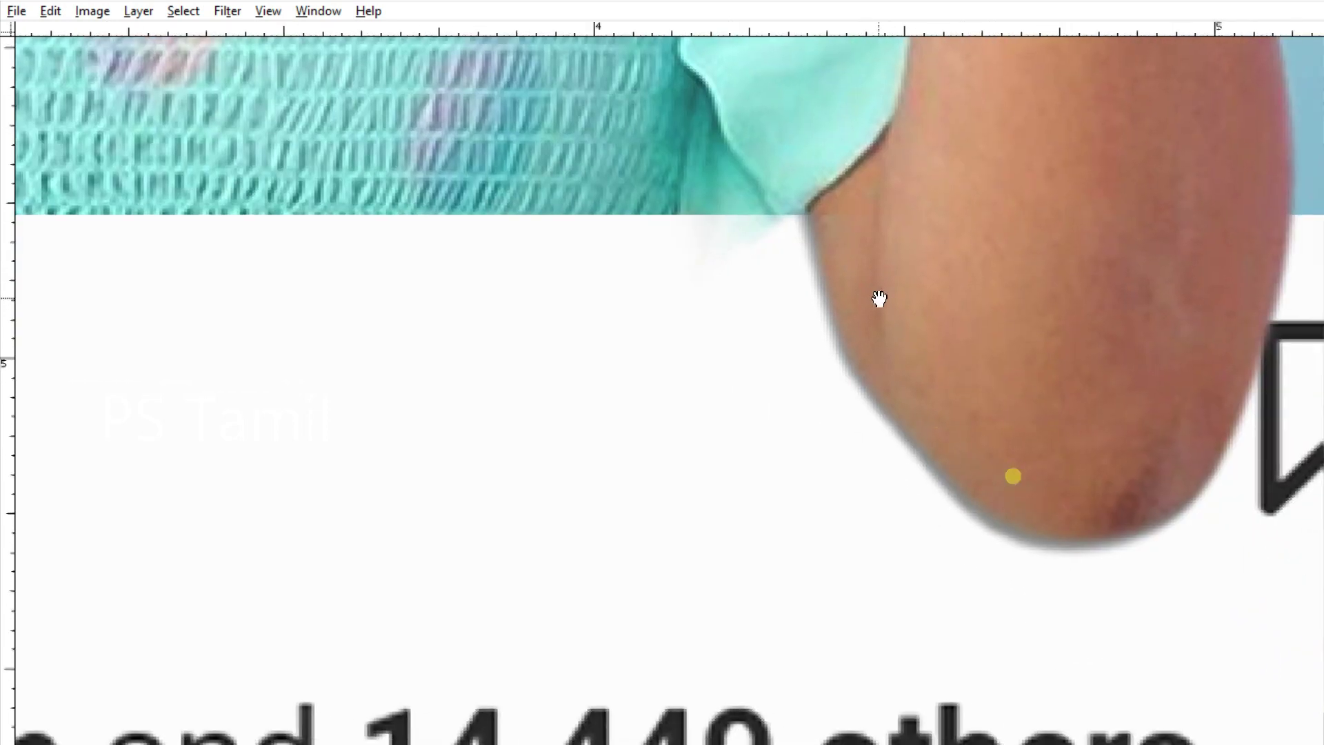
scroll(1028, 512, "down", 3)
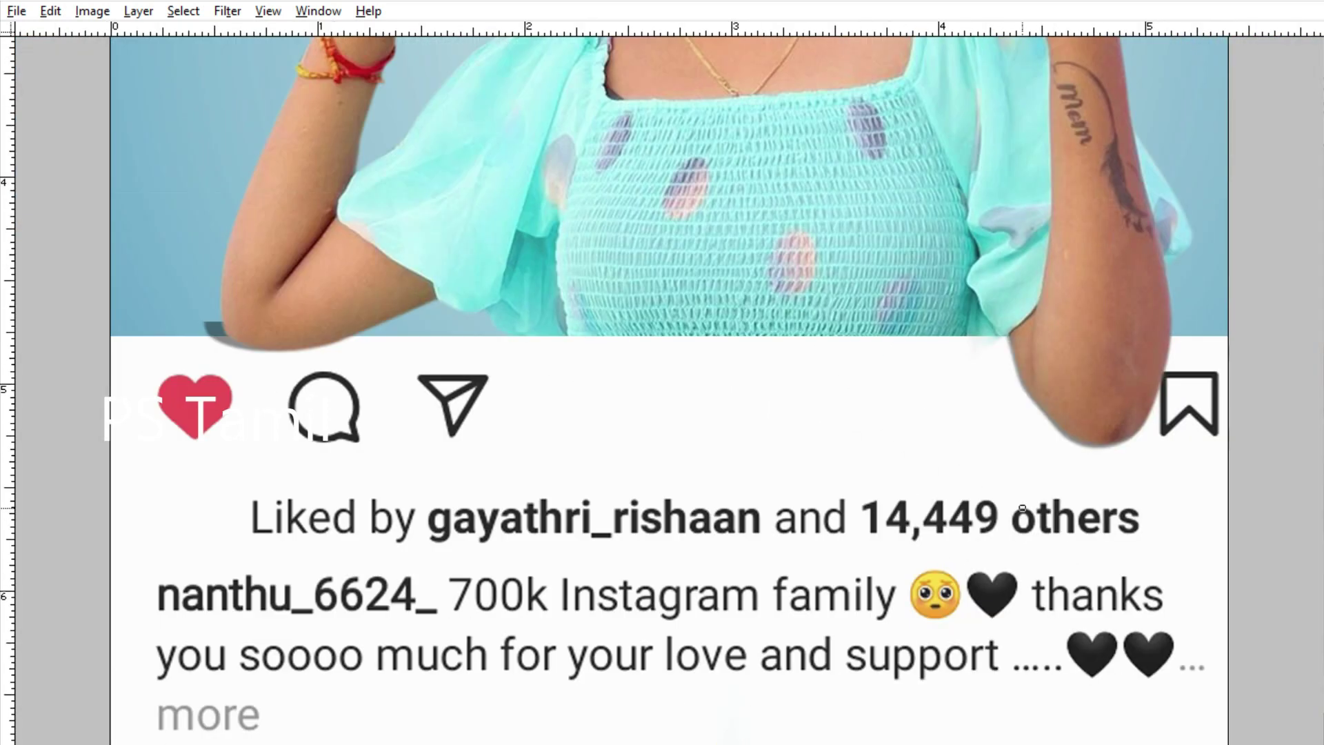
Widen the right-elbow shadow and shift it slightly left
scroll(1034, 495, "up", 3)
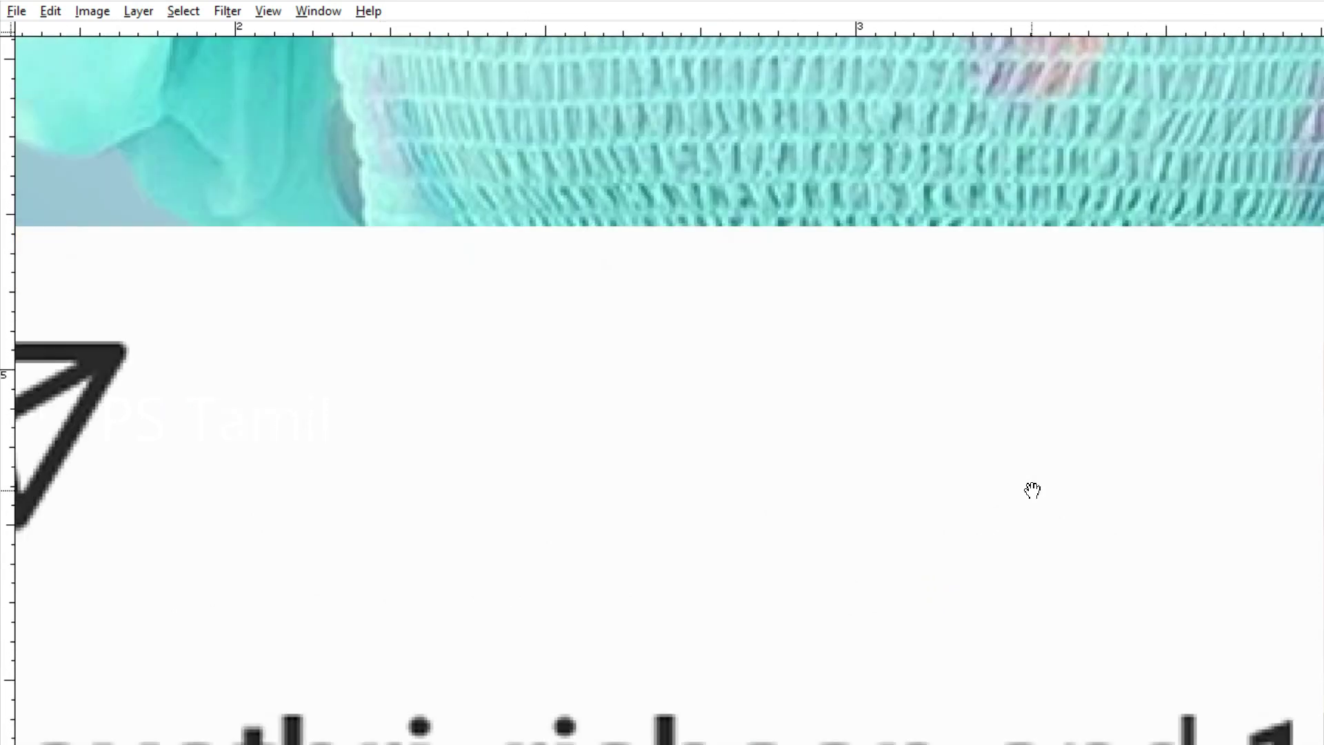
left_click_drag(1138, 422, 726, 416)
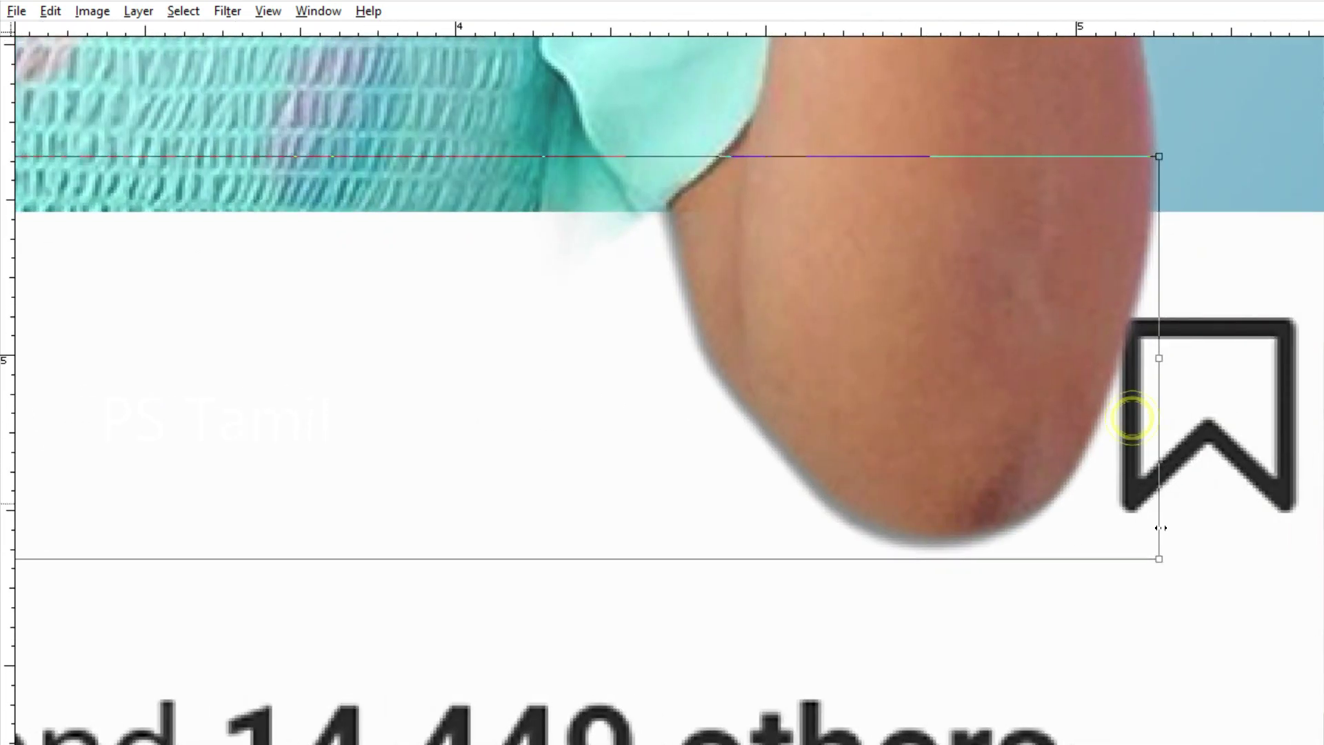
left_click_drag(1163, 559, 1180, 593)
left_click_drag(1037, 418, 1012, 418)
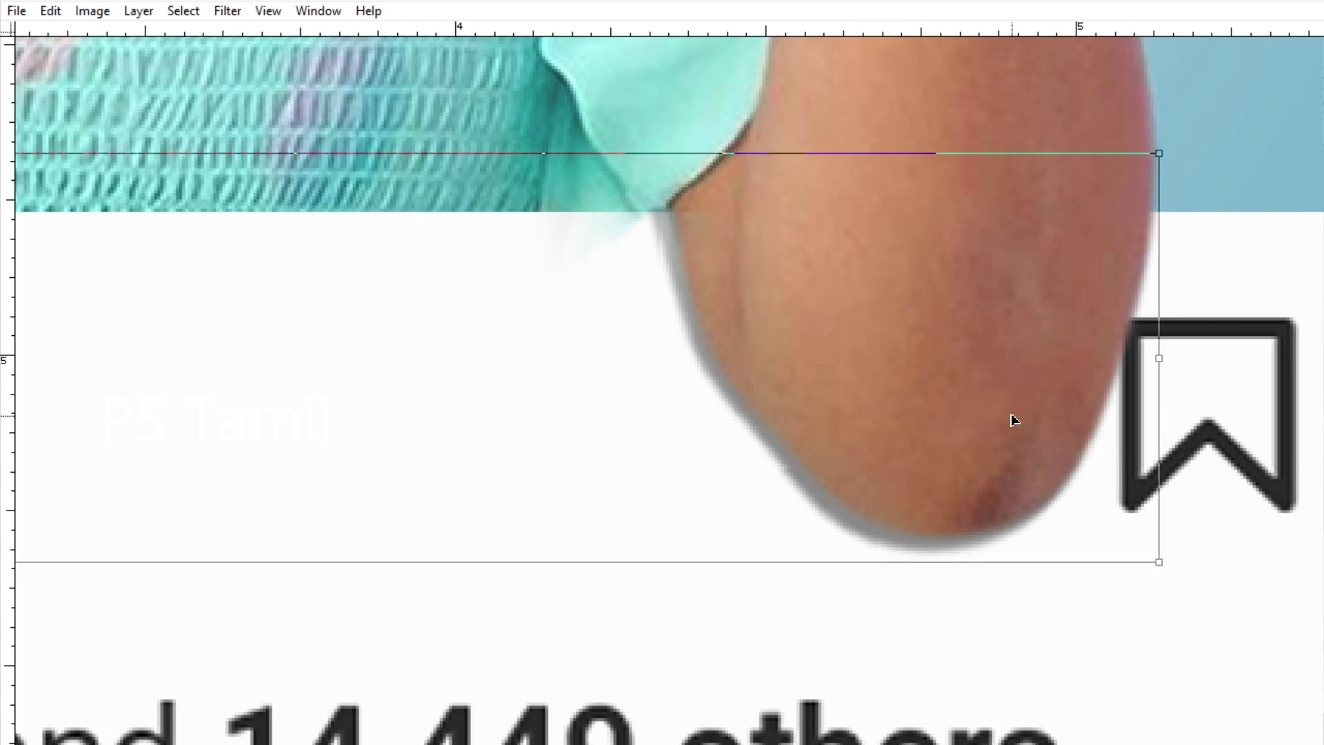
double_click(994, 417)
Move the grey shadow layer under the left elbow, above the heart icon
left_click_drag(857, 361, 772, 438)
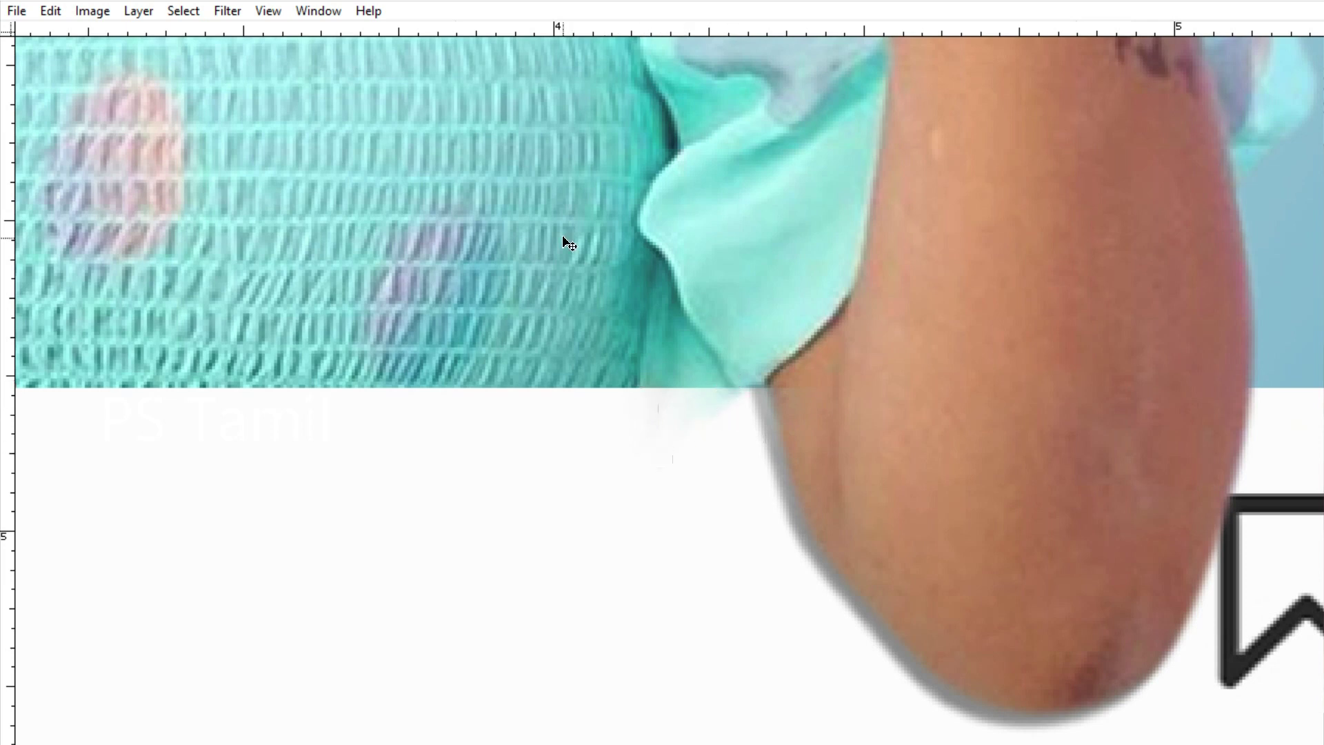
left_click(718, 414)
left_click_drag(681, 531, 1248, 384)
right_click(358, 292)
left_click(362, 296)
mouse_move(350, 283)
left_mouse_down()
mouse_move(387, 335)
mouse_move(396, 298)
mouse_move(467, 345)
mouse_move(473, 429)
left_mouse_up()
Narrow the left-elbow shadow from both sides and flatten it by raising its bottom
left_click_drag(223, 278, 945, 461)
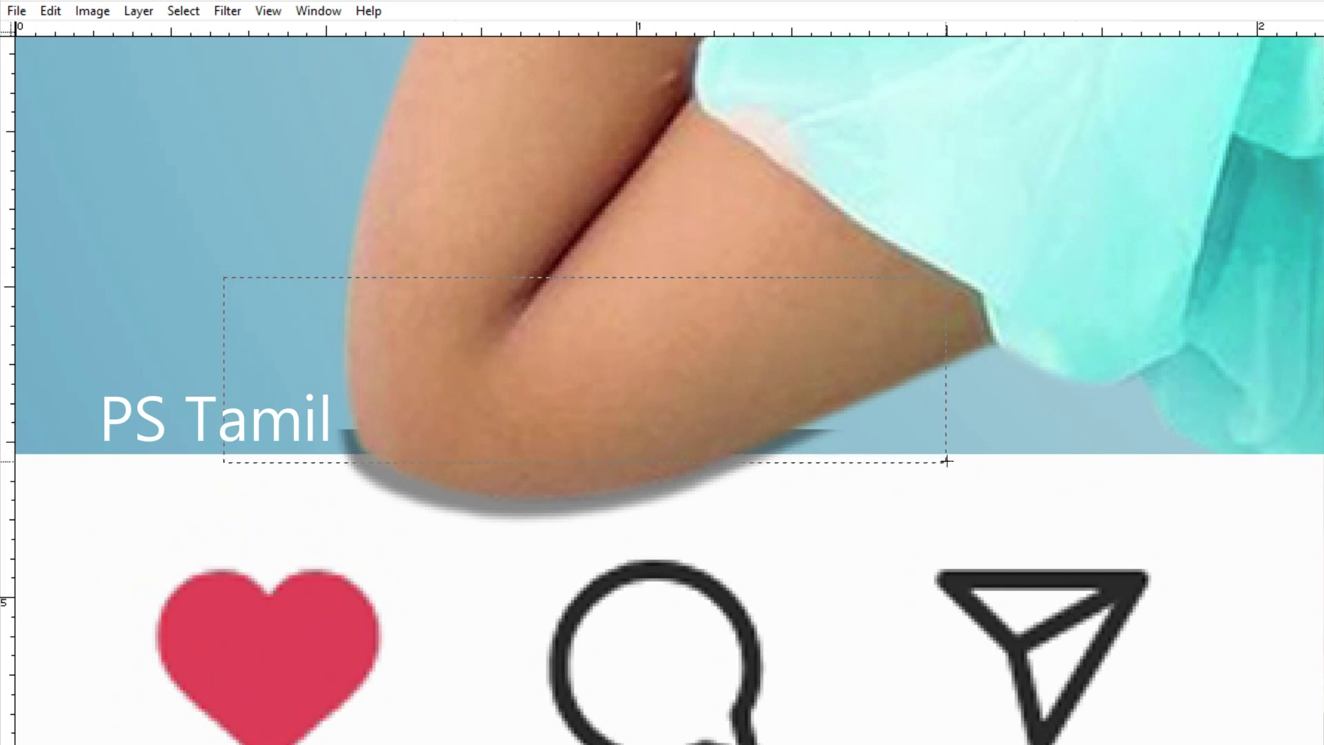
left_click_drag(945, 461, 984, 453)
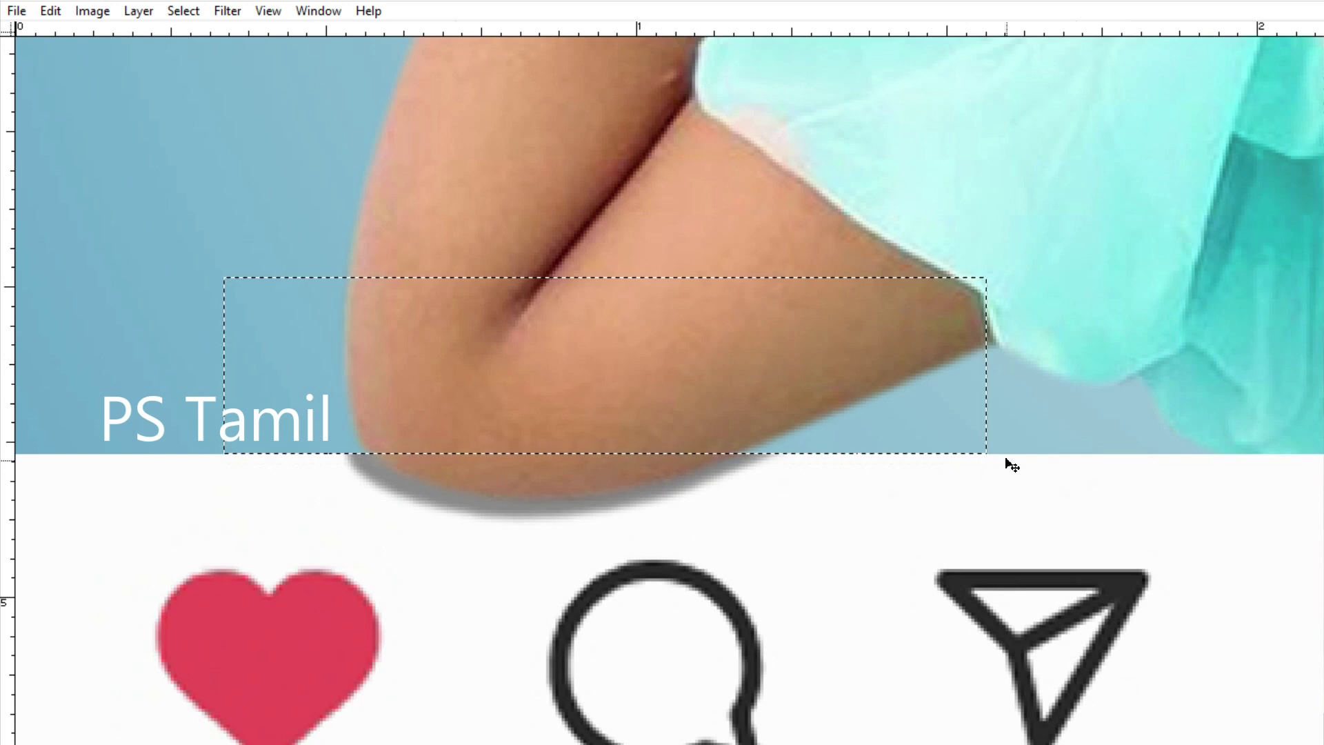
left_click(687, 548)
key("ctrl+t")
left_click_drag(332, 490, 345, 486)
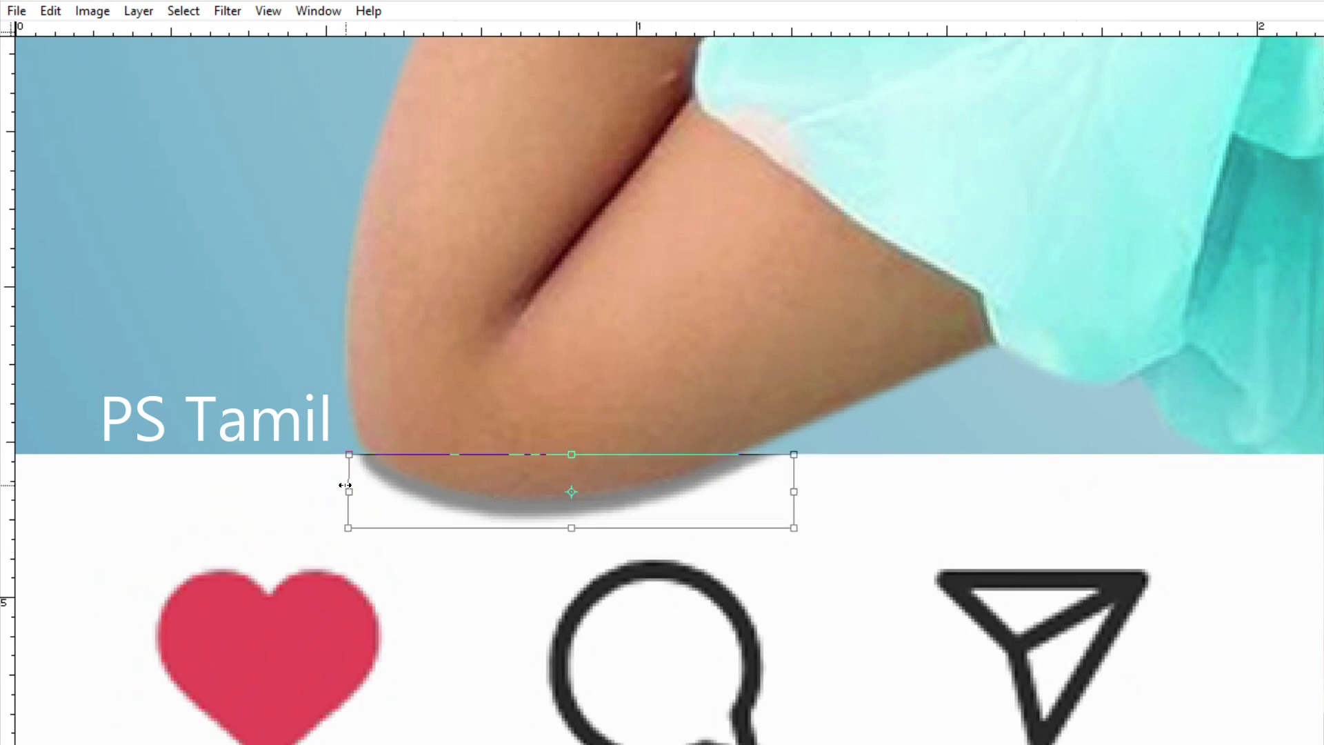
left_click_drag(793, 494, 767, 474)
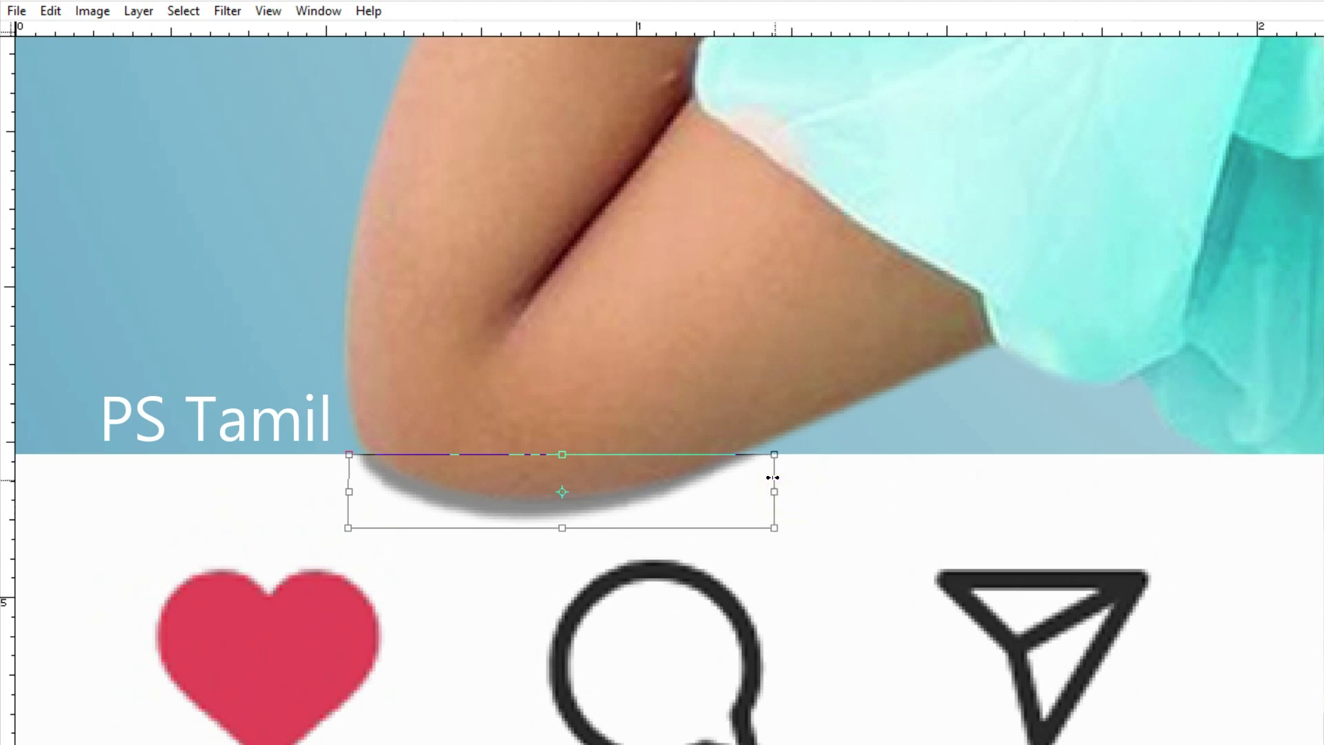
left_click_drag(557, 528, 557, 514)
key("Return")
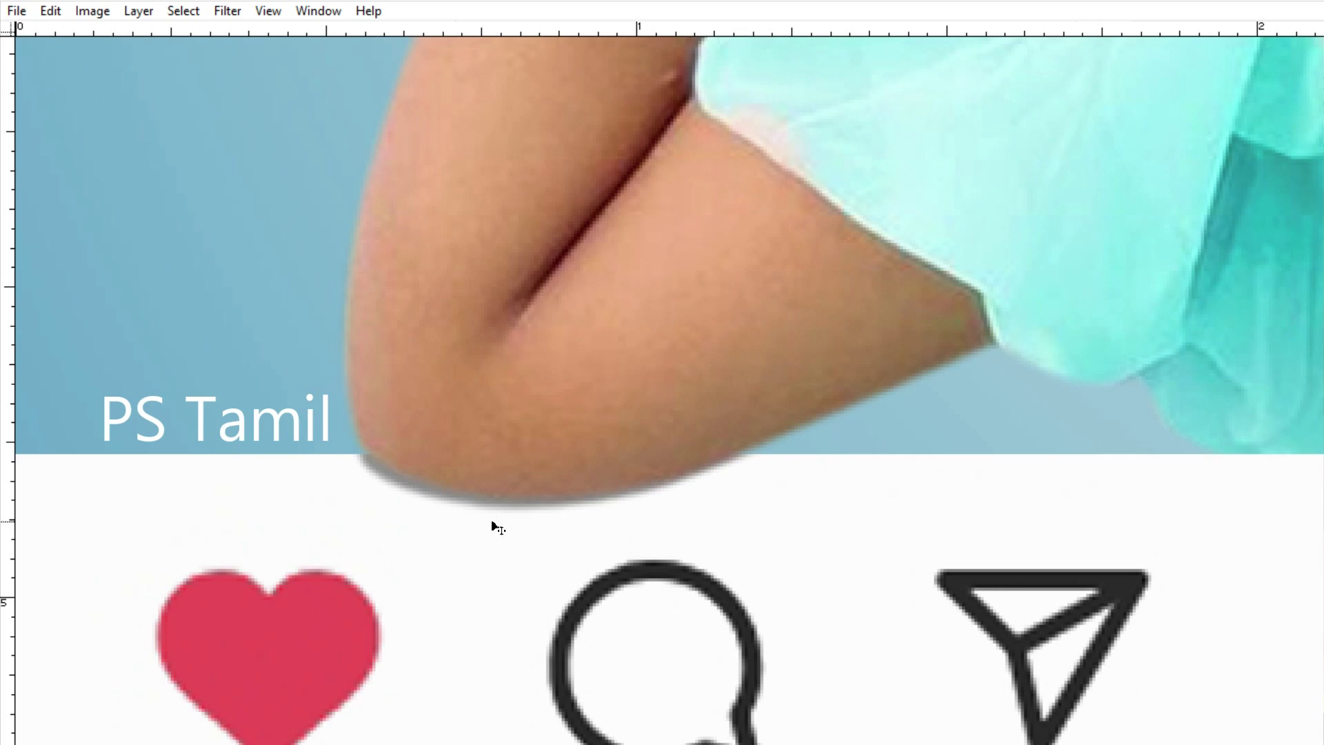
Nudge the Layer 3 copy 2 shadow down and right under the right elbow, then view the whole post
left_click(466, 509)
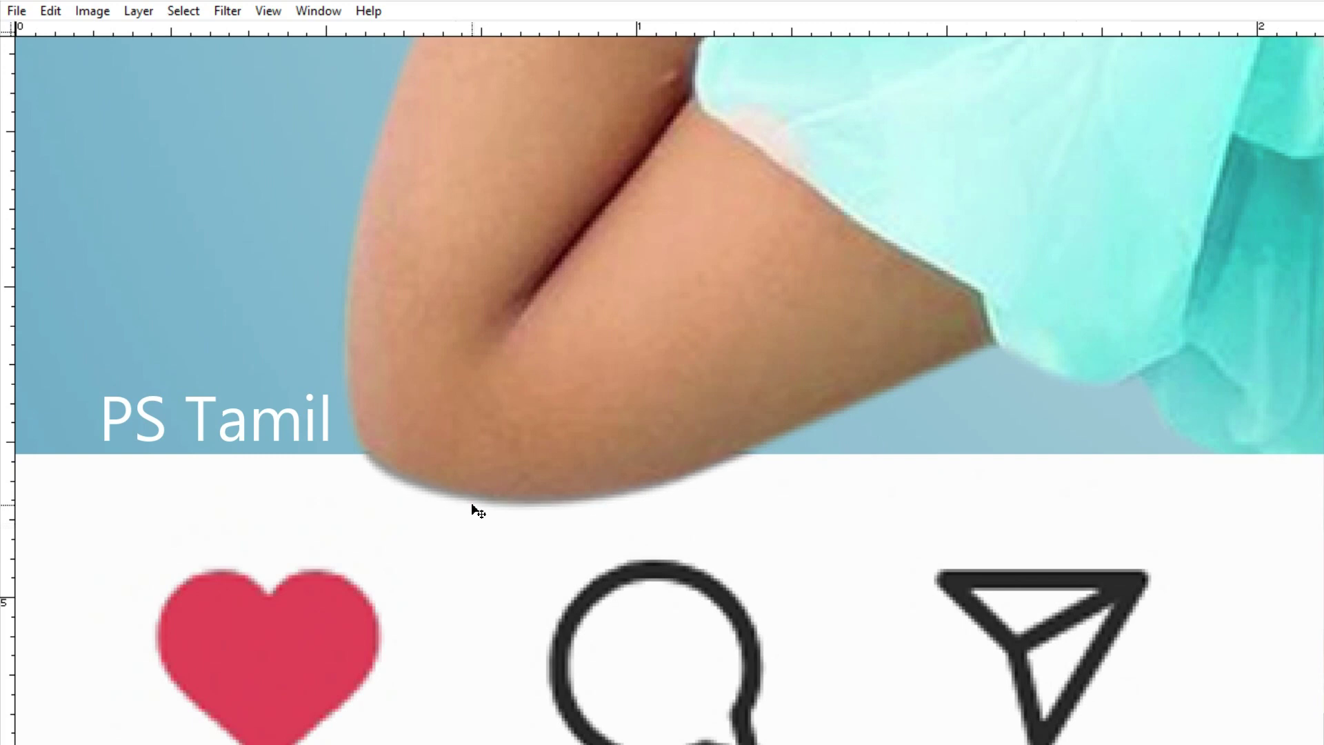
left_click(472, 504)
left_click_drag(1136, 518, 922, 437)
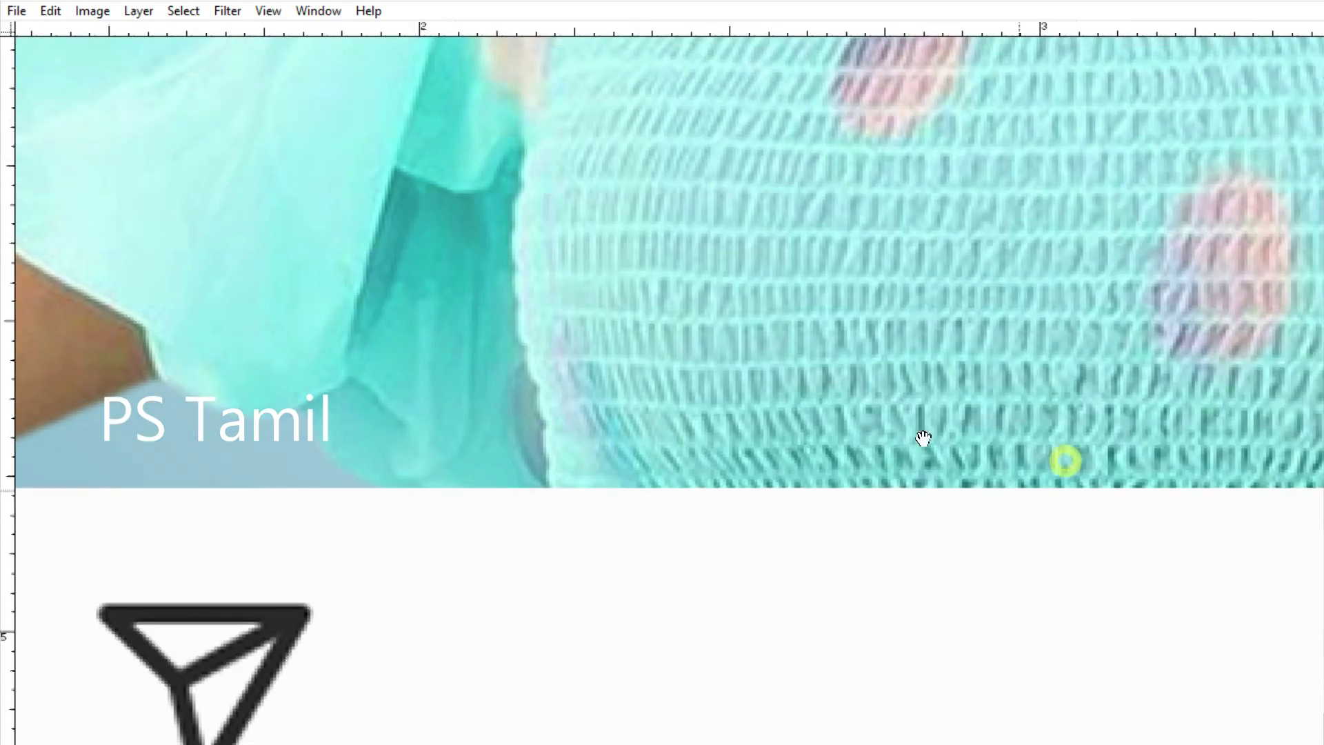
left_click_drag(1013, 488, 432, 319)
left_click(845, 526)
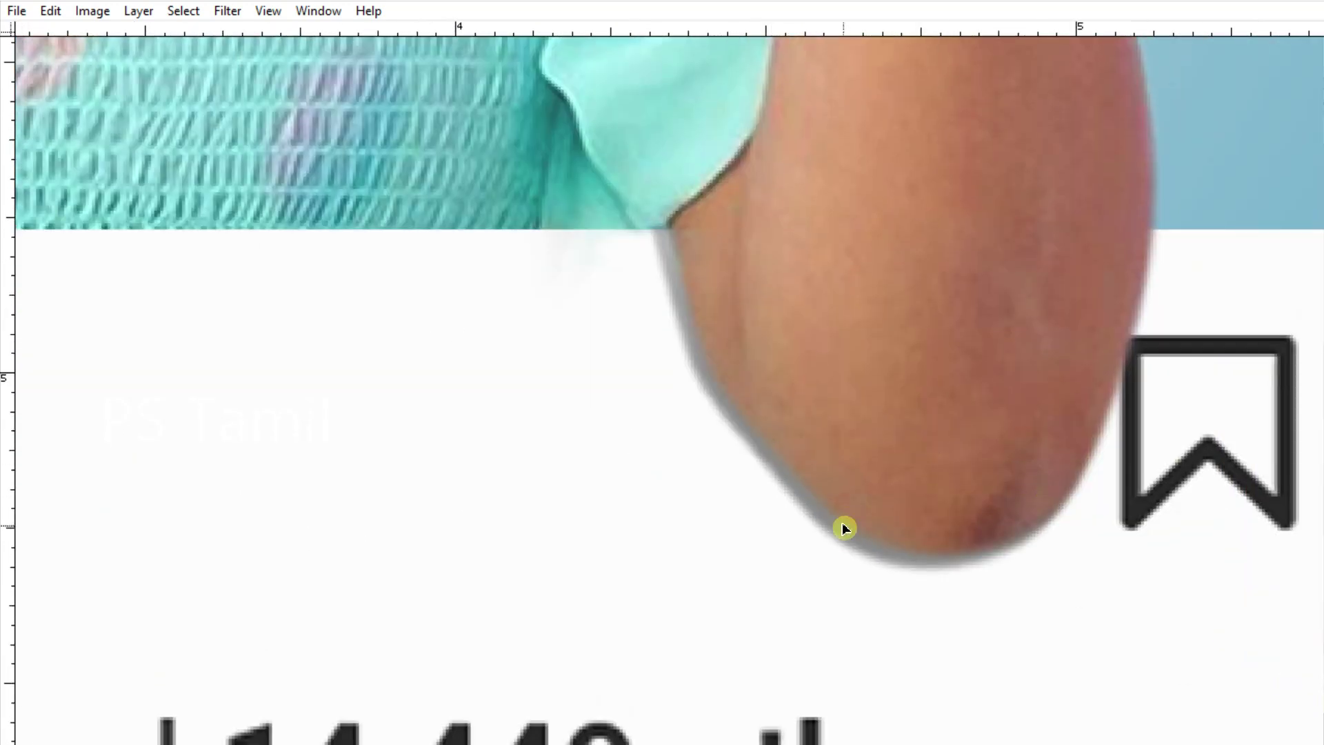
right_click(855, 535)
left_click(865, 548)
left_click_drag(861, 536, 866, 540)
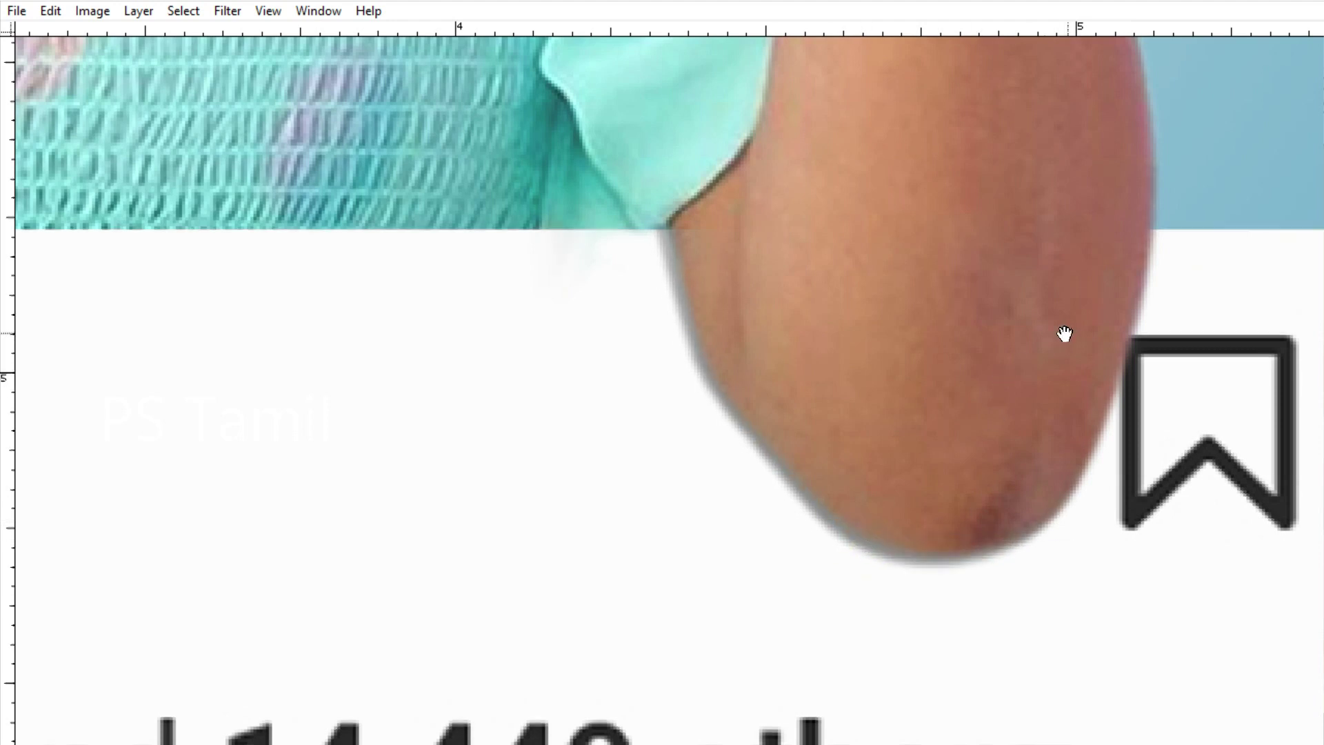
left_click_drag(1067, 334, 860, 464)
key("ctrl+minus")
key("ctrl+minus")
key("ctrl+minus")
key("ctrl+minus")
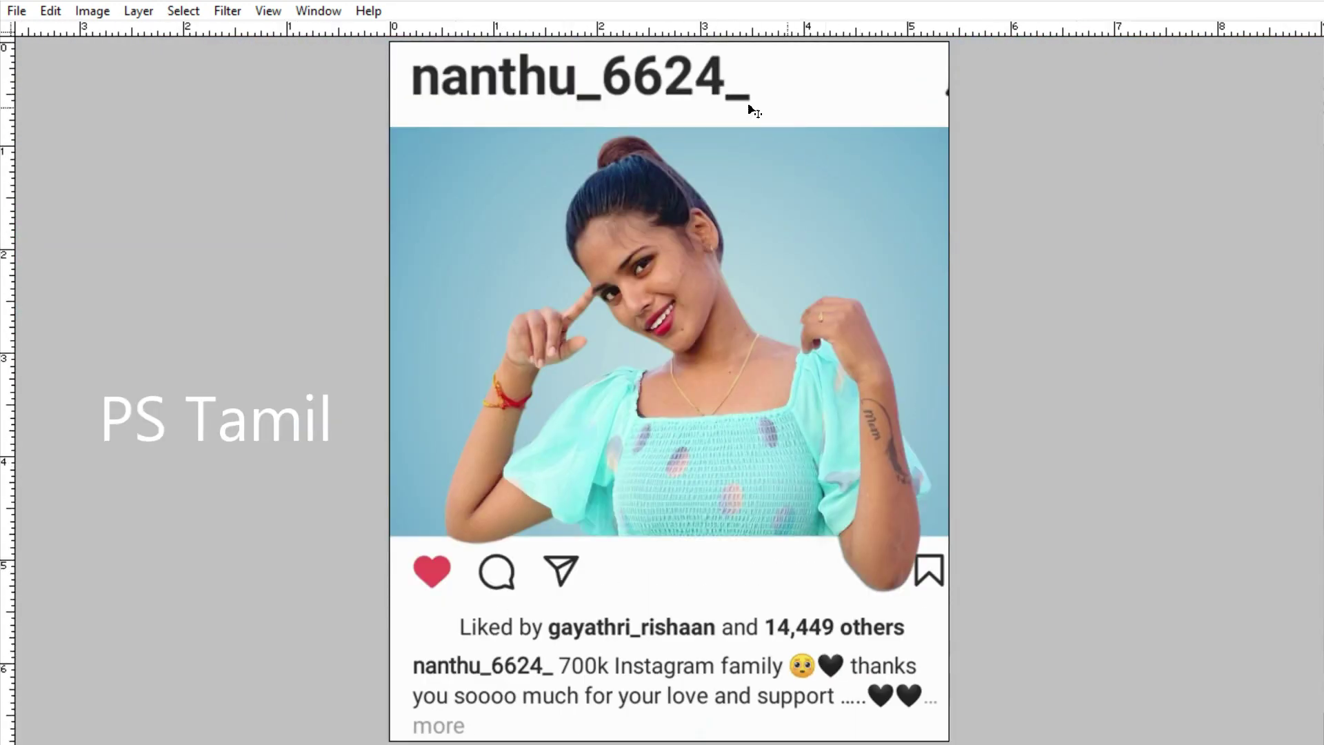
right_click(715, 83)
Scale the header Layer 2 down and shift it left
left_click(731, 90)
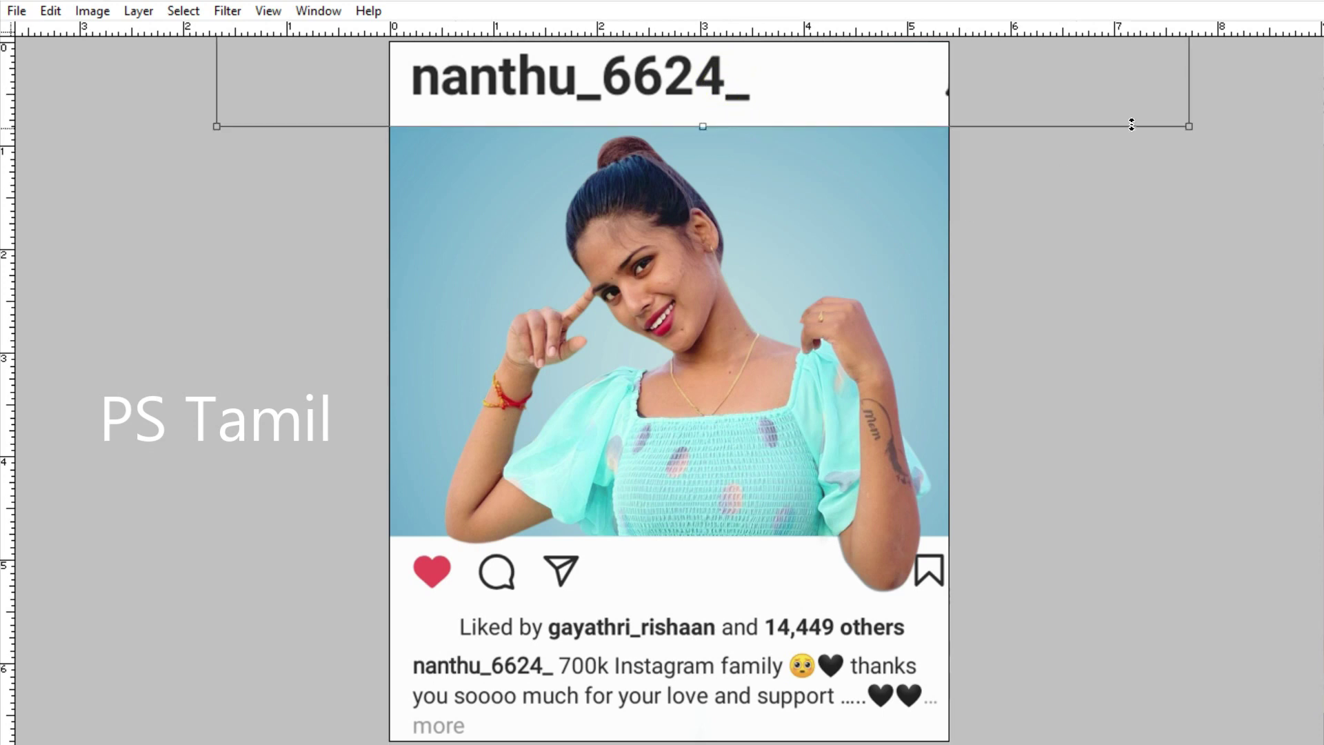
left_click_drag(1188, 126, 1055, 97)
mouse_move(793, 44)
left_mouse_down()
mouse_move(695, 44)
mouse_move(709, 47)
left_mouse_up()
key("Return")
Paint out the header's bell and menu icons in white, leaving only the username
left_click_drag(1033, 145, 723, 42)
key("Delete")
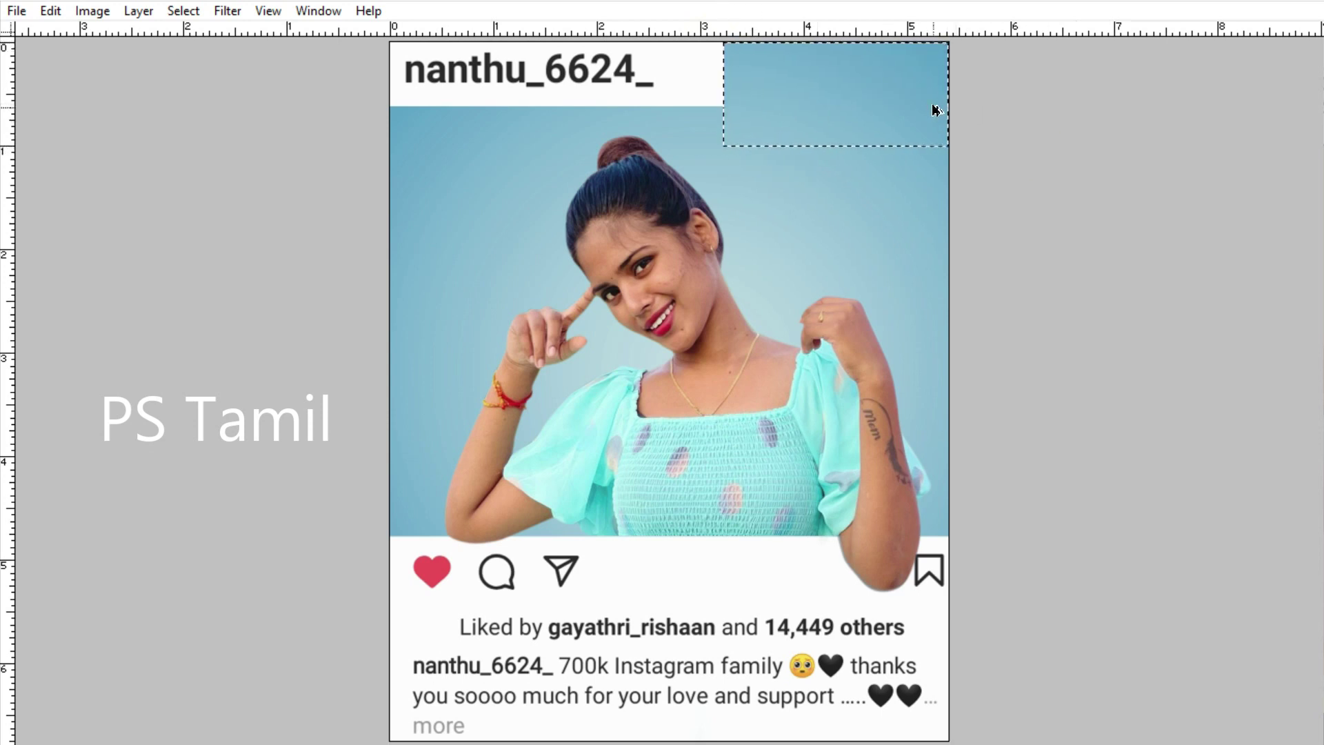
key("ctrl+z")
key("ctrl+d")
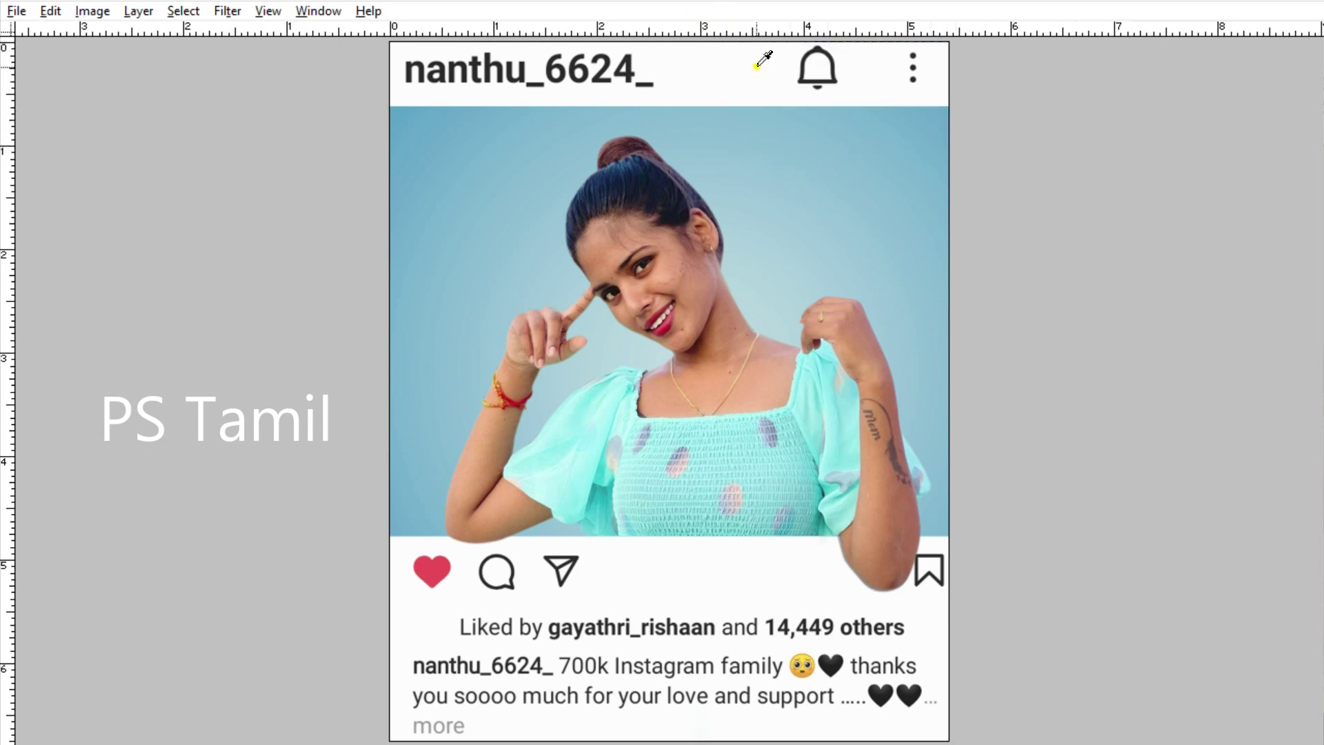
left_click_drag(800, 69, 827, 58)
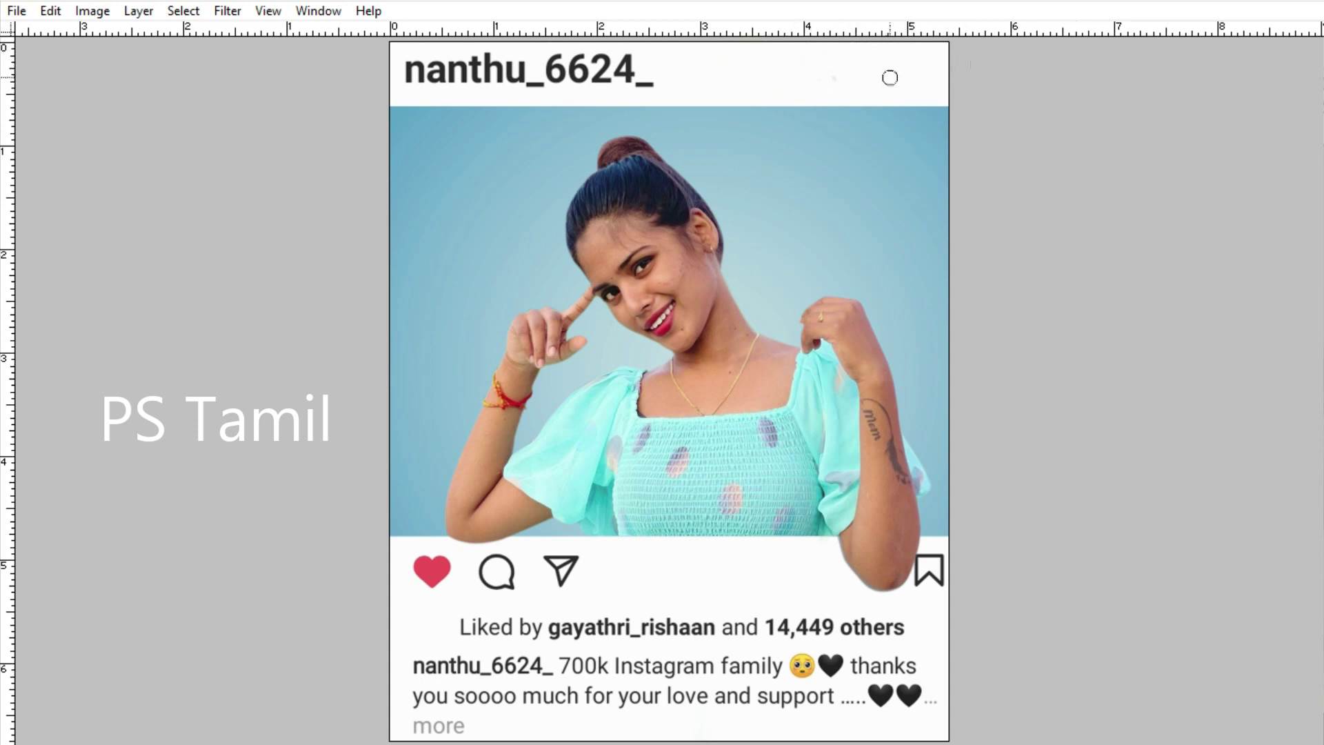
left_click(1183, 474)
key("F7")
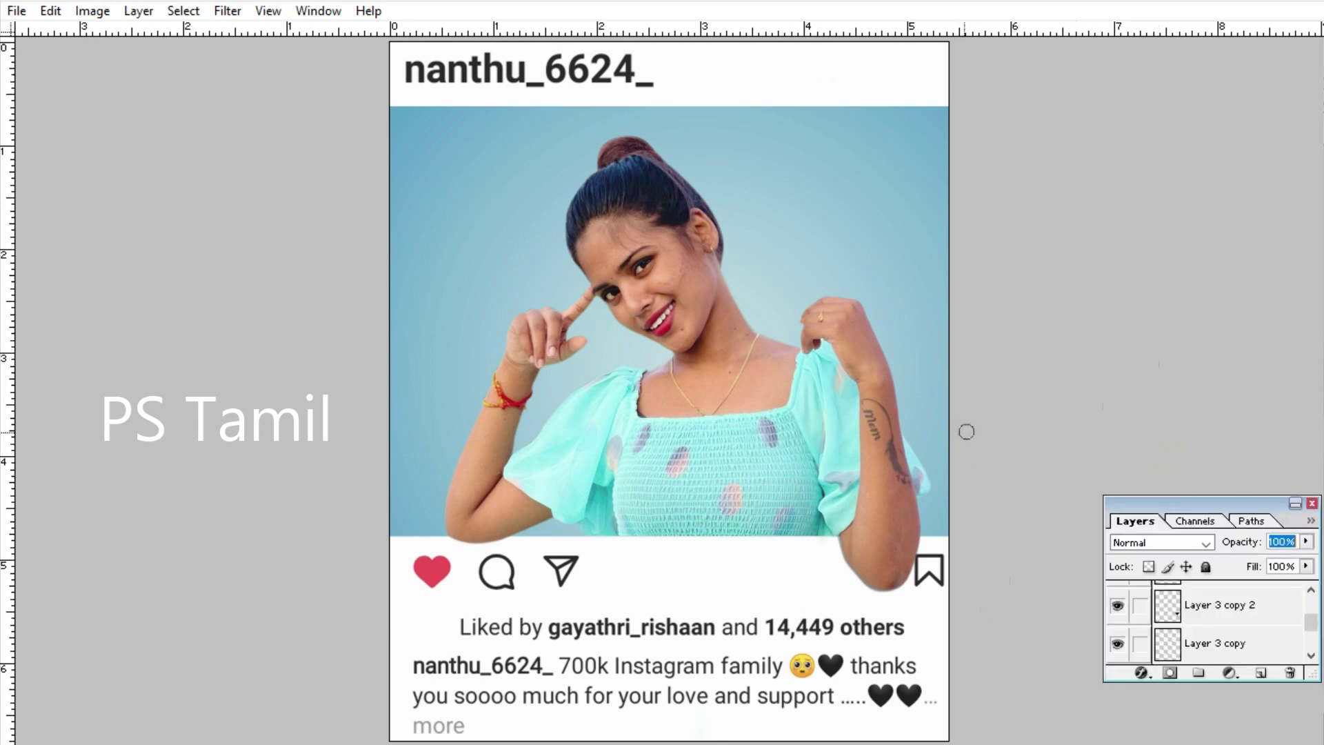